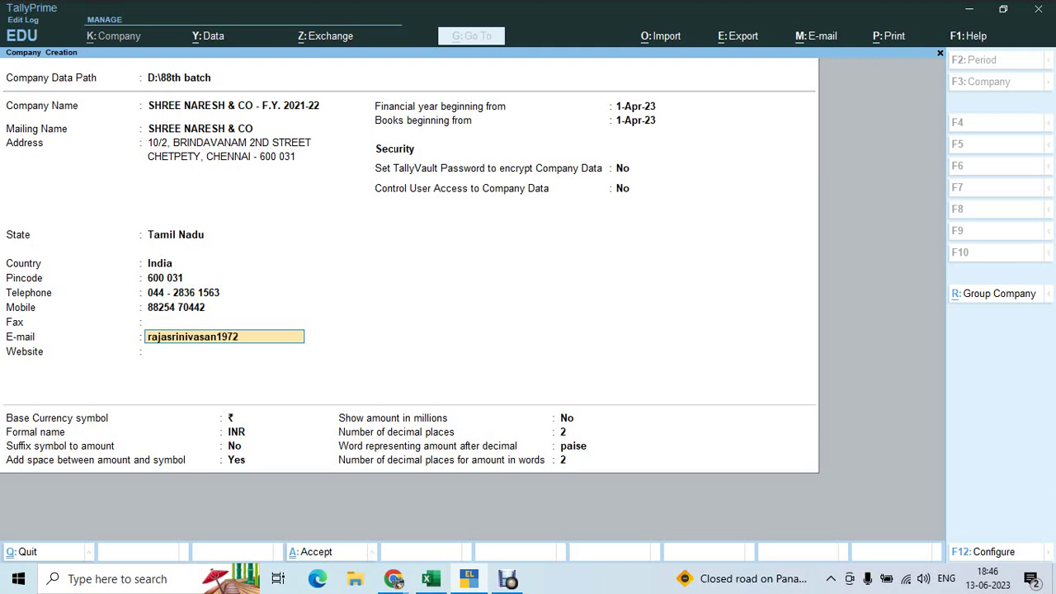
text(l.com)
key(Return)
key(Return)
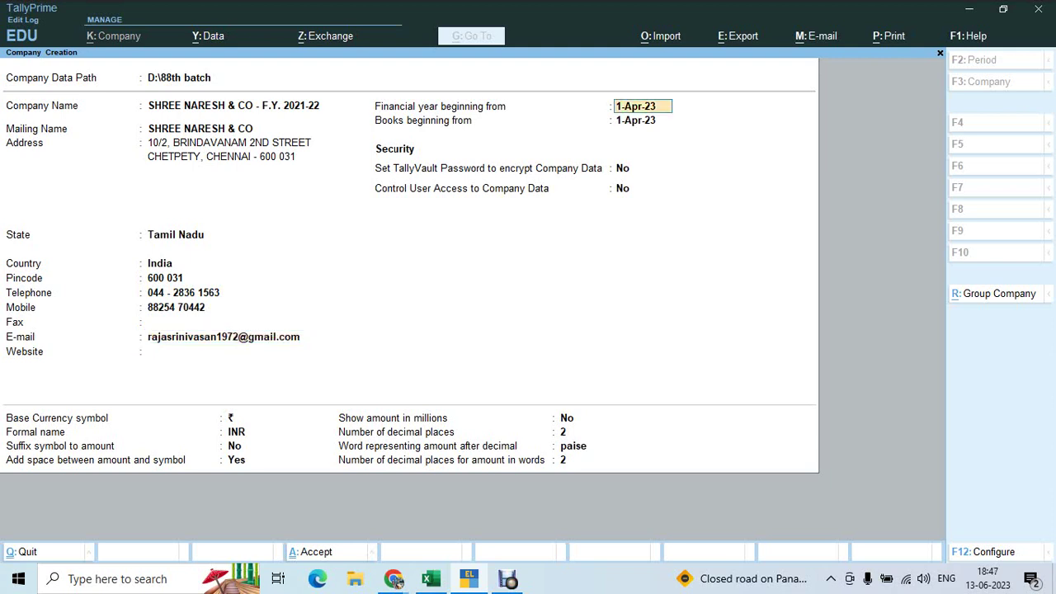
text(1-4-21)
key(Return)
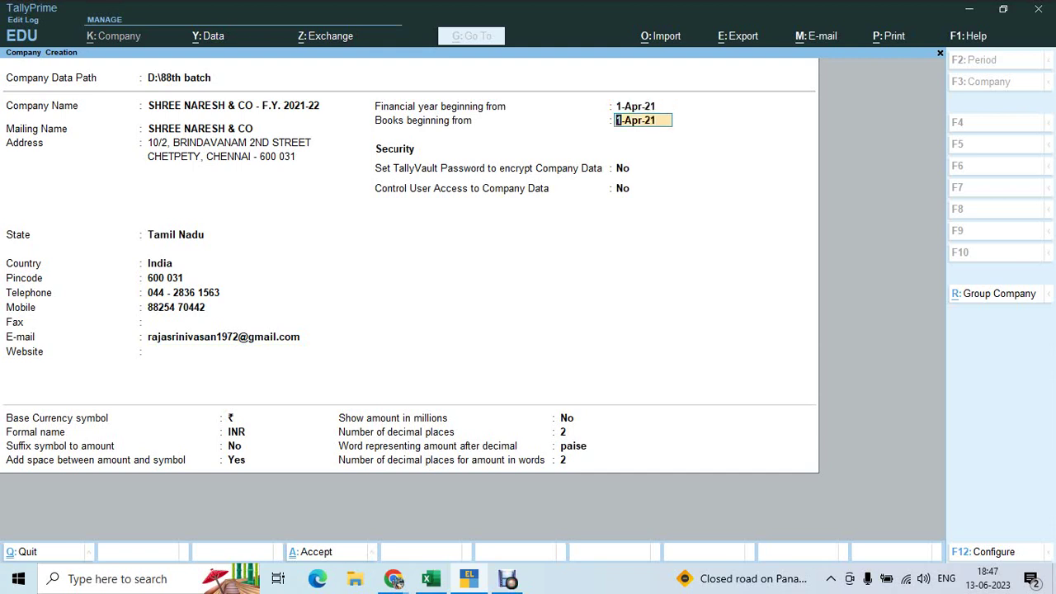
key(Return)
key(Return)
key(Return)
key(Return)
key(Return)
key(Return)
key(Return)
key(Return)
key(Return)
key(Return)
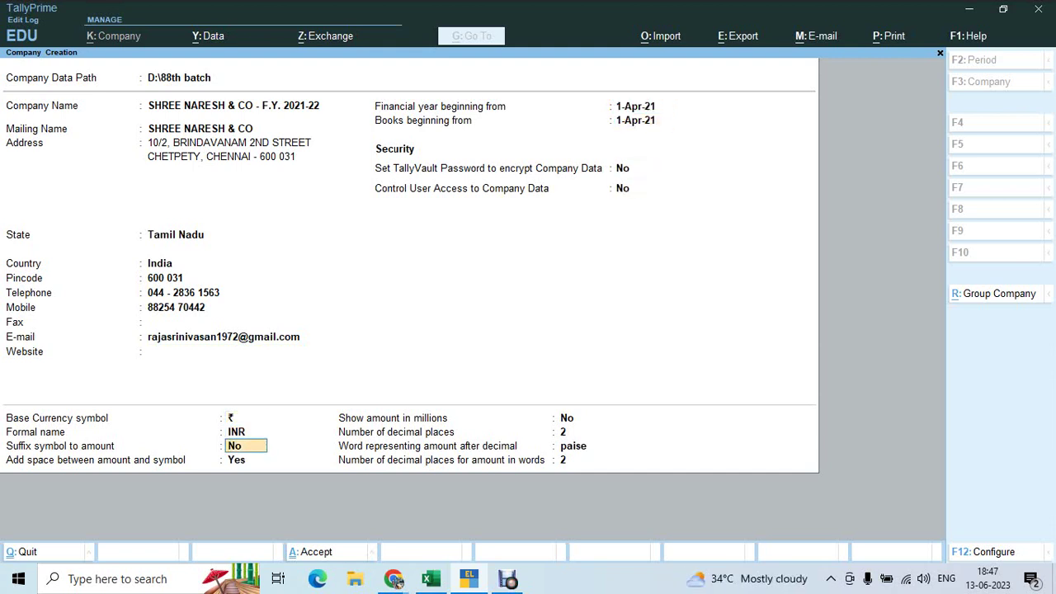
key(Return)
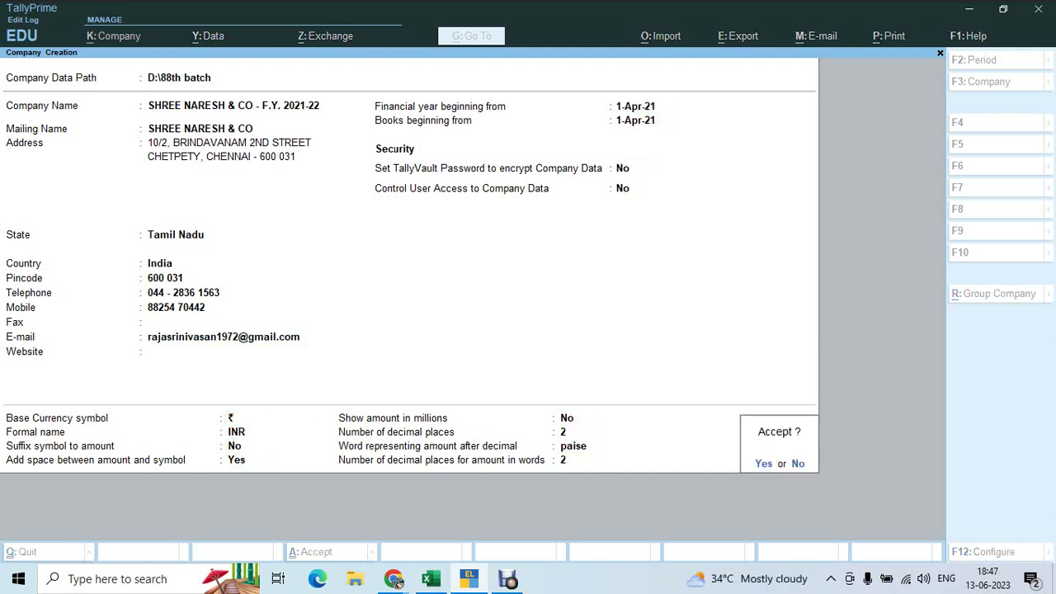
key(Return)
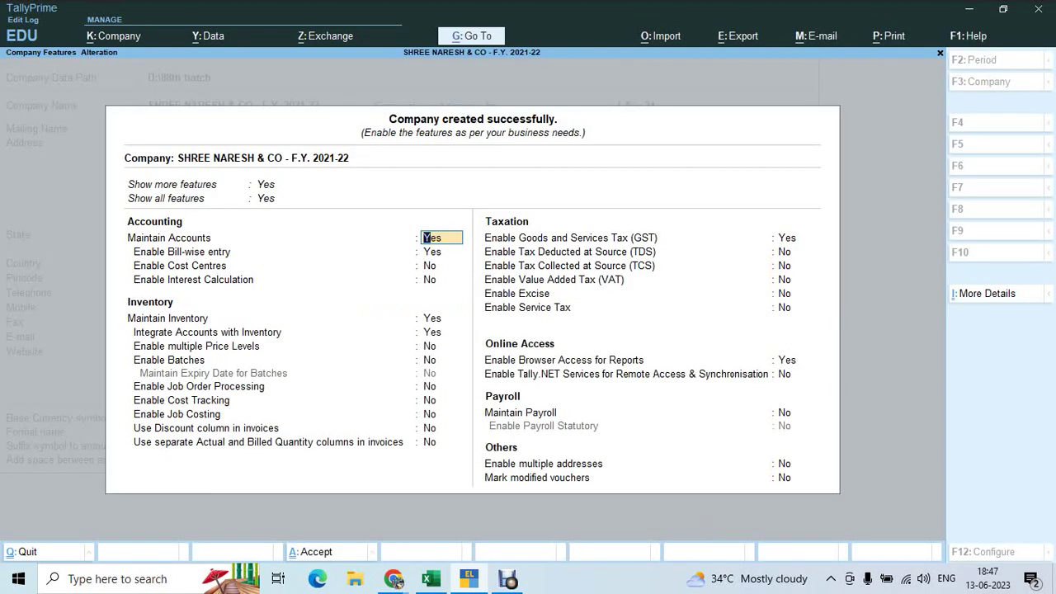
Keep bill-wise entry on, set Maintain Inventory to No, and enable GST for Tamil Nadu, Regular
click(432, 252)
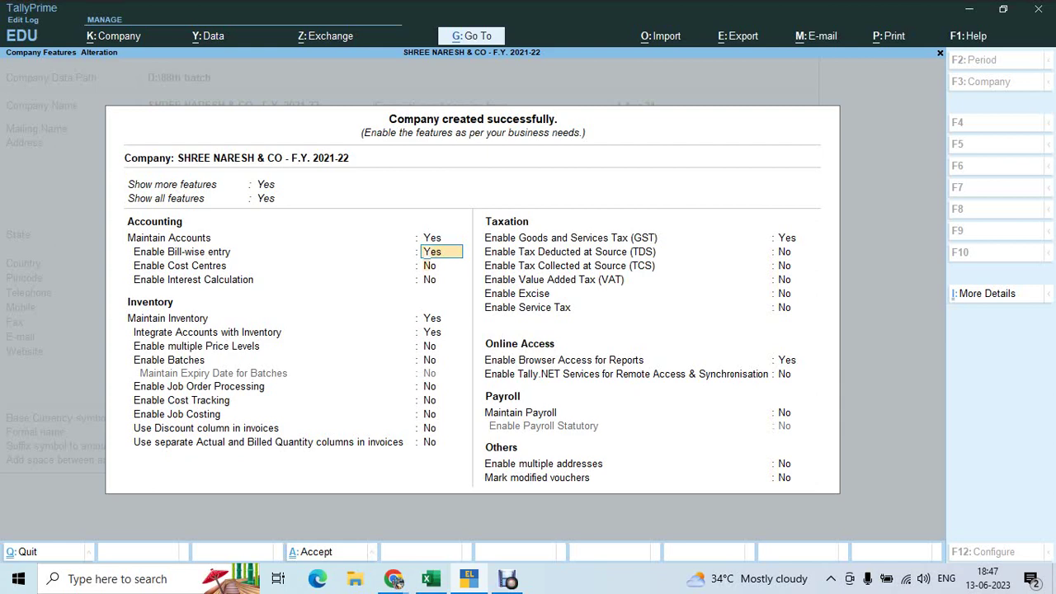
key(Return)
key(Return)
key(Return)
text(n)
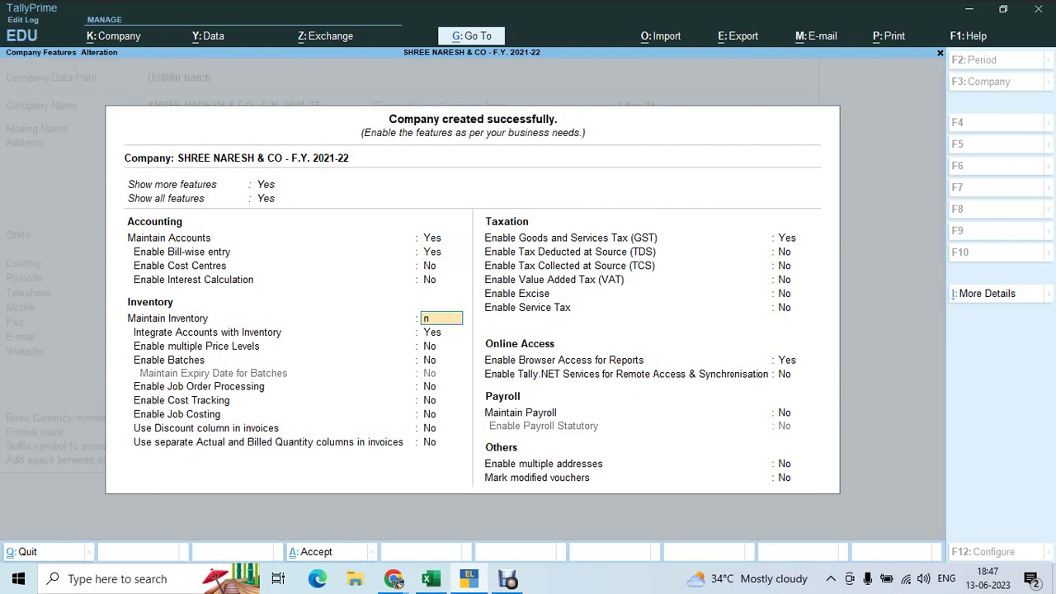
key(Return)
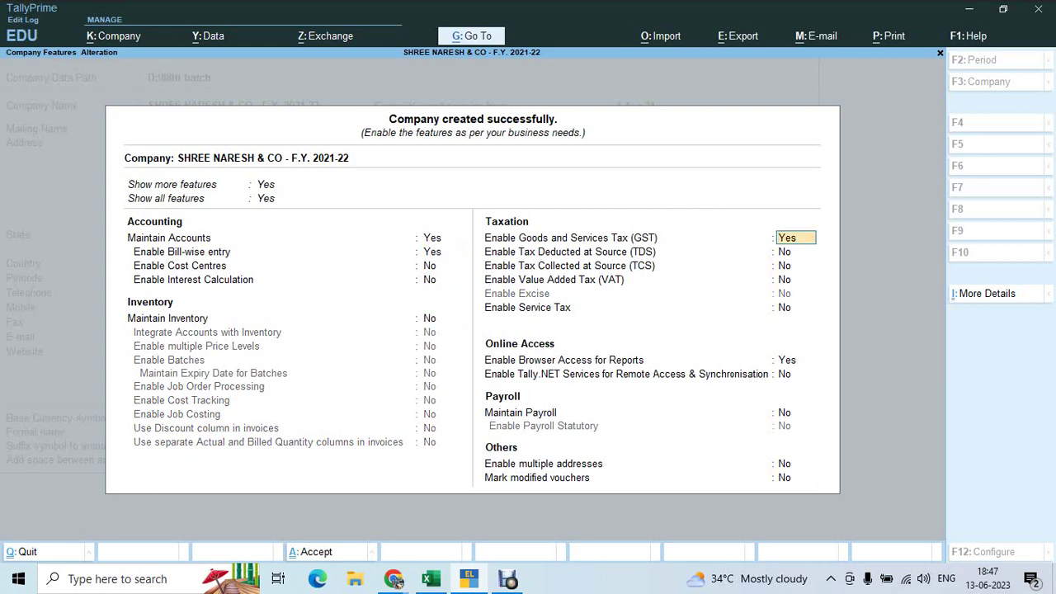
key(Return)
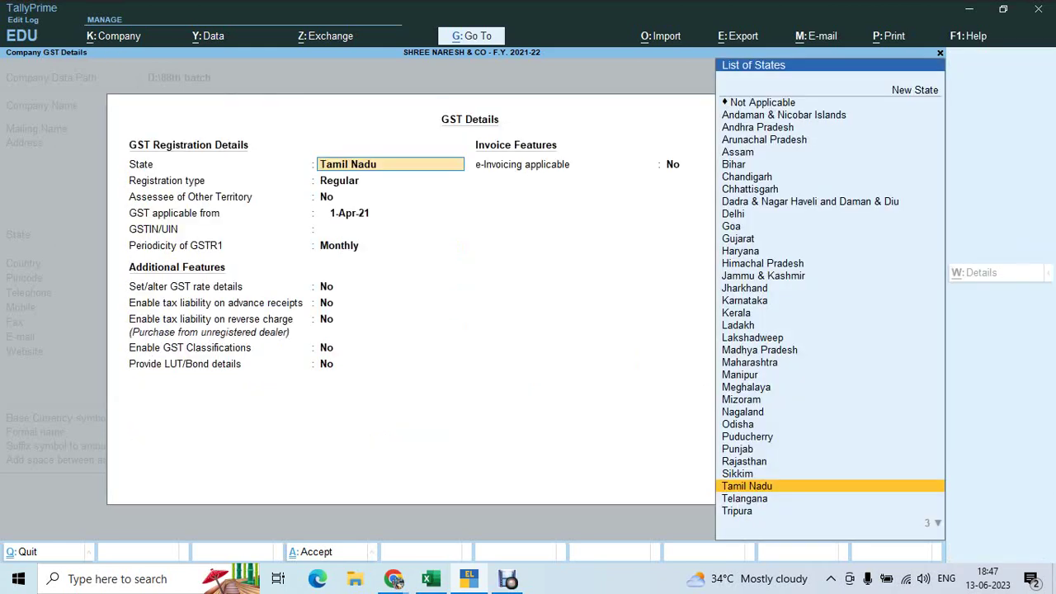
key(Return)
key(Return)
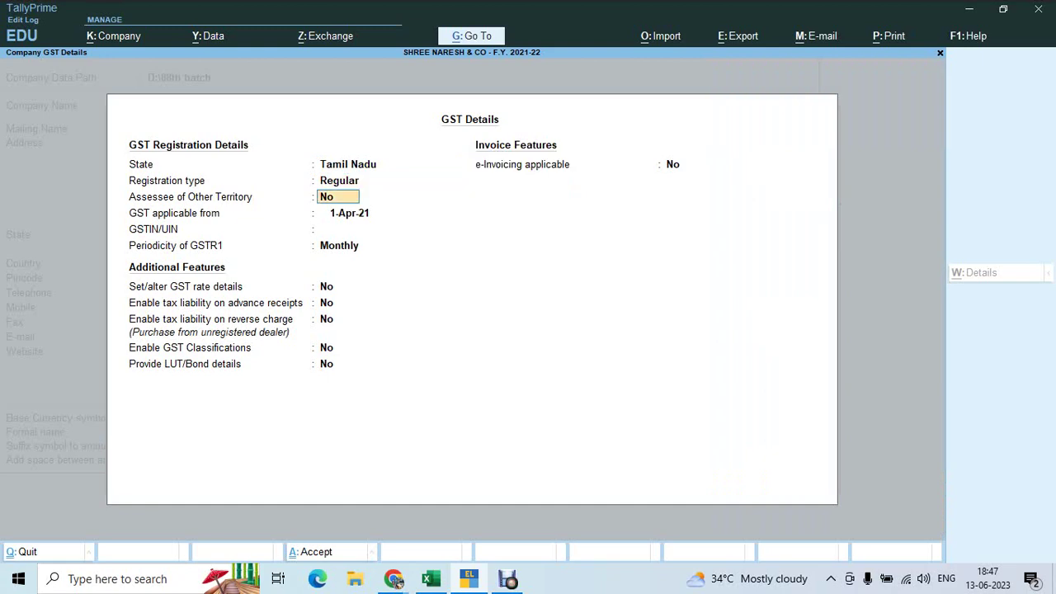
key(Return)
key(Return)
key(alt+Tab)
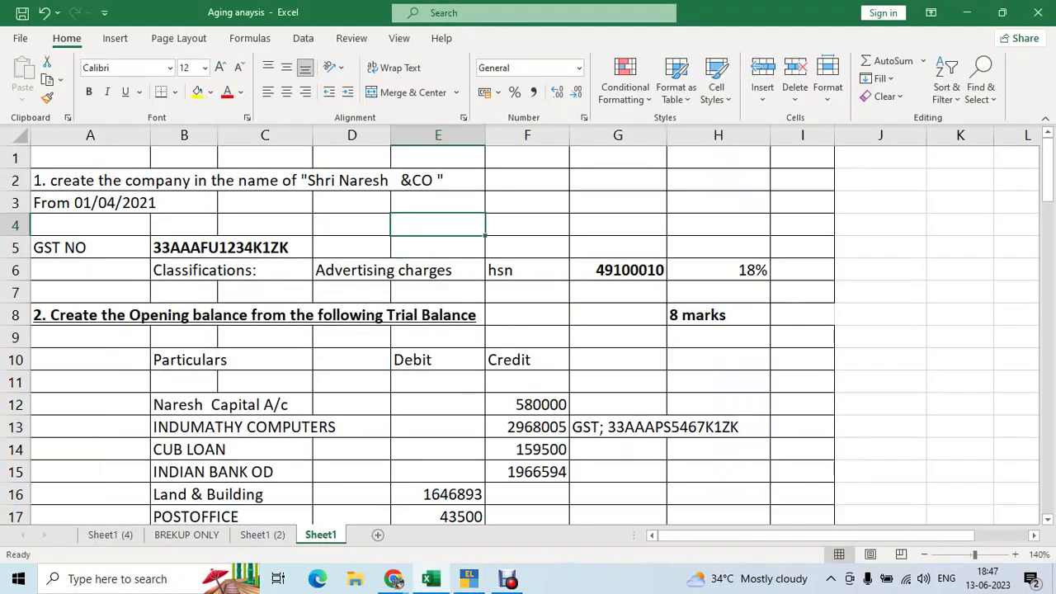
Copy the GST number from cell B5 of the Aging anaysis sheet
click(184, 248)
key(ctrl+c)
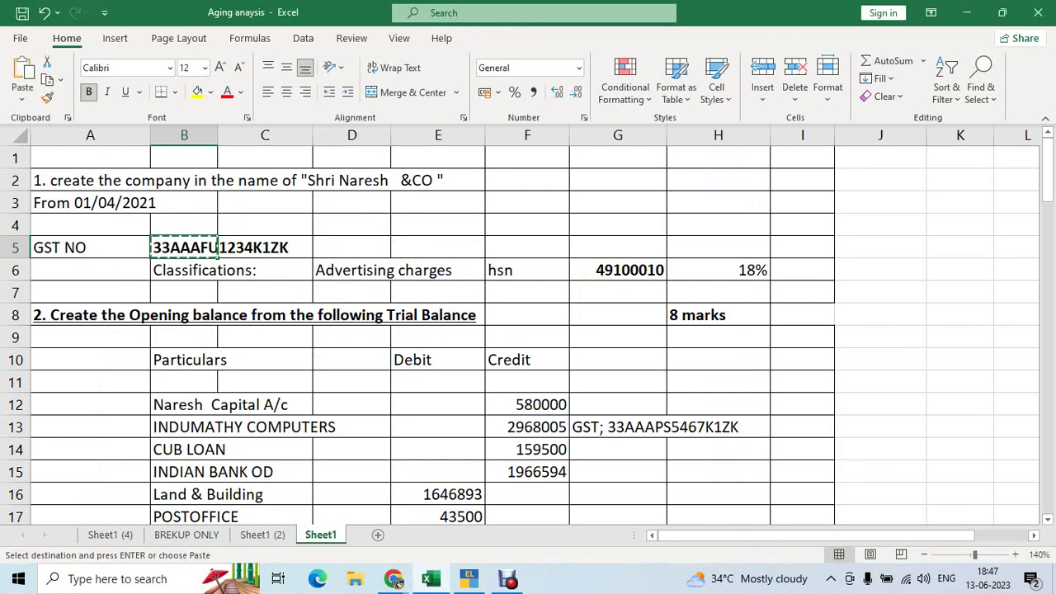
key(alt+Tab)
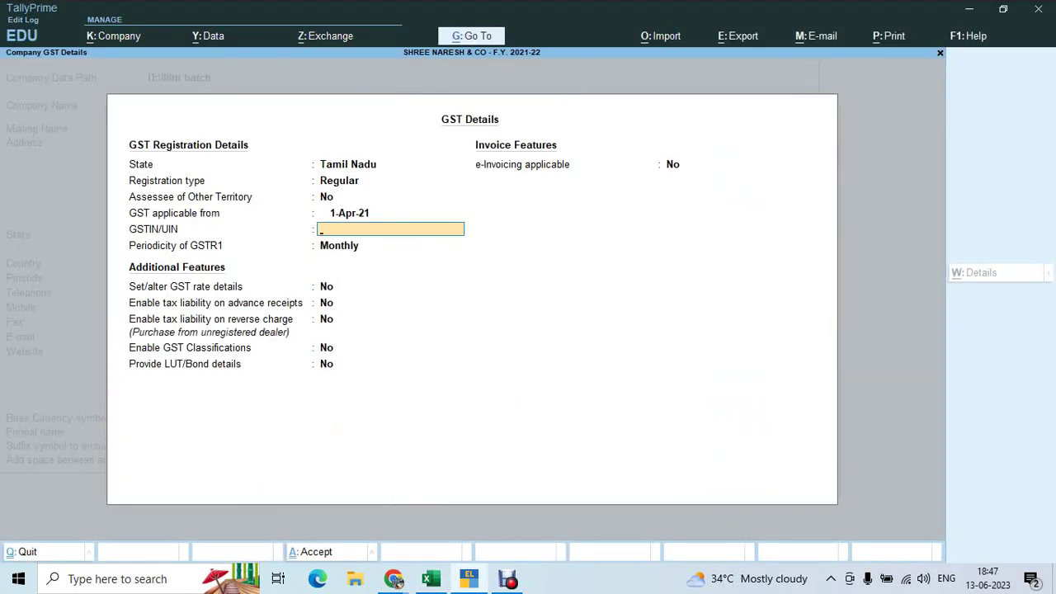
key(ctrl)
key(alt+Tab)
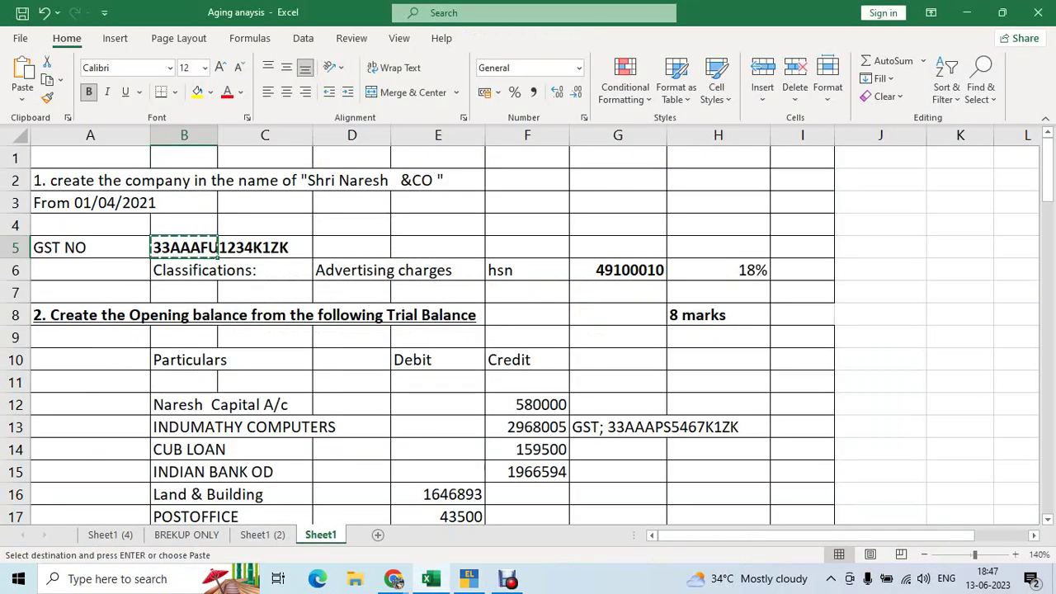
click(618, 179)
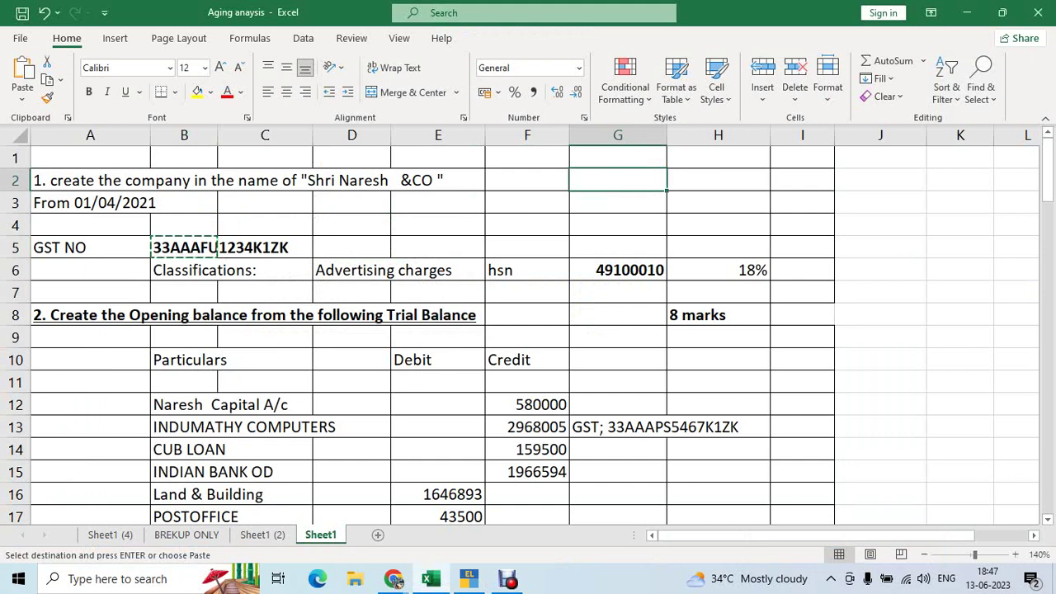
Enter Control+c beside Copy in G2:H2 and Control+v beside Paste in G3:H3
text(Control)
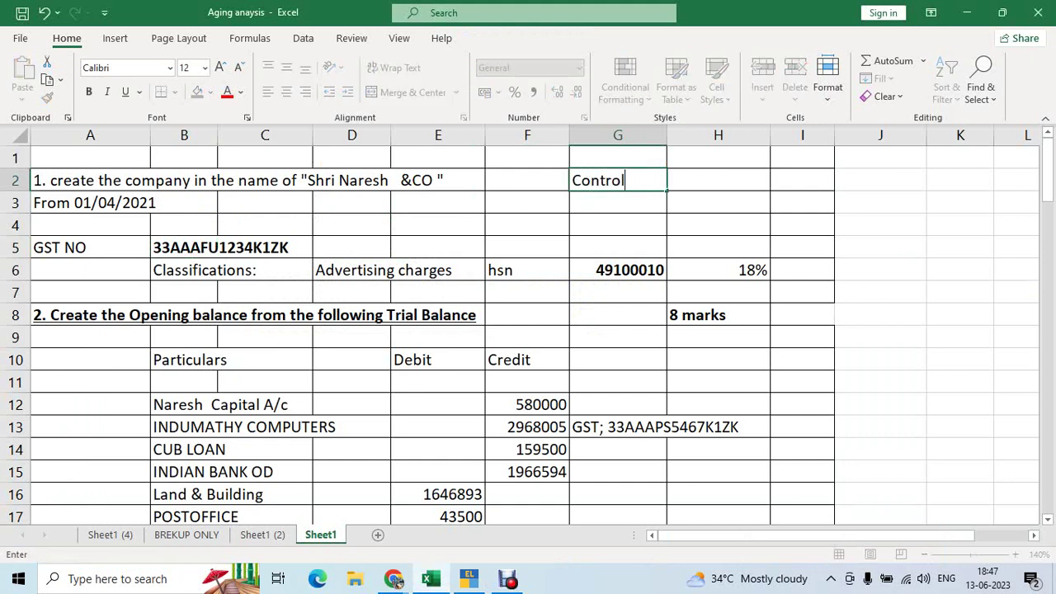
text(+c)
key(Tab)
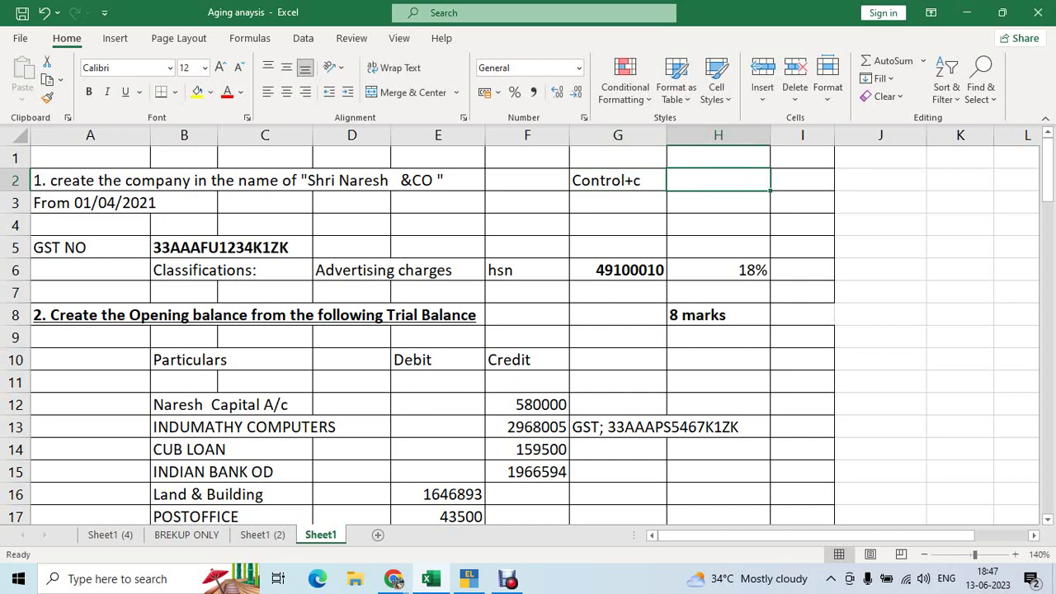
text(Copy)
key(Return)
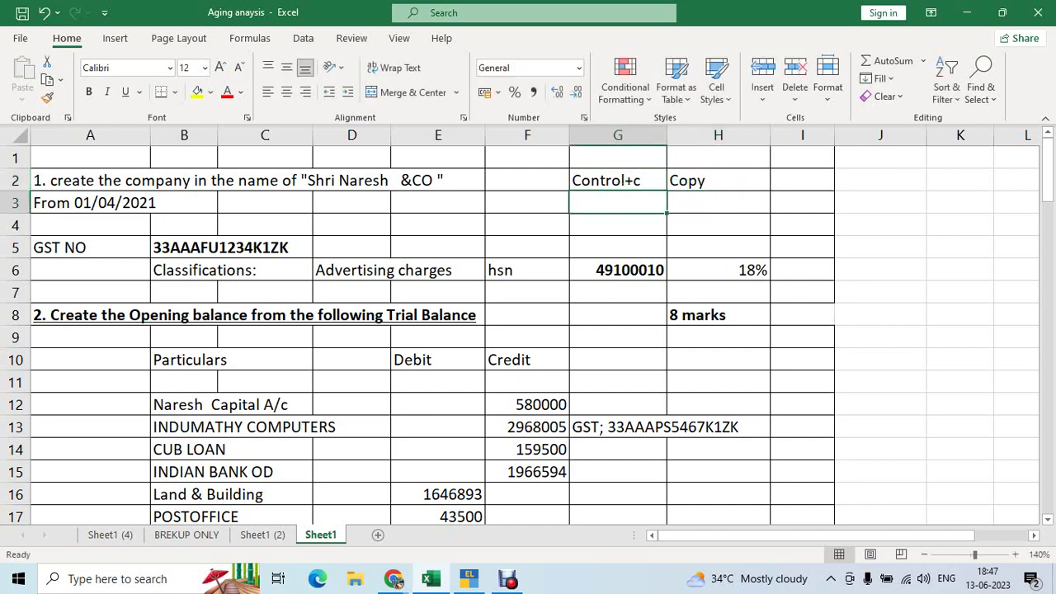
text(Control)
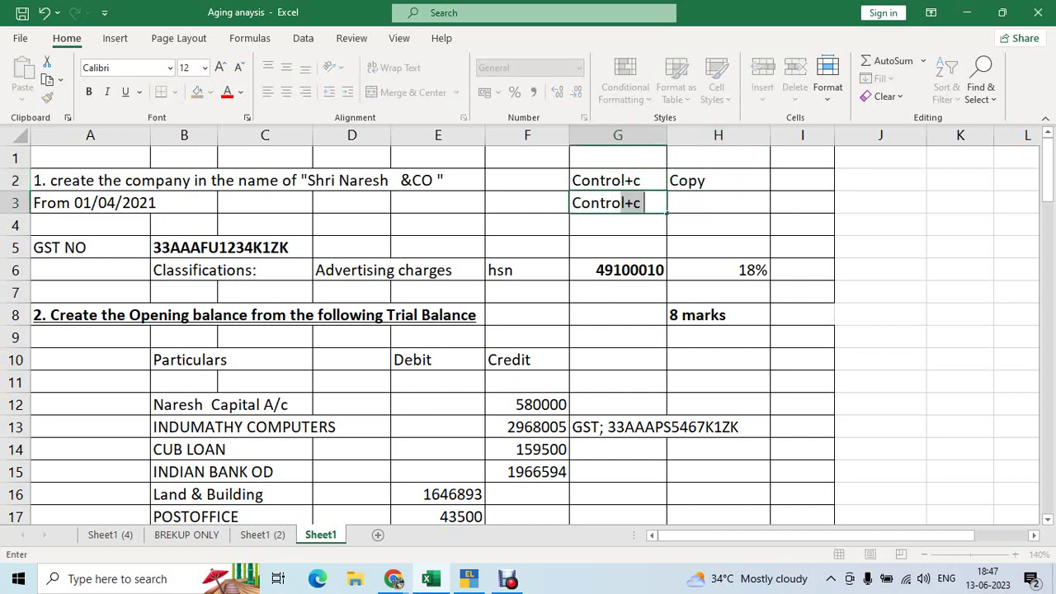
text(+v)
key(Tab)
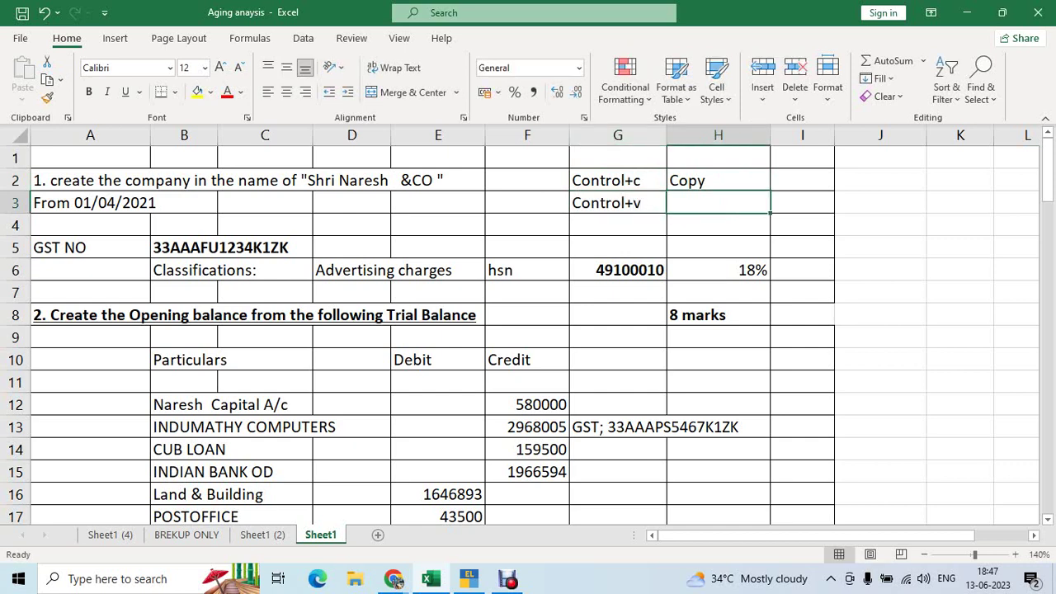
text(Paste)
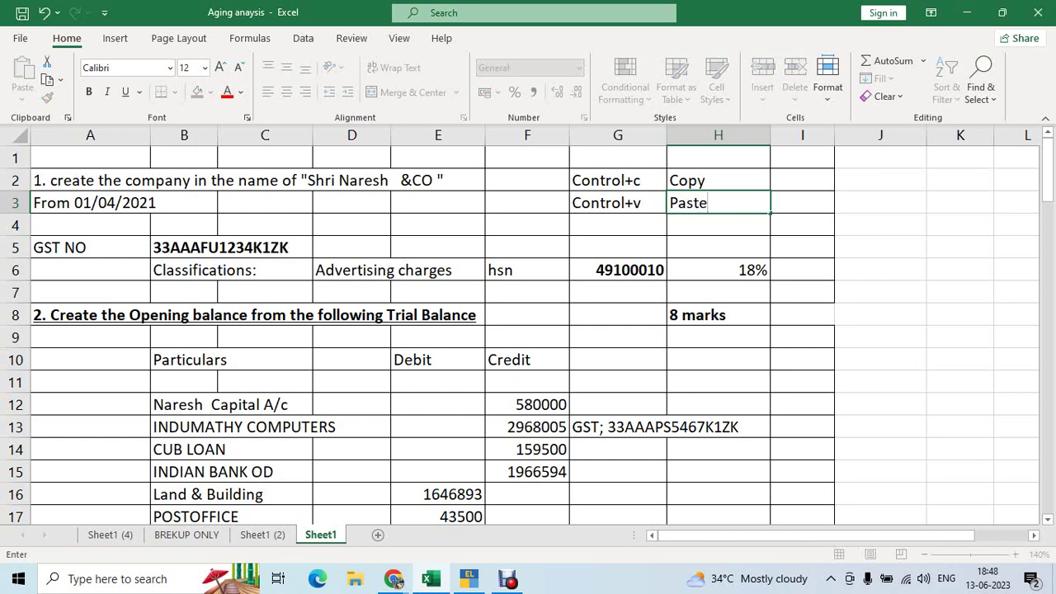
key(Return)
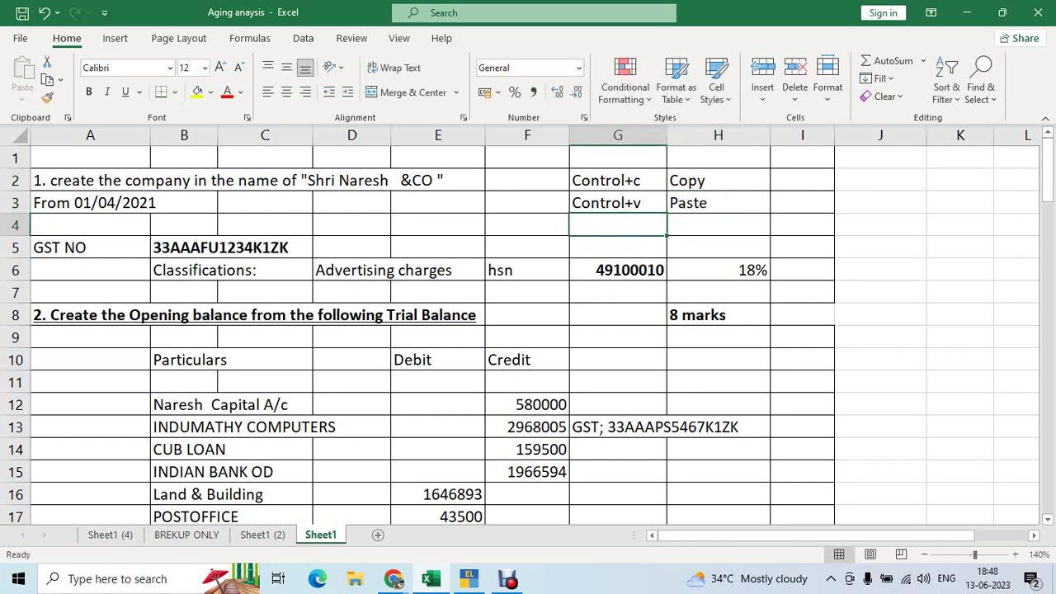
Capitalise the notes in G2 and G3 to read Control+C and Control+V
click(617, 180)
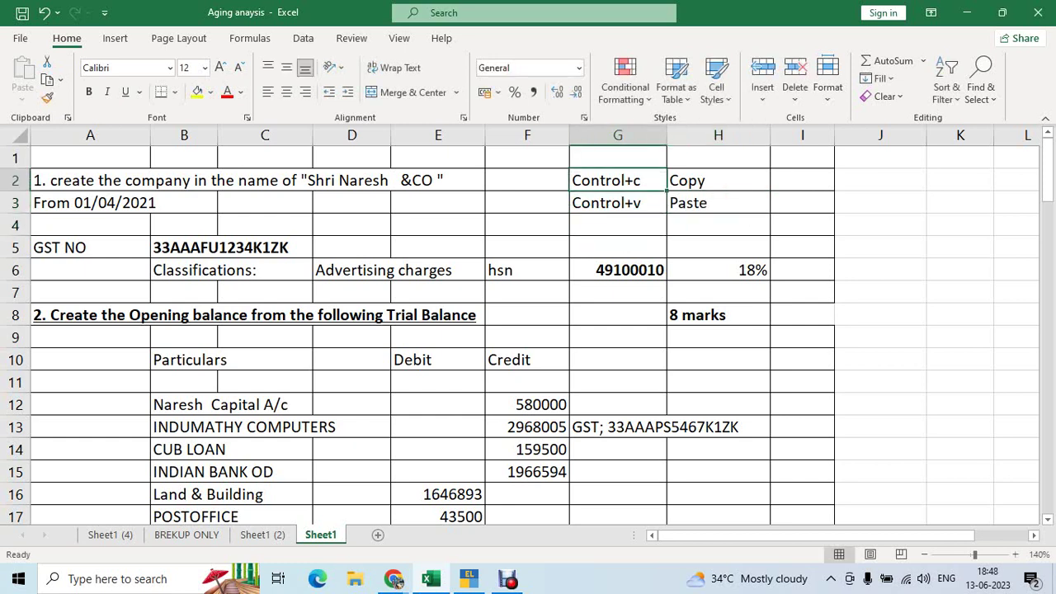
key(F2)
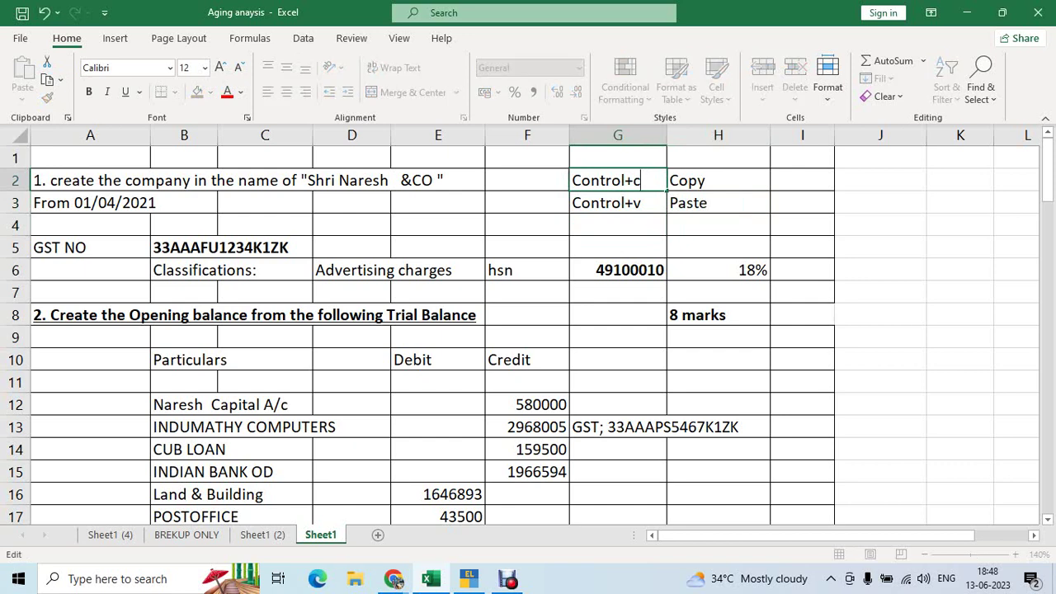
key(BackSpace)
text(C)
key(Return)
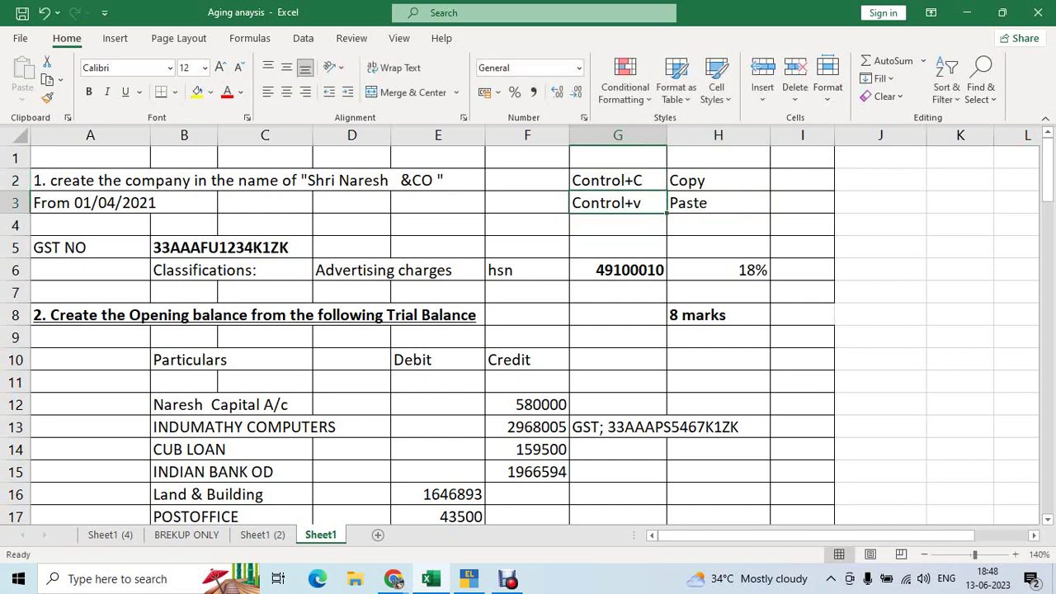
key(F2)
key(BackSpace)
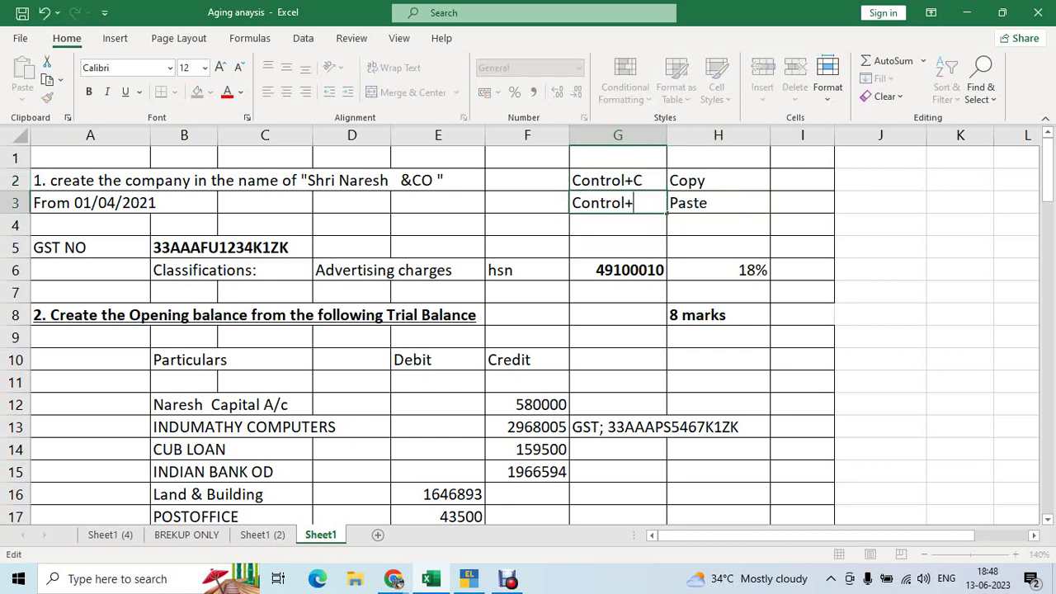
text(V)
key(Return)
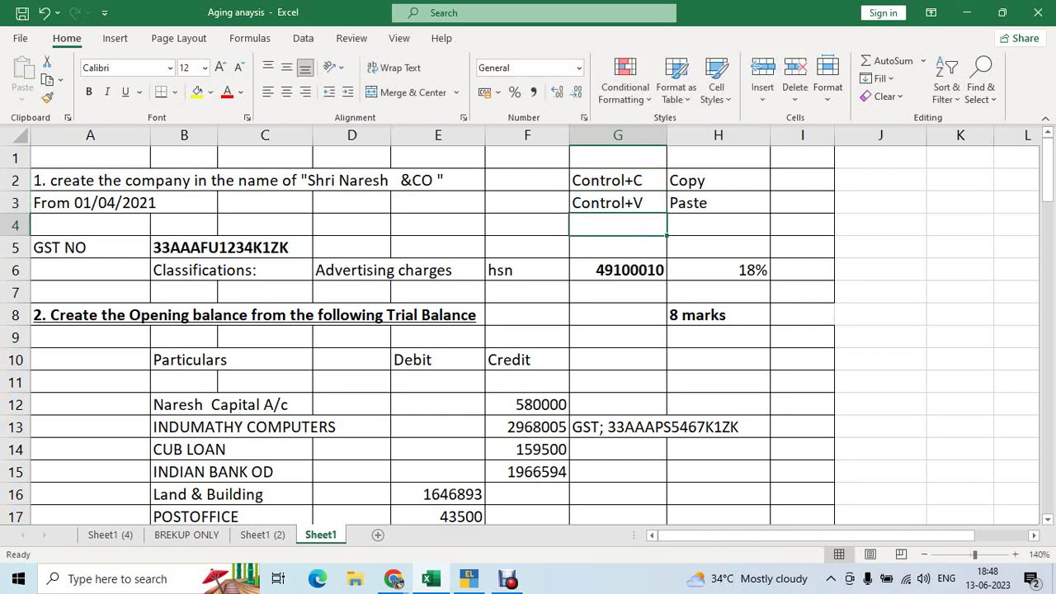
Paste a copy of the GST number from B5 into cell J5
click(184, 248)
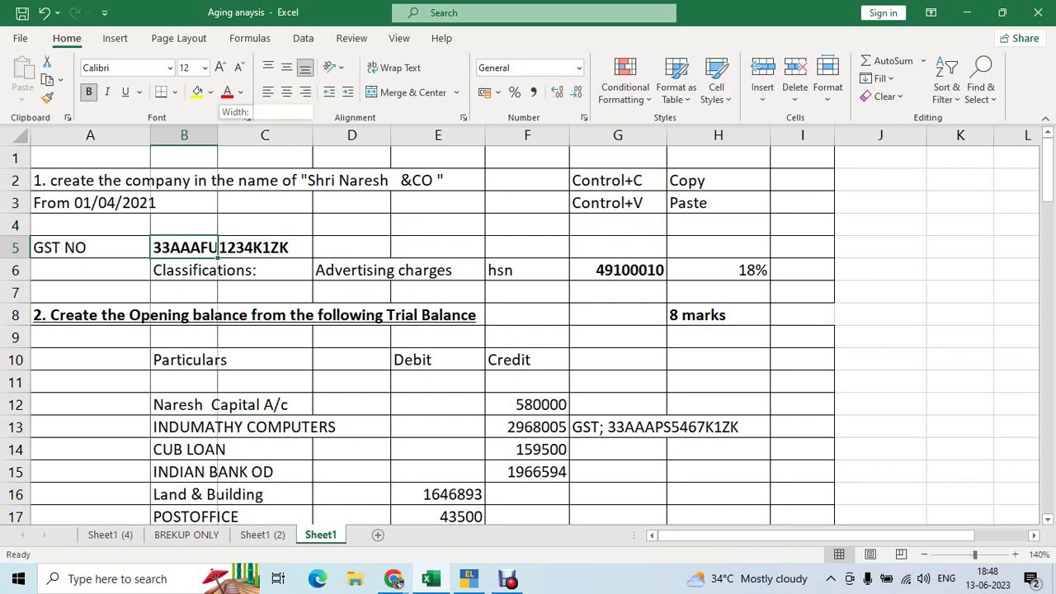
key(ctrl+c)
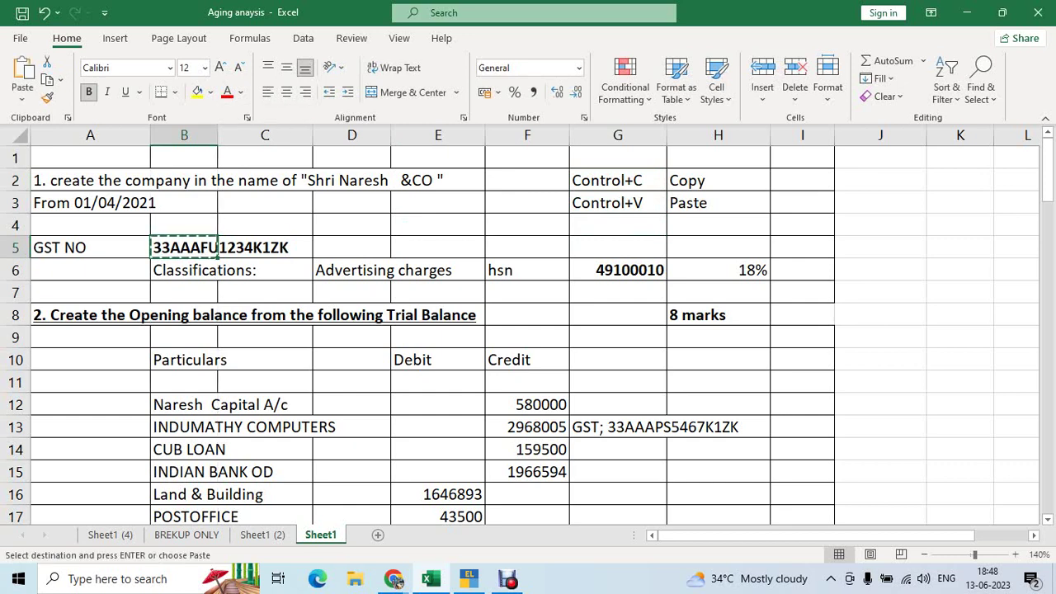
click(881, 248)
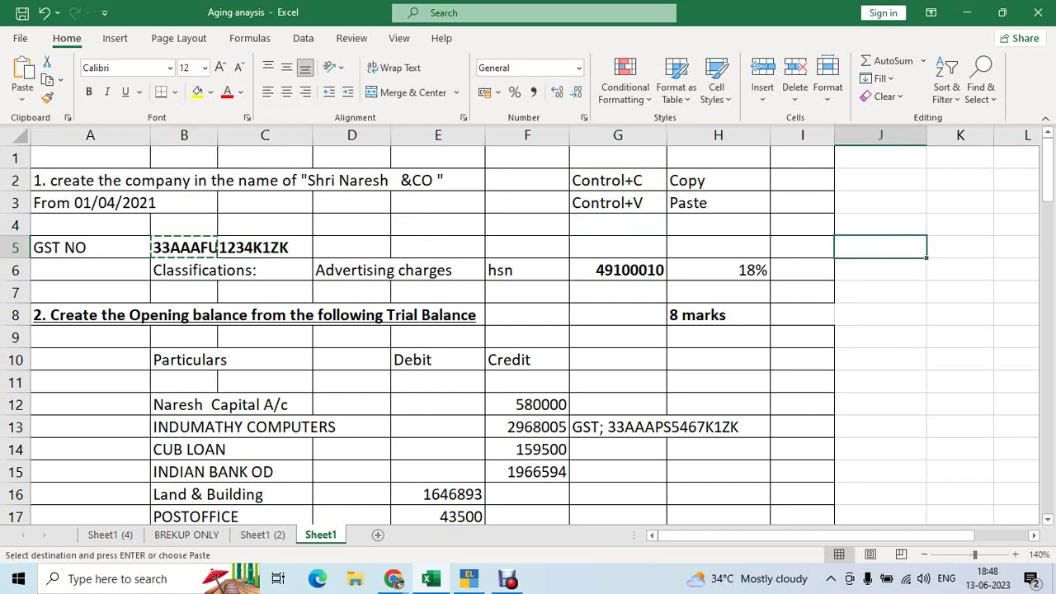
key(ctrl+v)
click(880, 292)
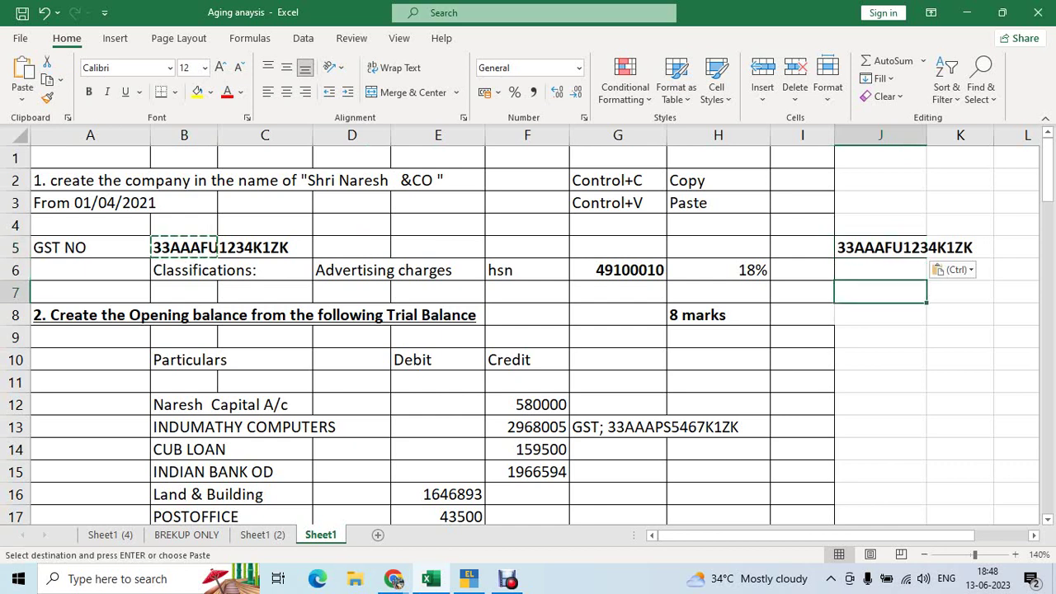
Widen column J to fit the GST number and copy it from J5
drag(927, 135, 984, 136)
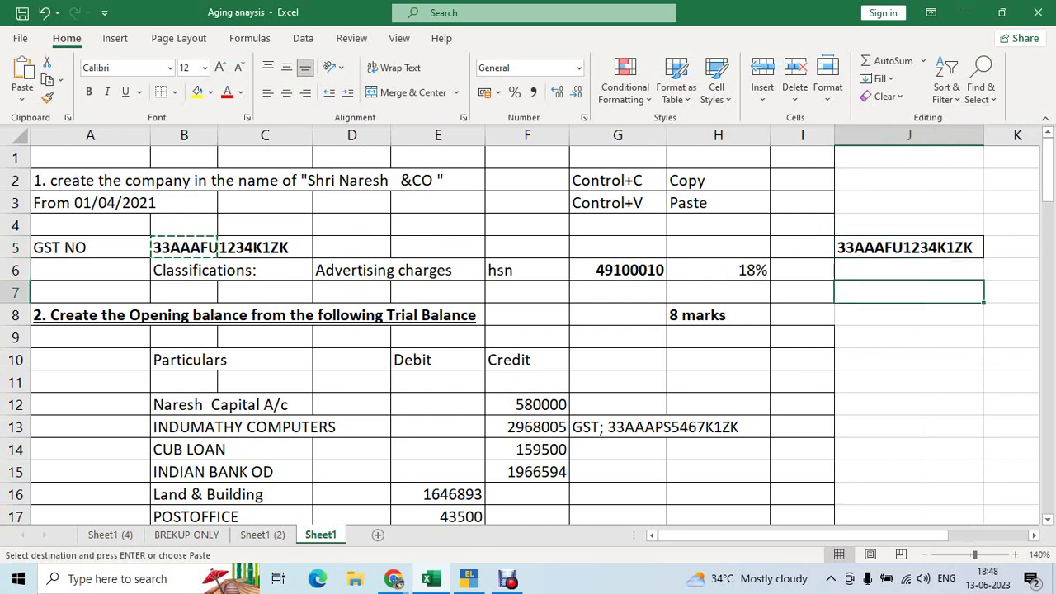
click(908, 248)
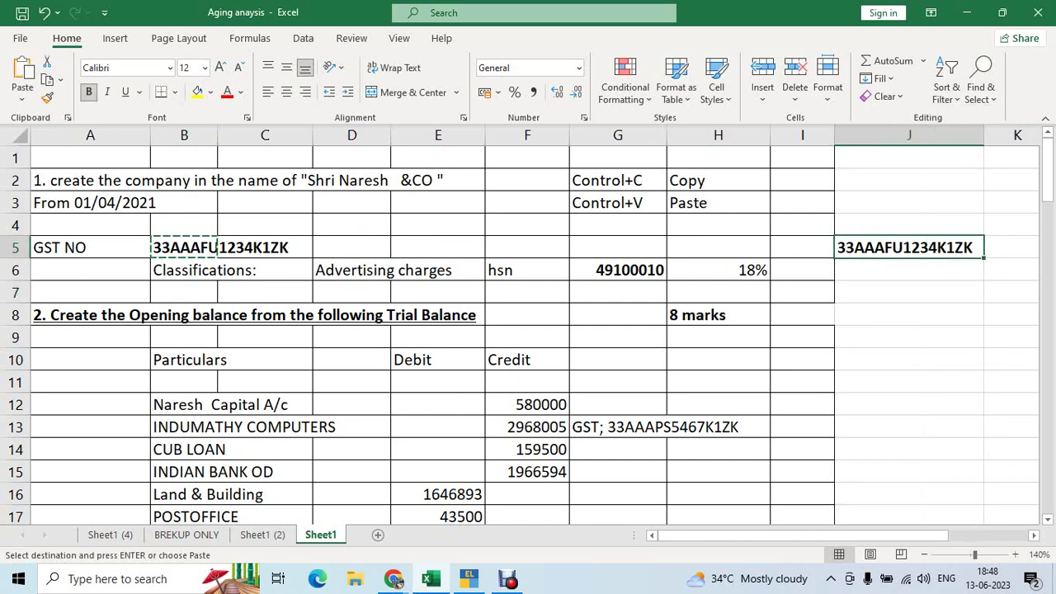
key(ctrl+c)
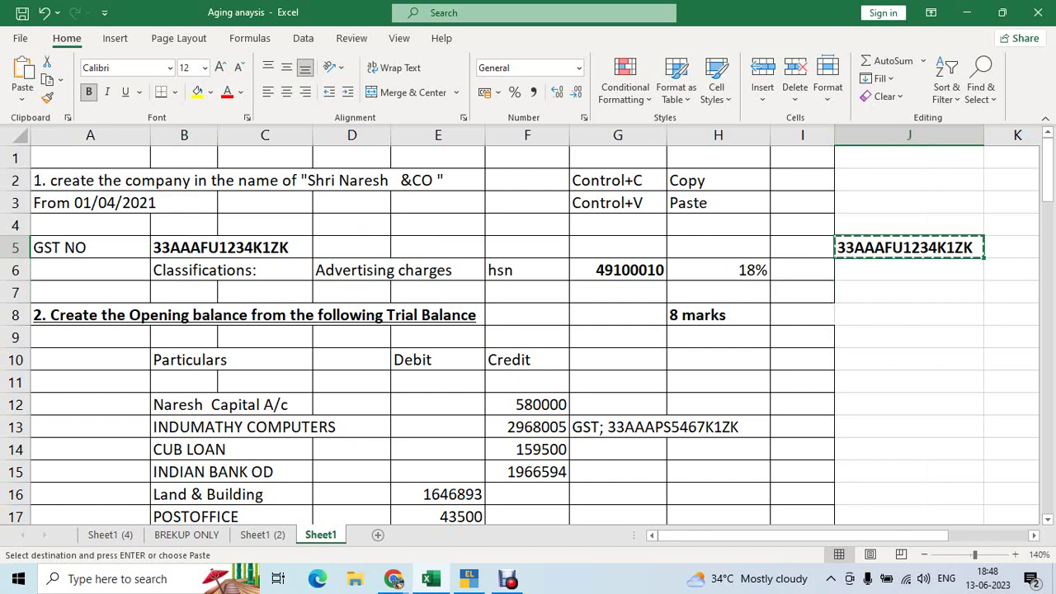
key(alt+Tab)
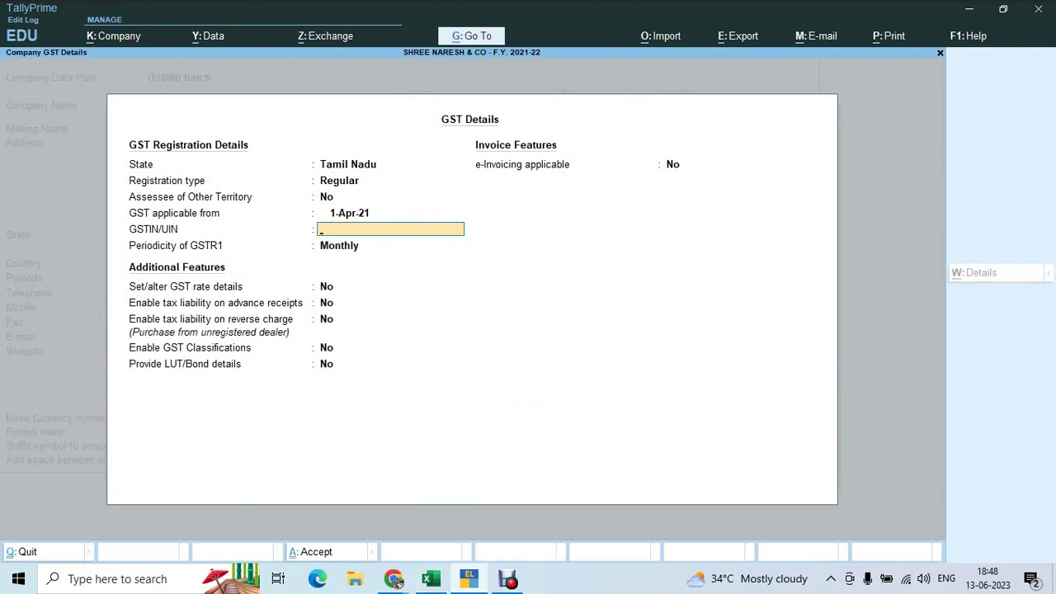
Paste the GST number into GSTIN/UIN and accept the GST details and company features
key(ctrl+alt+v)
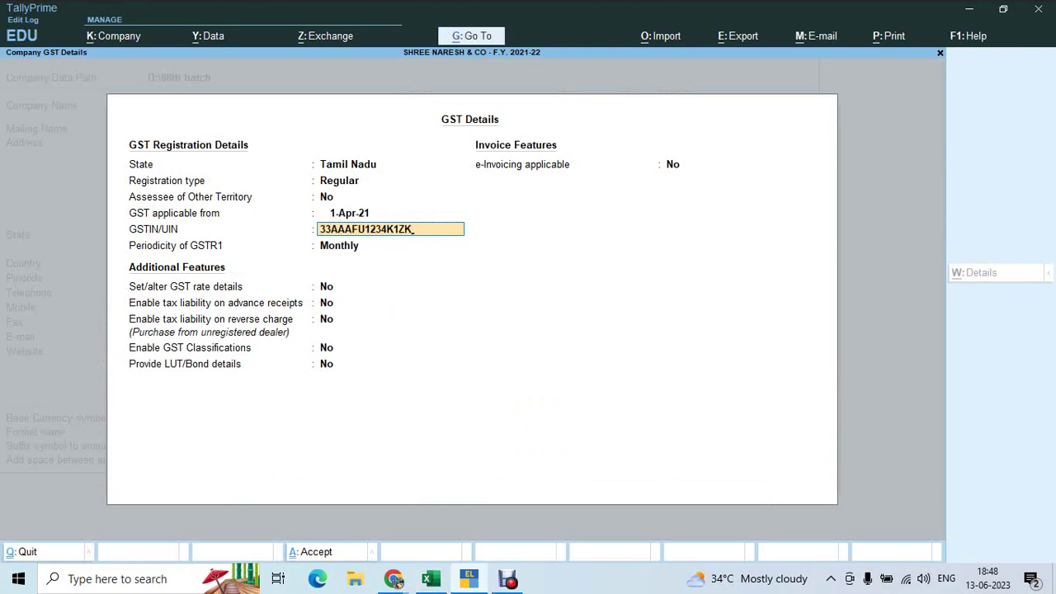
key(Return)
key(Return)
key(Return)
key(Return)
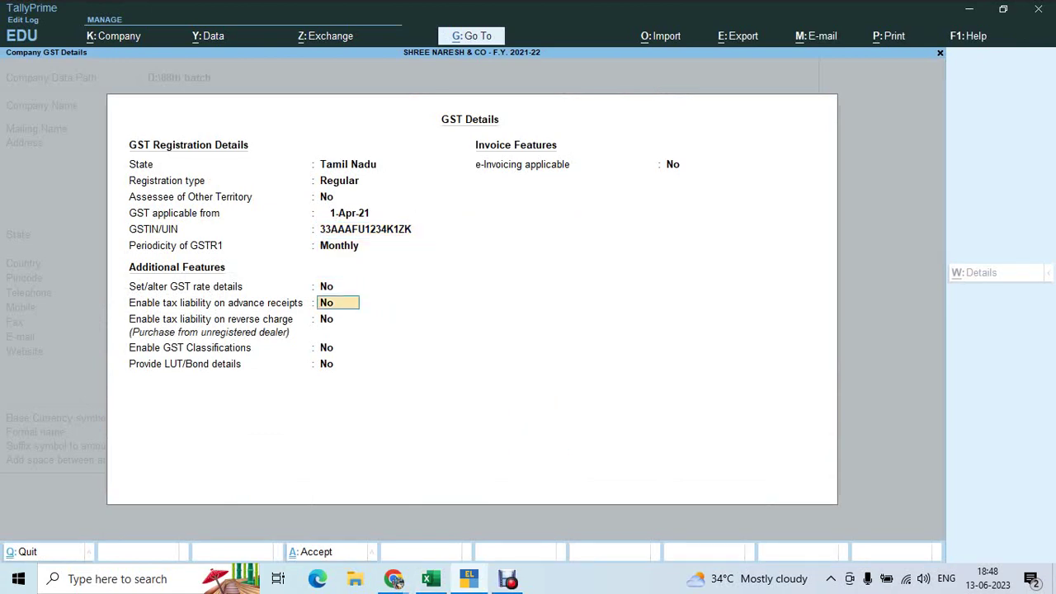
key(Return)
key(ctrl+a)
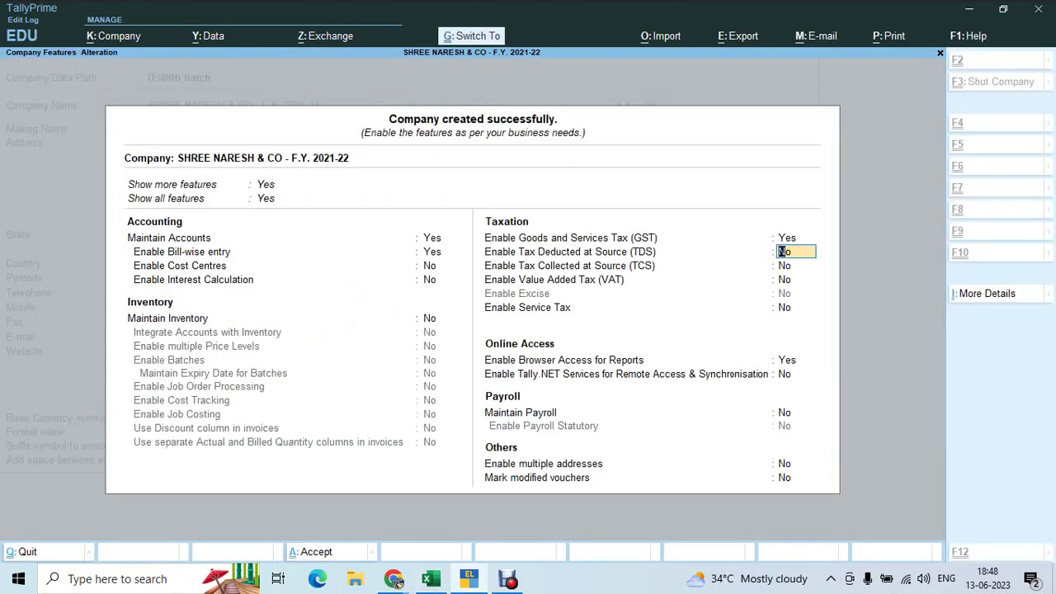
key(ctrl+a)
Clear the spare GST number from cell J5
key(alt+Tab)
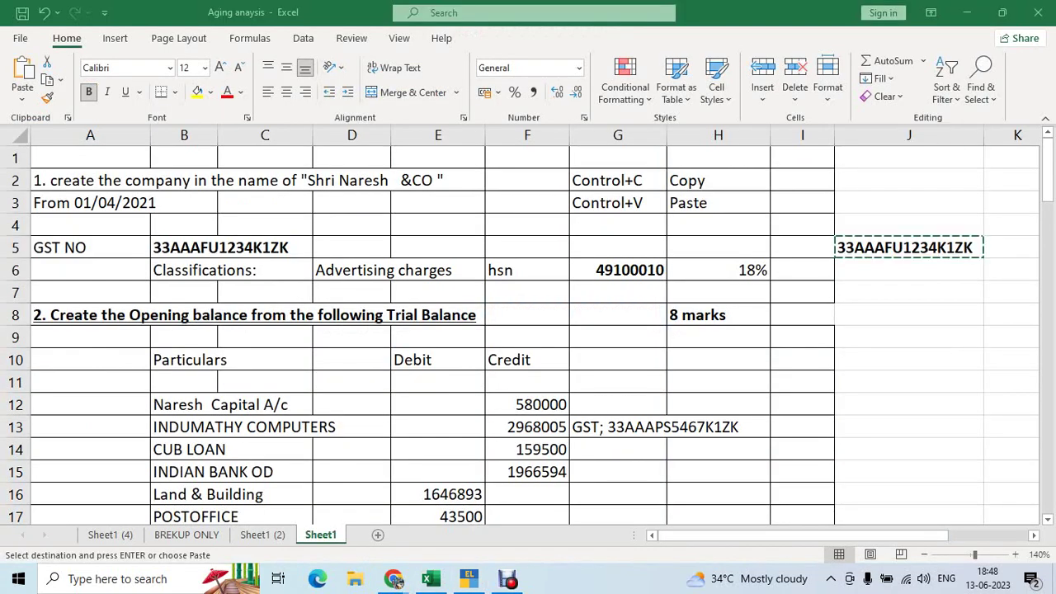
key(Escape)
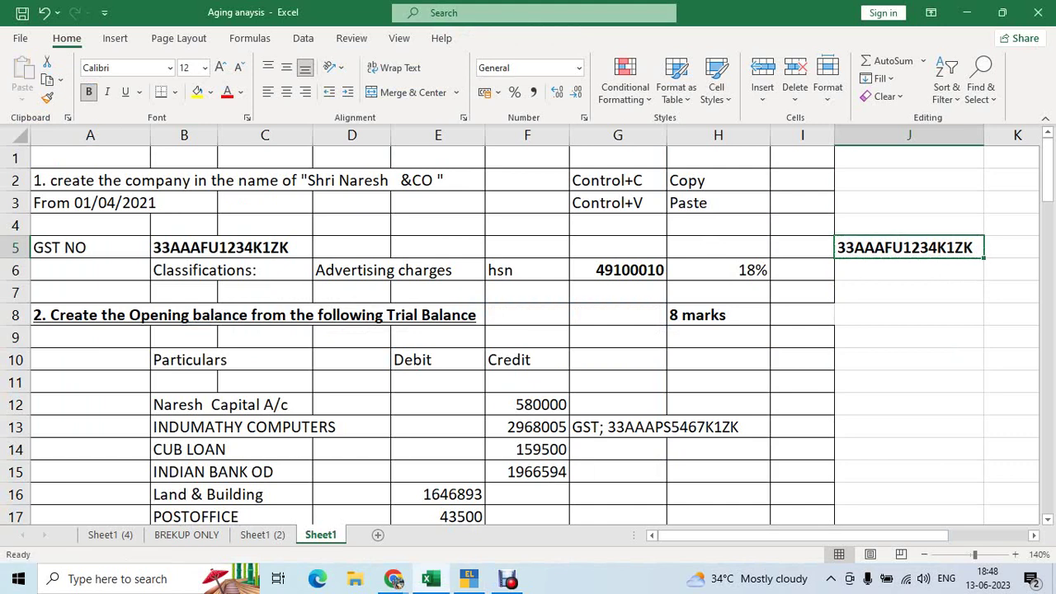
key(Delete)
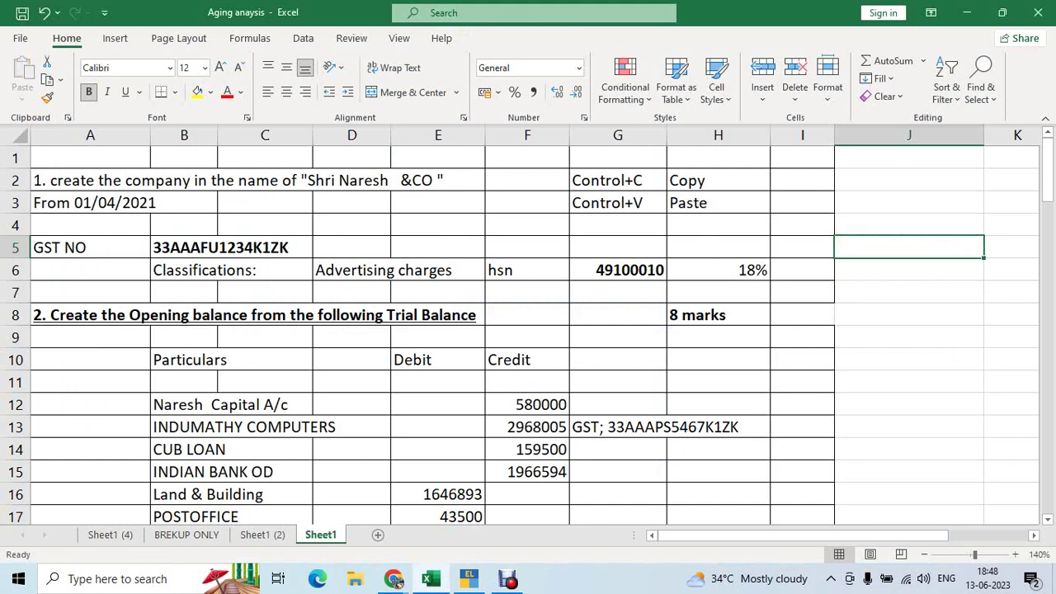
click(619, 336)
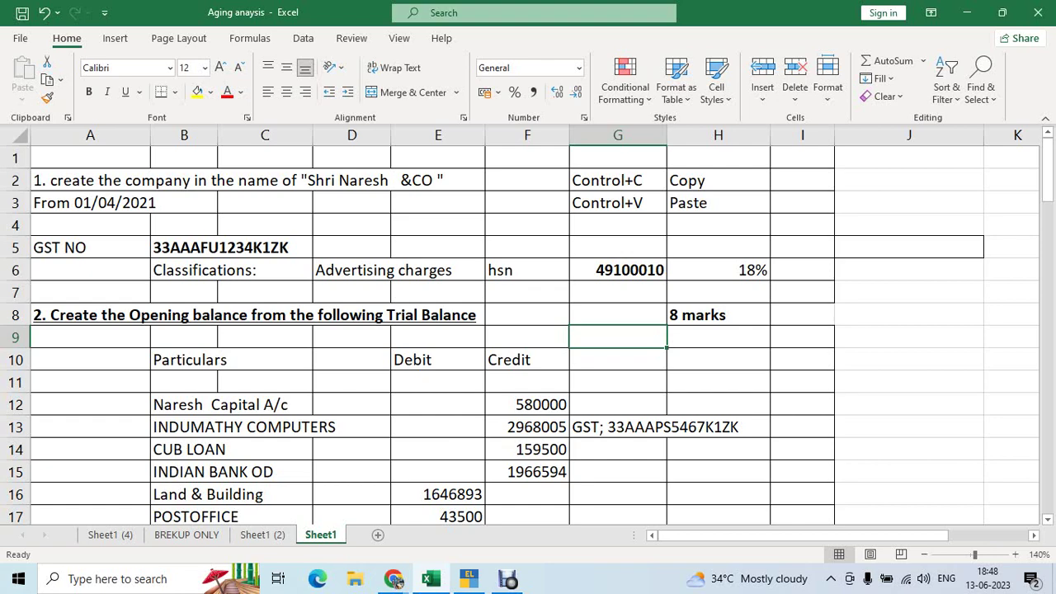
Review the trial balance particulars in column B, landing on the Cash row
click(390, 273)
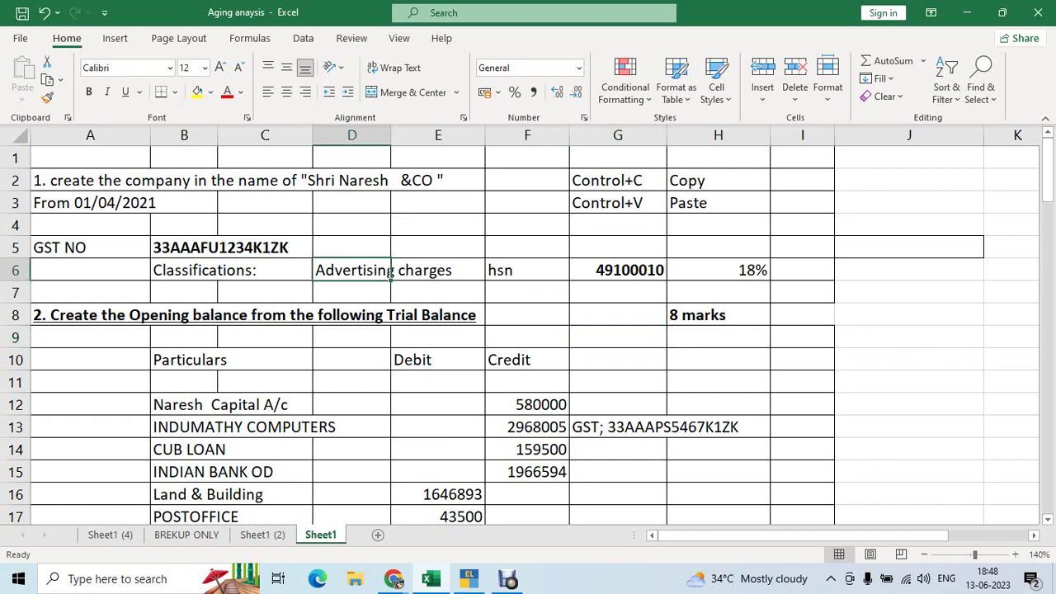
click(217, 362)
key(Down)
key(Down)
key(Down)
key(Down)
key(Down)
key(Down)
key(Down)
key(Down)
key(Down)
key(Down)
key(Down)
key(Down)
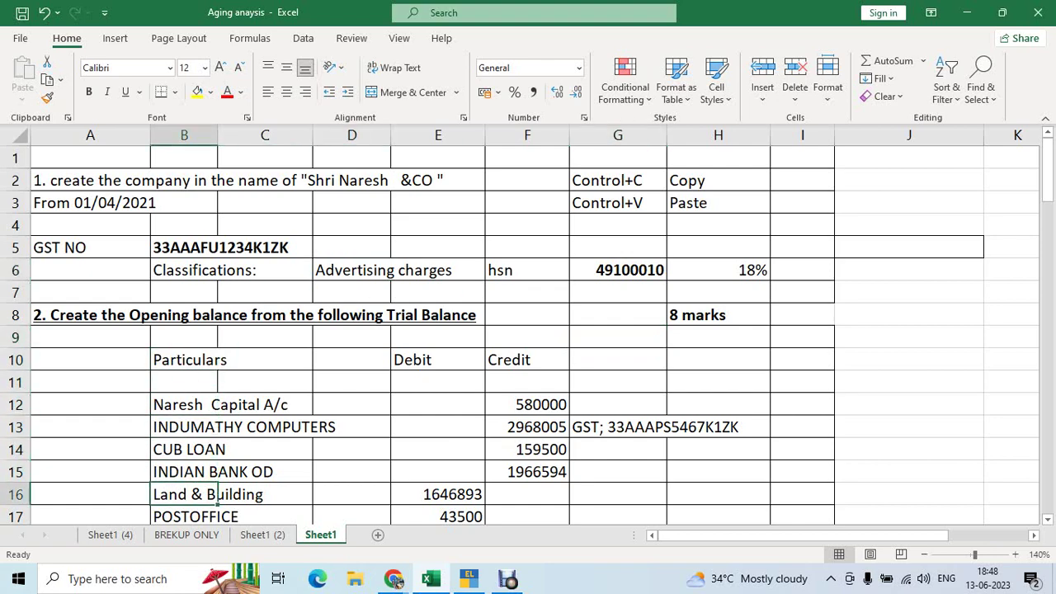
key(Down)
key(Up)
key(Up)
key(Up)
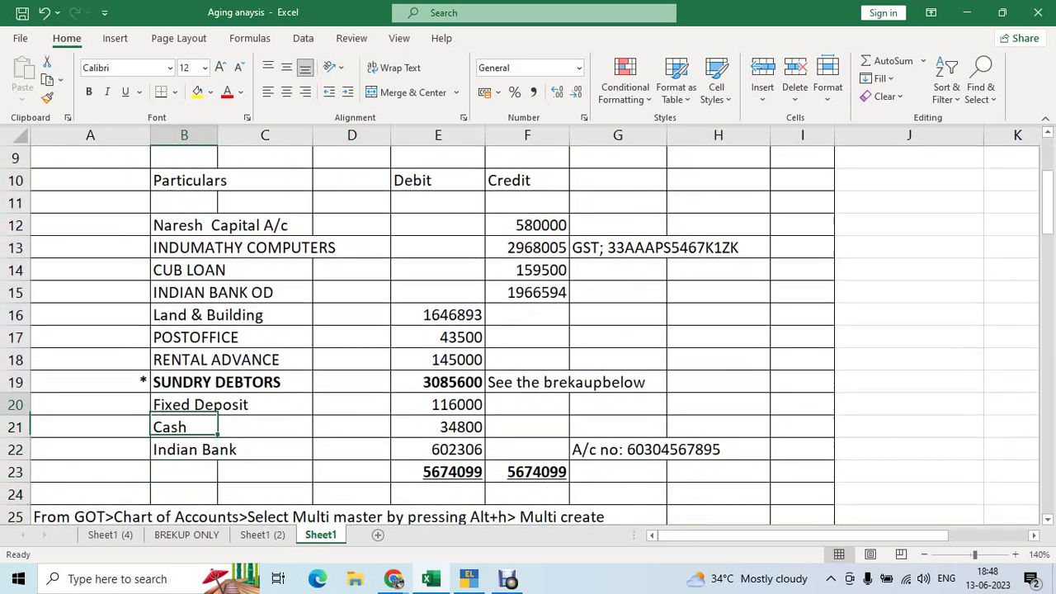
key(Down)
key(Down)
key(Up)
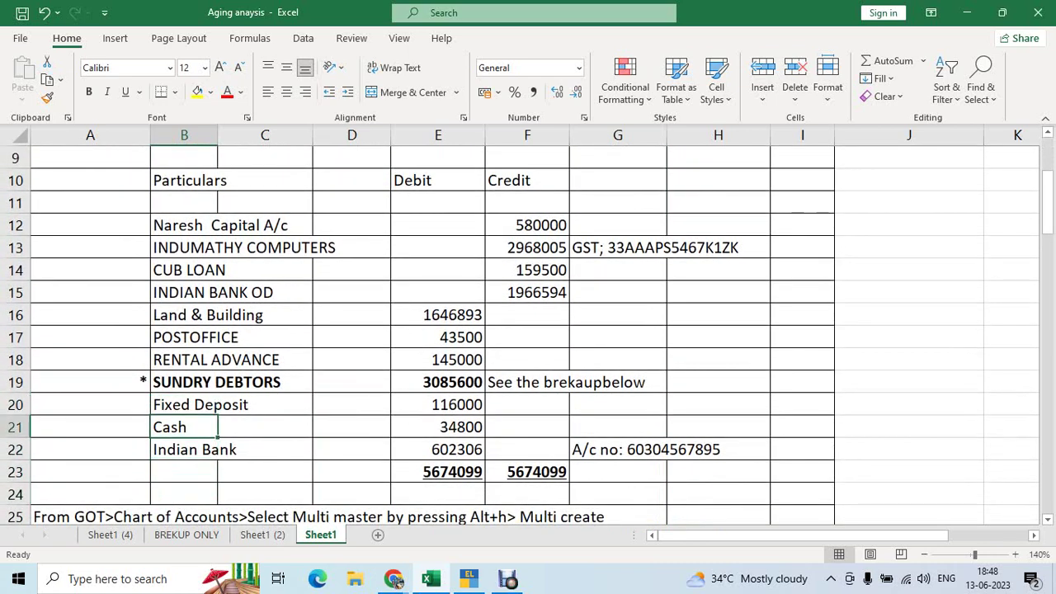
key(Down)
key(Up)
key(alt+Tab)
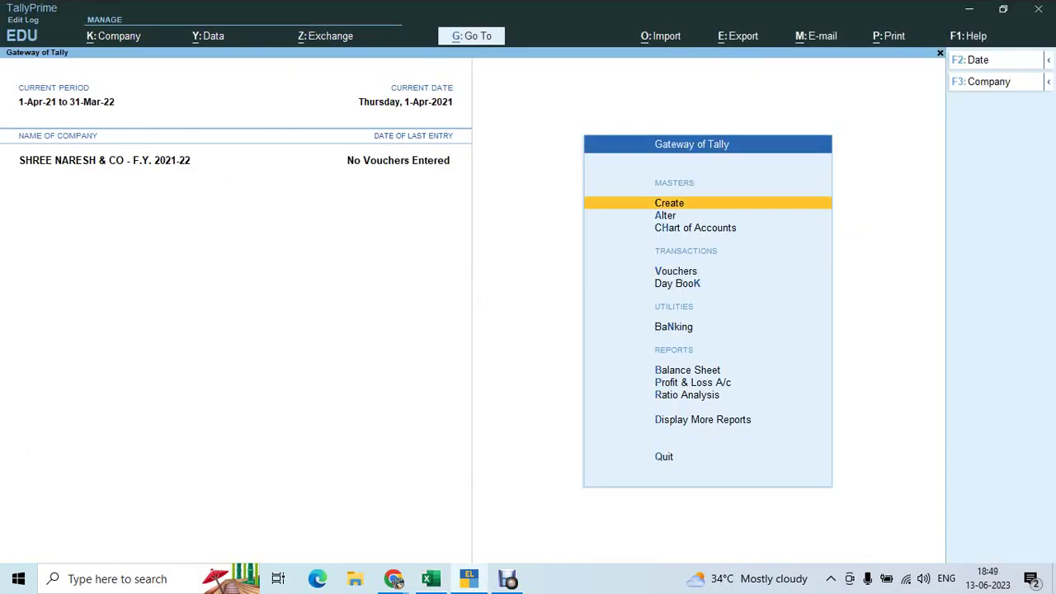
Browse the existing ledgers under Alter > Ledger, then back out to the Gateway
key(Down)
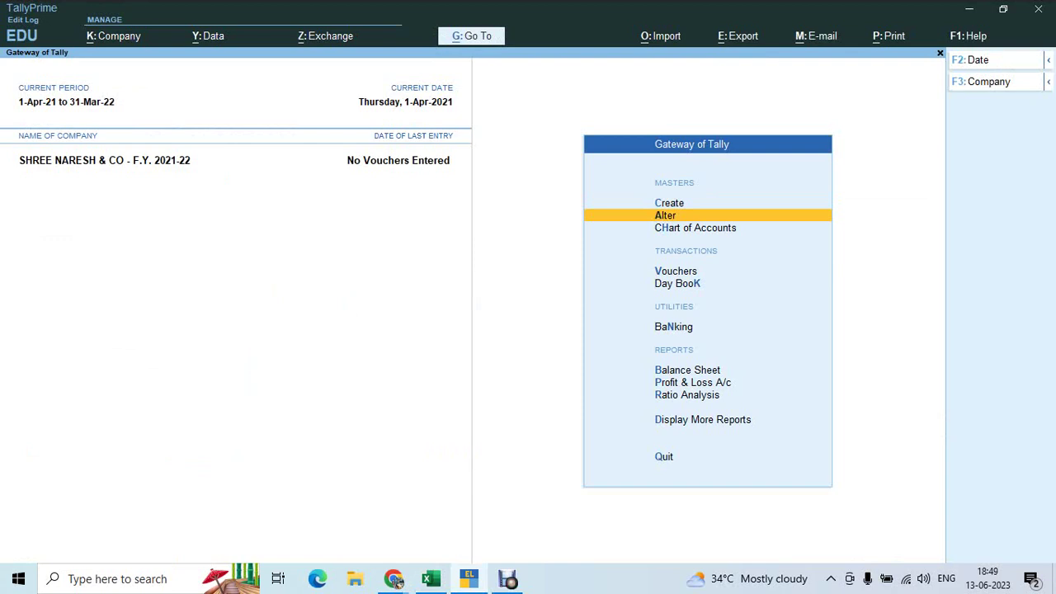
key(Return)
key(Down)
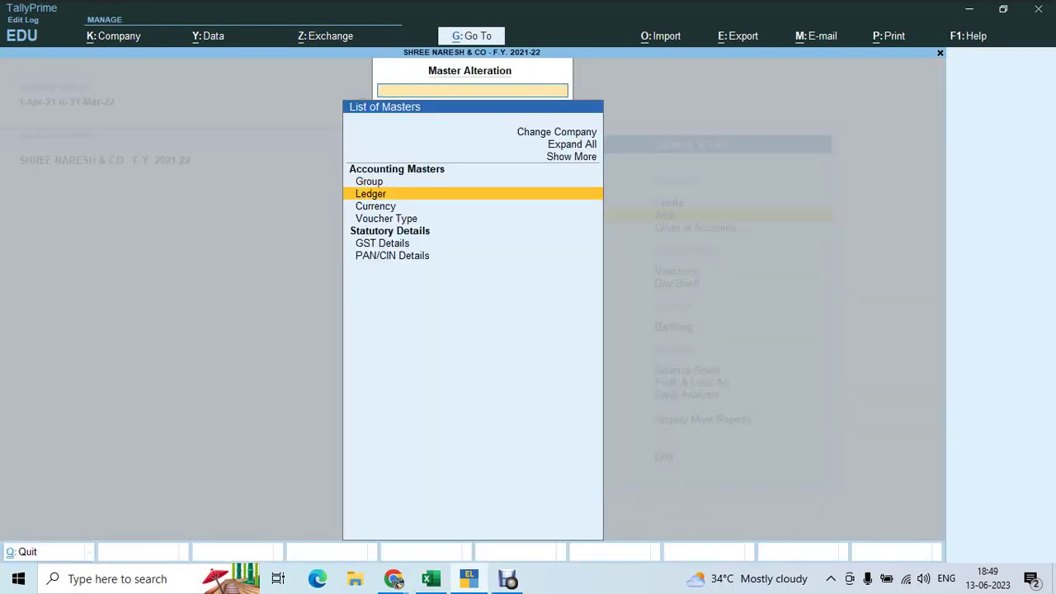
key(Return)
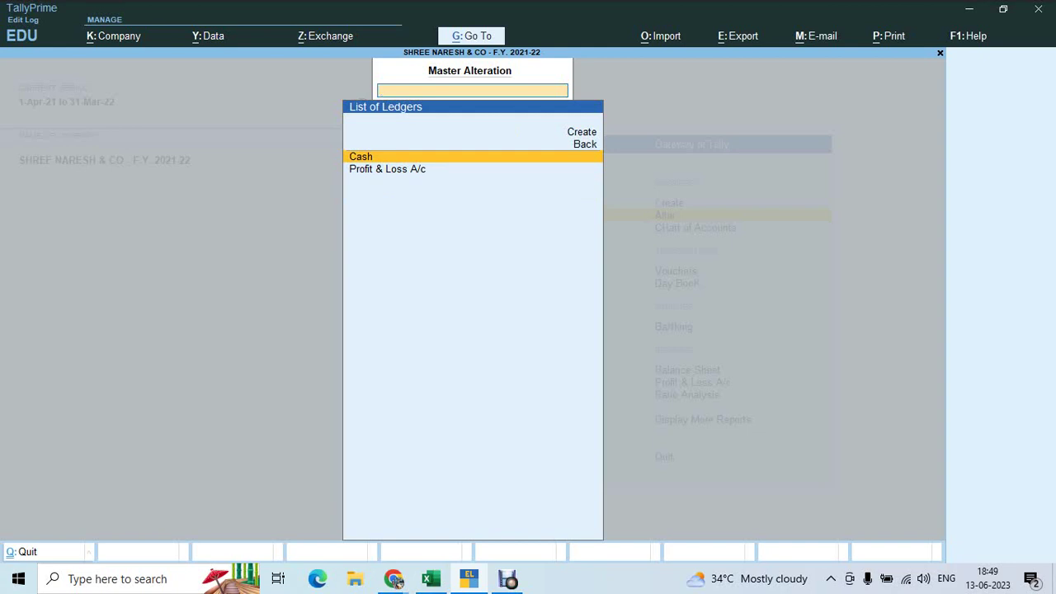
key(Down)
key(Up)
key(Down)
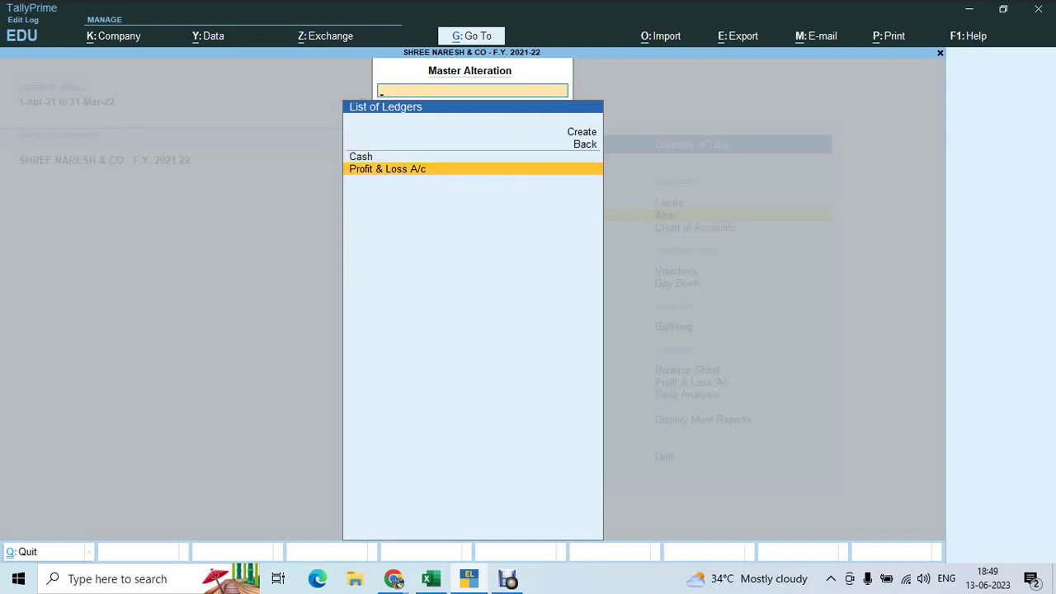
key(Up)
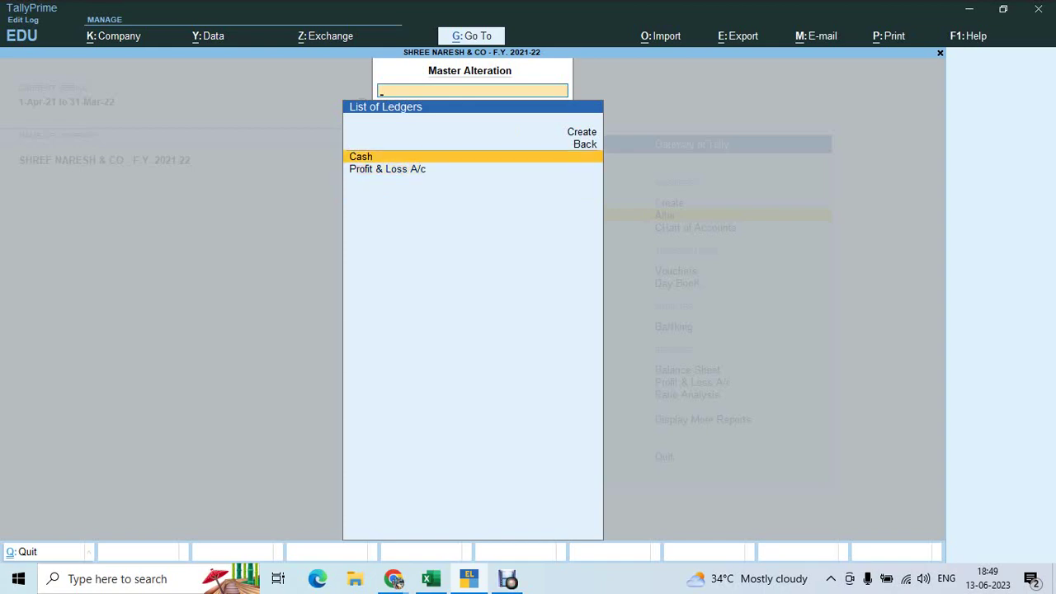
key(Escape)
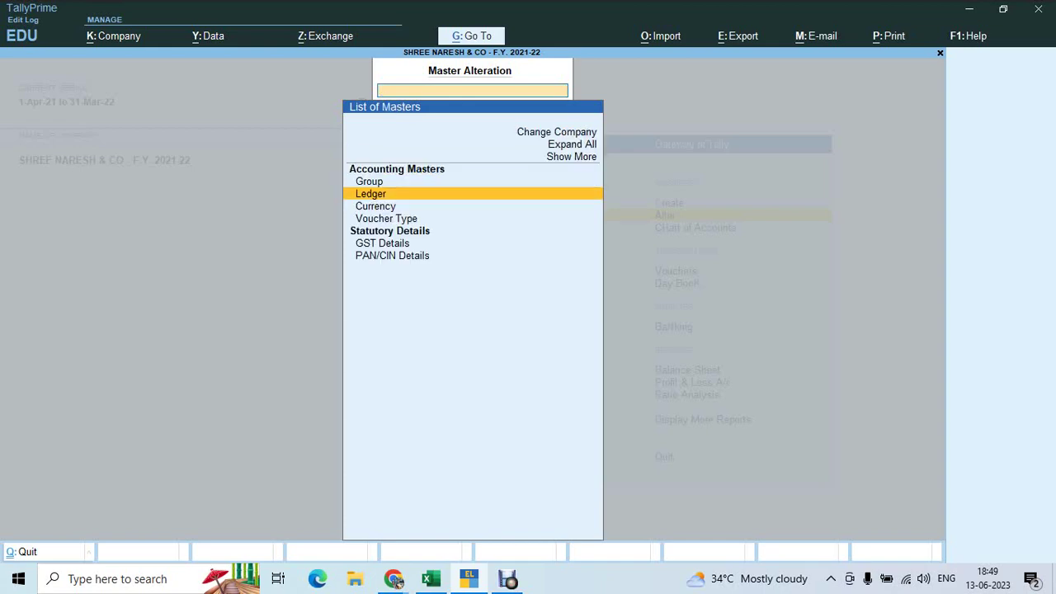
key(Escape)
key(alt+Tab)
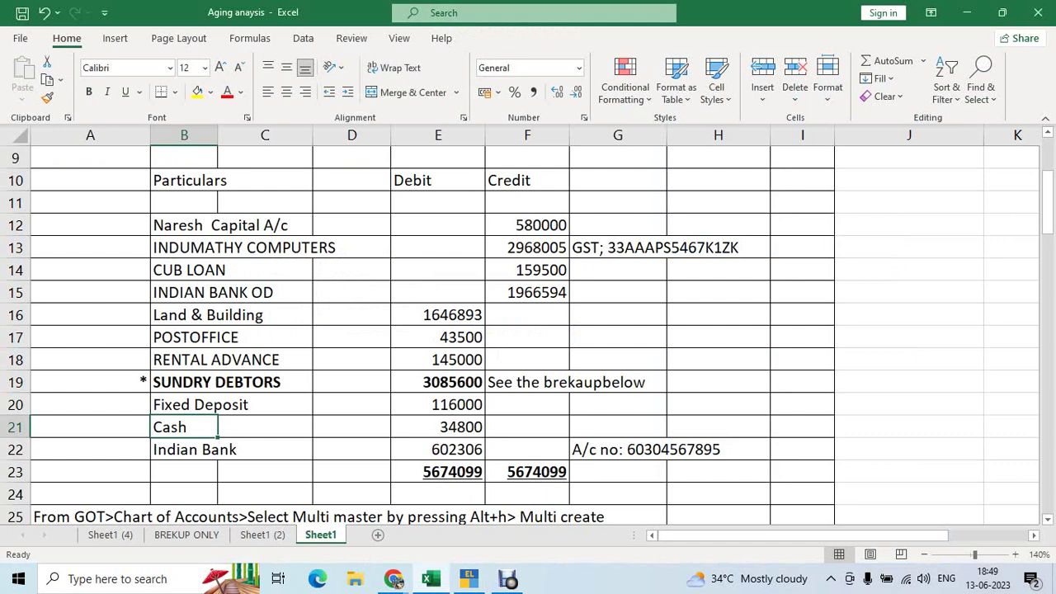
key(alt+Tab)
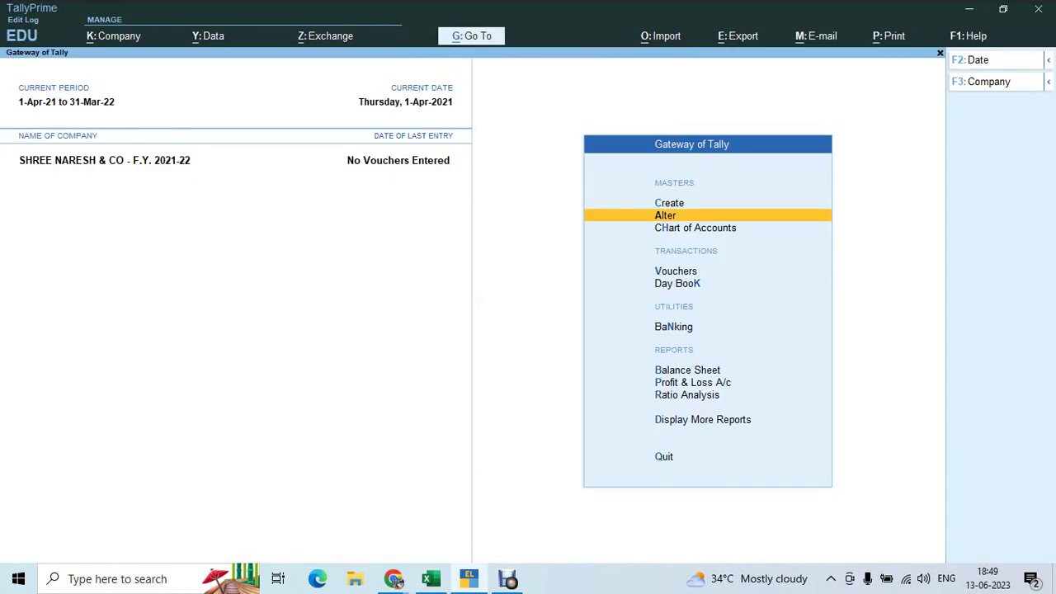
Open the Cash ledger for alteration via Alter > Ledger
key(Down)
key(Up)
key(Return)
key(Down)
key(Return)
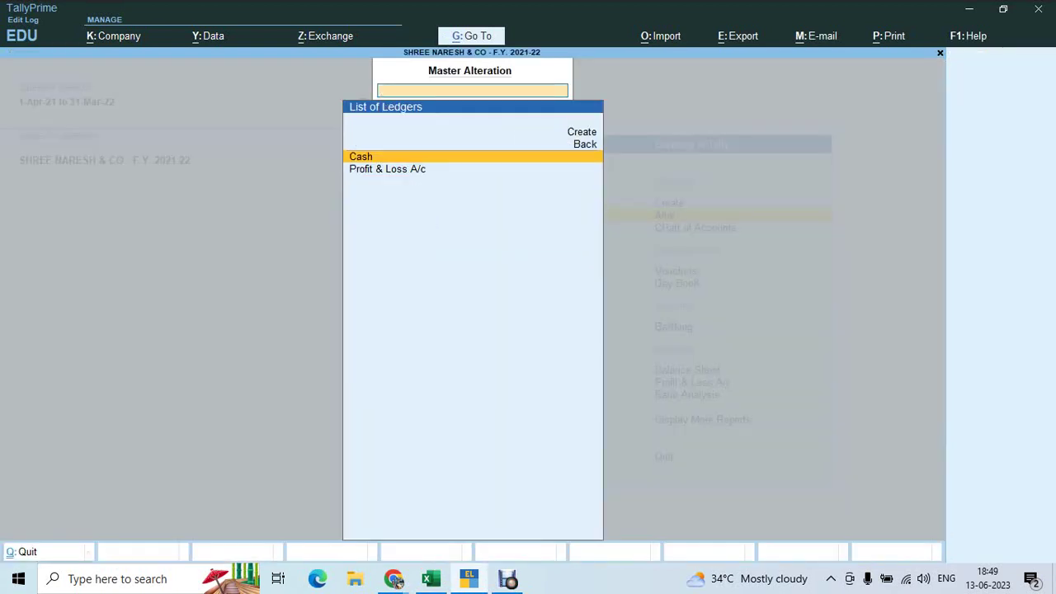
key(Return)
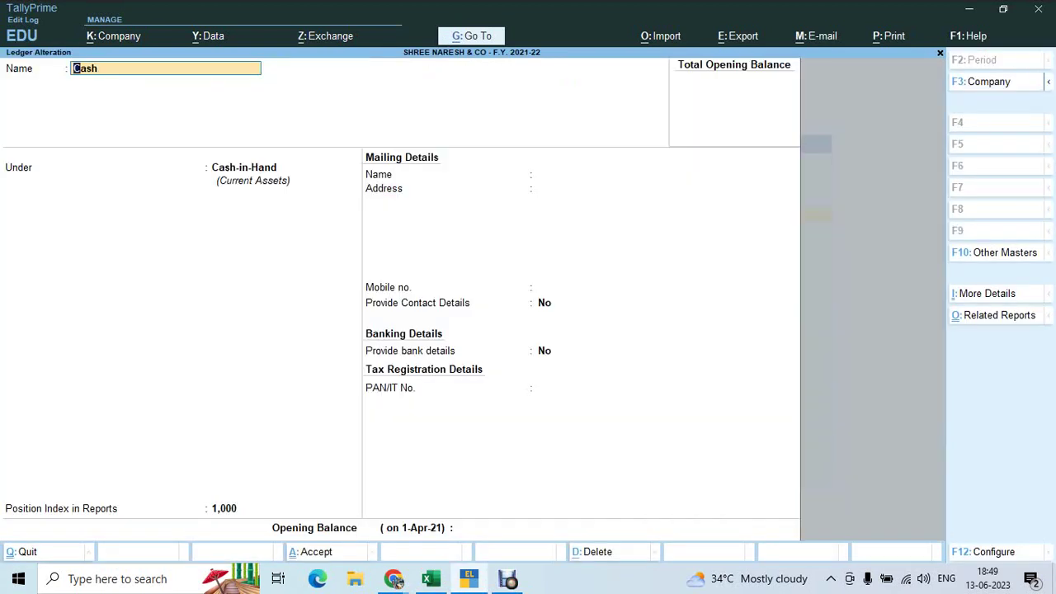
Check Cash's 34800 debit in Excel and enter it as the ledger's Dr opening balance
key(Return)
key(Return)
key(Return)
key(Return)
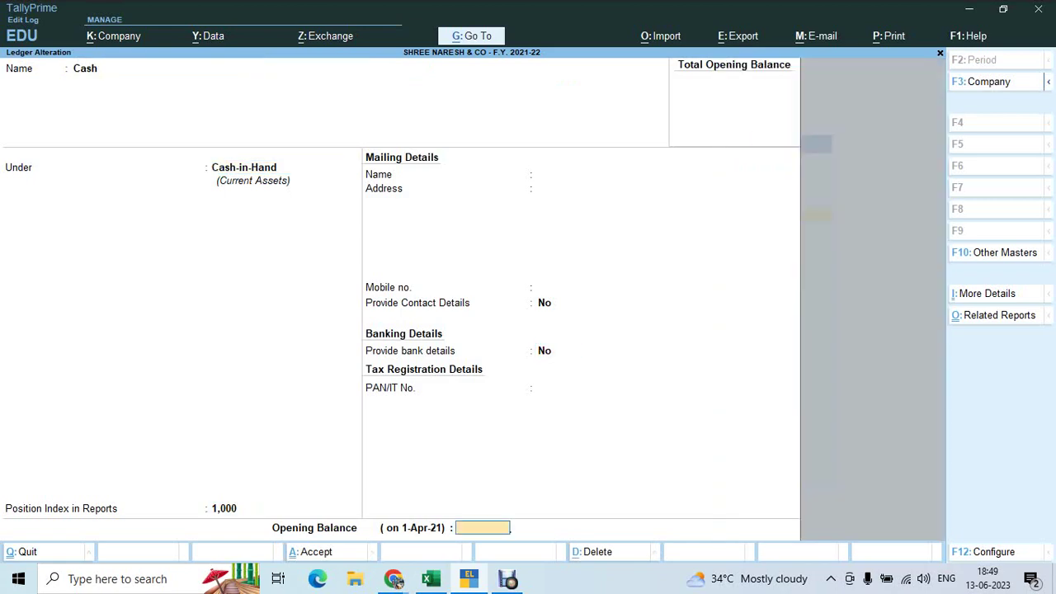
key(alt+Tab)
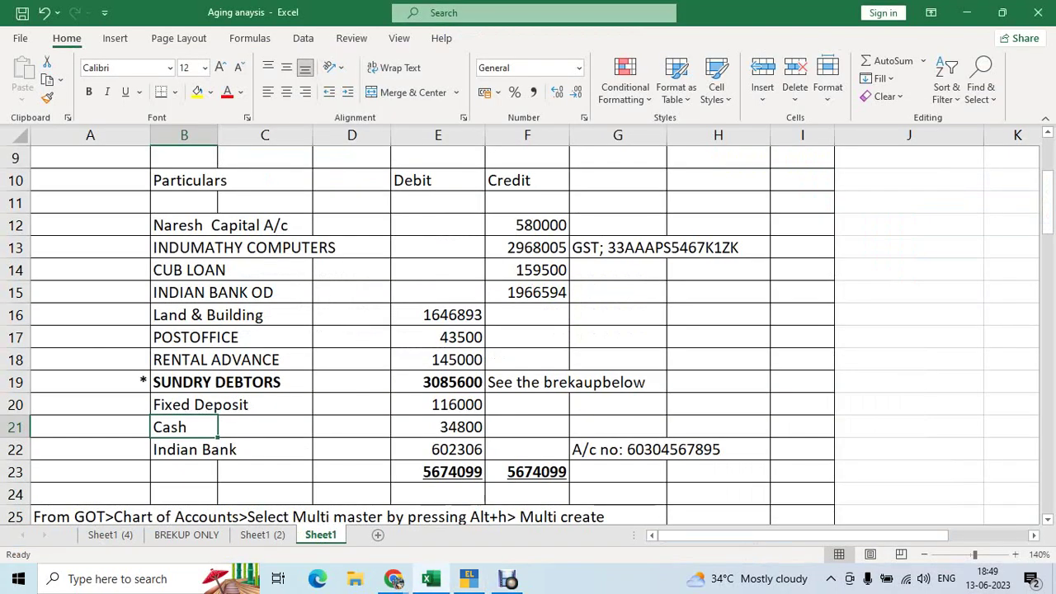
click(438, 427)
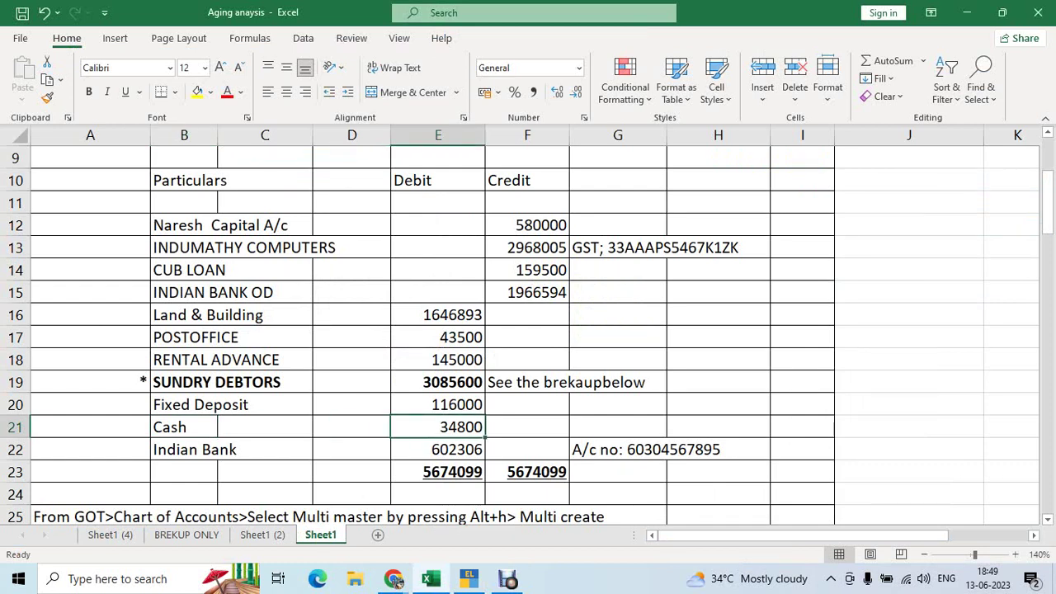
key(shift+space)
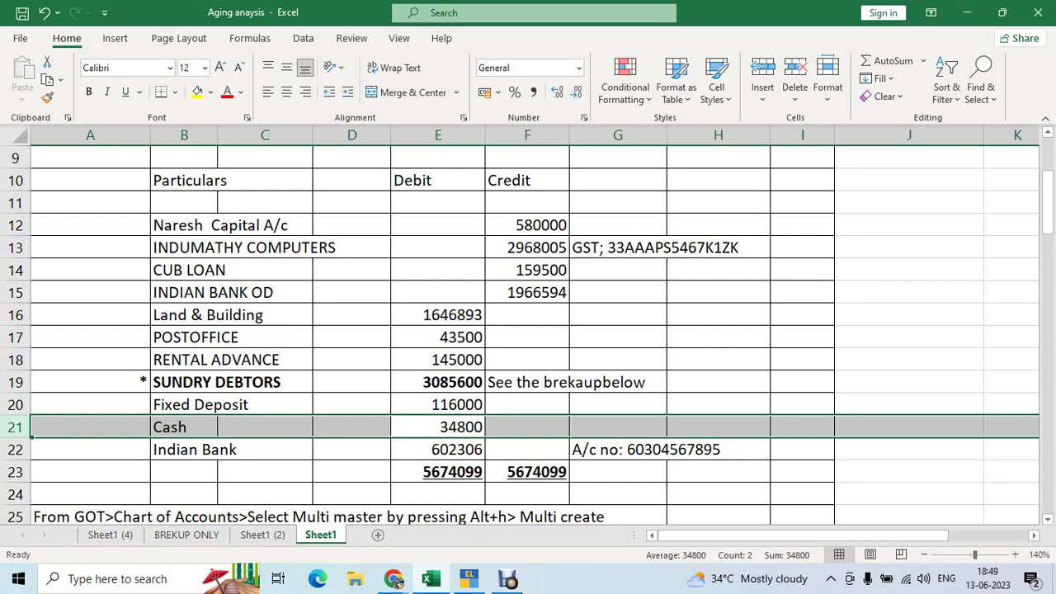
key(alt+Tab)
text(34800)
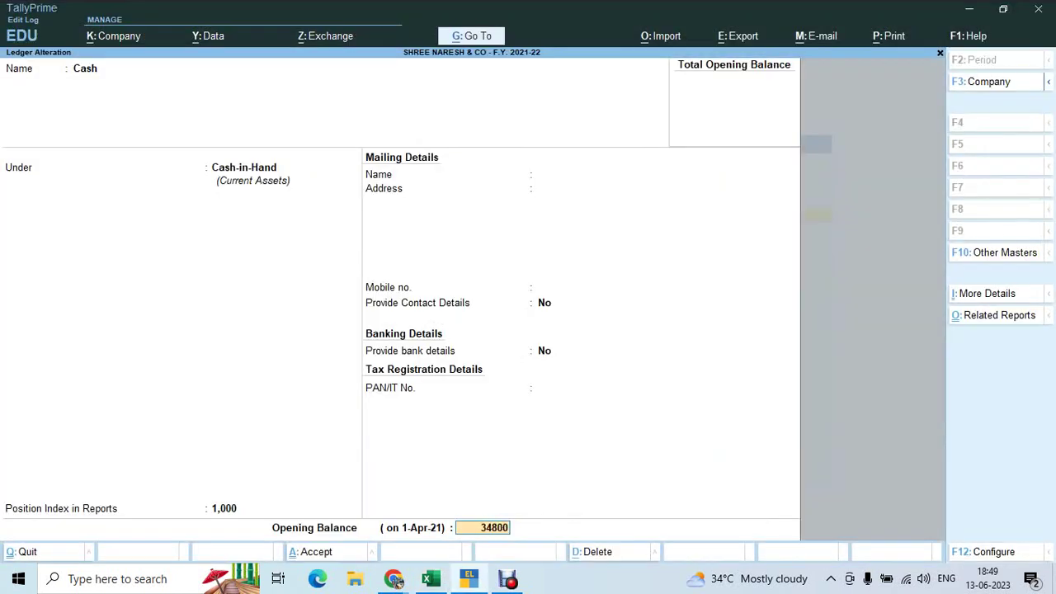
key(Return)
key(Return)
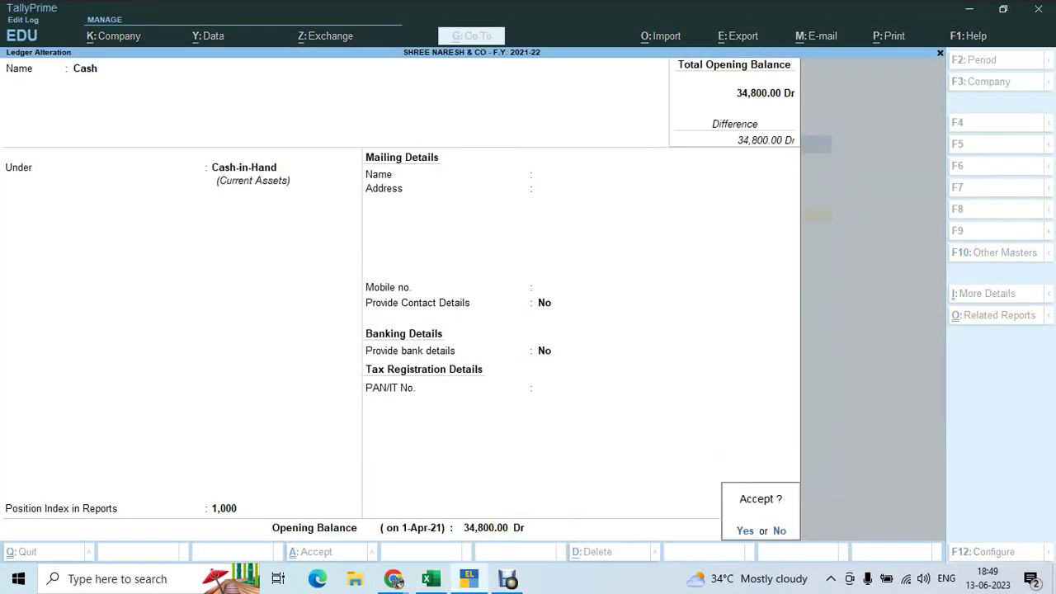
key(Return)
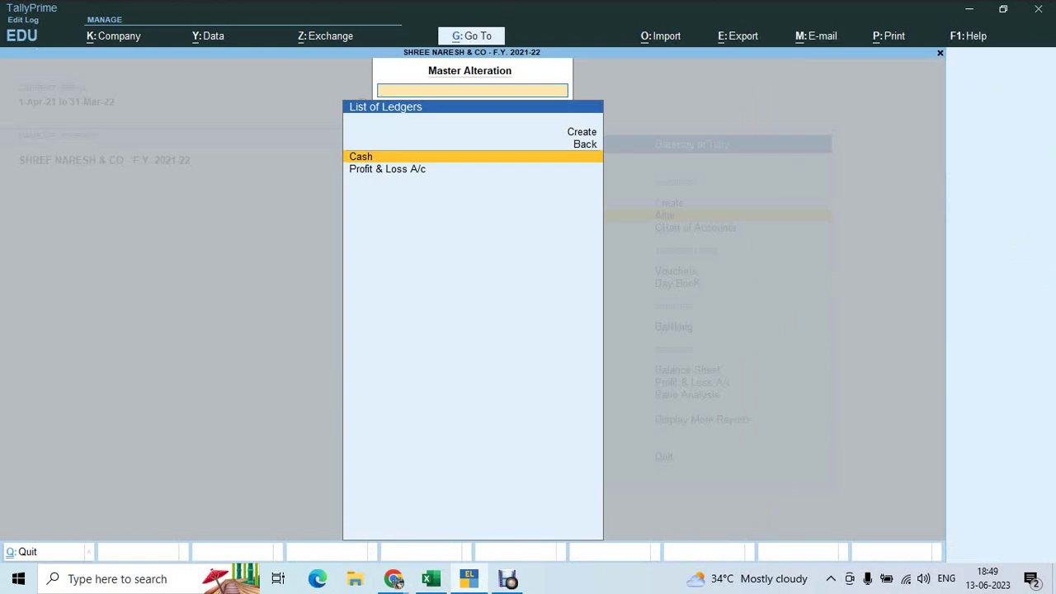
Look up the Indian Bank row in the Excel trial balance
key(alt+Tab)
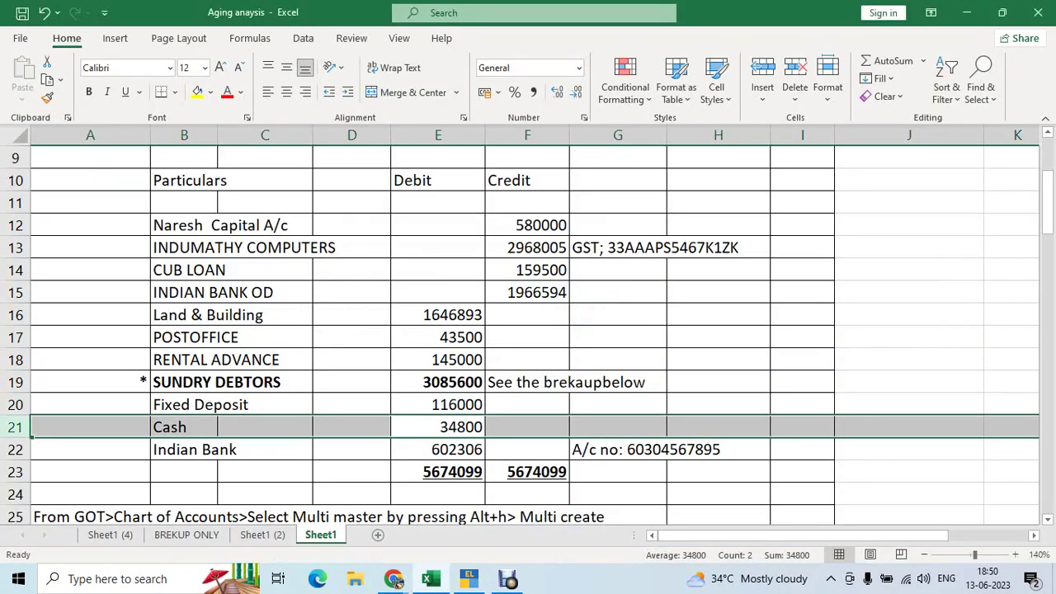
key(Down)
key(shift+space)
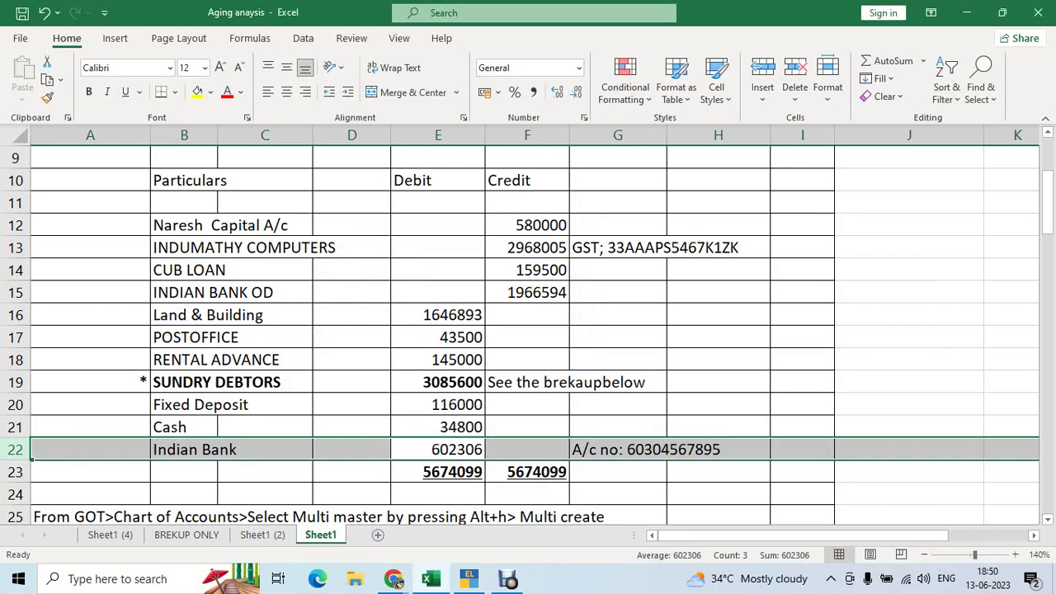
key(alt+Tab)
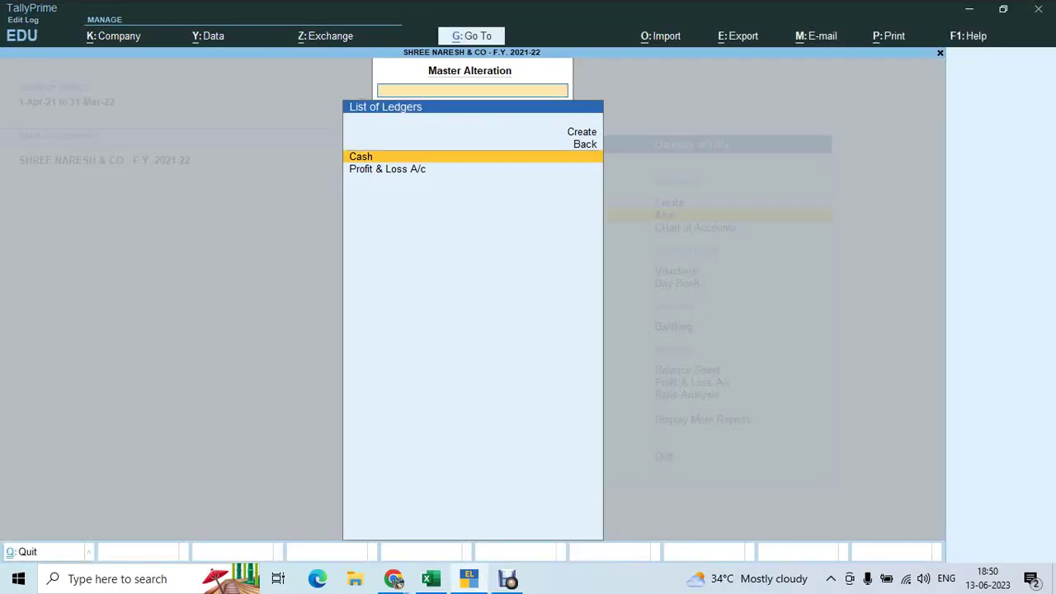
Create an Indian Bank ledger under Bank Accounts with reconciliation from 1-Apr-21
key(Up)
key(Up)
key(Return)
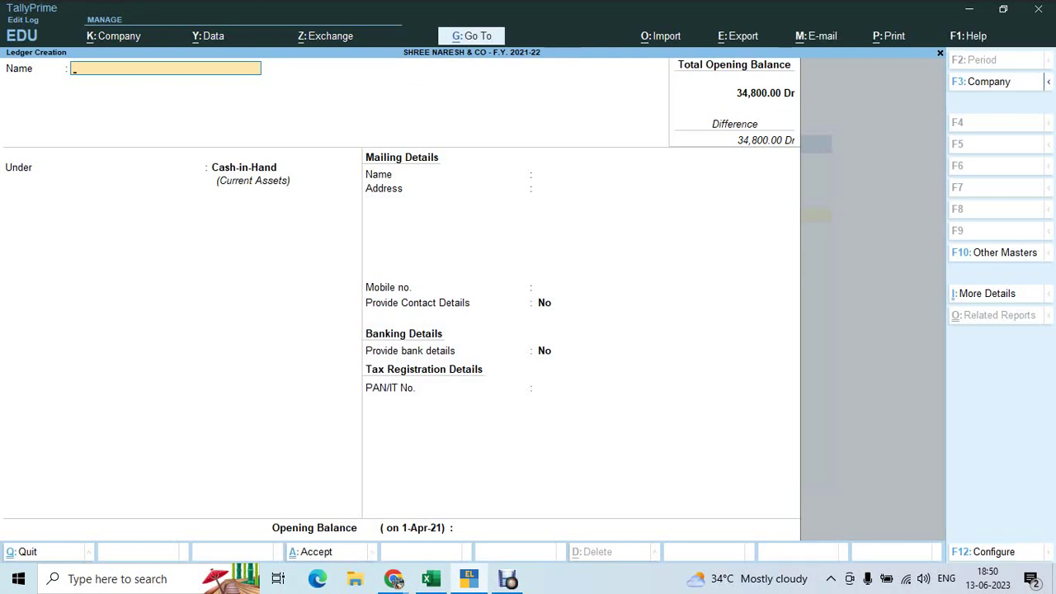
text(Indian Bank)
key(Return)
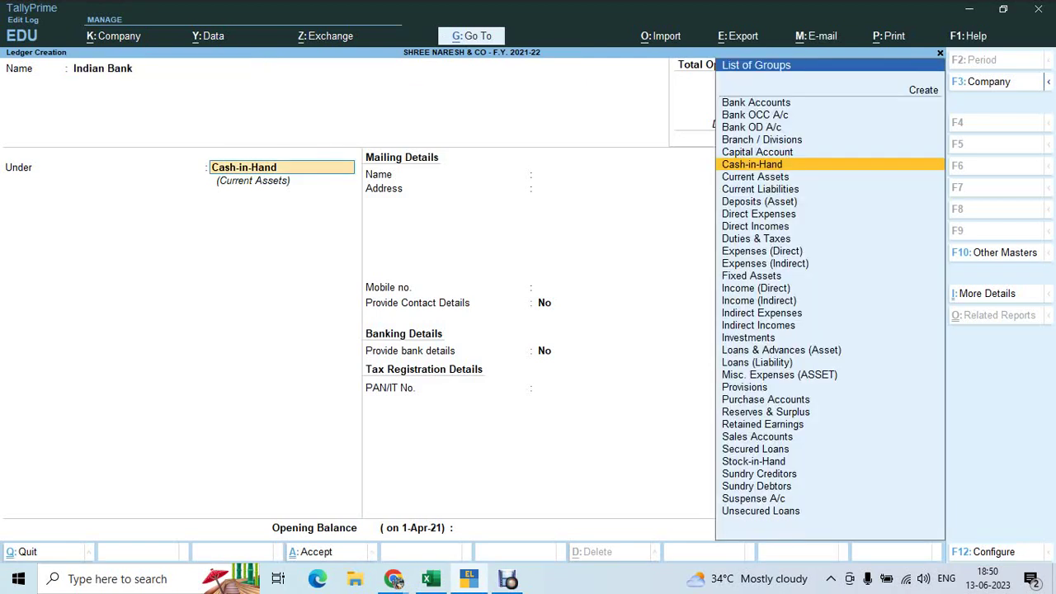
text(Bank Accounts)
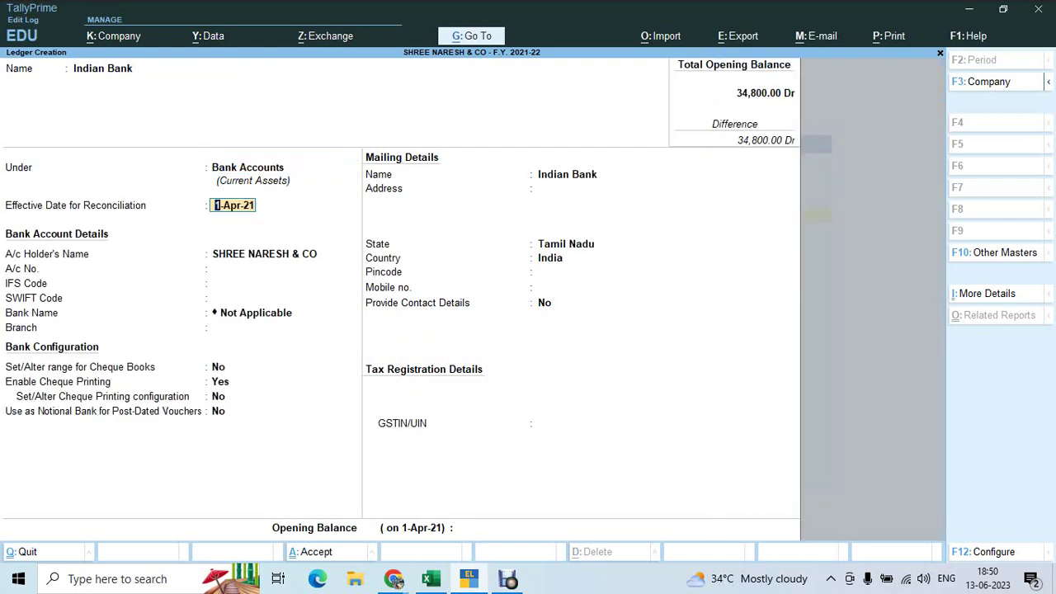
click(257, 268)
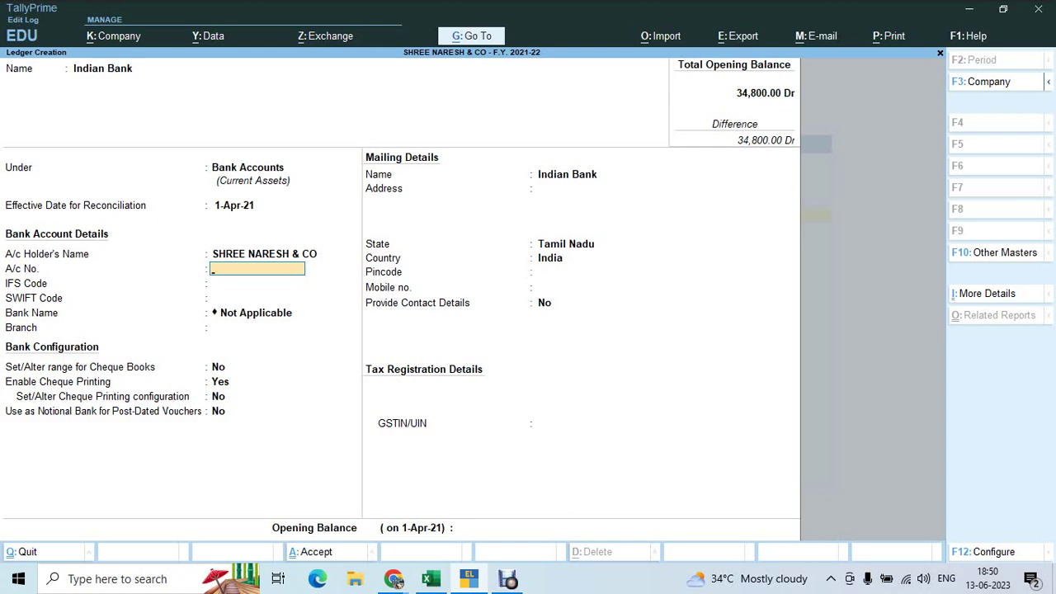
key(alt+Tab)
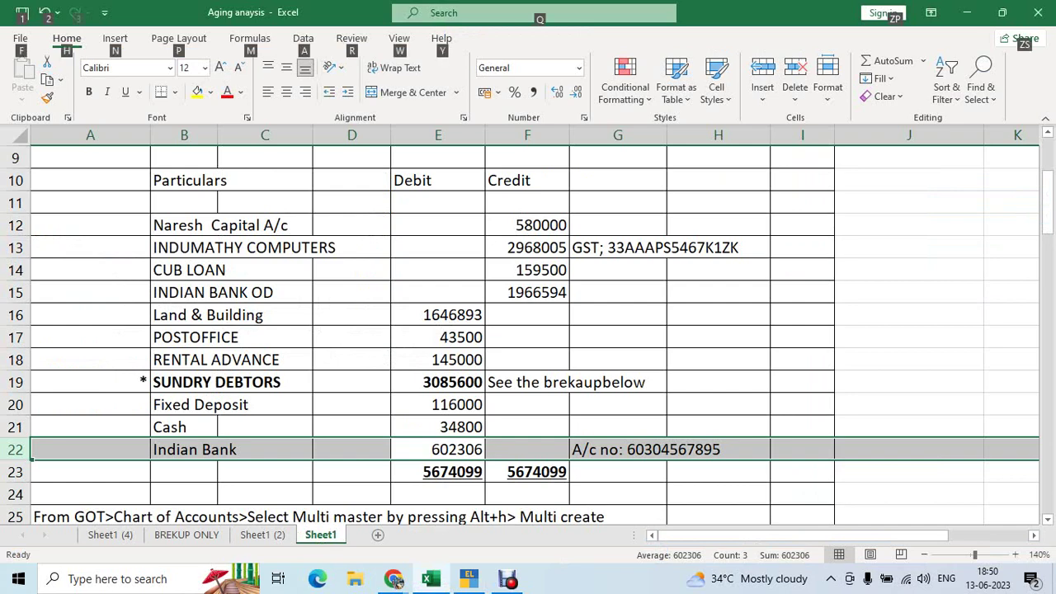
key(alt+Tab)
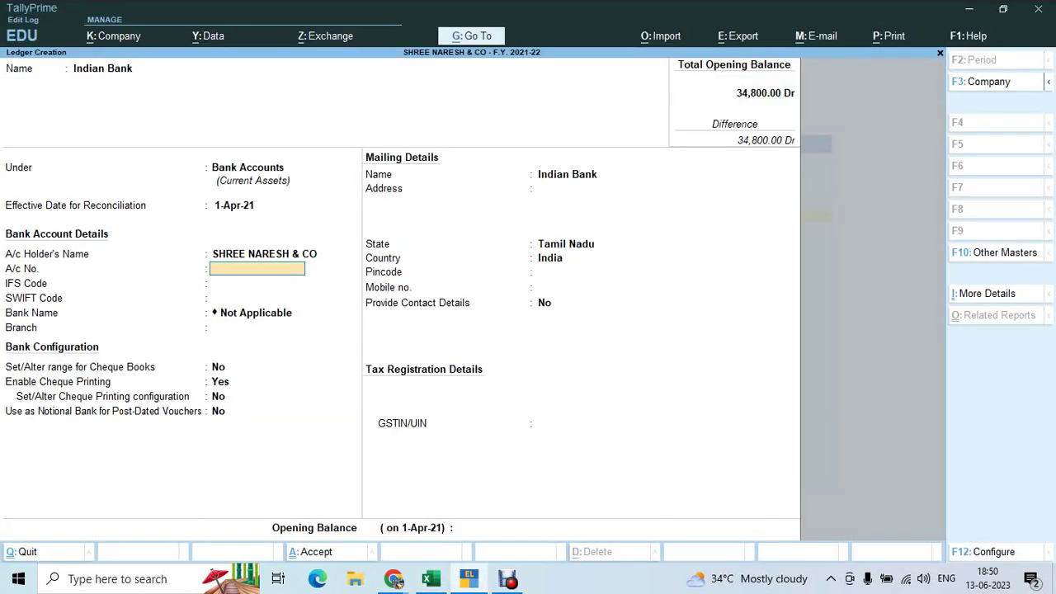
key(alt+Tab)
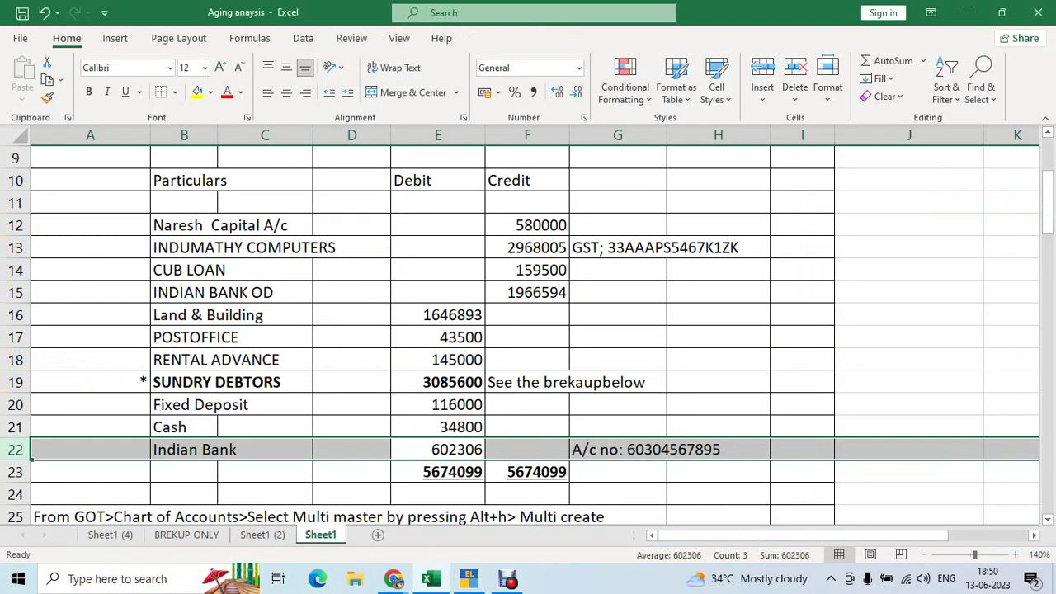
key(alt+Tab)
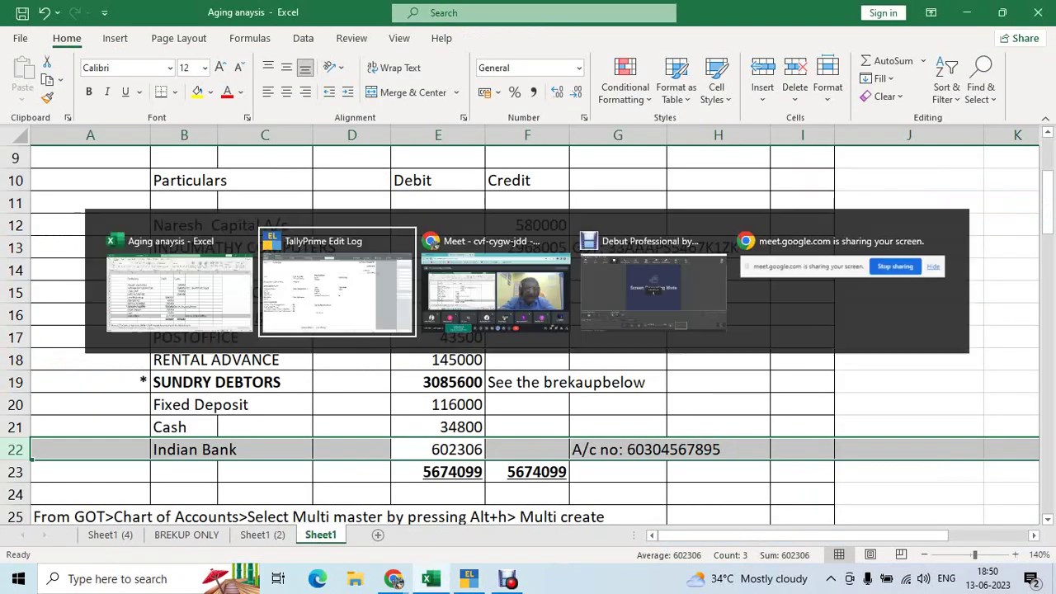
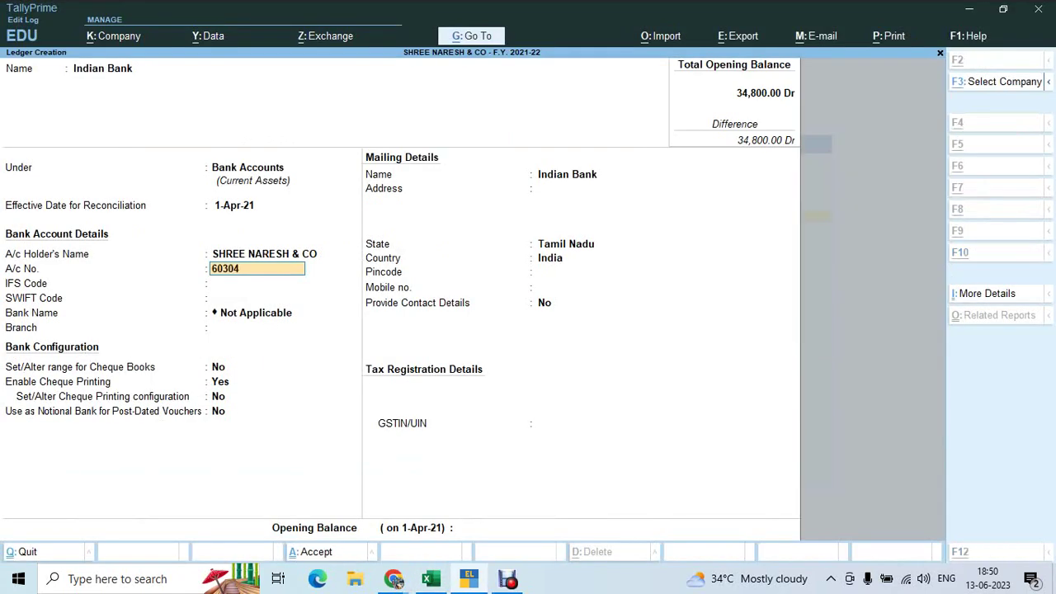
key(alt+Tab)
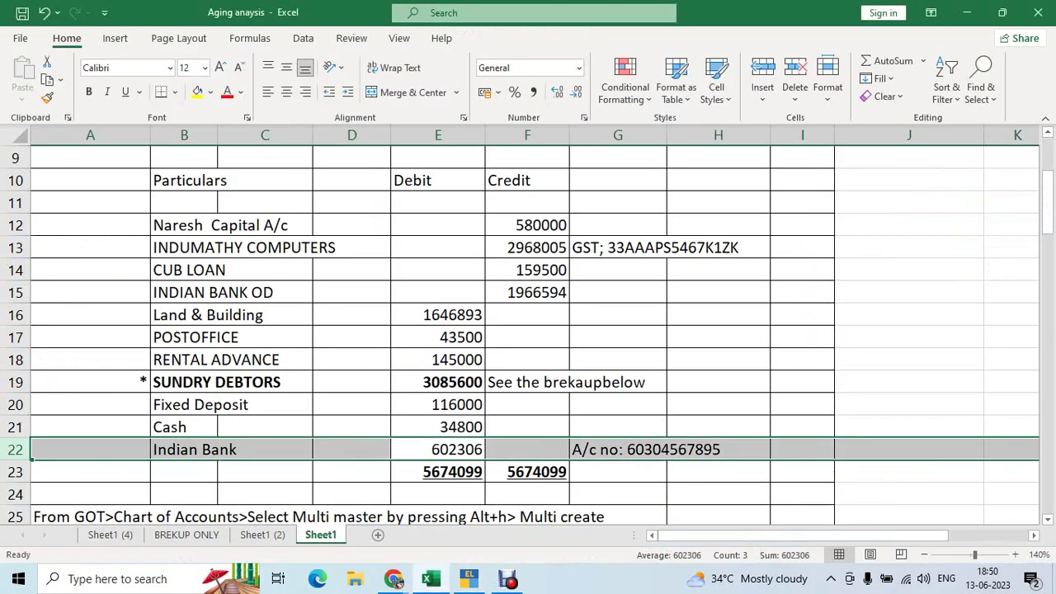
key(alt+Tab)
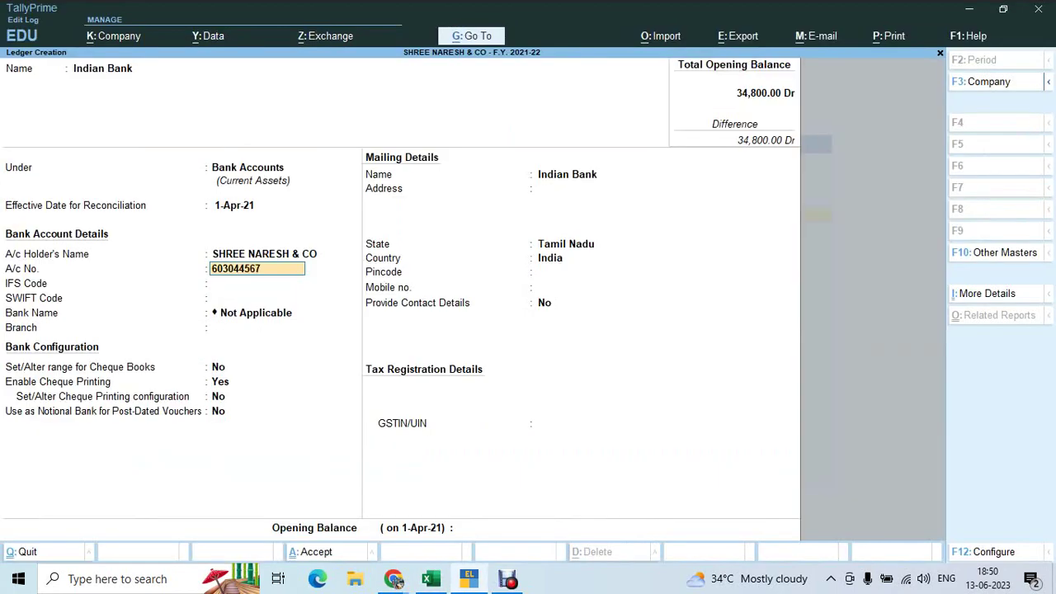
key(Return)
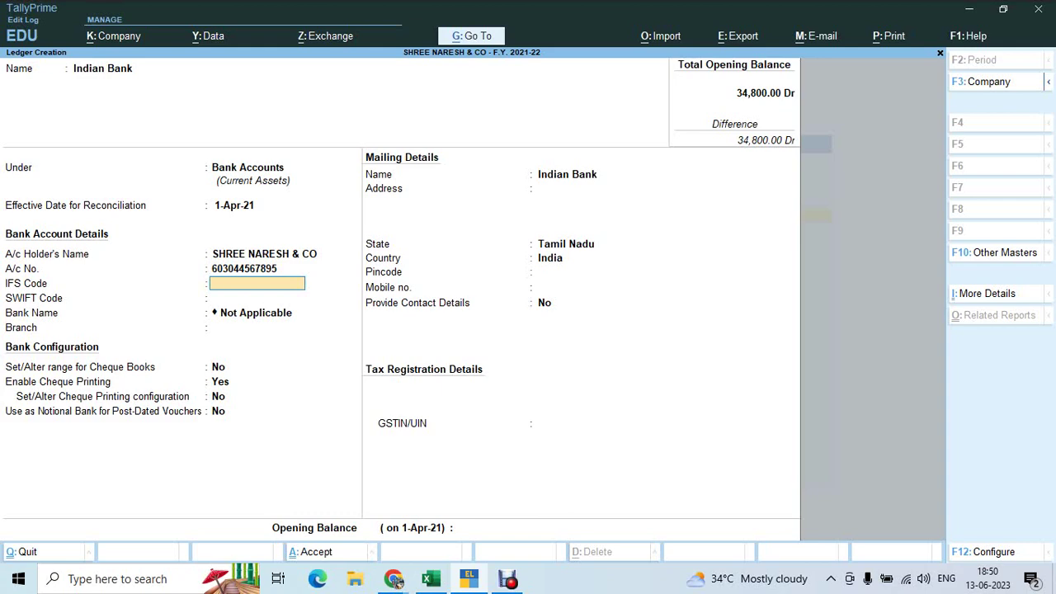
key(alt+Tab)
key(alt+Tab)
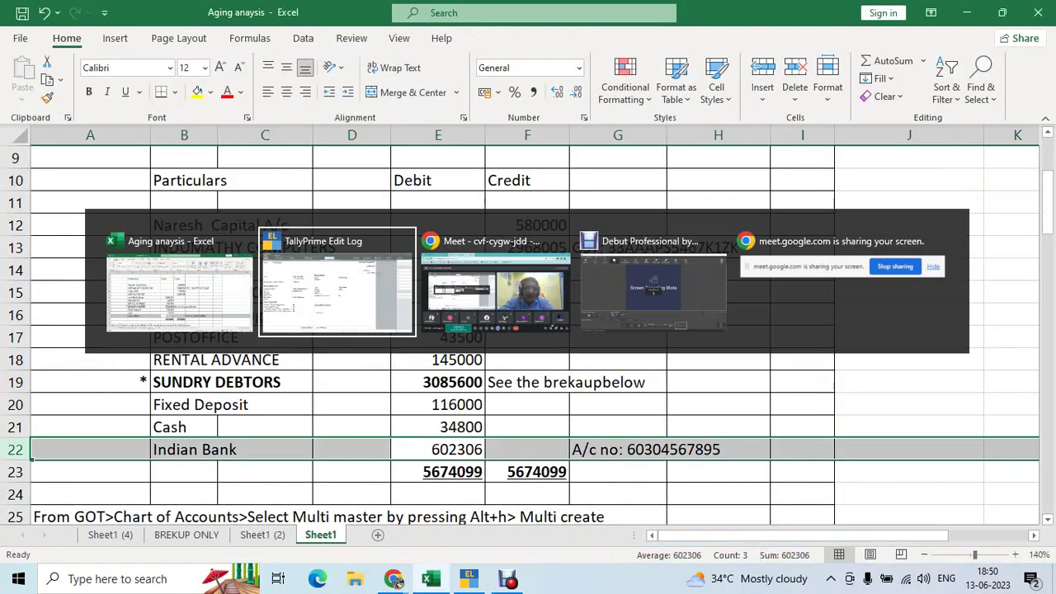
key(alt+Tab)
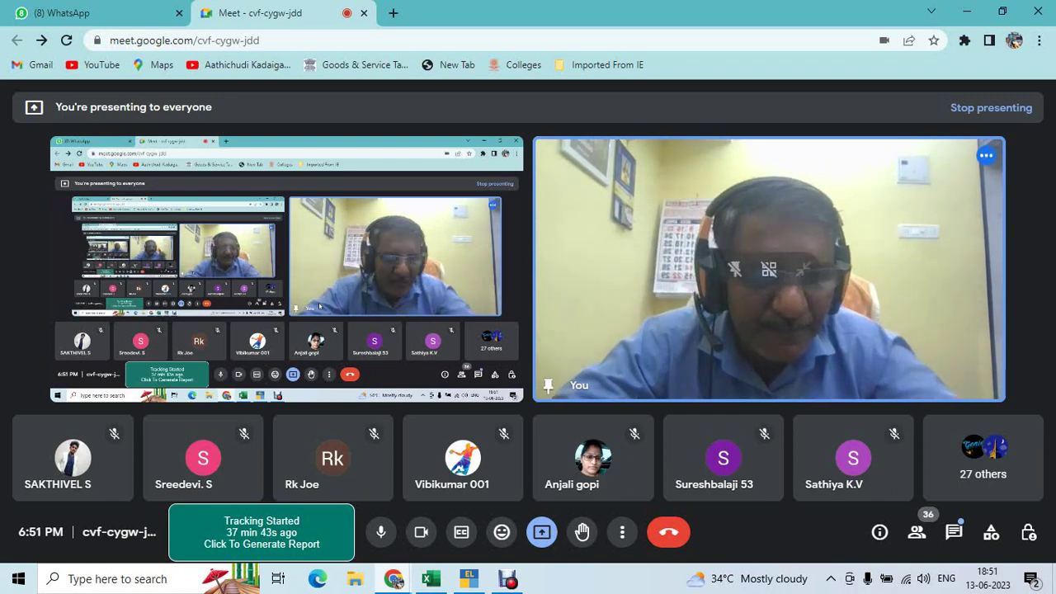
key(alt+Tab)
key(alt+Tab)
key(alt+Tab)
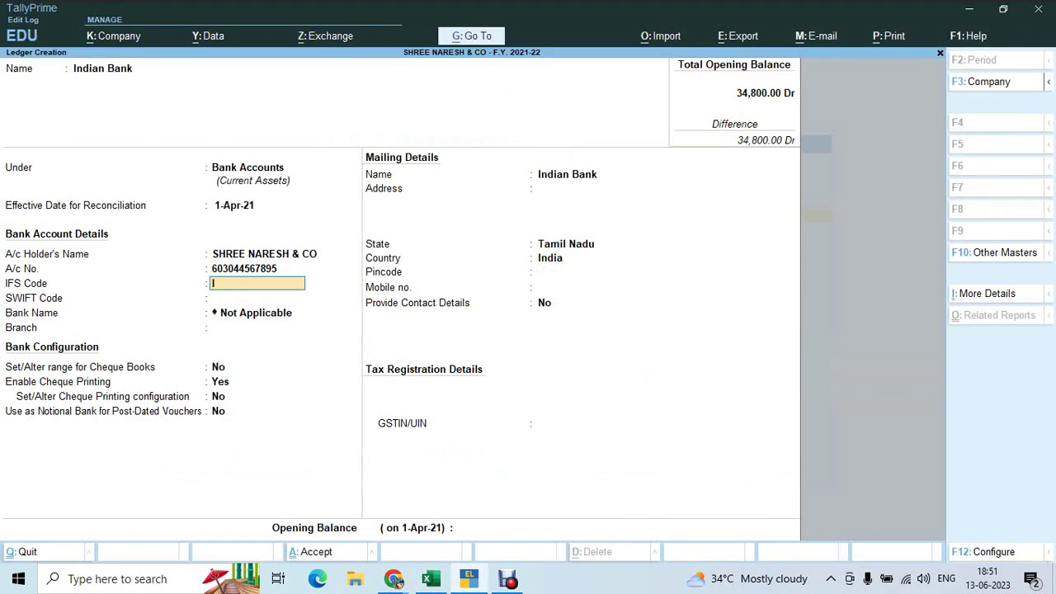
Enter IFS code IDIB0C00017 and branch Egmore, leaving SWIFT, cheque and mailing details unchanged
text(IDIB0C00017)
key(Return)
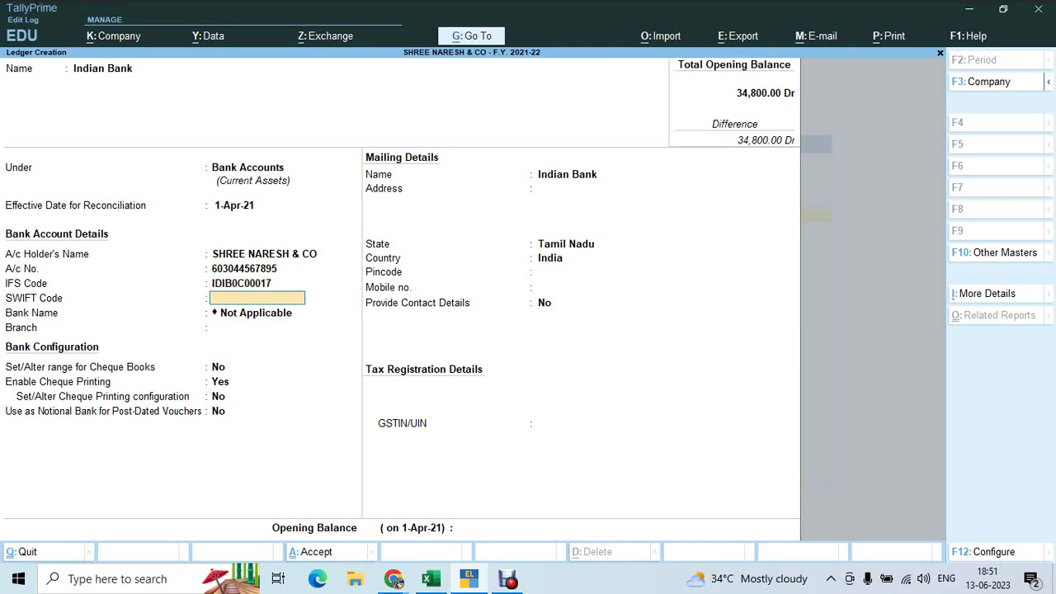
key(Return)
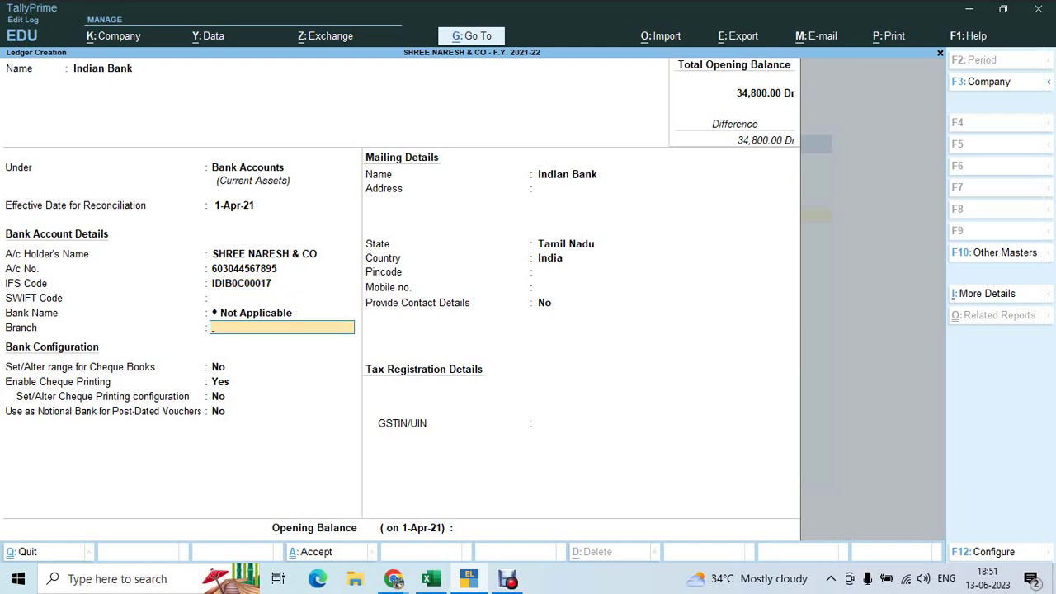
text(Egmore)
key(Return)
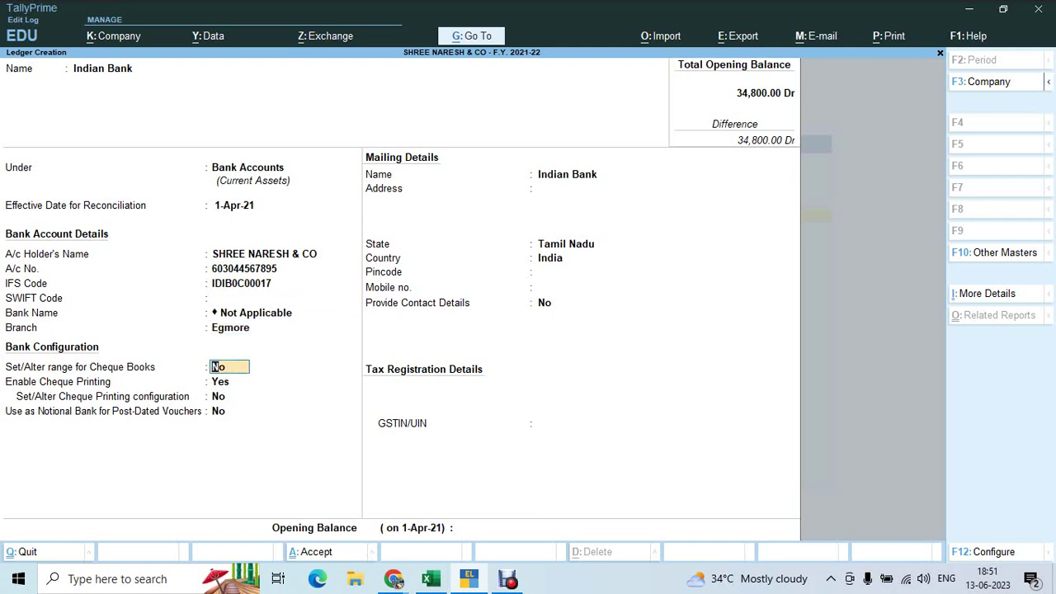
key(Return)
key(Return)
key(Return)
key(Return)
key(Return)
key(Return)
key(Return)
key(Return)
key(Return)
key(Return)
key(Return)
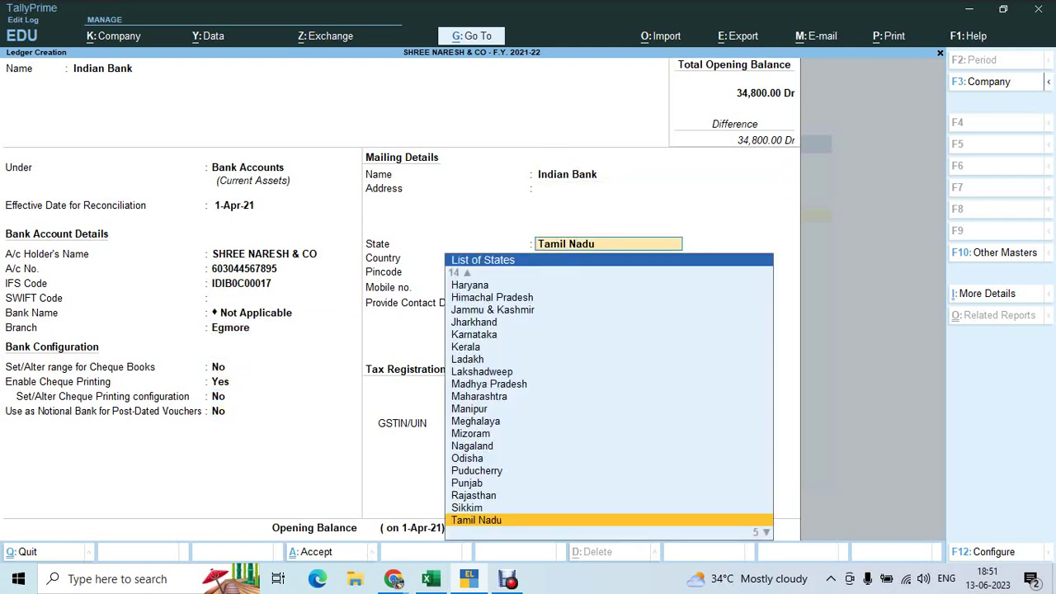
key(Return)
key(Return)
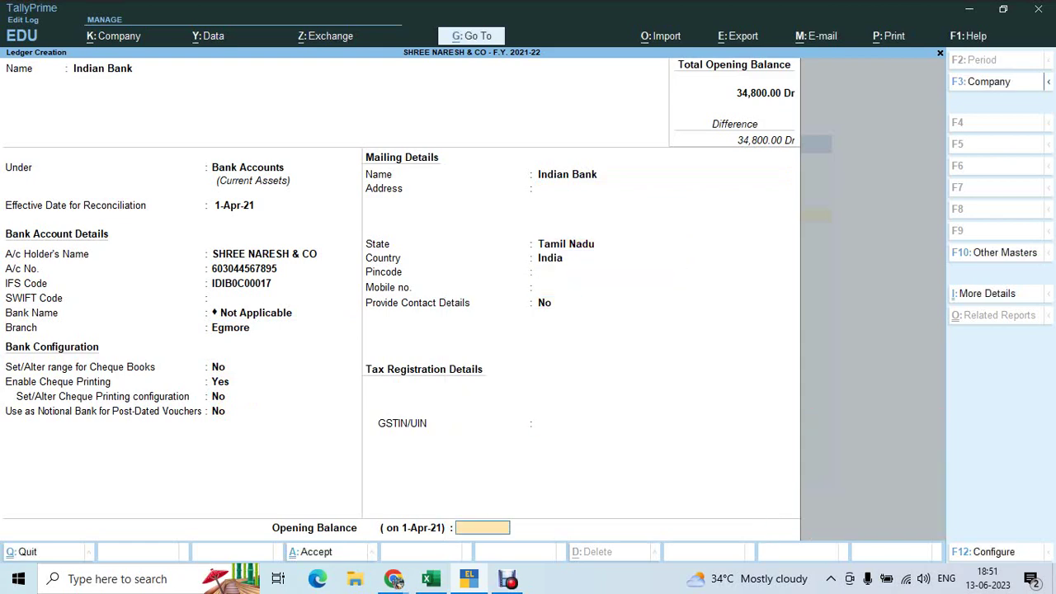
Give the Indian Bank ledger a 6,02,306 Dr opening balance and save it
key(alt+Tab)
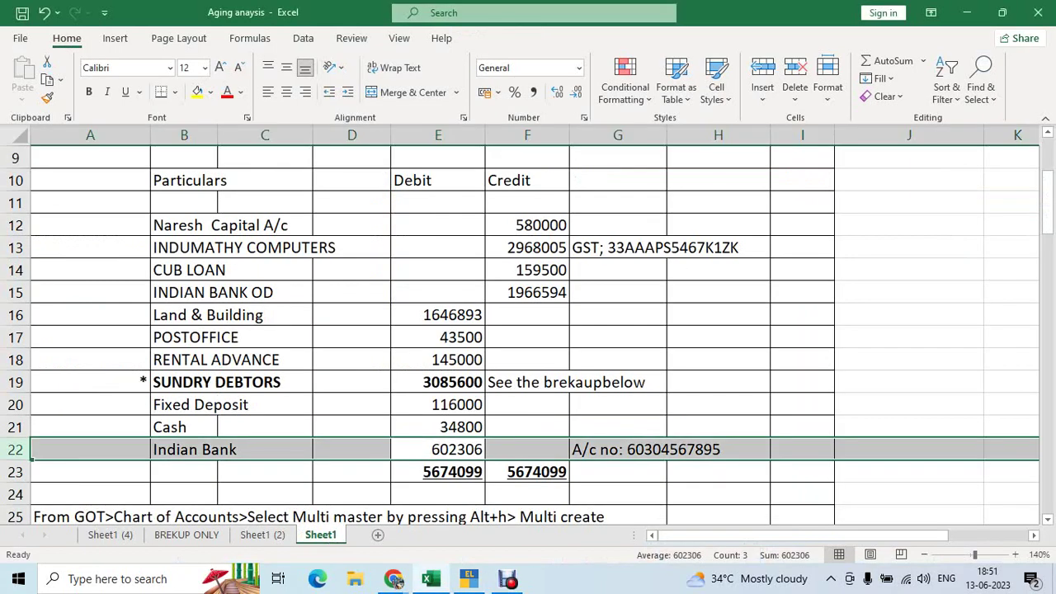
key(alt+Tab)
text(6)
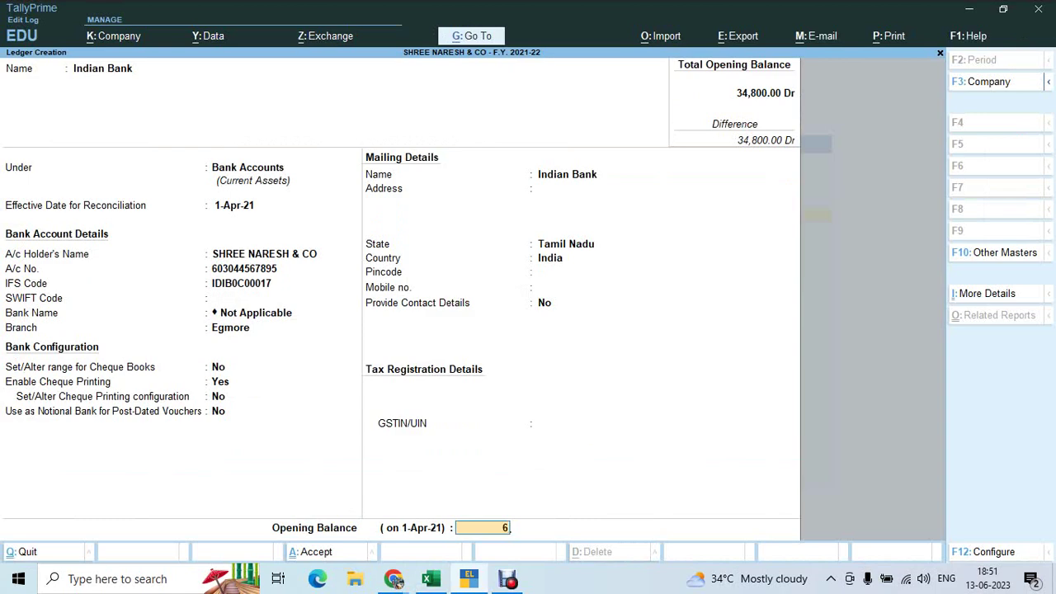
text(,02,306)
key(Return)
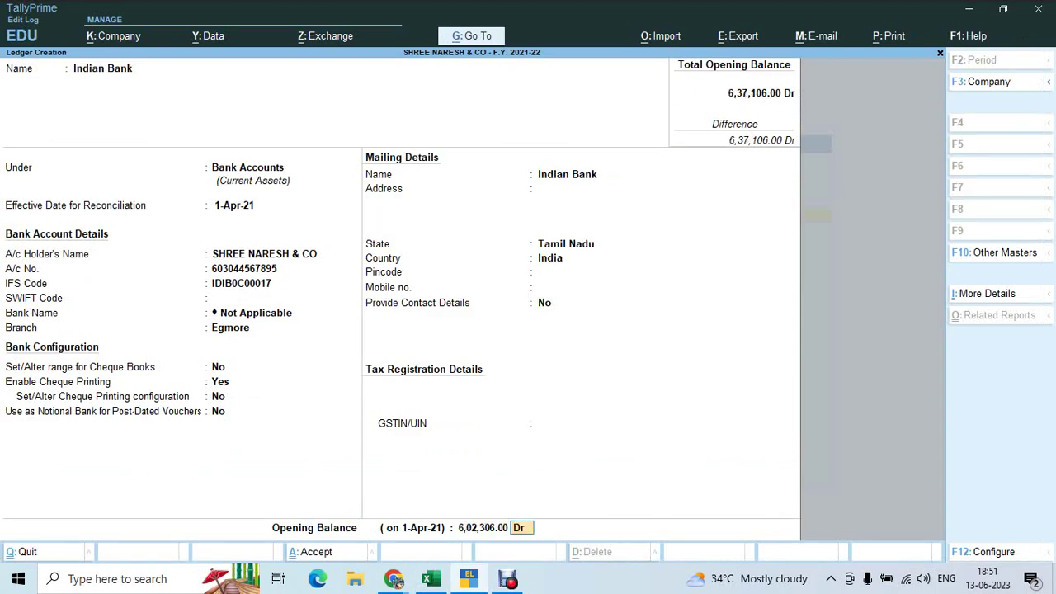
key(Return)
key(Return)
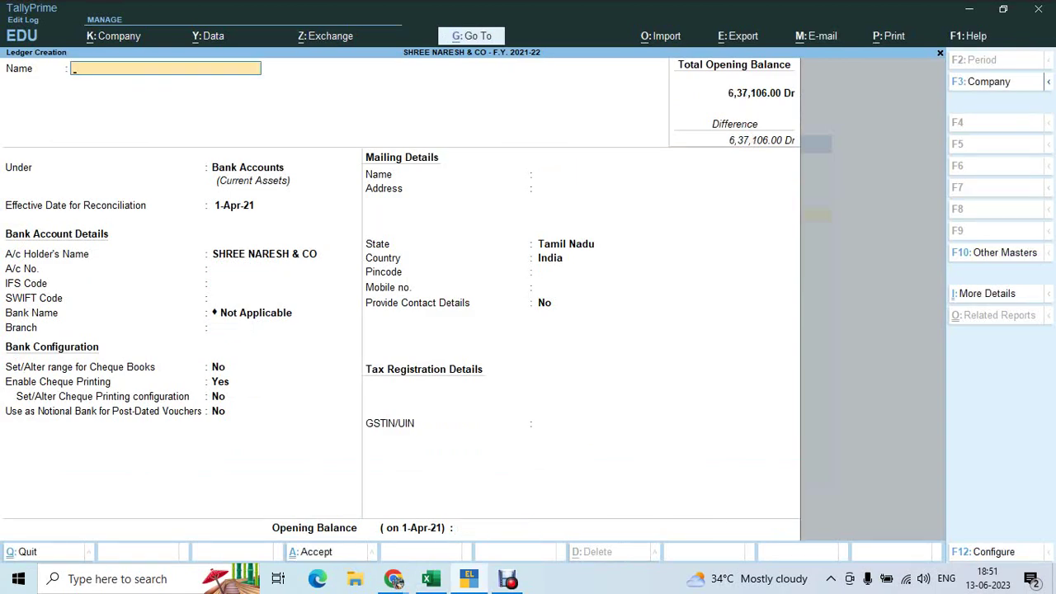
key(alt+Tab)
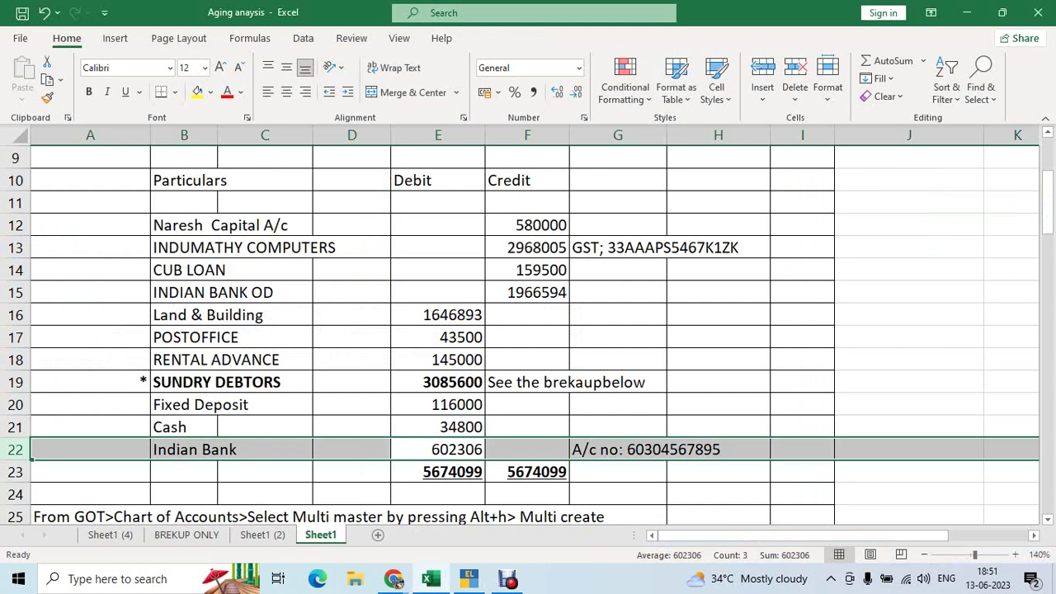
Review the Cash, Indian Bank, Sundry Debtors and 580000 credit amounts in the Excel sheet
key(Up)
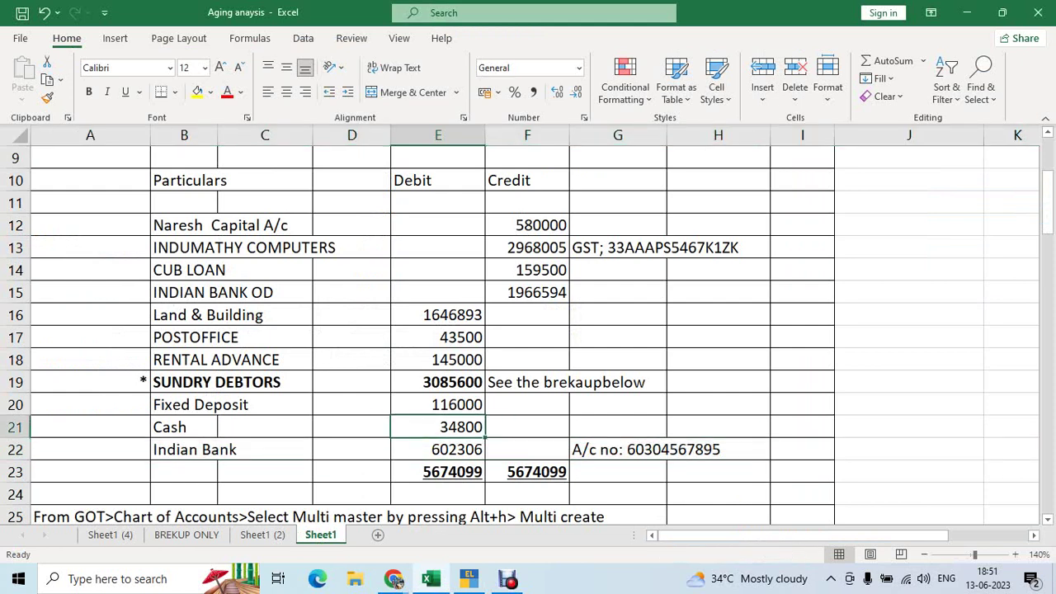
key(Down)
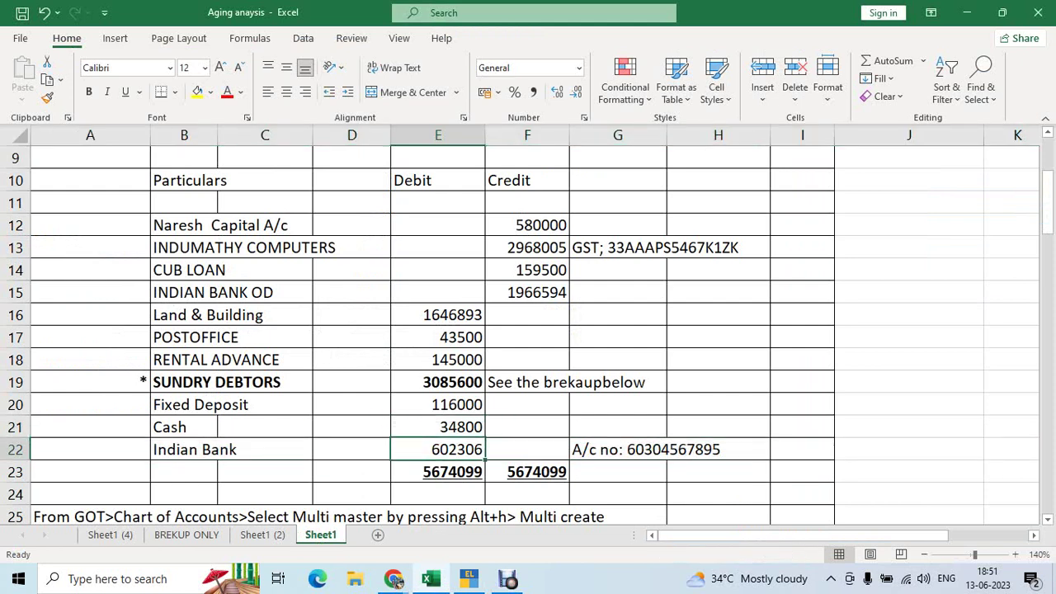
click(217, 382)
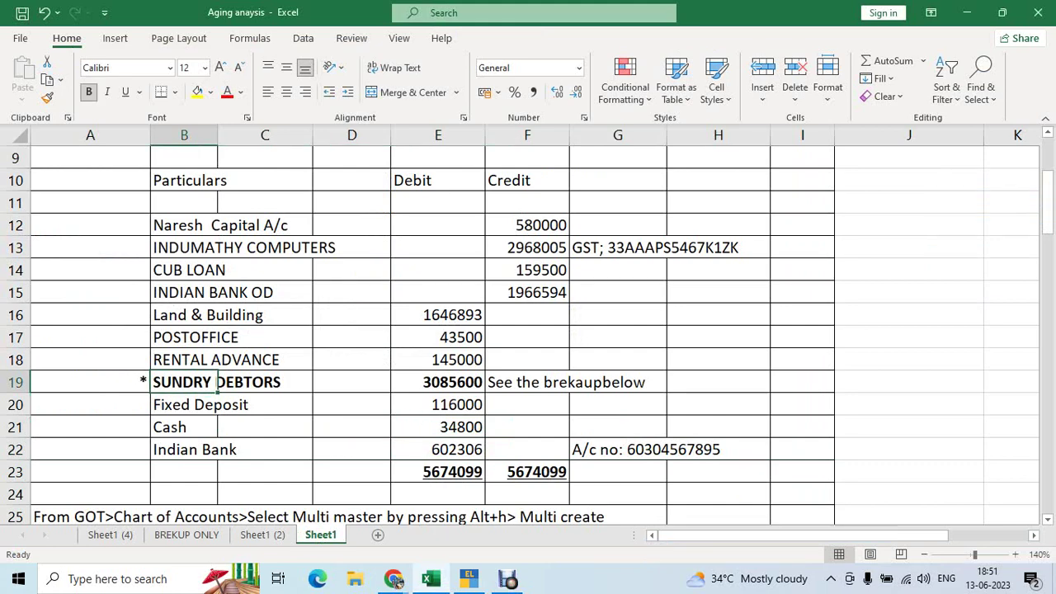
click(528, 226)
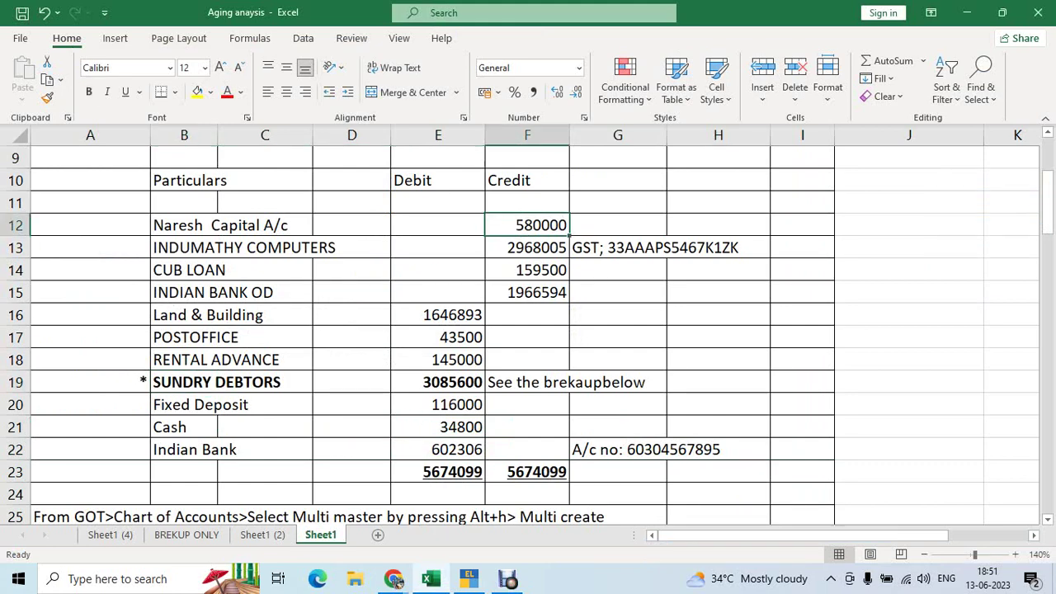
From Gateway of Tally, go to Chart of Accounts > Ledgers and choose Multi Create via Alt+H
key(alt+Tab)
key(Escape)
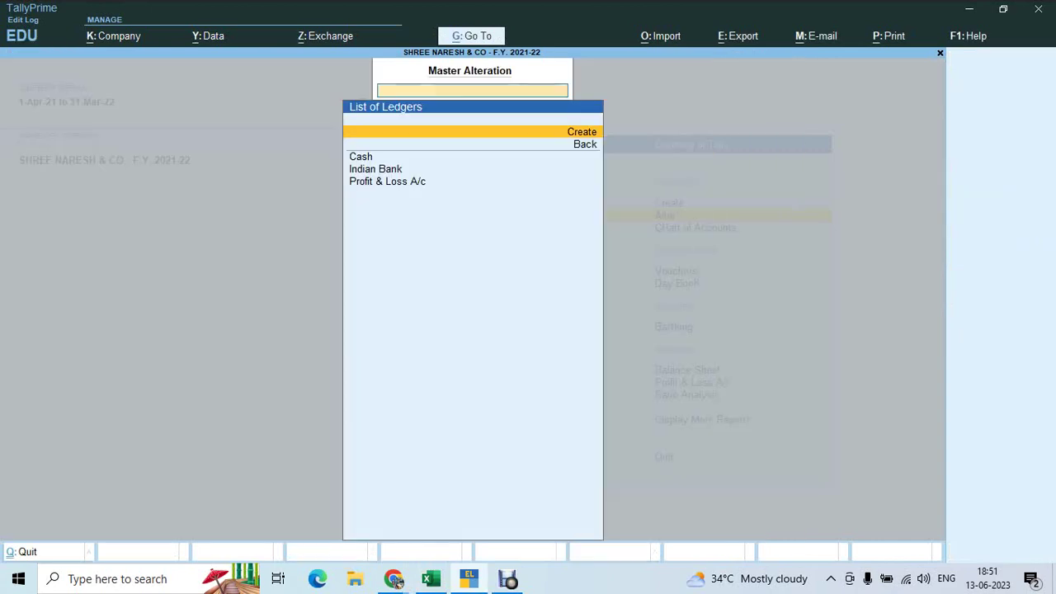
key(Escape)
key(Escape)
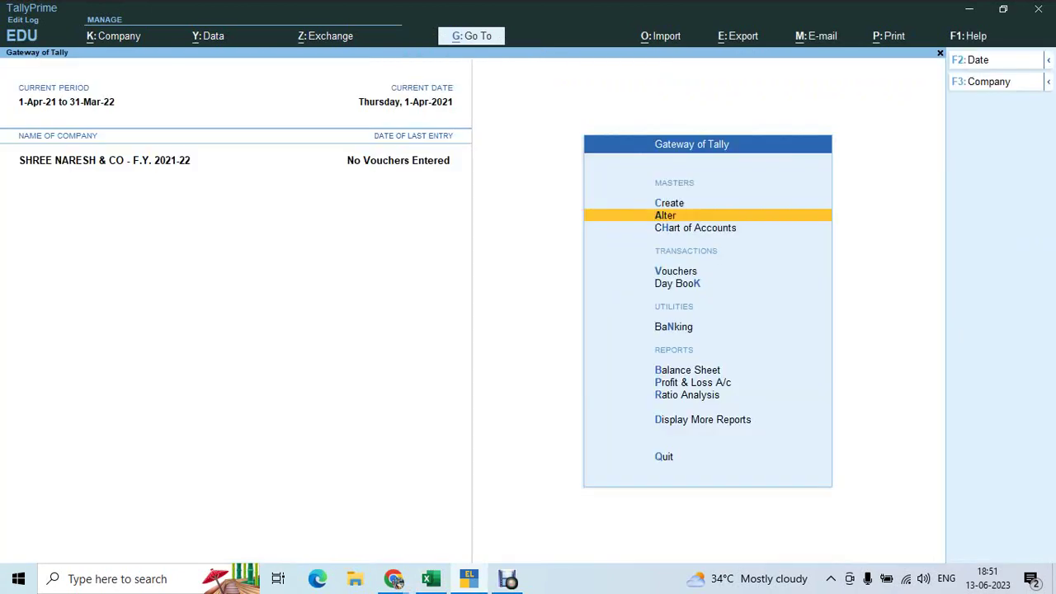
key(Down)
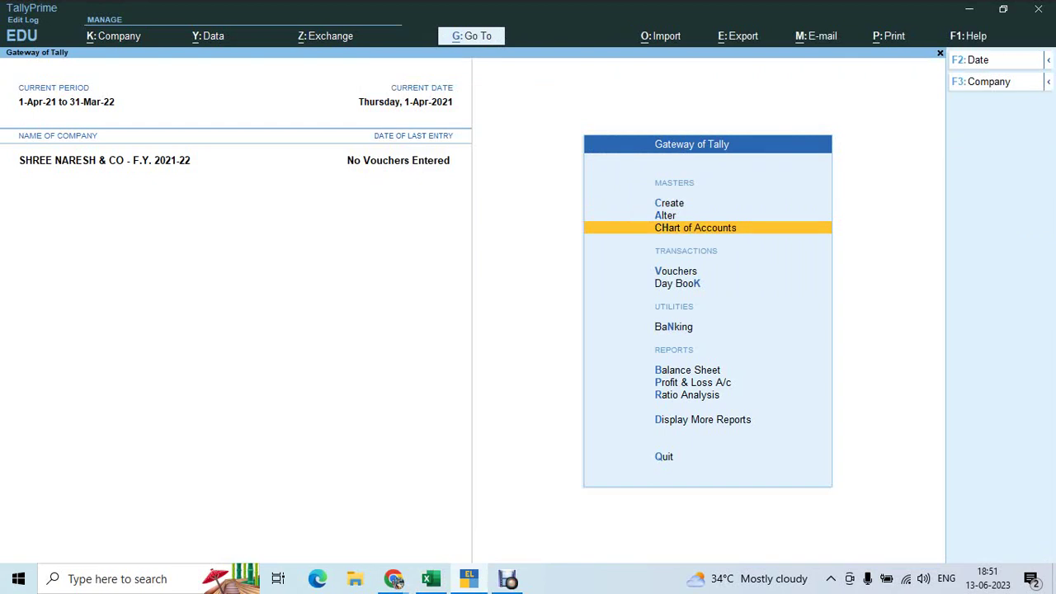
key(Return)
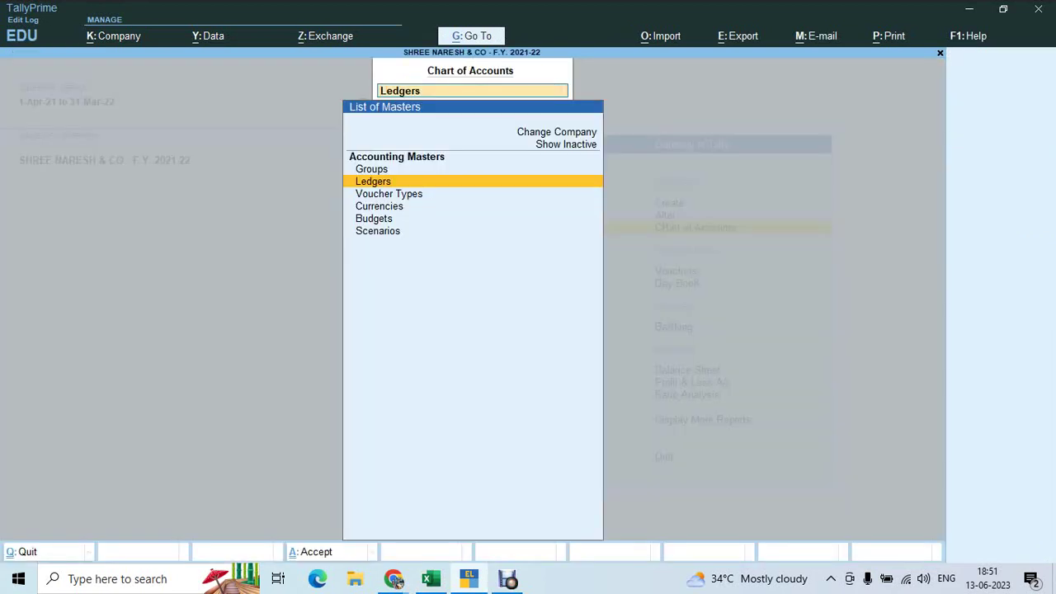
key(Return)
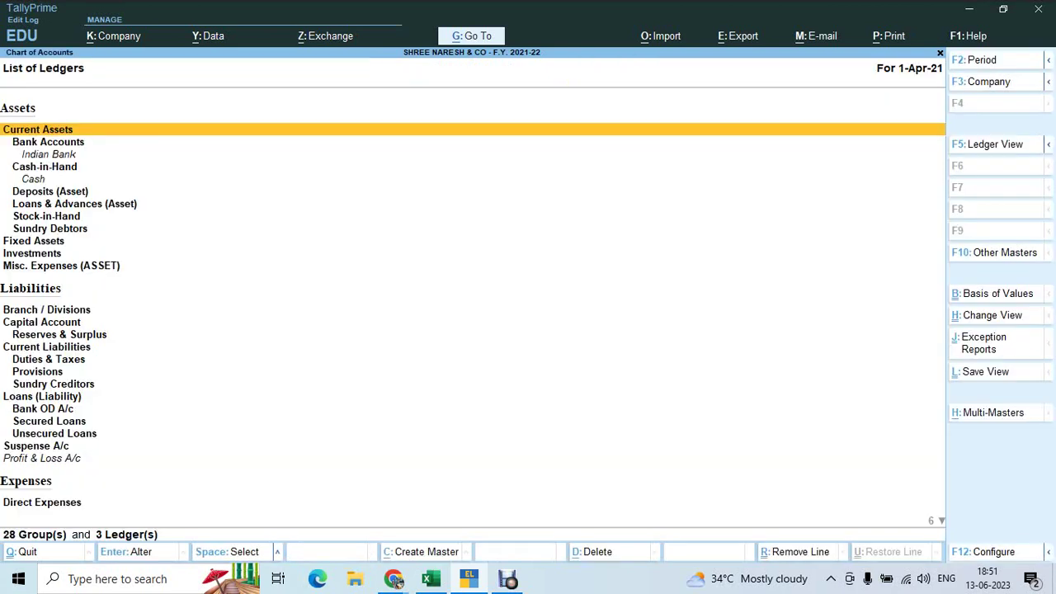
key(alt+h)
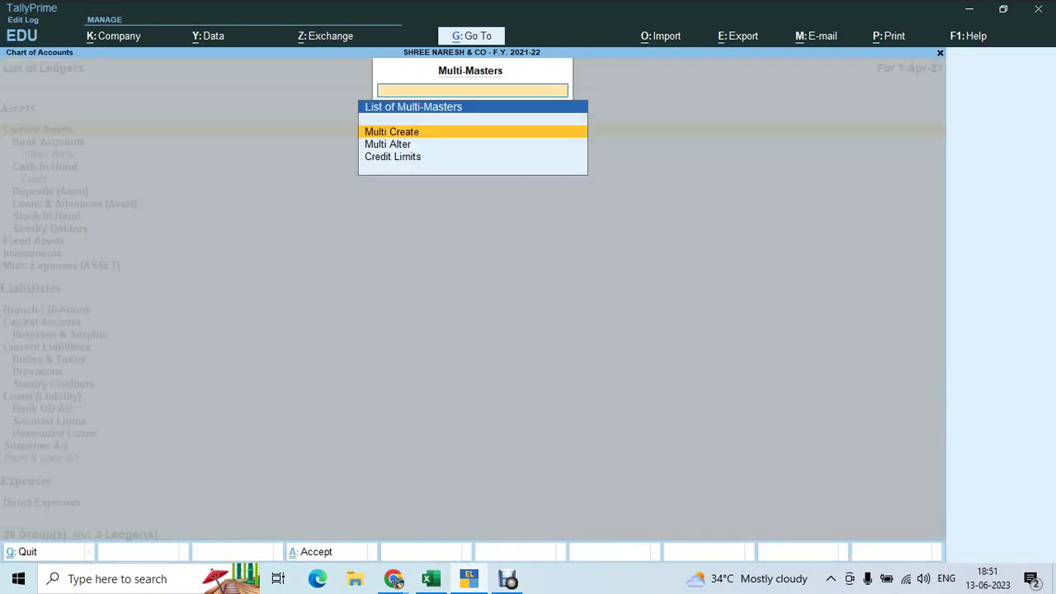
key(Return)
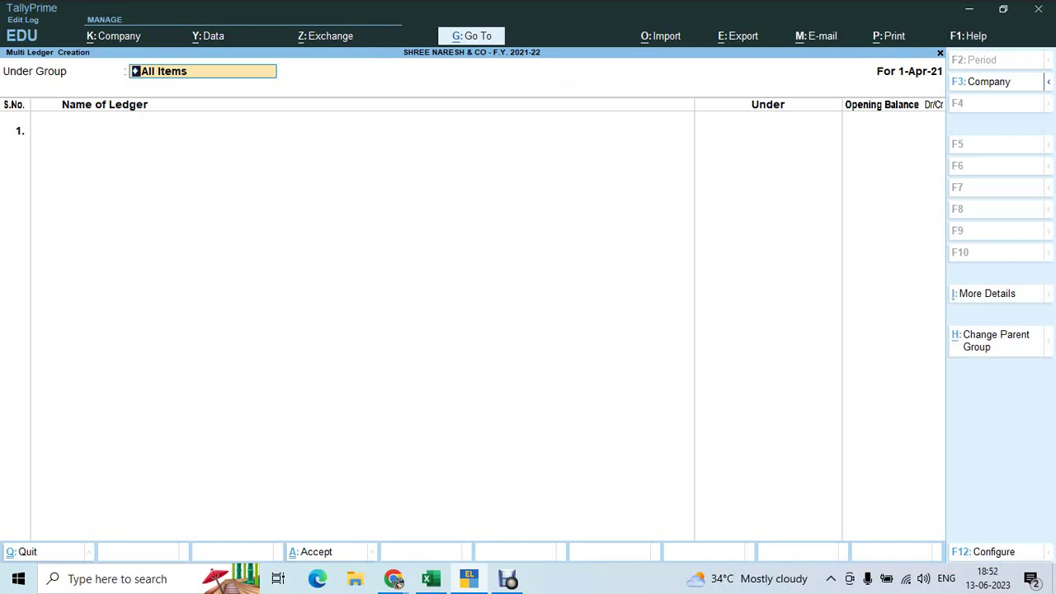
Add Naresh Capital A/c, copied from Excel, in row 1 under the Capital Account group
key(Return)
key(alt+Tab)
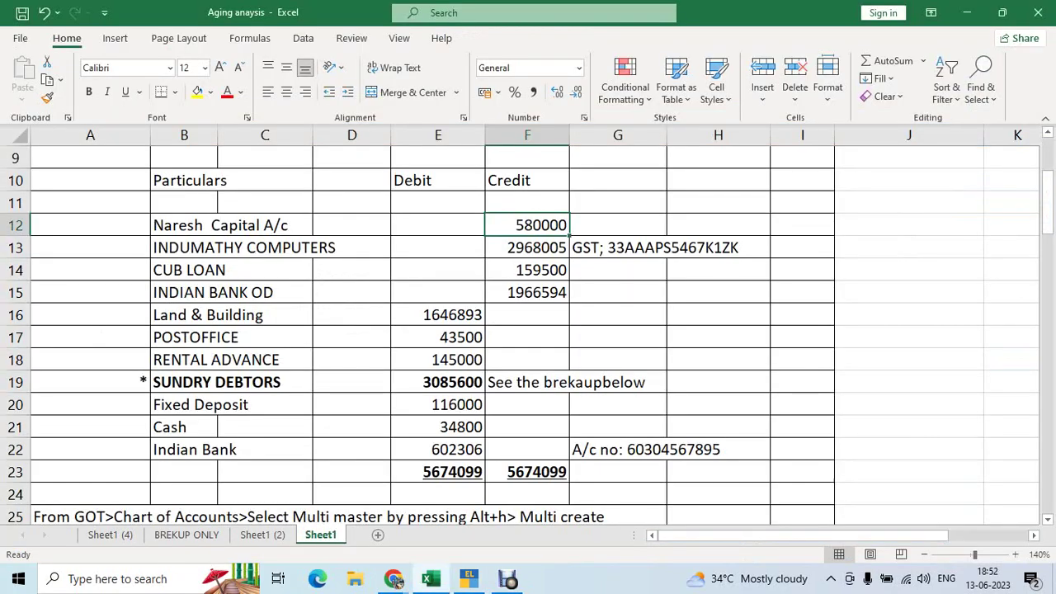
click(185, 225)
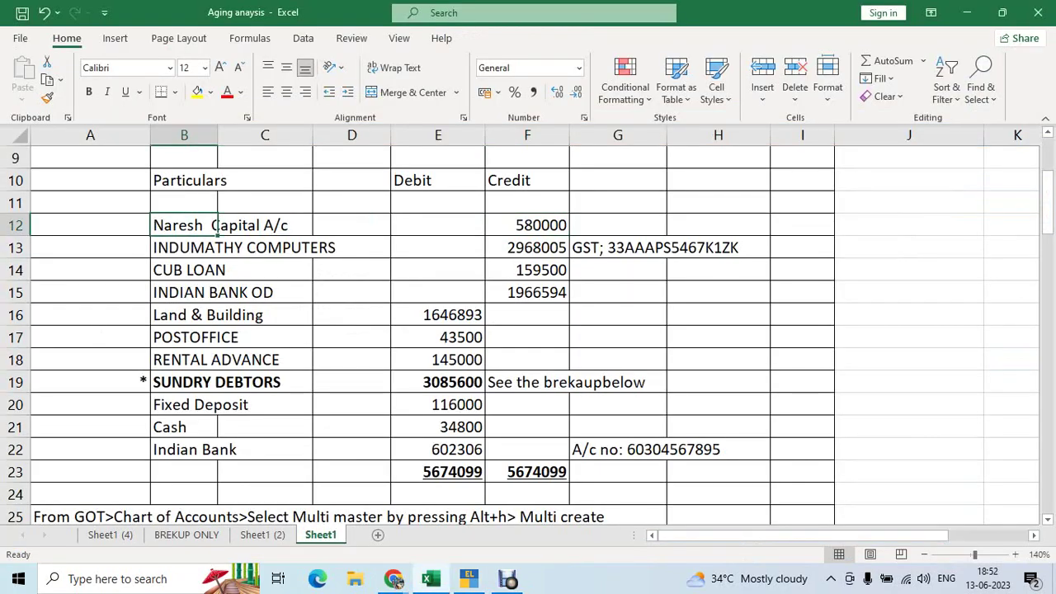
key(ctrl+c)
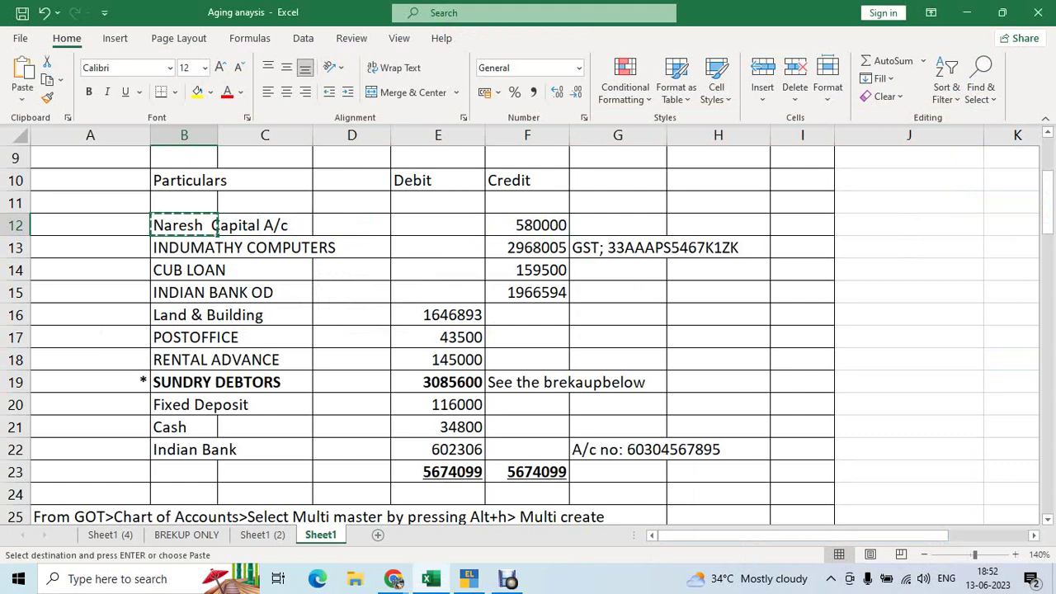
key(alt+Tab)
key(ctrl+v)
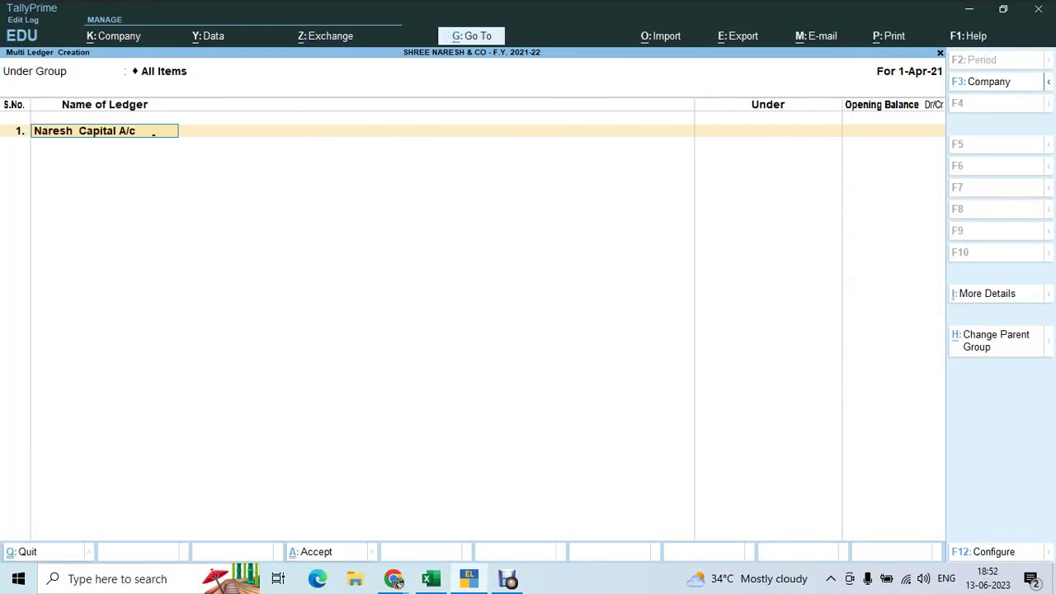
key(Return)
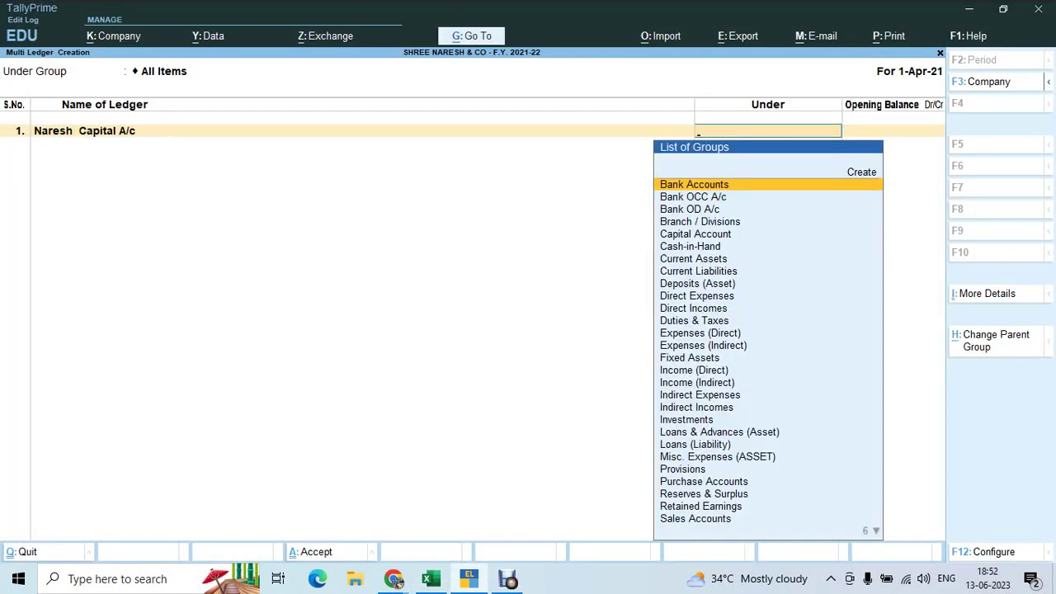
text(Capi)
key(Return)
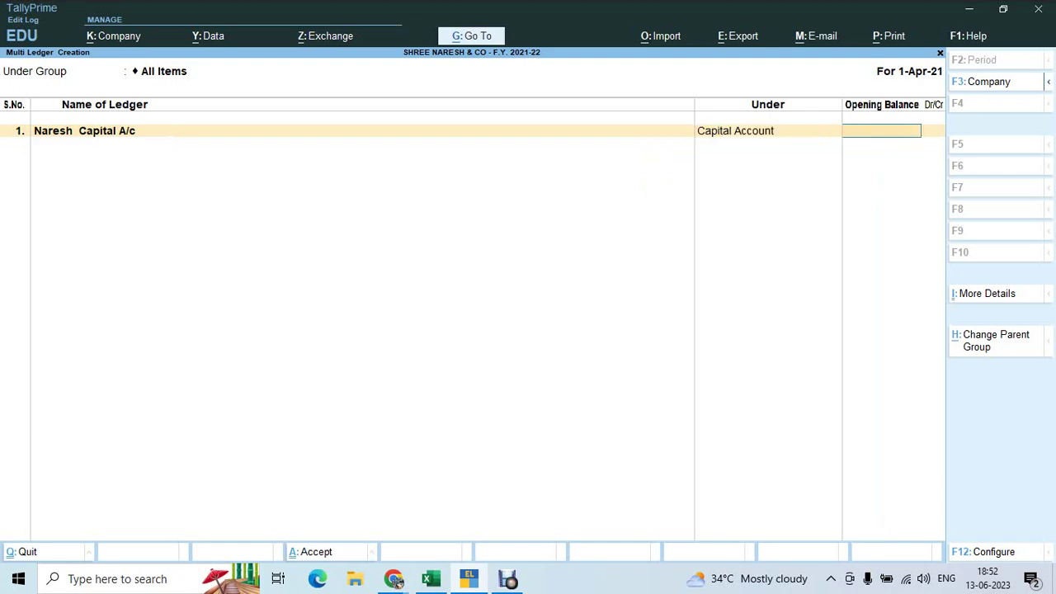
Copy the 580000 amount from Excel into Naresh Capital A/c's opening balance
key(alt+Tab)
key(Right)
key(Right)
key(Right)
key(Right)
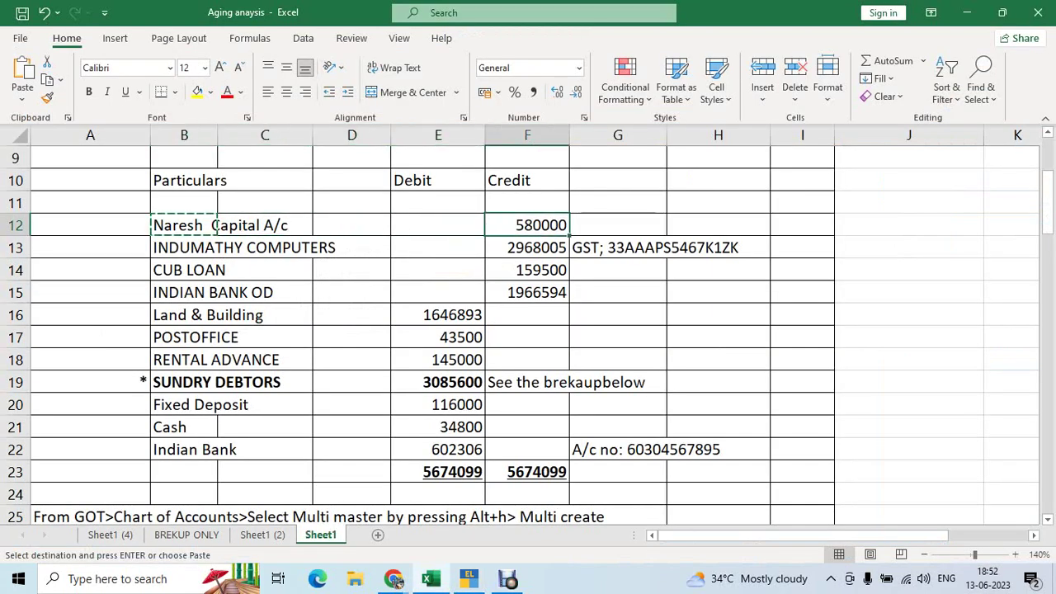
key(ctrl+Left)
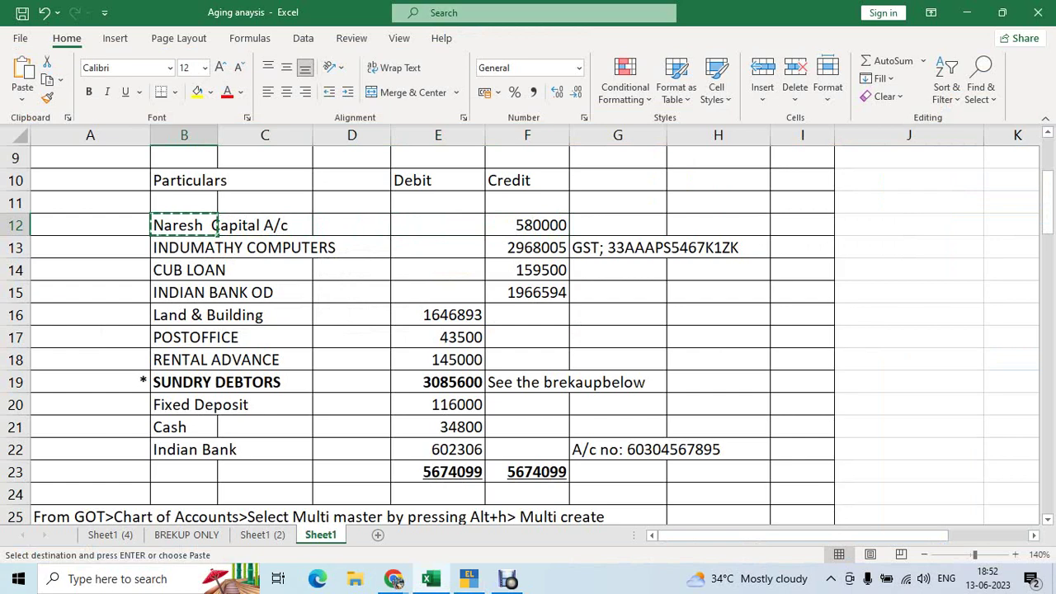
key(alt+Tab)
key(alt+Tab)
key(Right)
key(Right)
key(Right)
key(Right)
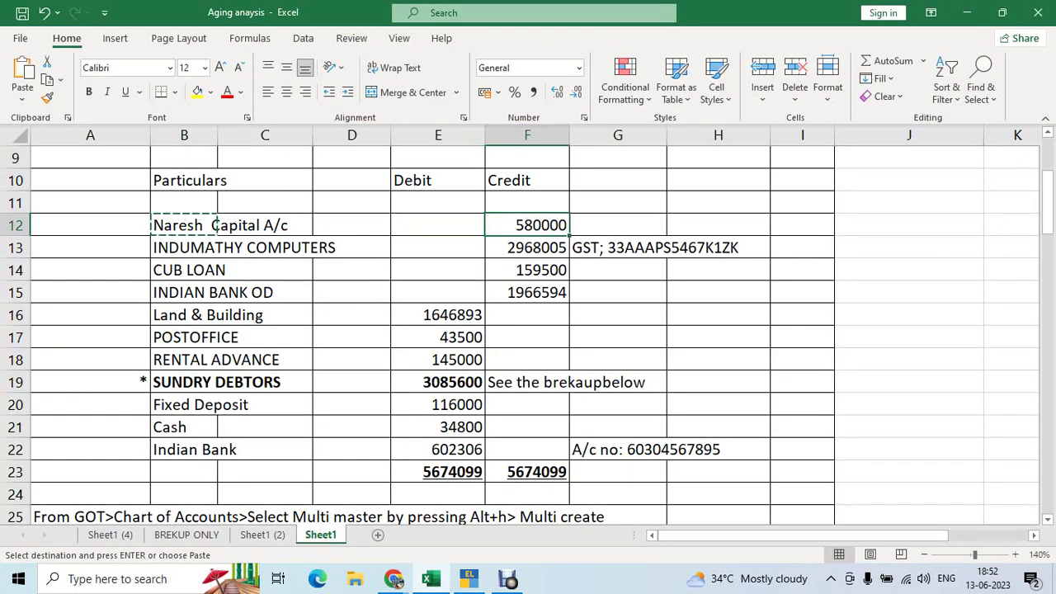
key(ctrl+c)
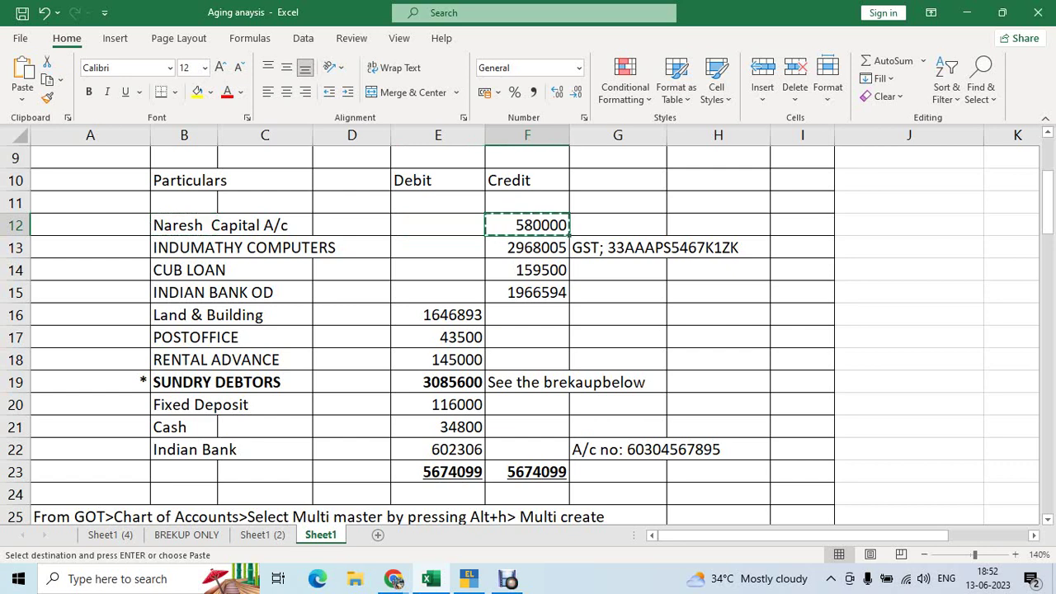
key(alt+Tab)
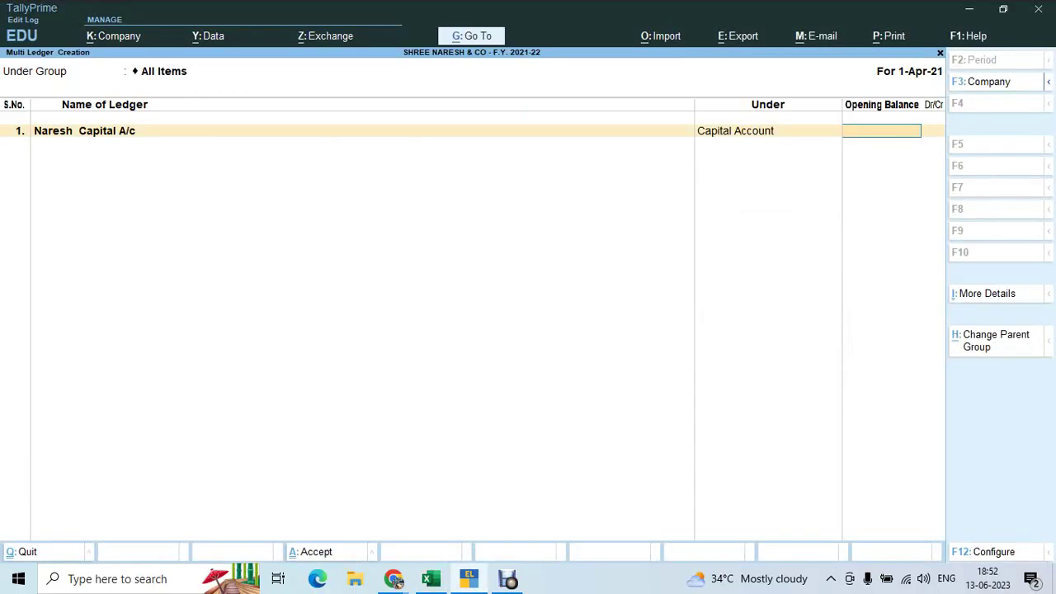
key(ctrl+alt+v)
key(alt+Tab)
key(alt+Tab)
key(Tab)
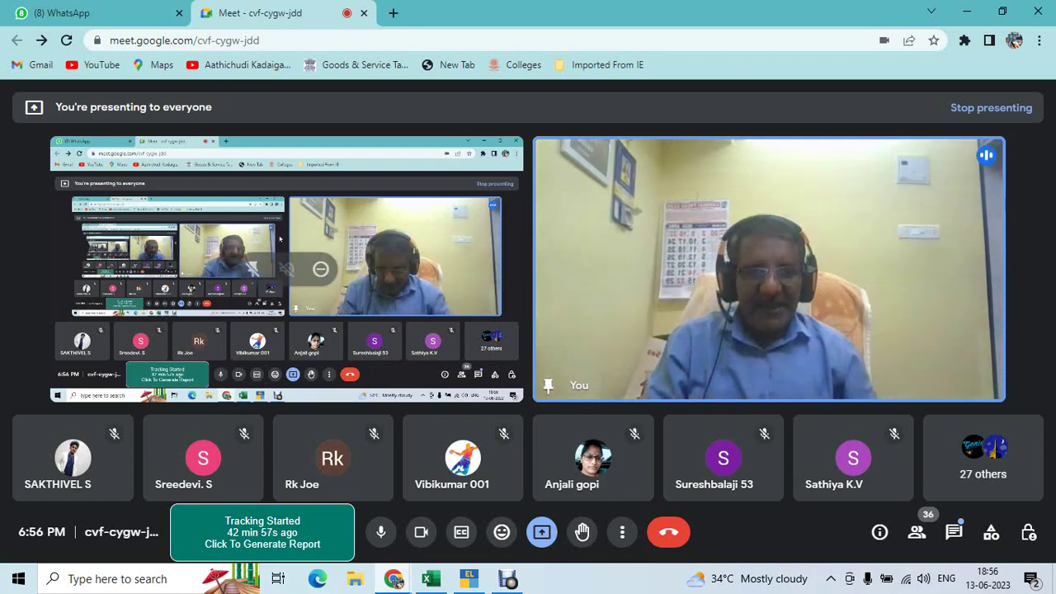
Return from Google Meet to the Excel Aging anaysis sheet
key(alt+Tab)
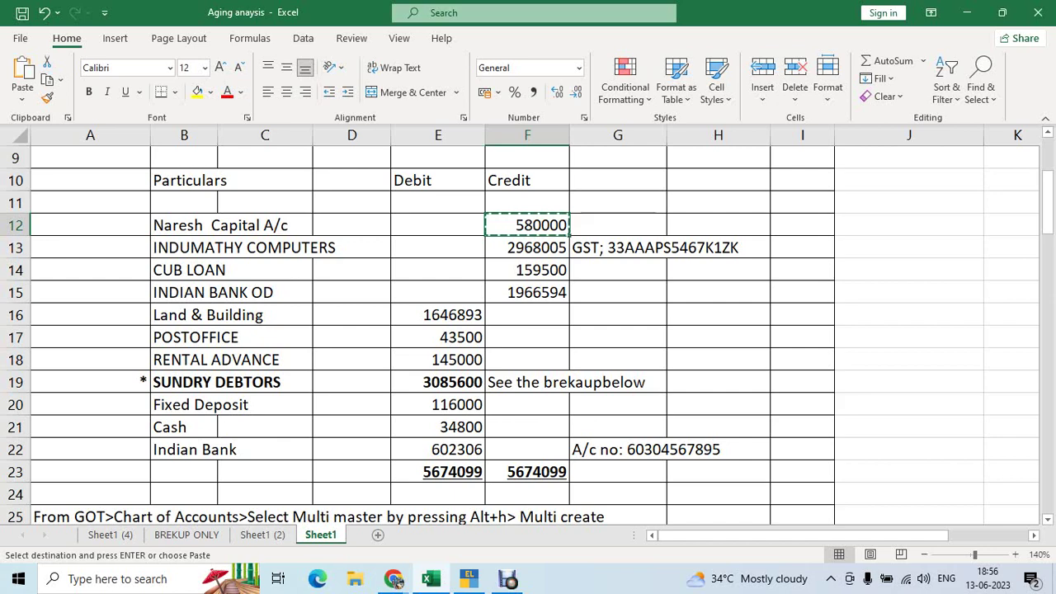
Re-paste 580000 into Naresh Capital A/c's opening balance and accept it as 5,80,000.00 Cr
key(alt+Tab)
key(Tab)
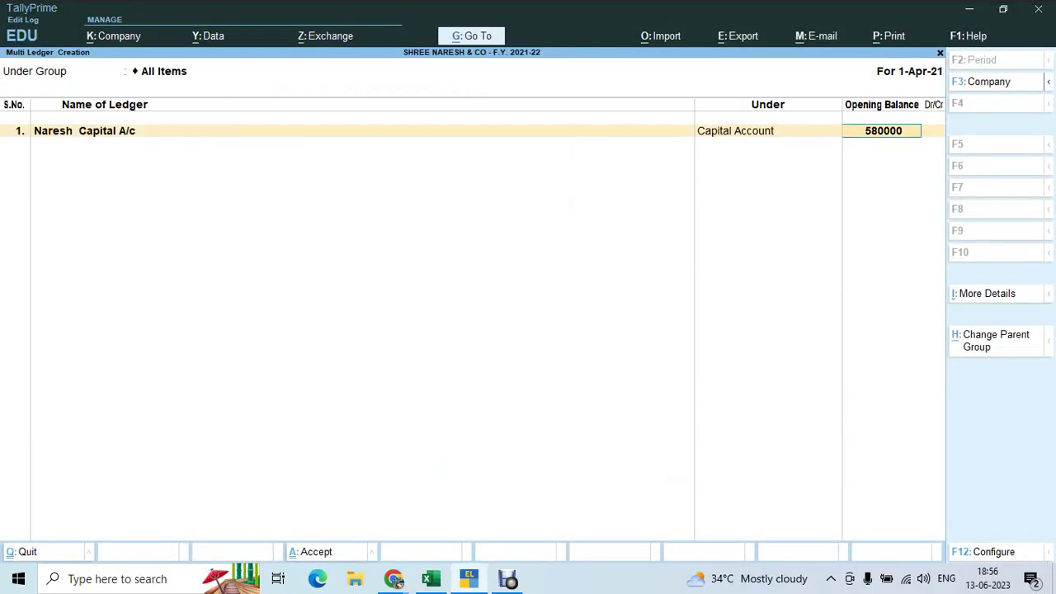
key(BackSpace)
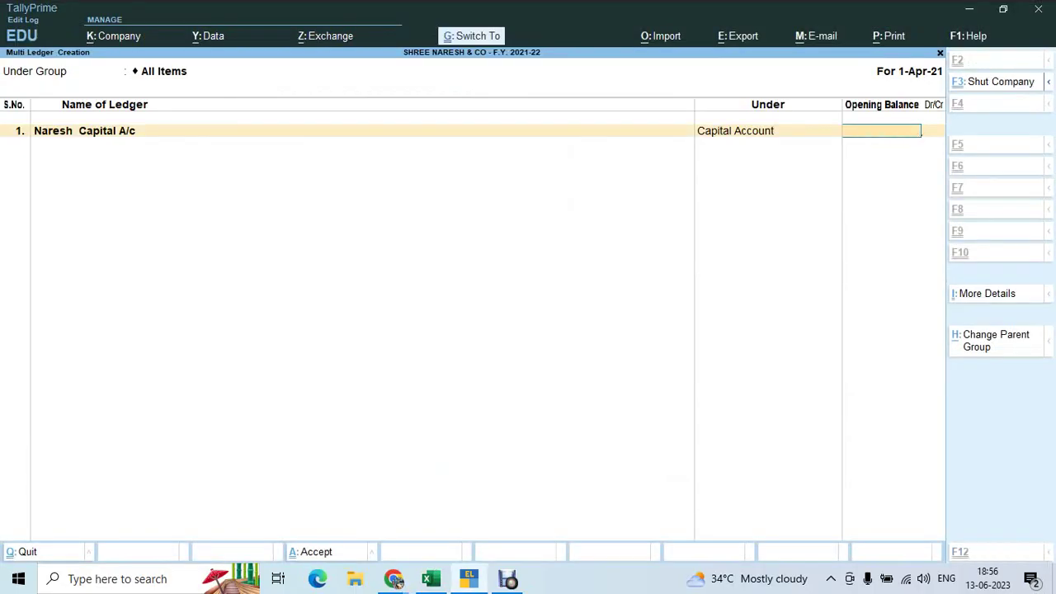
key(ctrl+v)
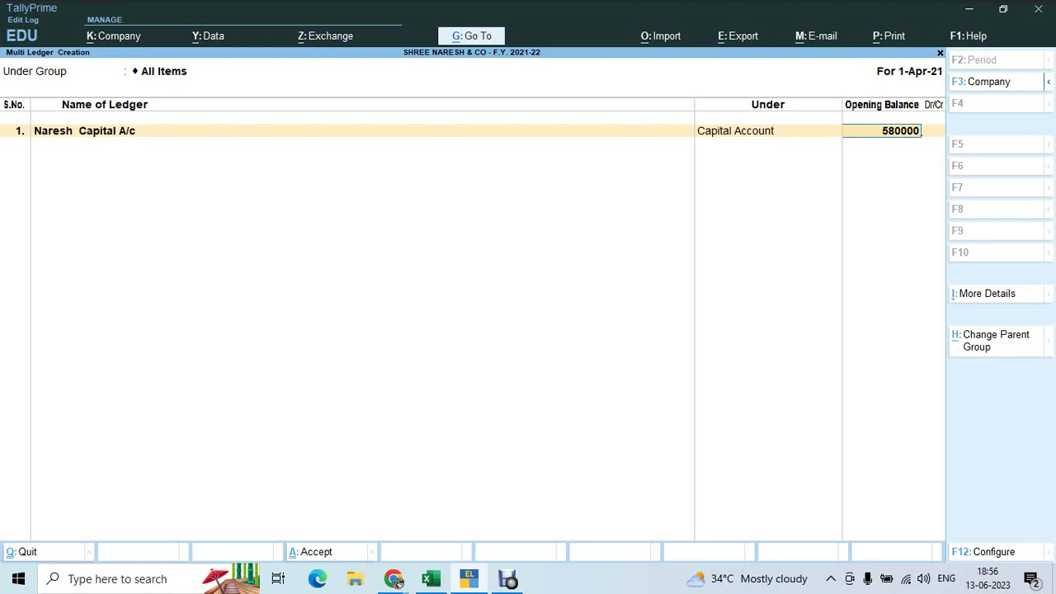
key(Return)
key(Return)
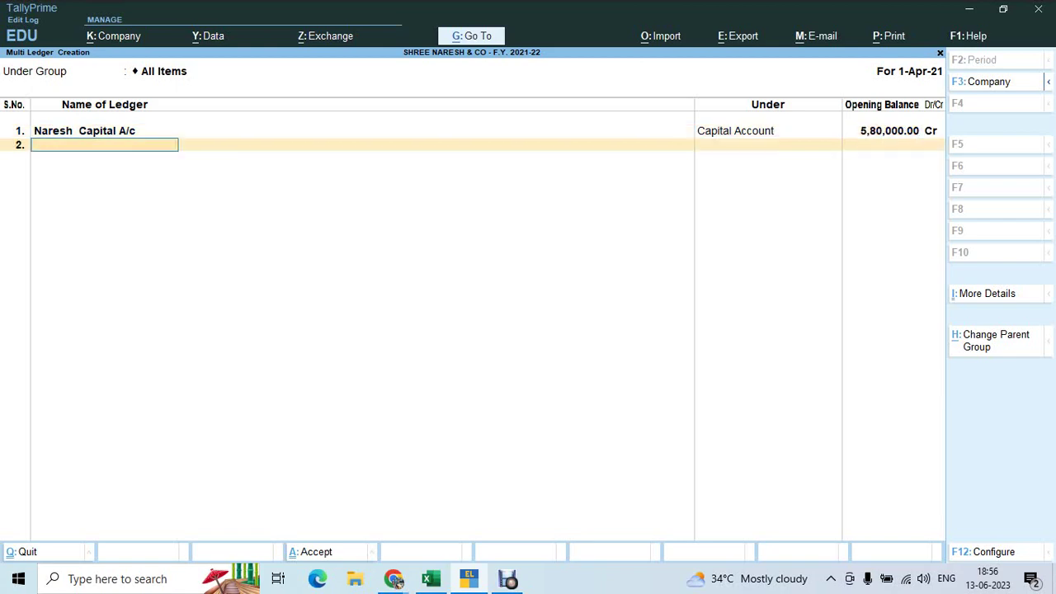
key(alt+Tab)
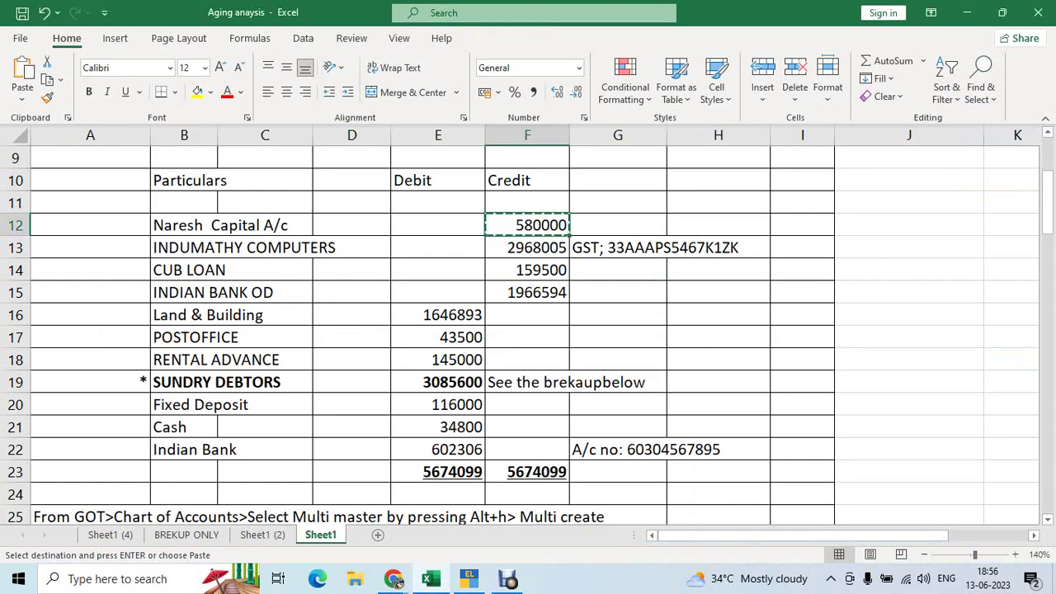
key(alt+Tab)
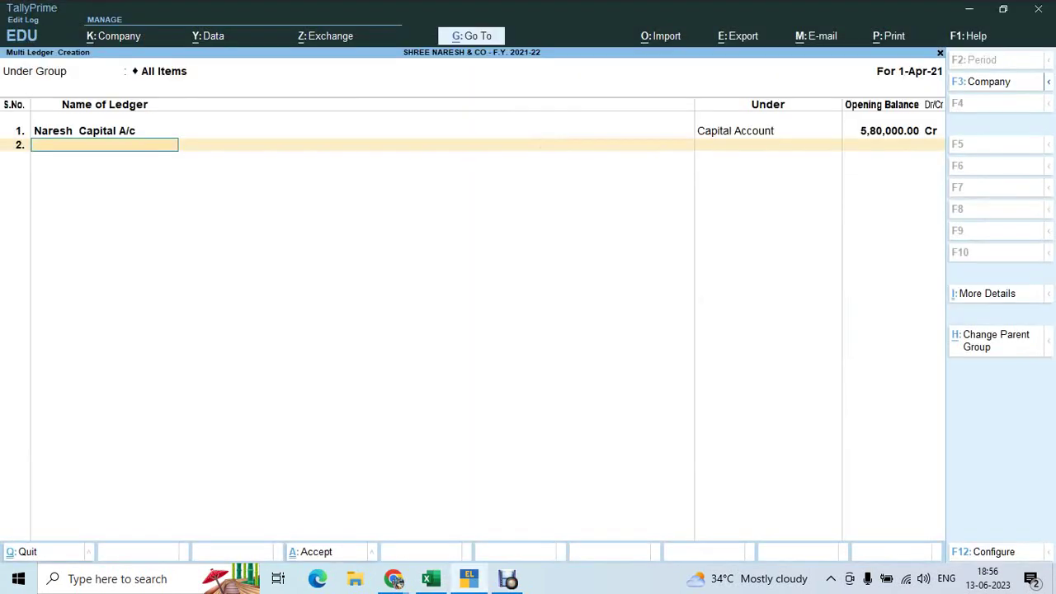
Add INDUMATHY COMPUTERS, copied from Excel, in row 2 under Sundry Creditors
key(alt+Tab)
key(Down)
key(Left)
key(Left)
key(Left)
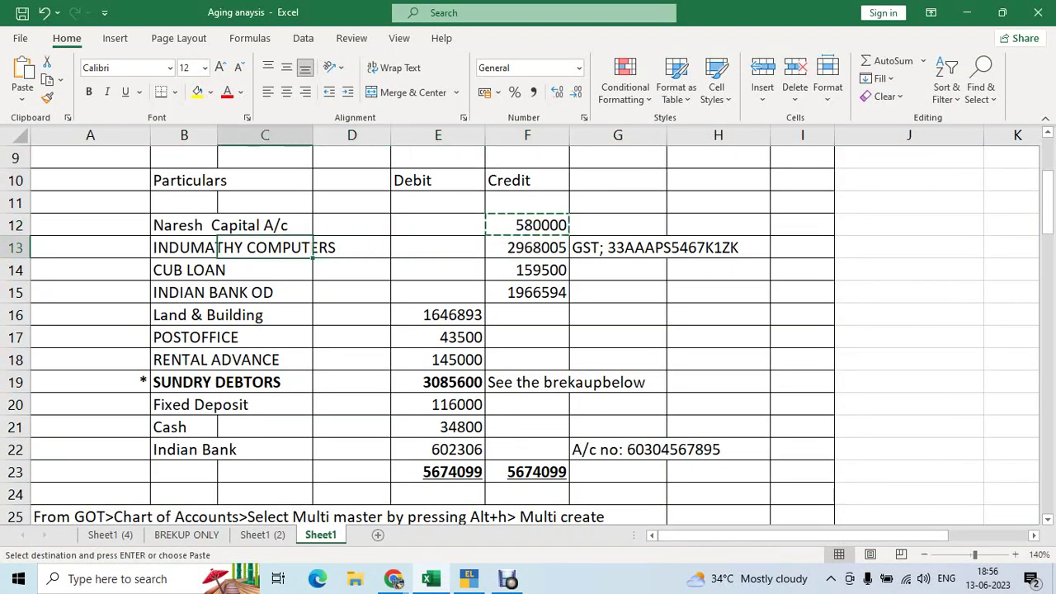
key(Left)
key(ctrl+c)
key(alt+Tab)
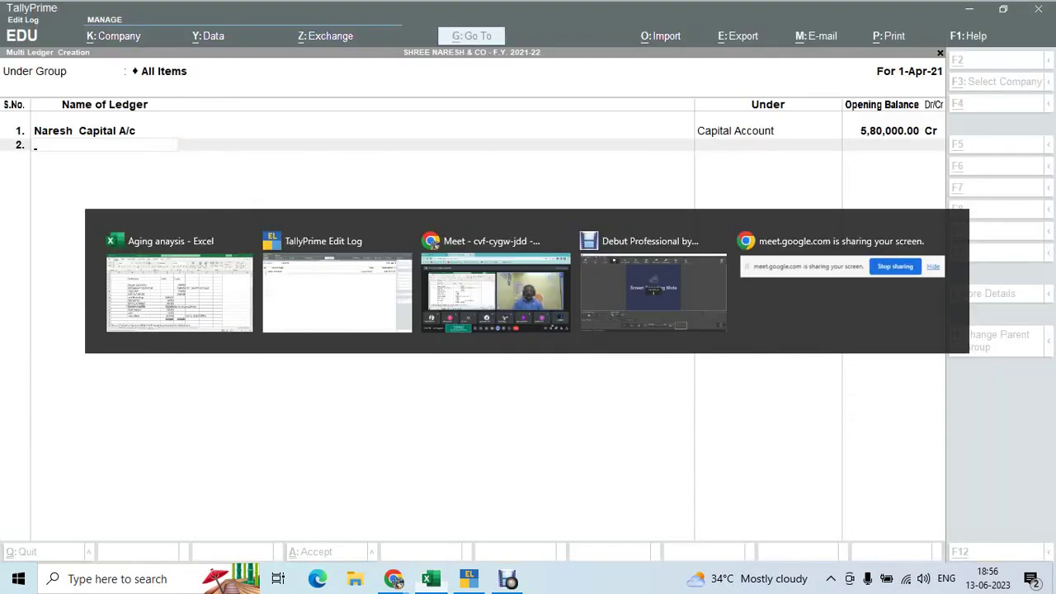
key(ctrl+v)
key(Return)
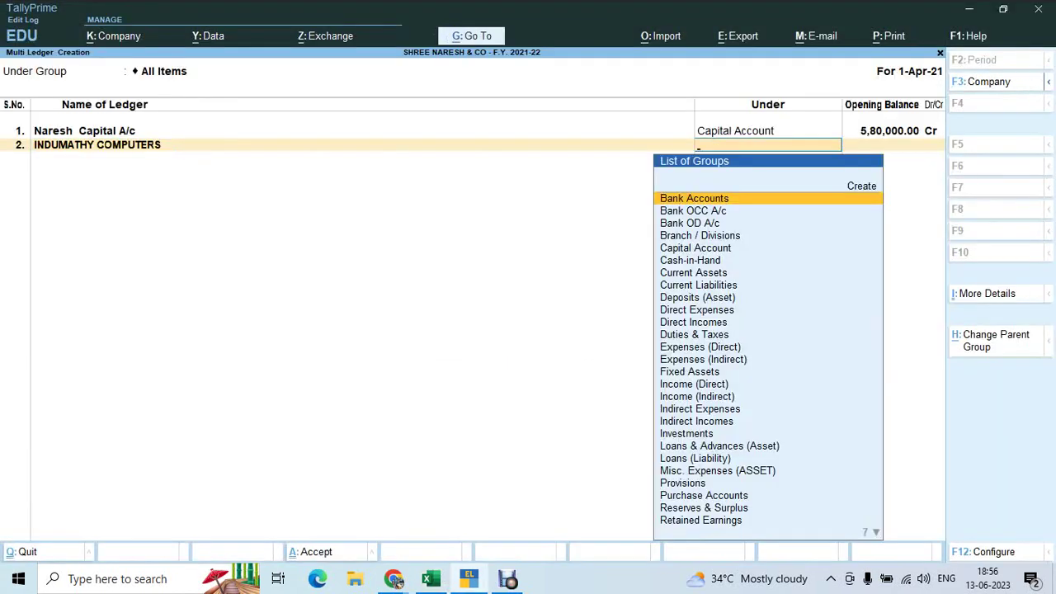
text(Su)
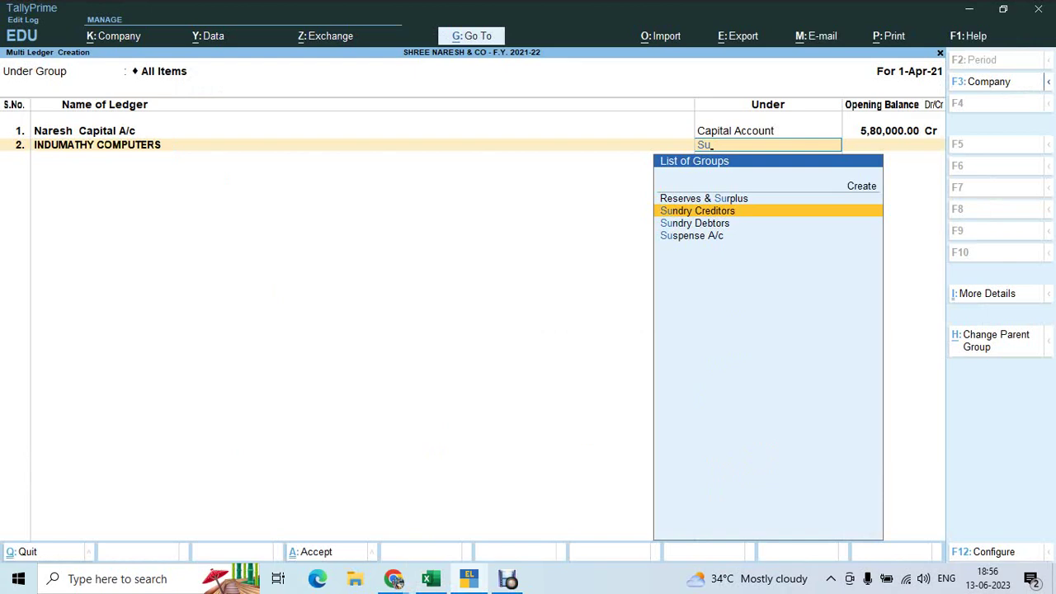
key(Return)
Paste INDUMATHY COMPUTERS' 2968005 credit opening balance from Excel
key(alt+Tab)
key(Right)
key(Right)
key(Right)
key(Right)
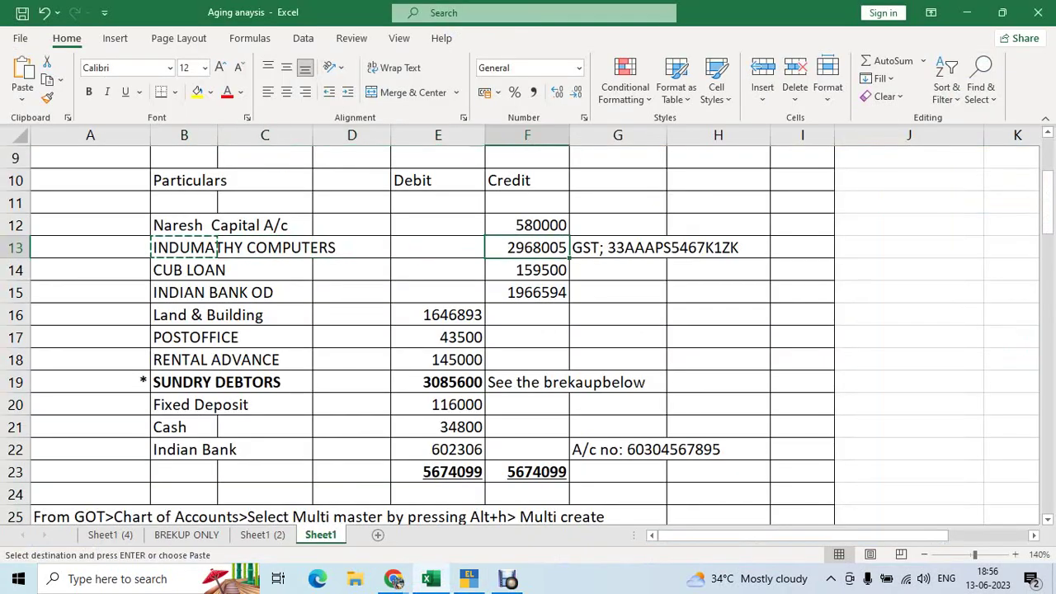
key(ctrl+c)
key(alt+Tab)
key(ctrl+v)
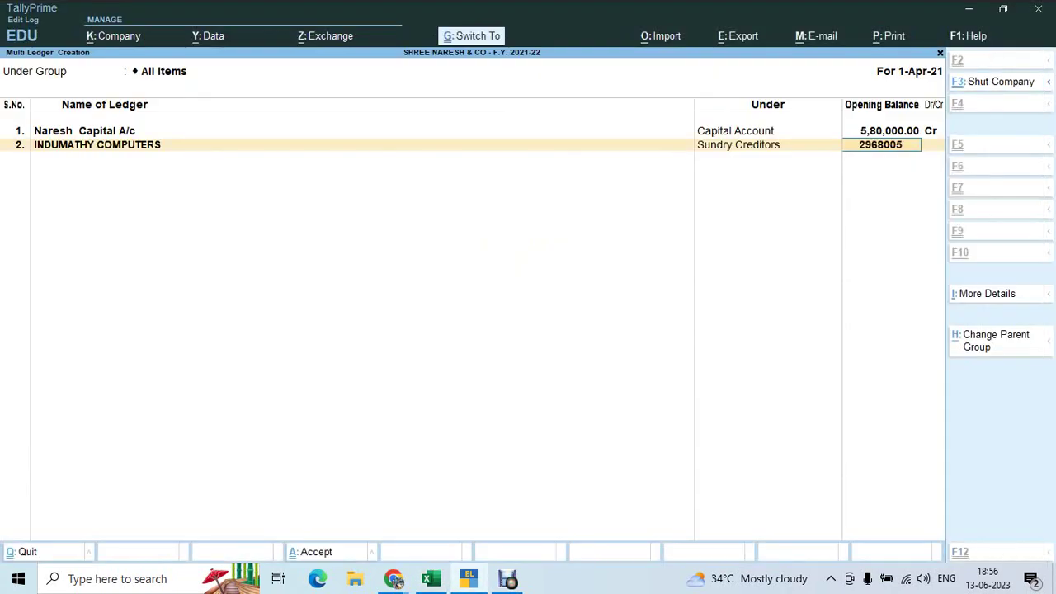
key(Return)
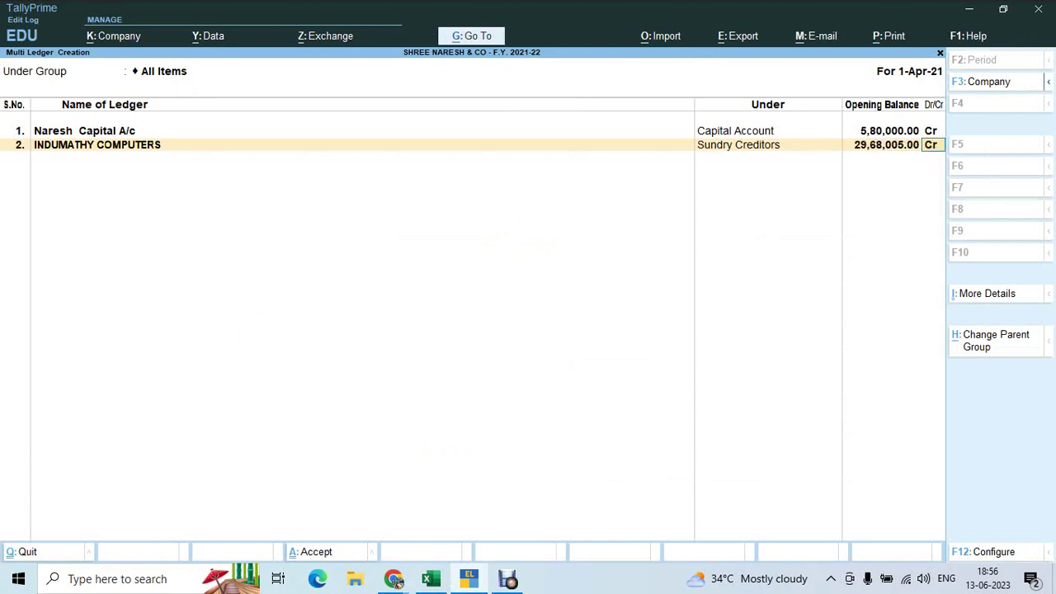
key(Return)
key(Return)
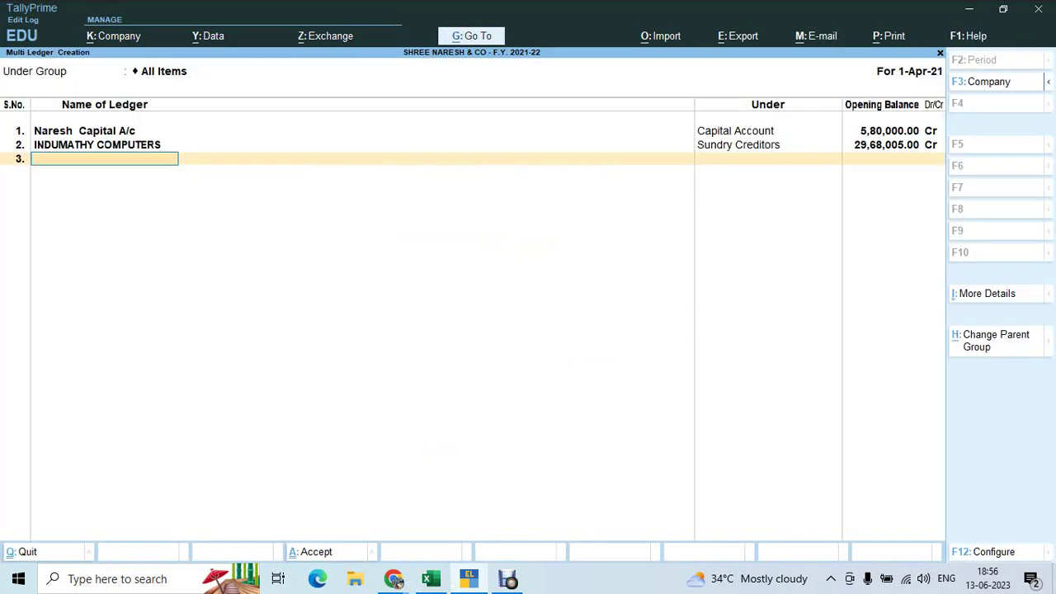
Add CUB LOAN, copied from Excel, in row 3 under Secured Loans
key(alt+Tab)
key(Down)
key(Left)
key(Left)
key(Left)
key(Left)
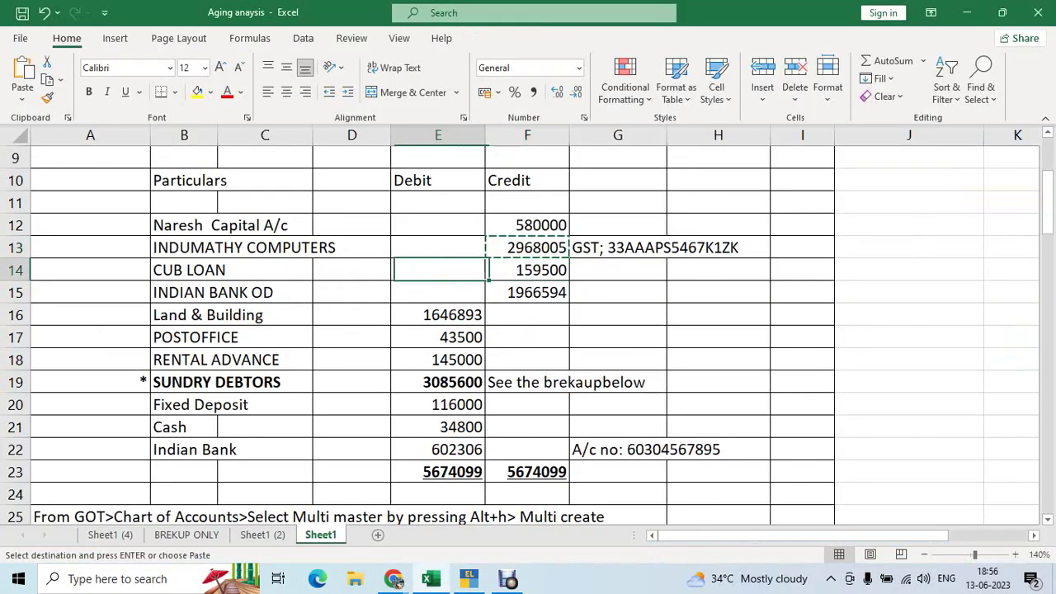
key(ctrl+c)
key(alt+Tab)
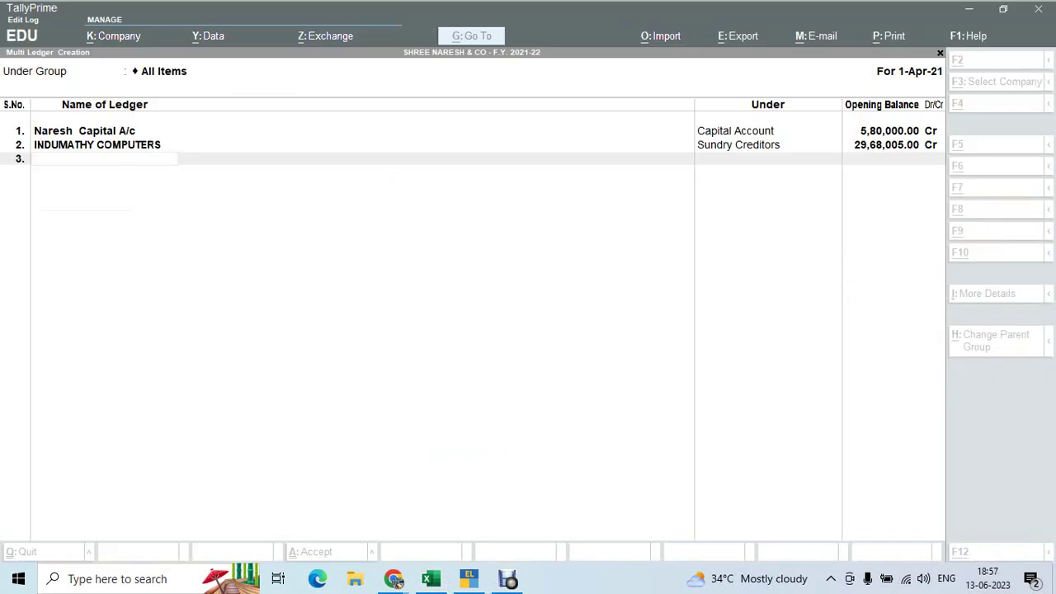
key(ctrl+alt+v)
key(Return)
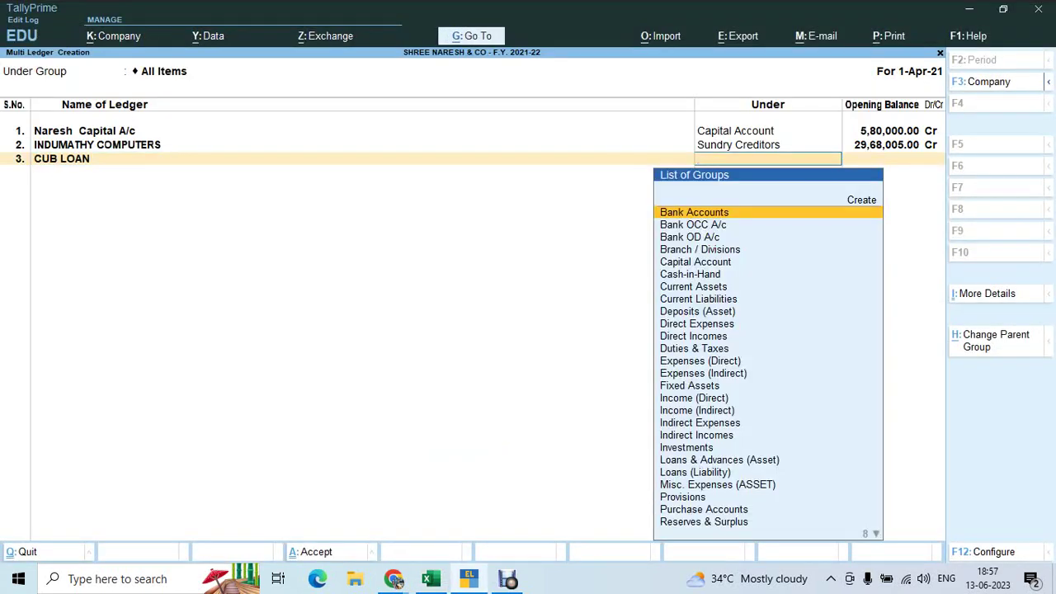
text(Se)
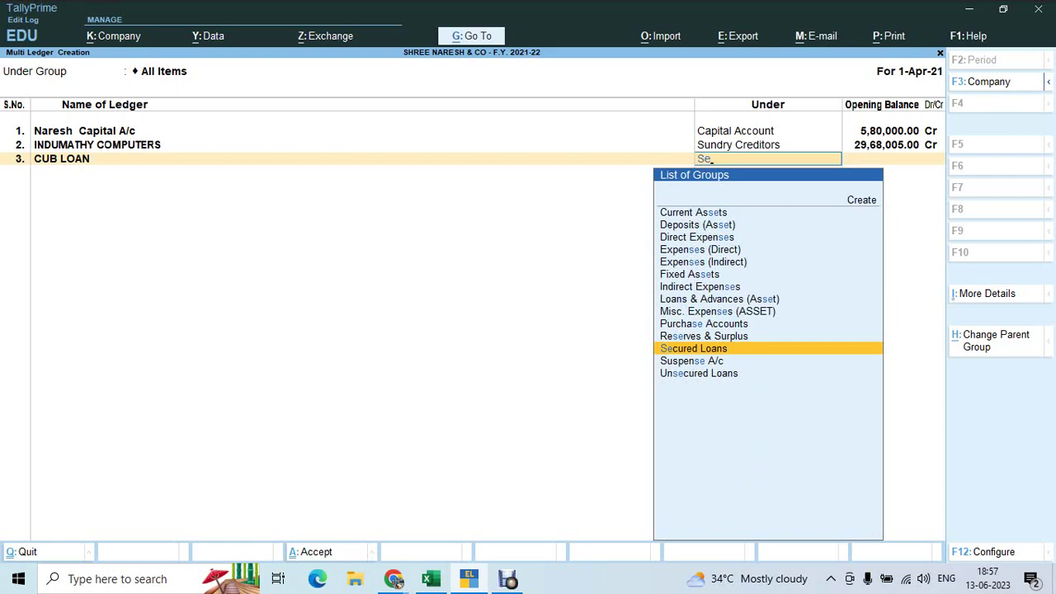
key(Return)
Paste CUB LOAN's 159500 credit opening balance from Excel
key(alt+Tab)
key(Right)
key(Right)
key(Right)
key(Right)
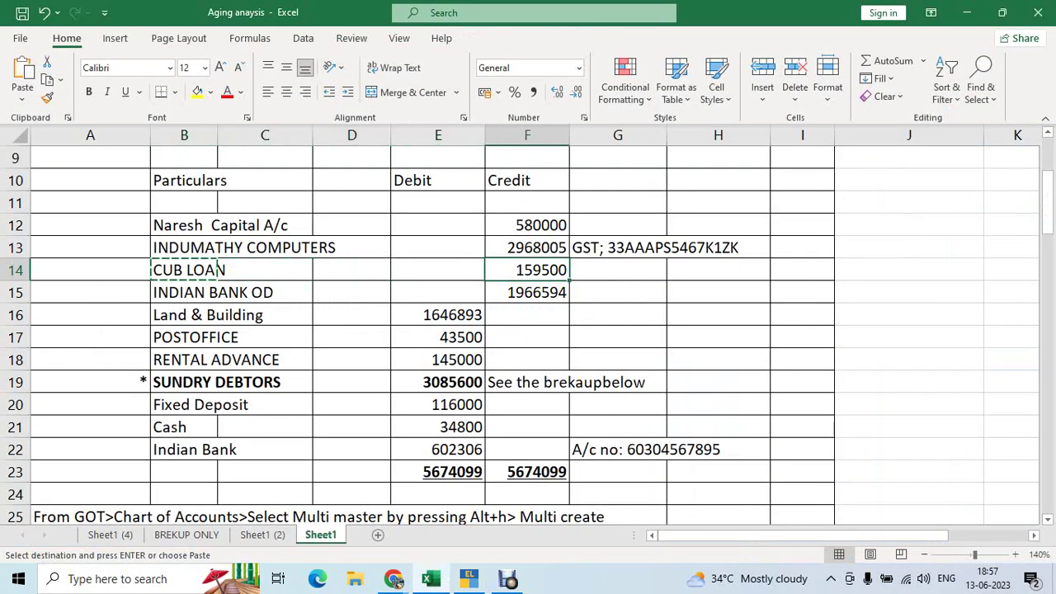
key(ctrl+c)
key(alt+Tab)
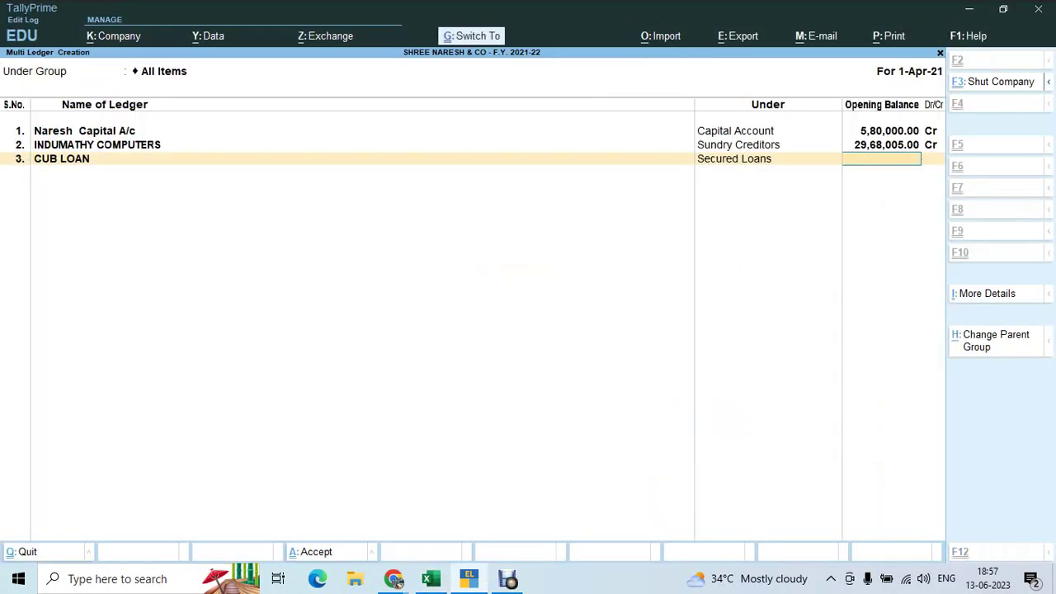
key(ctrl+alt+v)
key(Return)
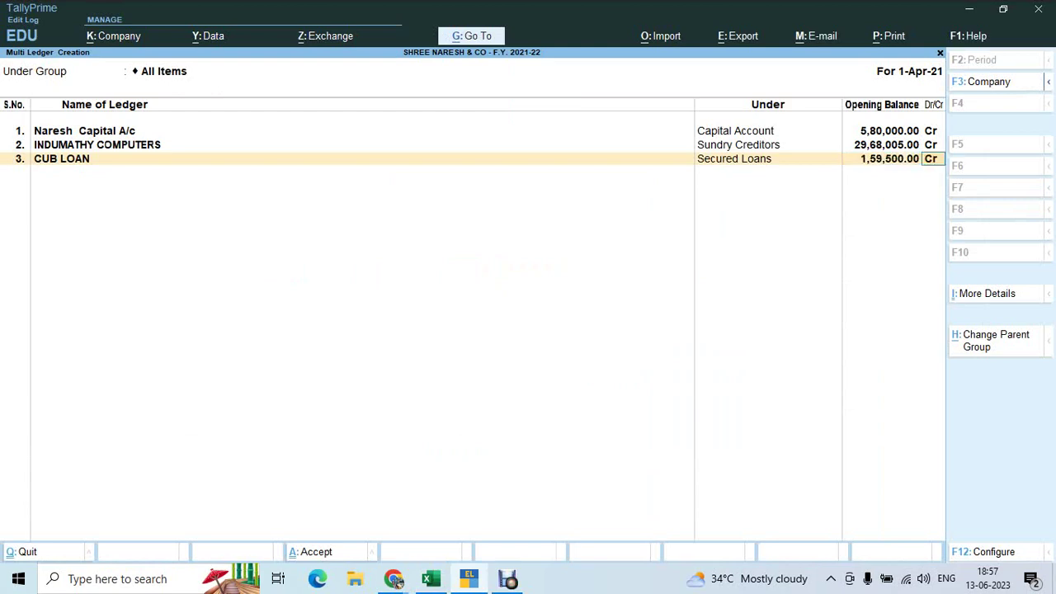
key(Return)
Add INDIAN BANK OD, copied from Excel, in row 4 under Bank OD A/c
key(alt+Tab)
key(Down)
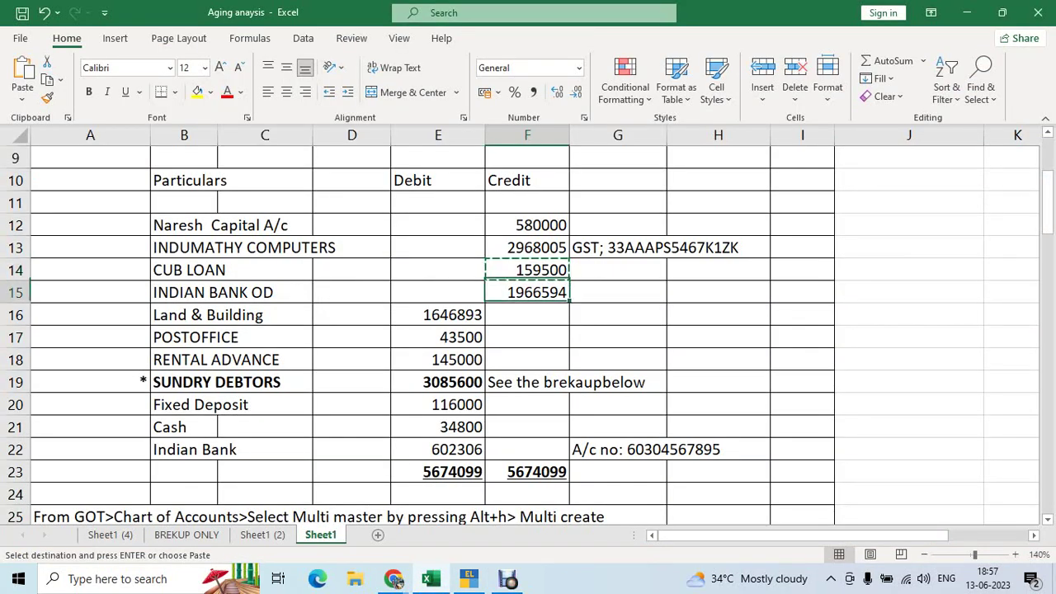
key(Left)
key(Left)
key(Left)
key(Left)
key(ctrl+c)
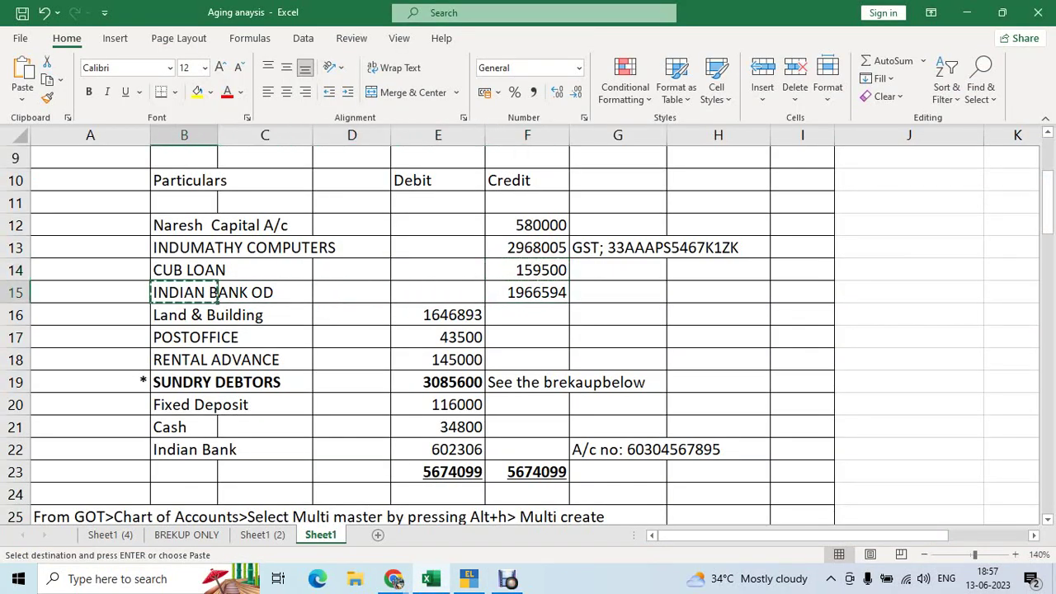
key(alt+Tab)
key(ctrl)
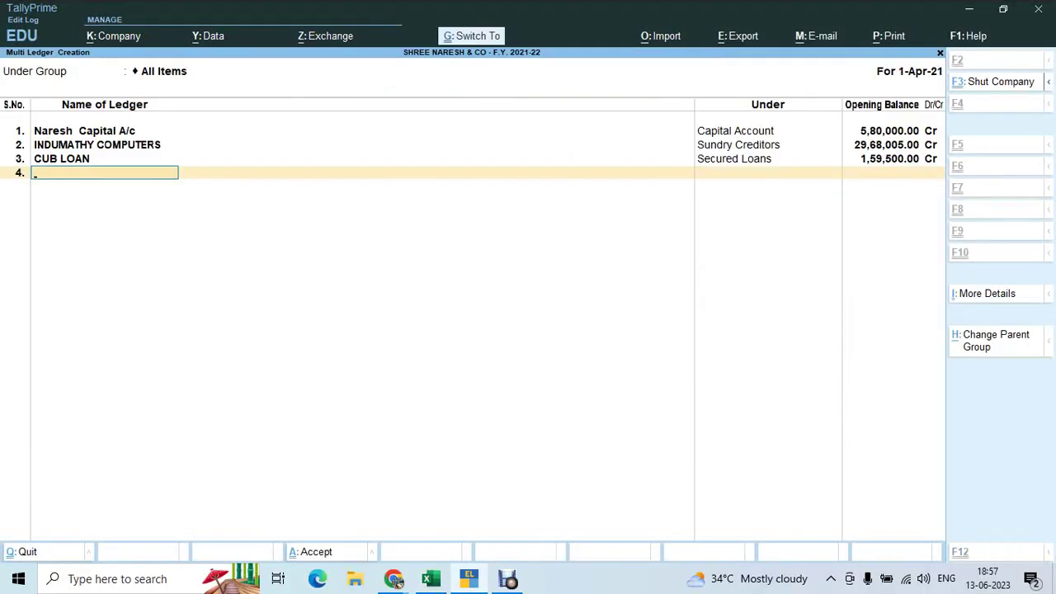
key(ctrl+v)
key(Return)
text(Od)
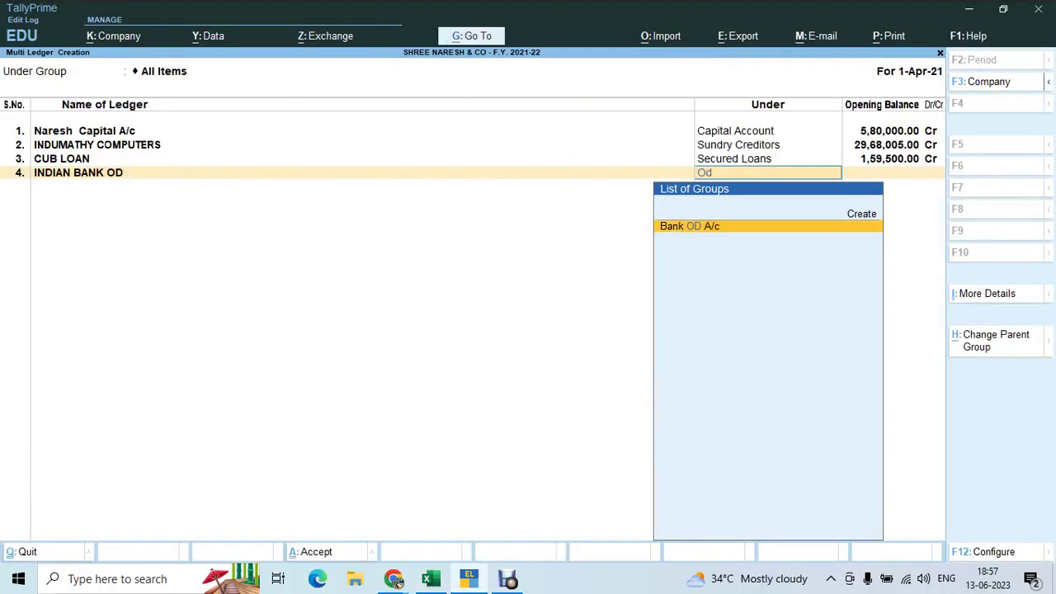
key(Return)
Paste INDIAN BANK OD's 1966594 credit opening balance from Excel
key(alt+Tab)
key(Right)
key(Right)
key(Right)
key(Right)
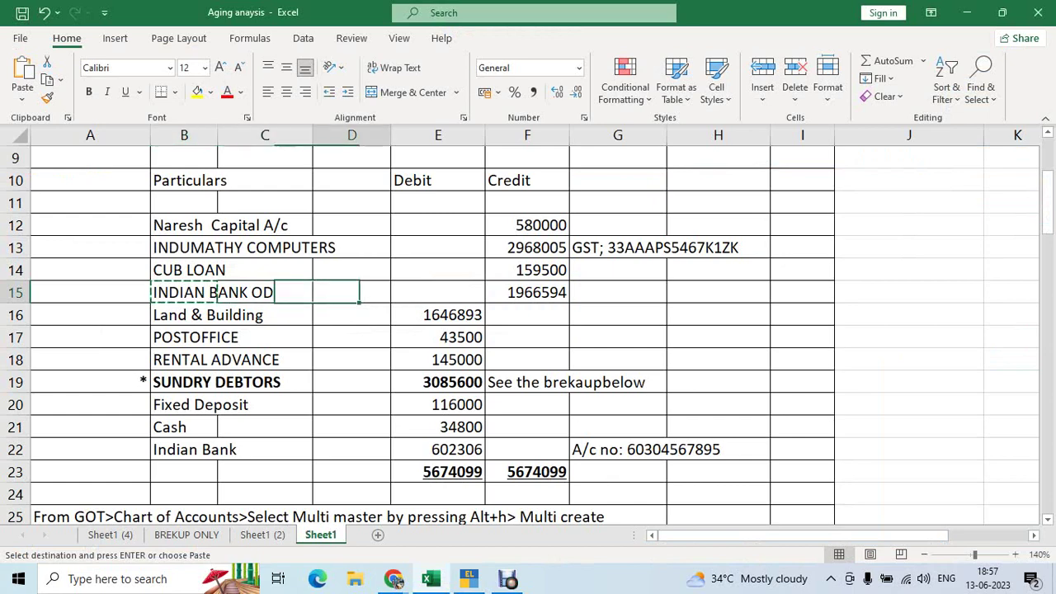
key(ctrl+c)
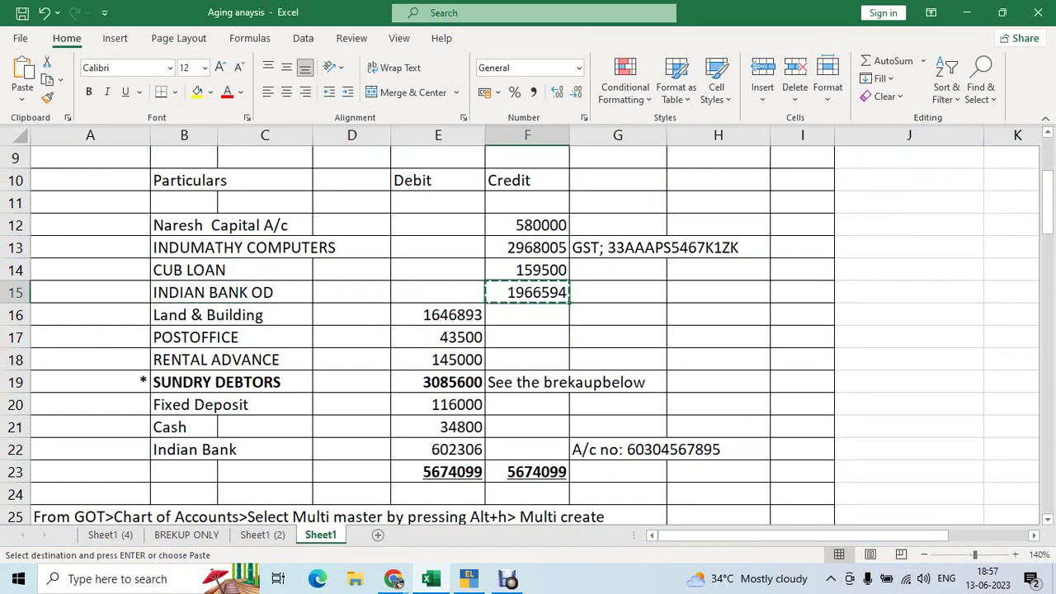
key(alt+Tab)
key(ctrl+alt+v)
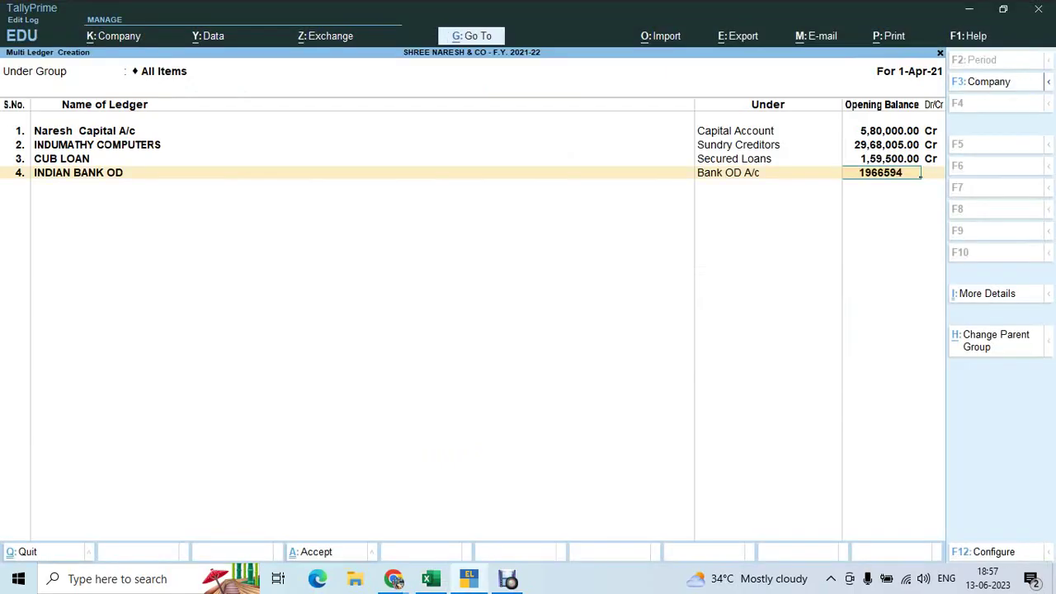
key(Return)
key(Return)
Copy the Land & Building ledger name from the Excel sheet into the clipboard
key(alt+Tab)
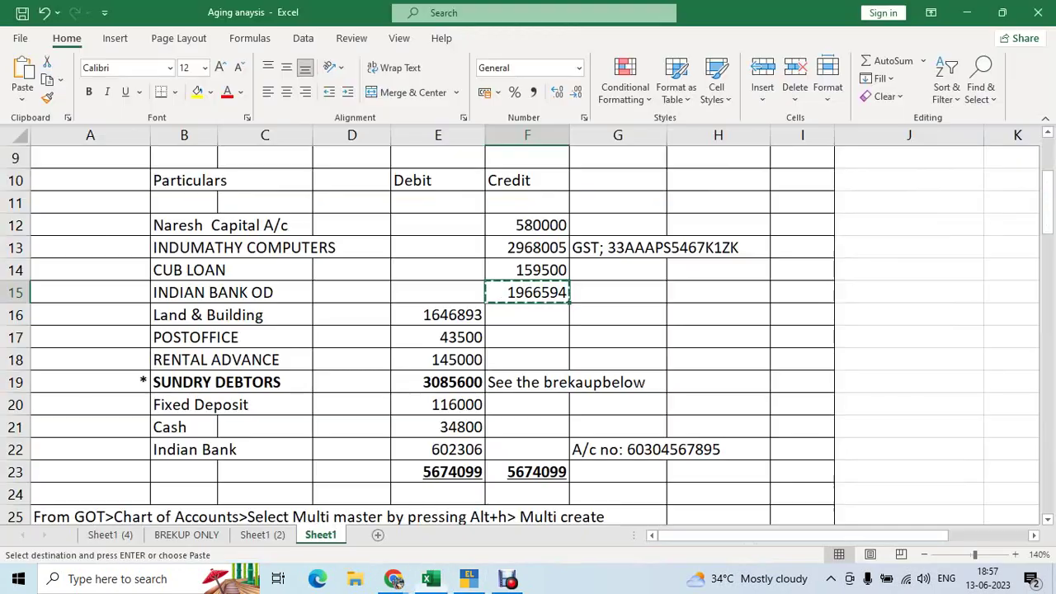
key(Down)
key(Down)
key(Left)
key(Left)
key(Left)
key(Left)
key(Up)
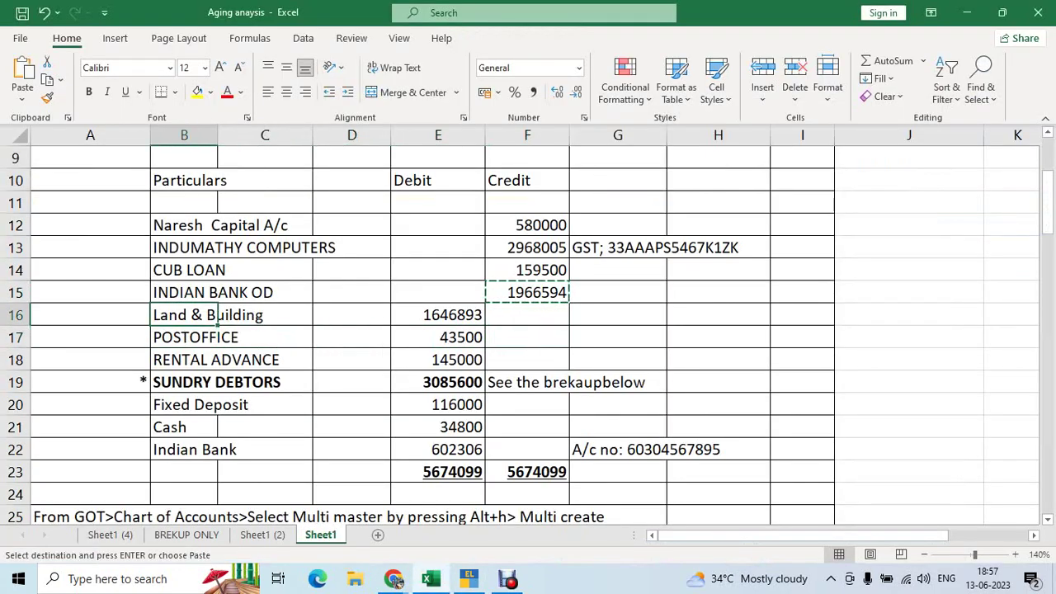
key(ctrl+c)
key(alt+Tab)
Add the Land & Building ledger under Fixed Assets with a 16,46,893 Dr opening balance
key(ctrl+alt+v)
key(Return)
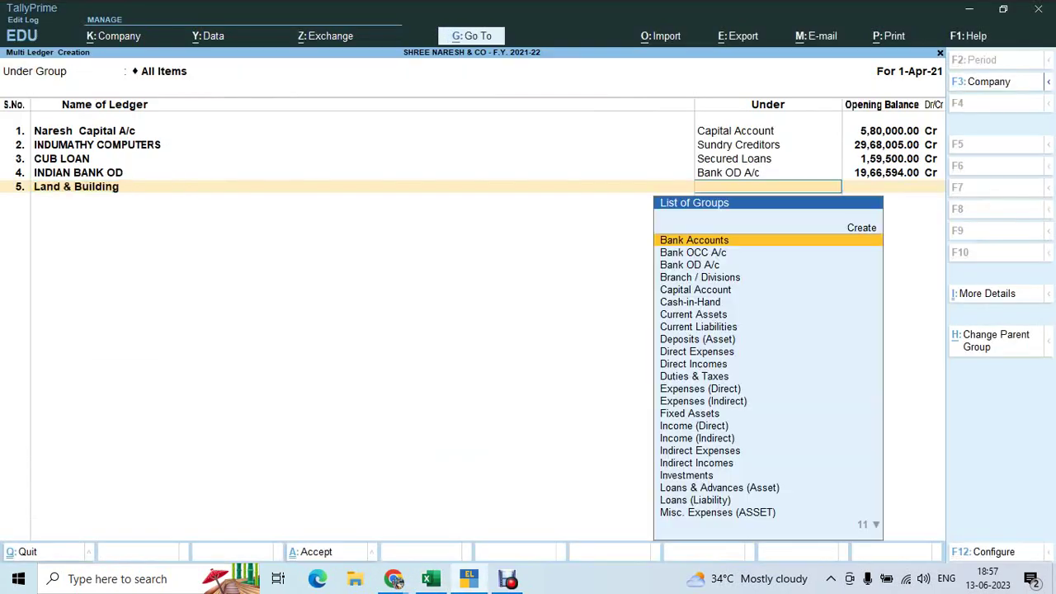
text(fix)
key(Return)
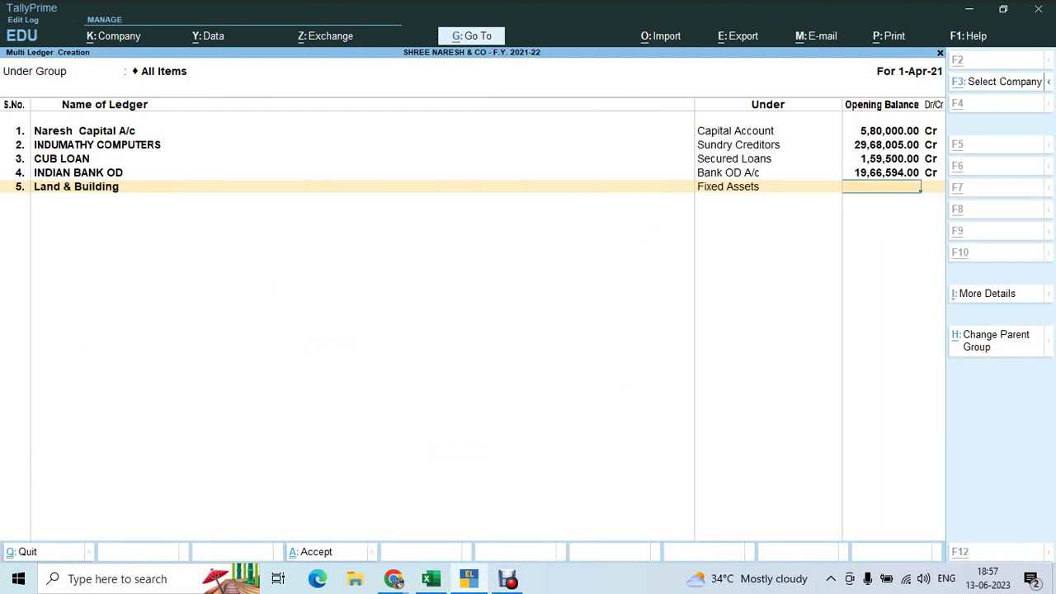
key(alt+Tab)
key(Right)
key(Right)
key(ctrl+c)
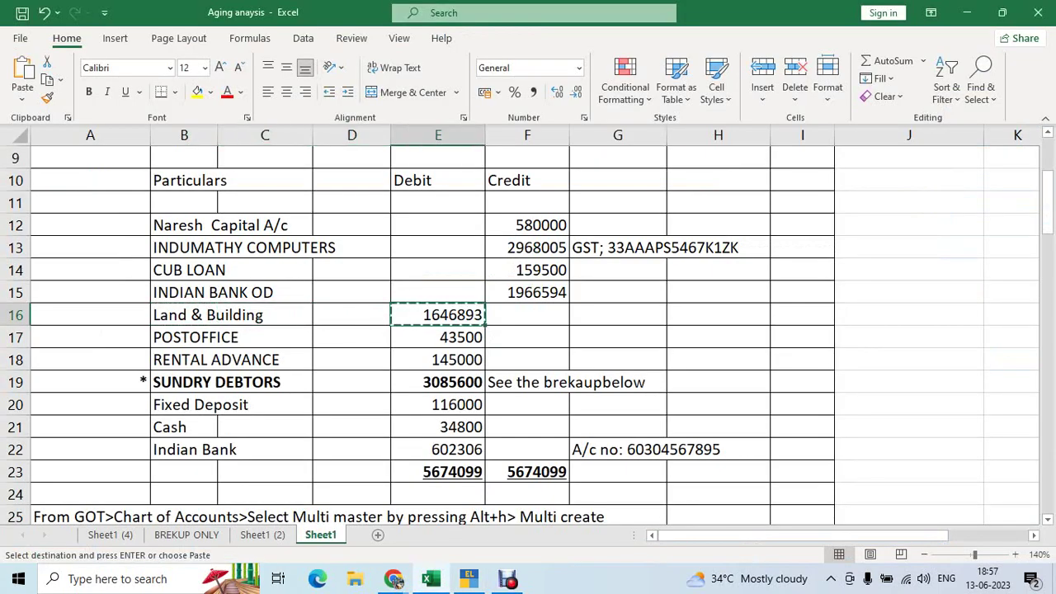
key(alt+Tab)
key(ctrl+alt+v)
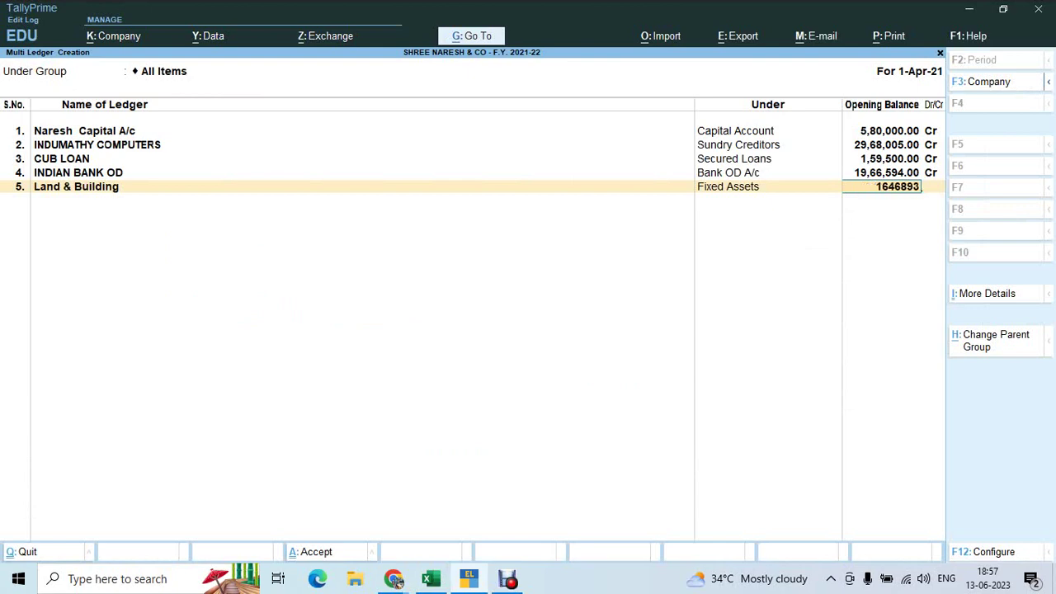
key(Return)
key(Return)
key(alt+Tab)
Copy POSTOFFICE from Excel into a ledger under Deposits (Asset) with 43,500 Dr
key(Down)
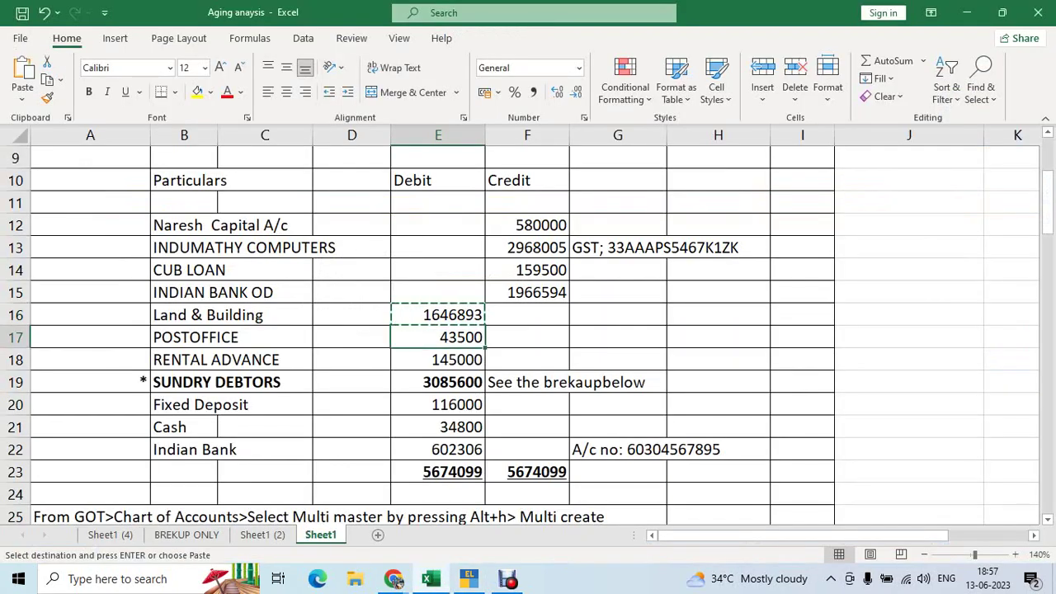
key(Left)
key(Left)
key(Left)
key(ctrl+c)
key(alt+Tab)
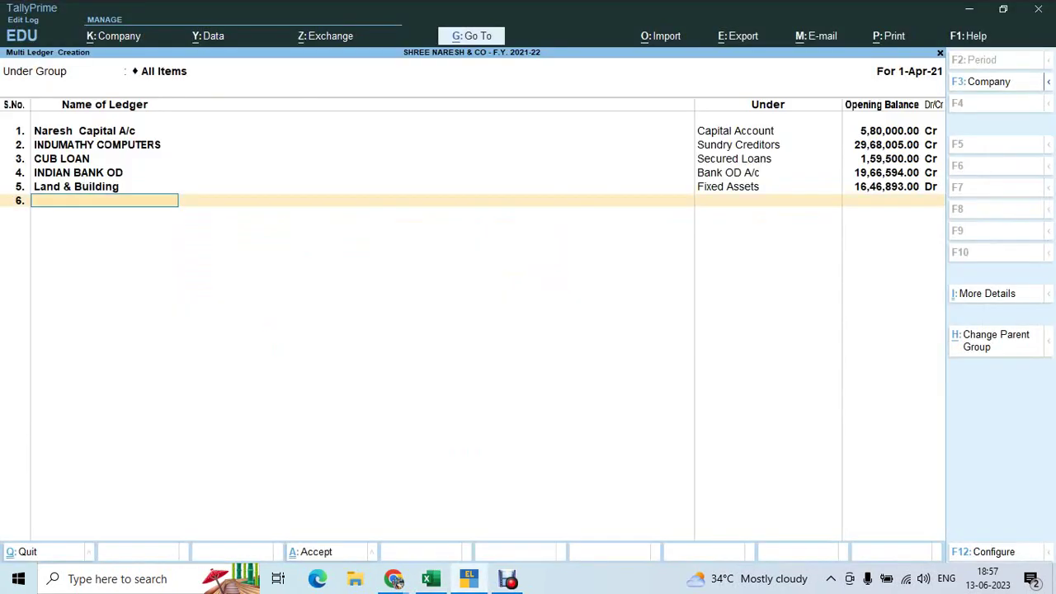
key(ctrl+alt+v)
key(Return)
text(De)
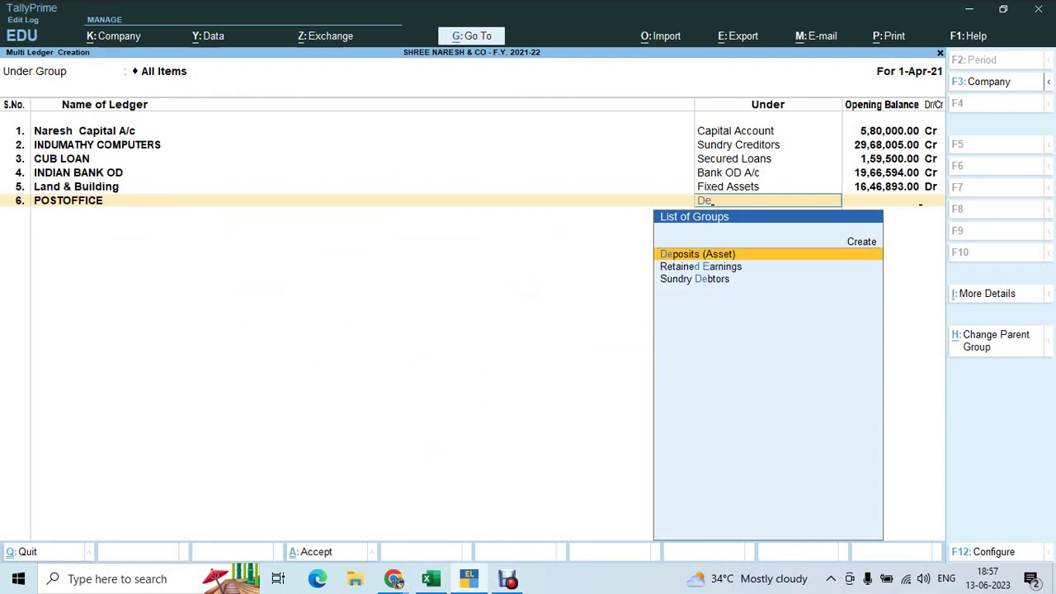
key(Return)
key(alt+Tab)
key(Right)
key(Right)
key(Right)
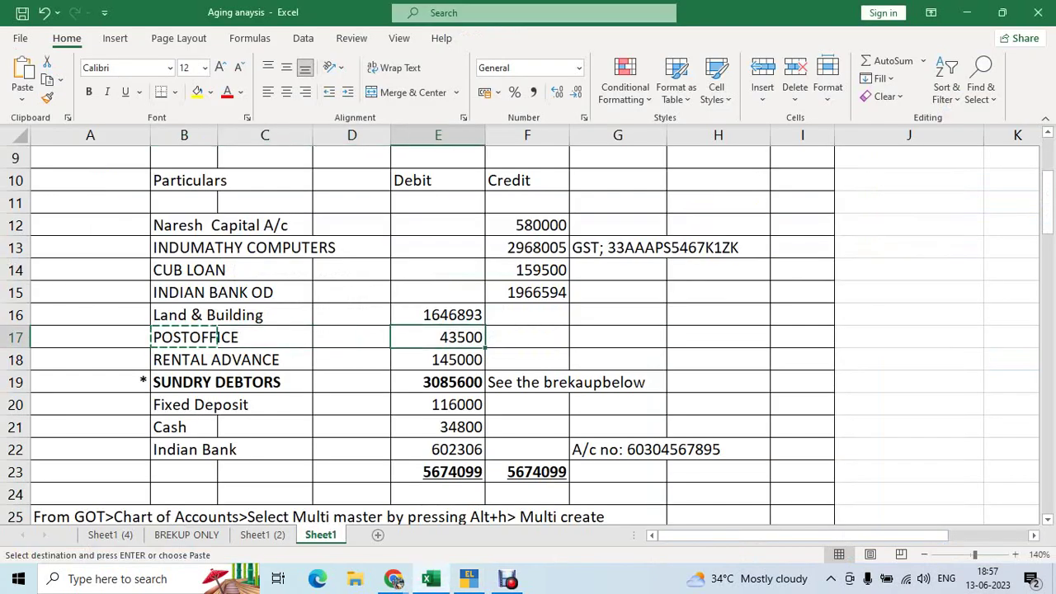
key(ctrl+c)
key(alt+Tab)
key(ctrl+alt+v)
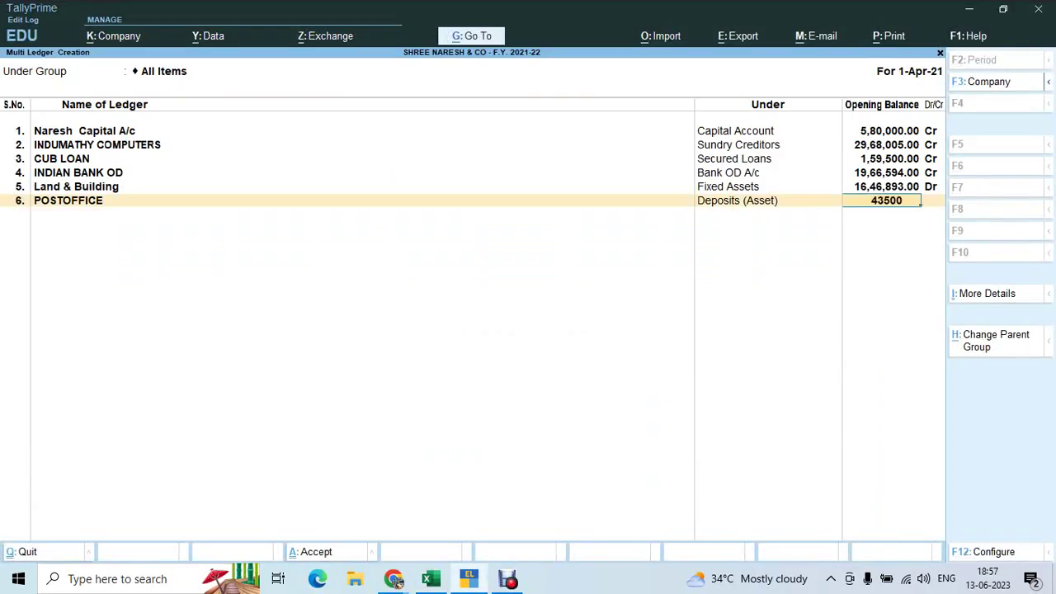
key(Return)
key(Return)
Add the RENTAL ADVANCE ledger under Deposits (Asset) with a 1,45,000 Dr opening balance
key(alt+Tab)
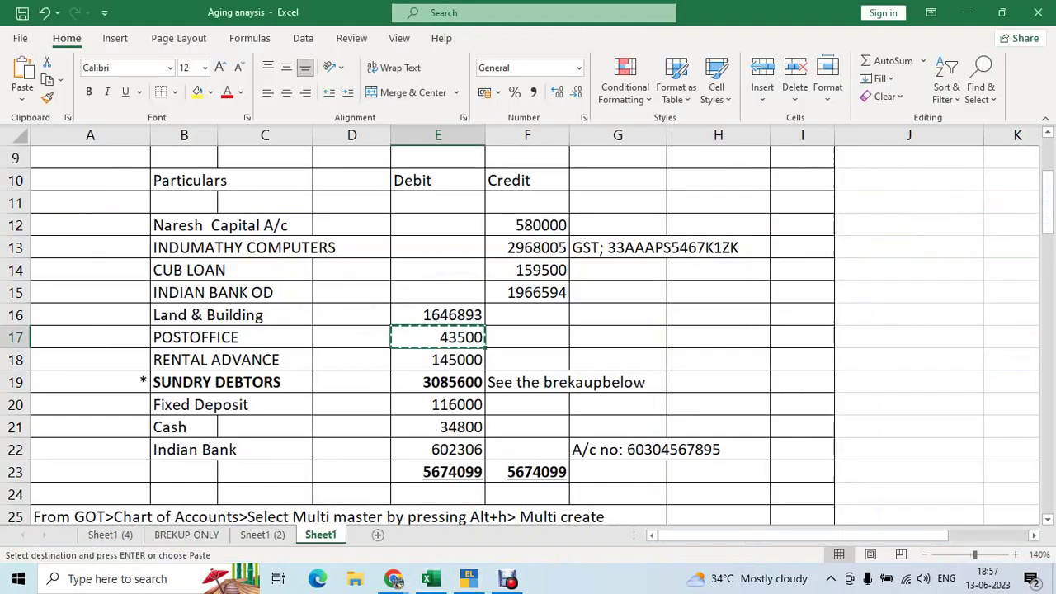
key(Down)
key(Left)
key(Left)
key(Left)
key(ctrl+c)
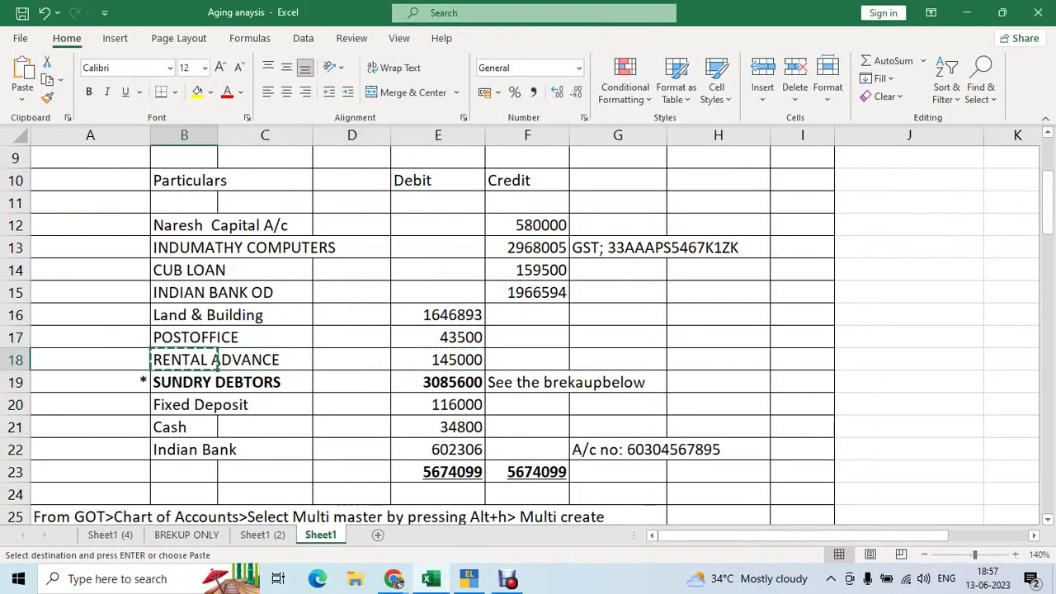
key(alt+Tab)
key(ctrl+v)
key(Return)
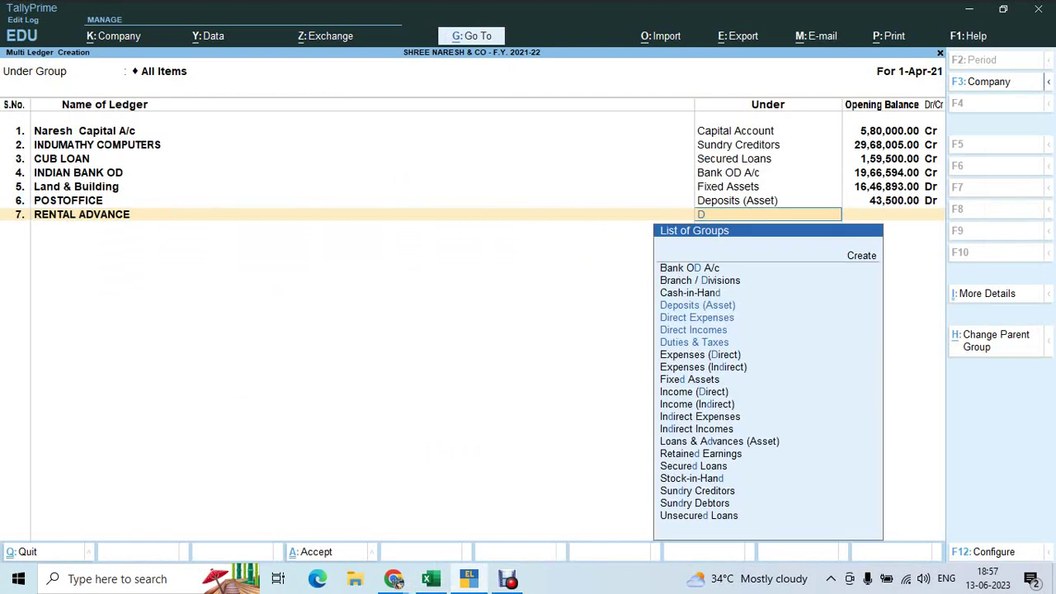
text(de)
key(Return)
key(alt+Tab)
key(Right)
key(Right)
key(Right)
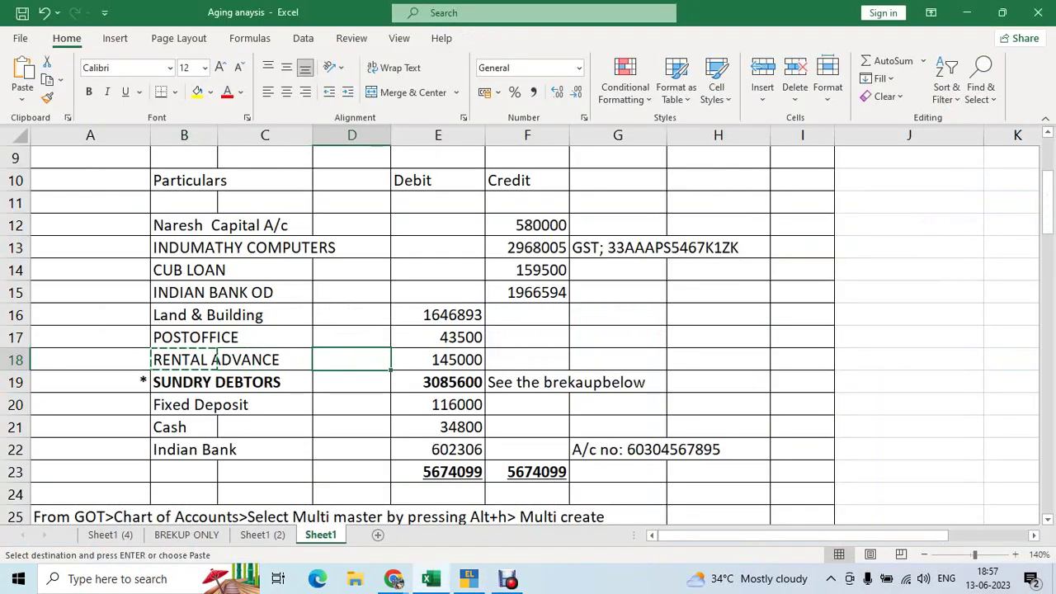
key(ctrl+c)
key(alt+Tab)
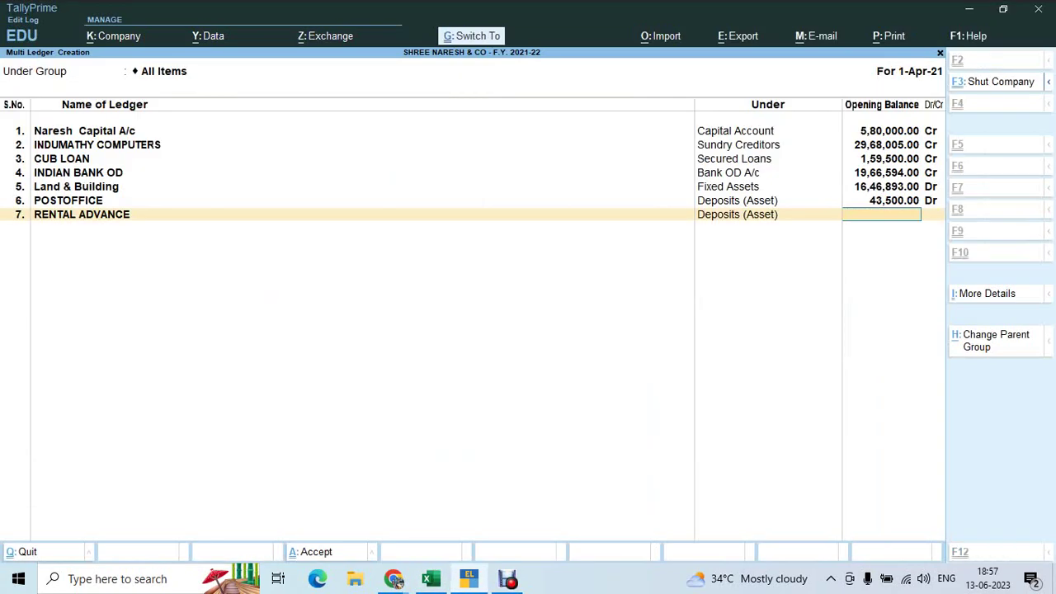
key(ctrl+v)
key(Return)
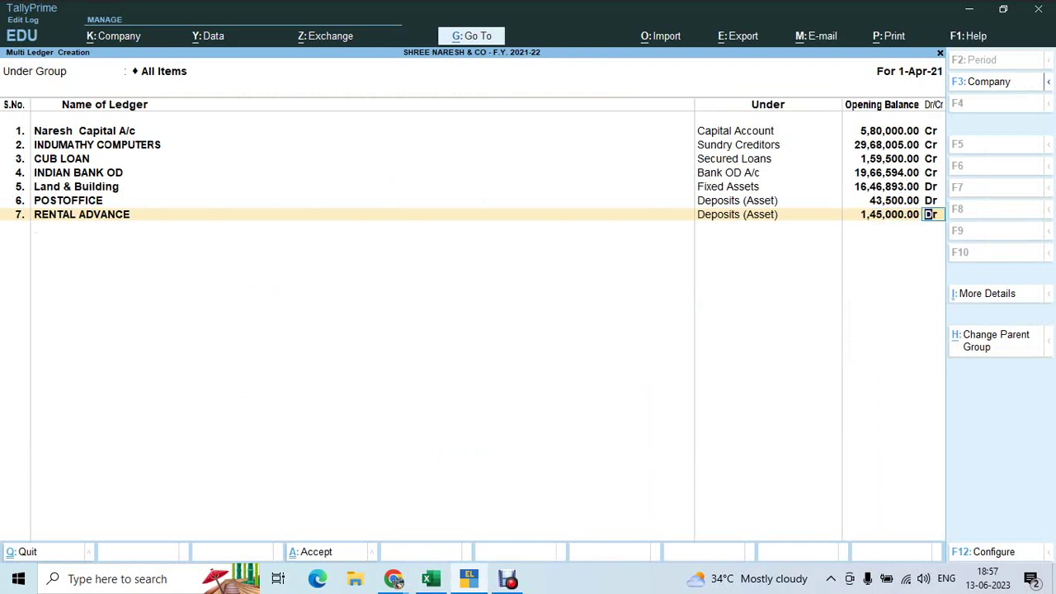
key(Return)
Add the Fixed Deposit ledger under Deposits (Asset) with a 1,16,000 Dr opening balance
key(alt+Tab)
key(Down)
key(Down)
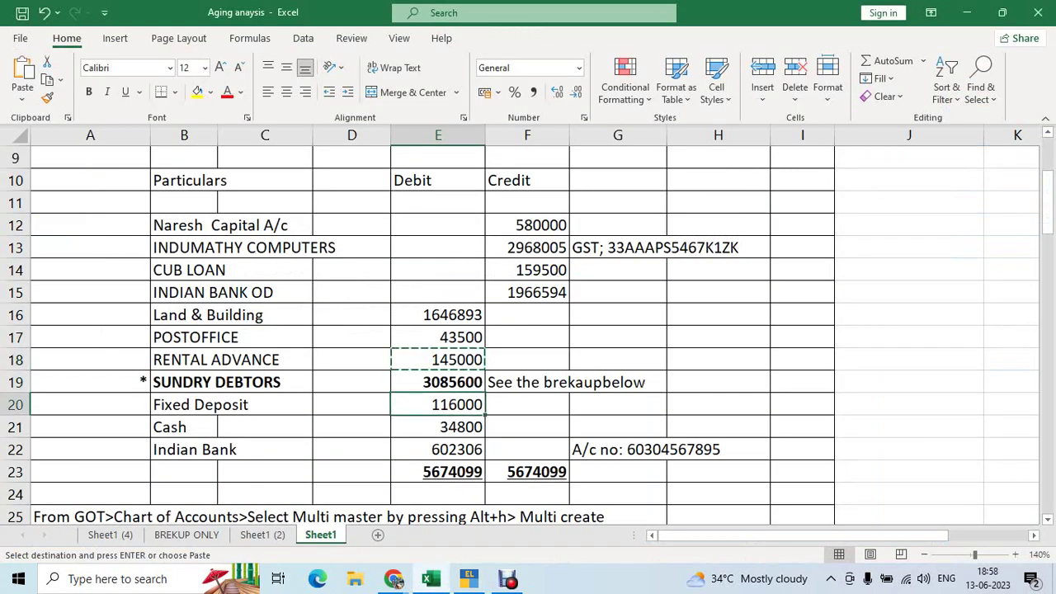
key(Left)
key(Left)
key(Left)
key(ctrl+c)
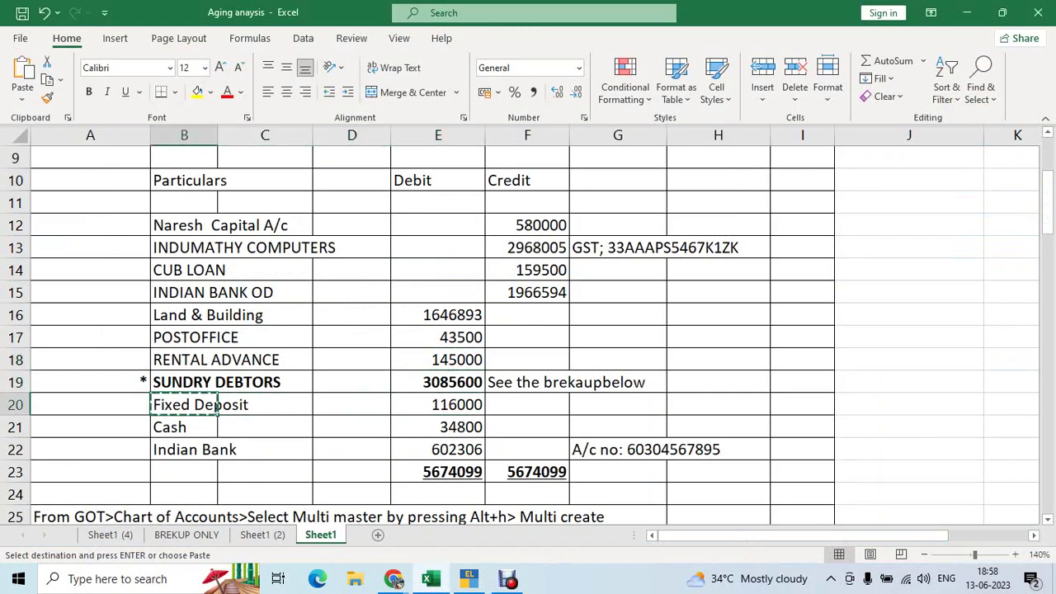
key(alt+Tab)
key(ctrl+v)
key(Return)
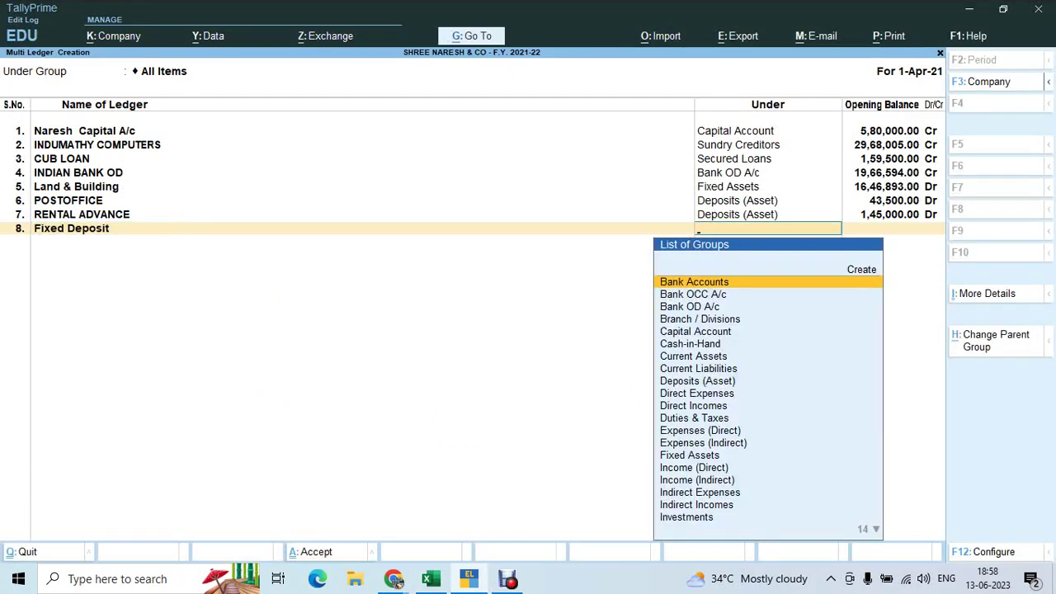
text(de)
key(Return)
key(alt+Tab)
key(Right)
key(Right)
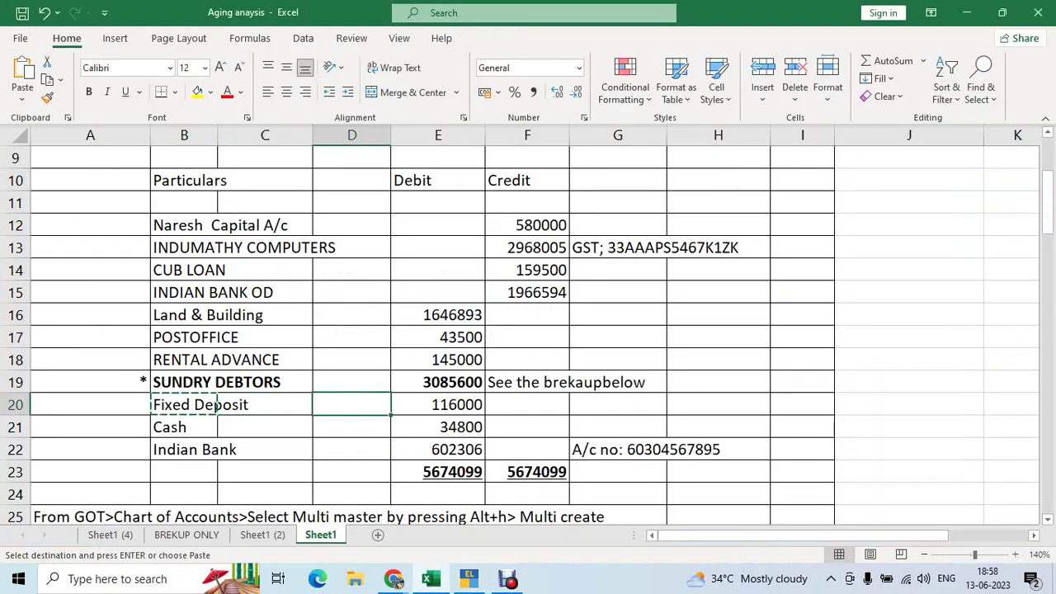
key(Right)
key(ctrl+c)
key(alt+Tab)
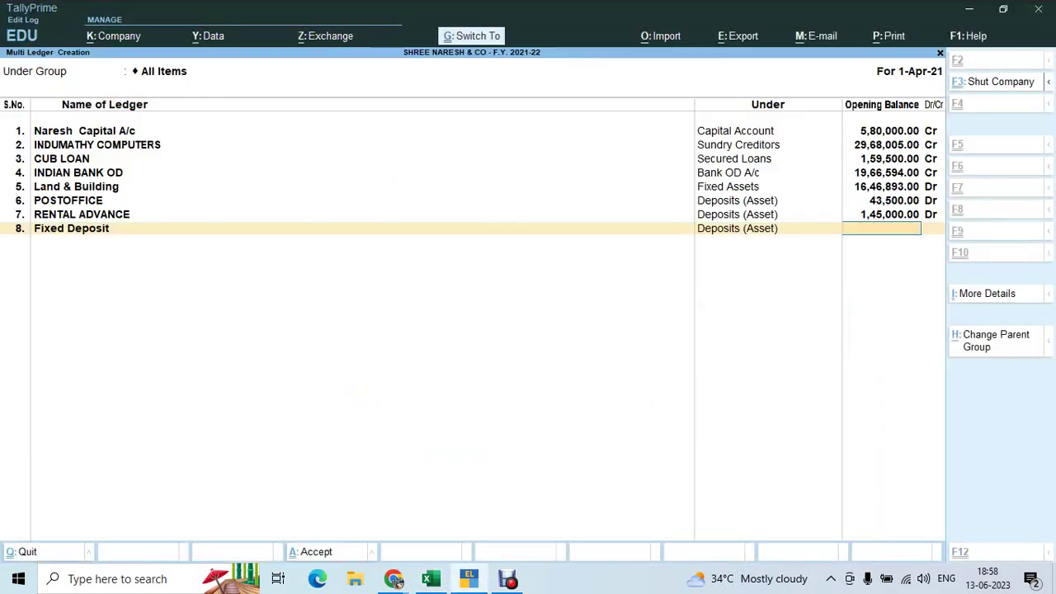
key(ctrl+alt+v)
key(Return)
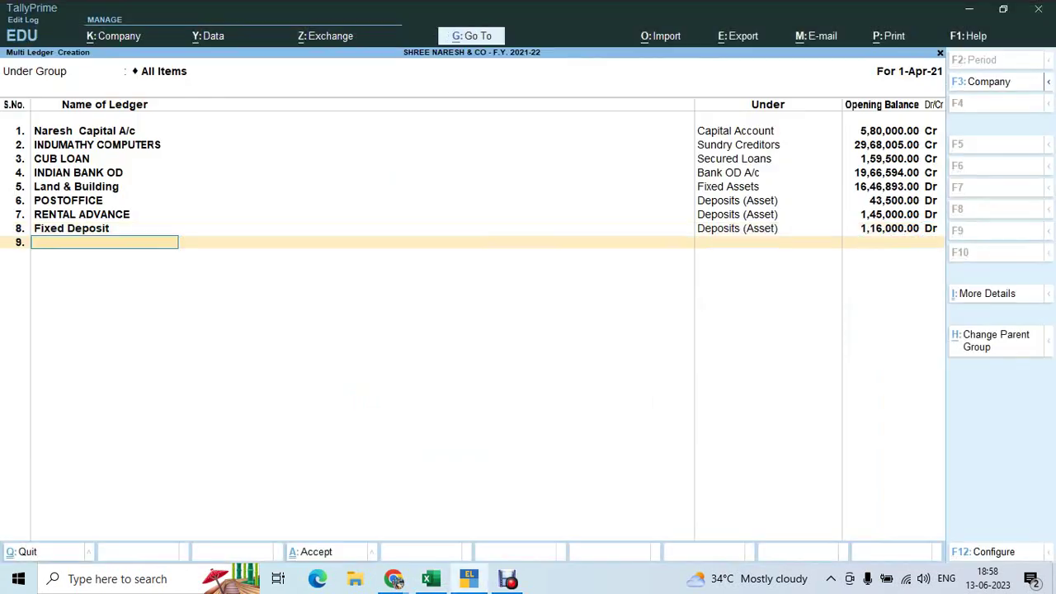
Save all the newly entered ledgers and return to Gateway of Tally
key(Return)
key(y)
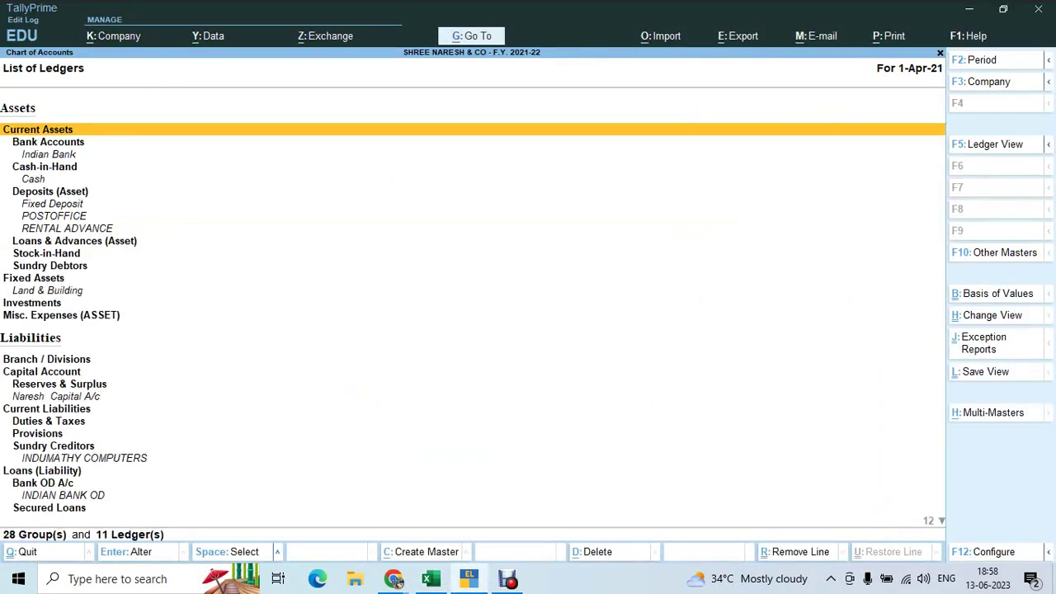
key(Escape)
key(Escape)
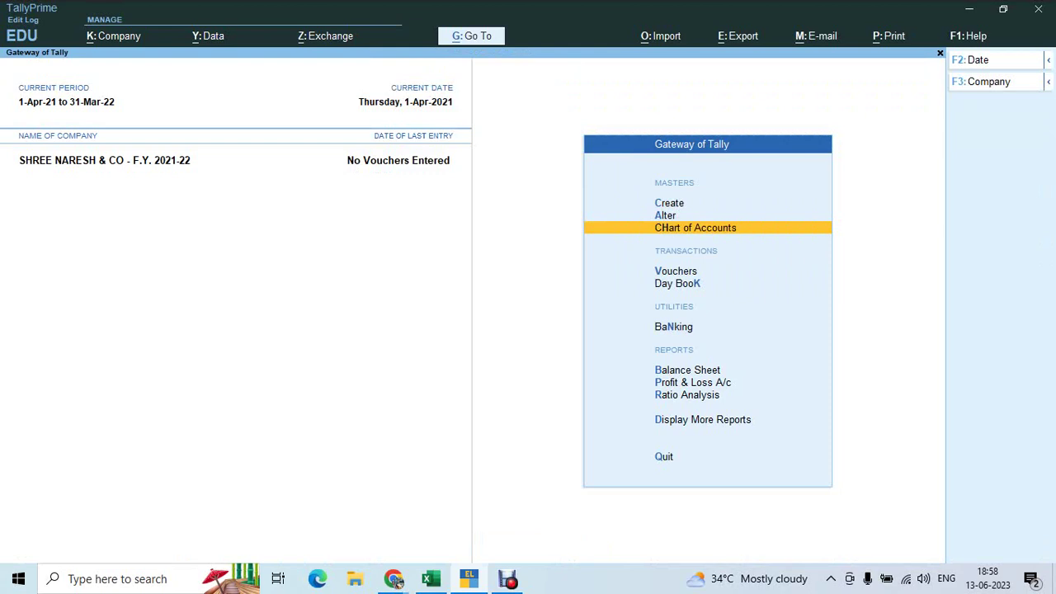
Review the Balance Sheet's asset groups and its 30,85,600 opening difference, then return to Excel
key(b)
key(Right)
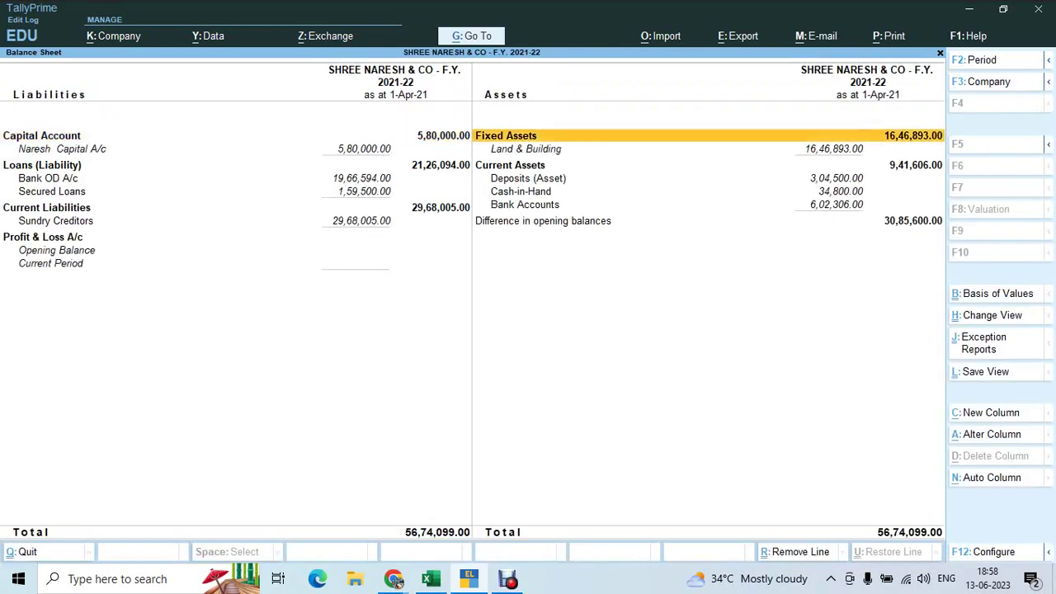
key(Down)
key(Down)
key(Down)
key(Down)
key(Down)
key(Up)
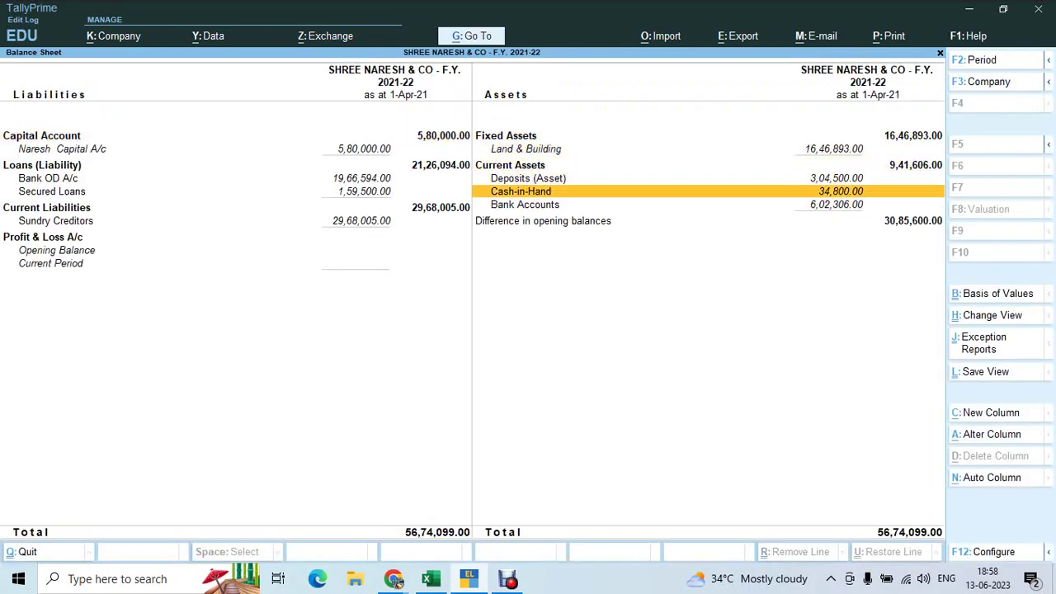
key(alt+Tab)
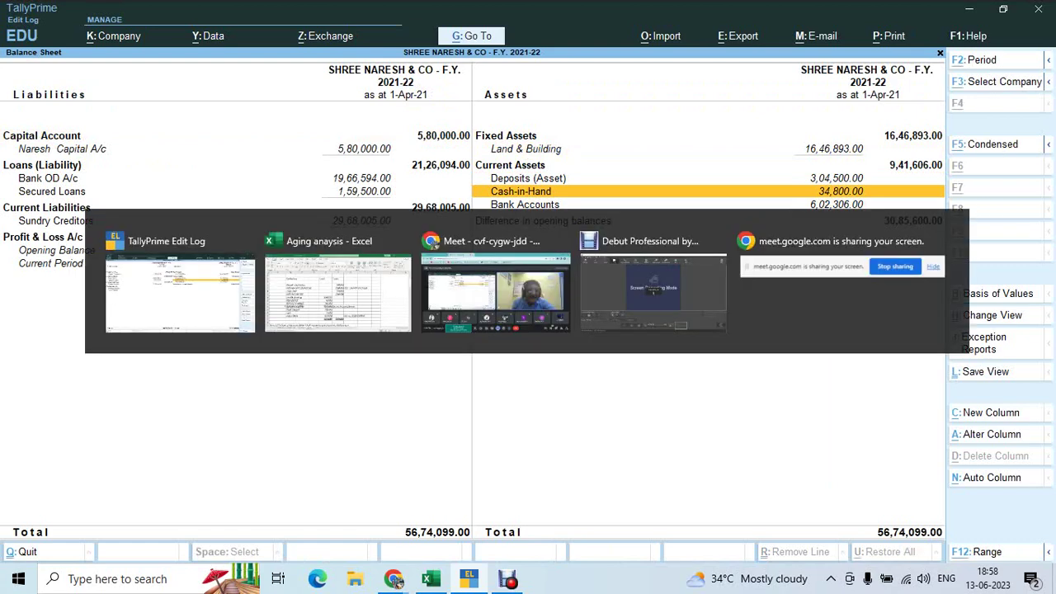
key(Escape)
Switch to the BREKUP ONLY sheet and move to the top of the debtors breakup table
key(Up)
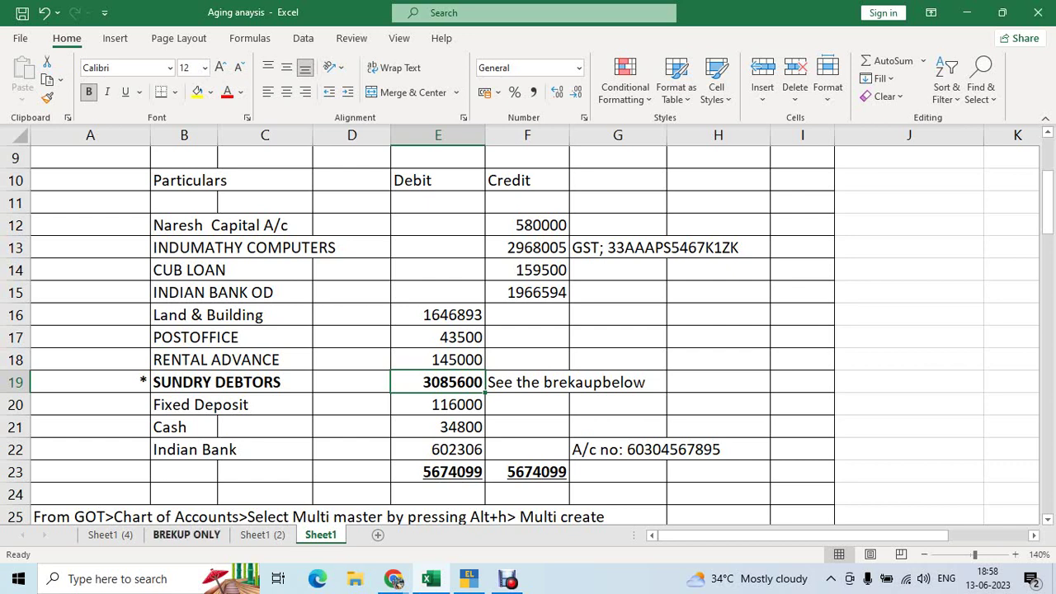
click(187, 535)
click(255, 258)
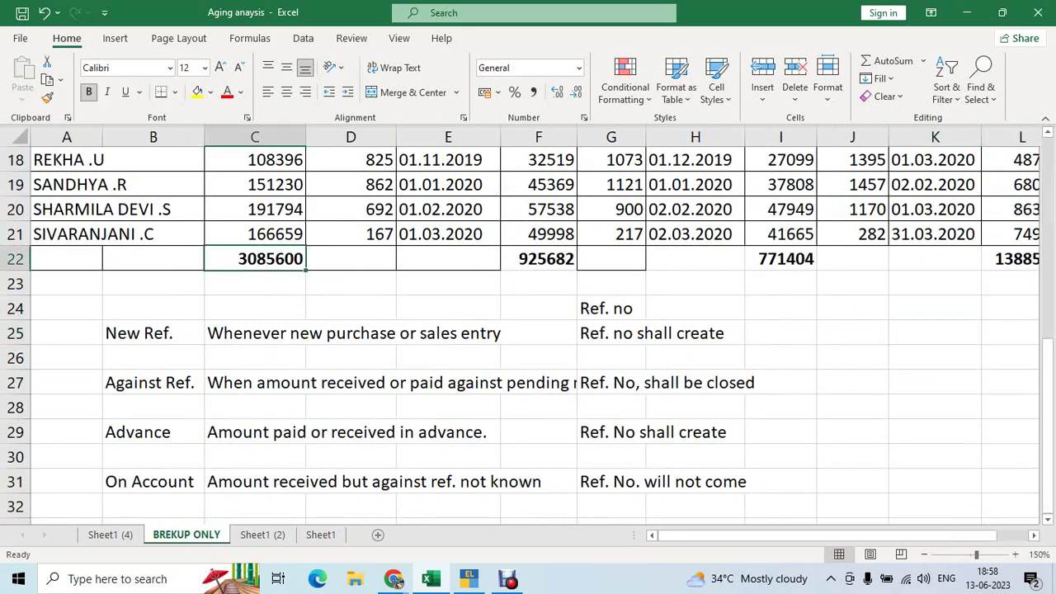
key(Up)
key(Up)
key(Up)
key(Up)
key(Up)
key(Up)
key(Up)
key(Up)
key(Up)
key(Up)
key(Up)
key(Up)
key(Up)
key(Up)
key(Up)
key(Up)
key(Up)
key(Up)
key(Up)
key(Up)
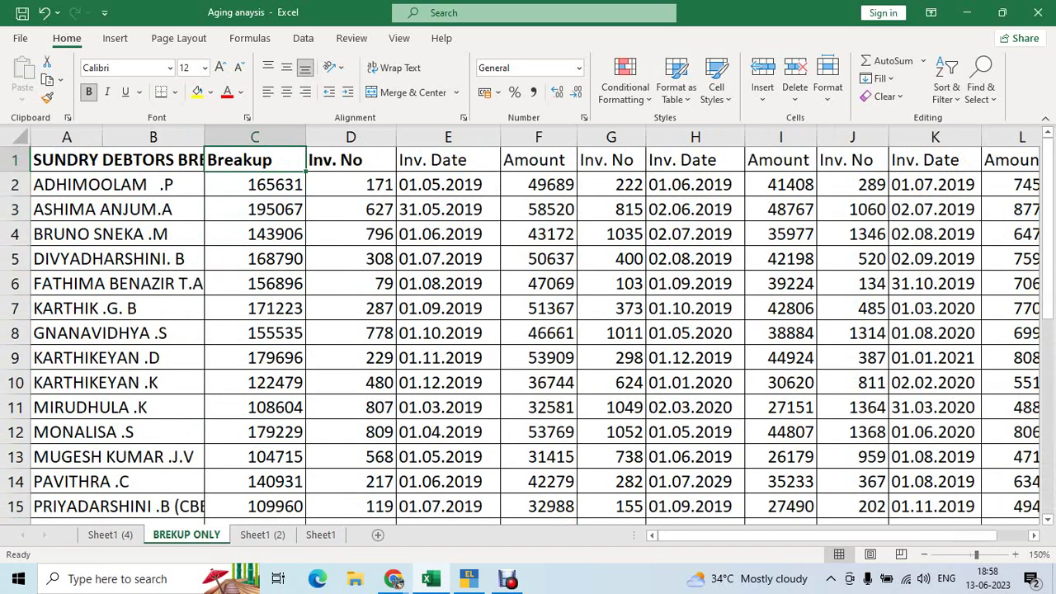
key(Left)
key(Left)
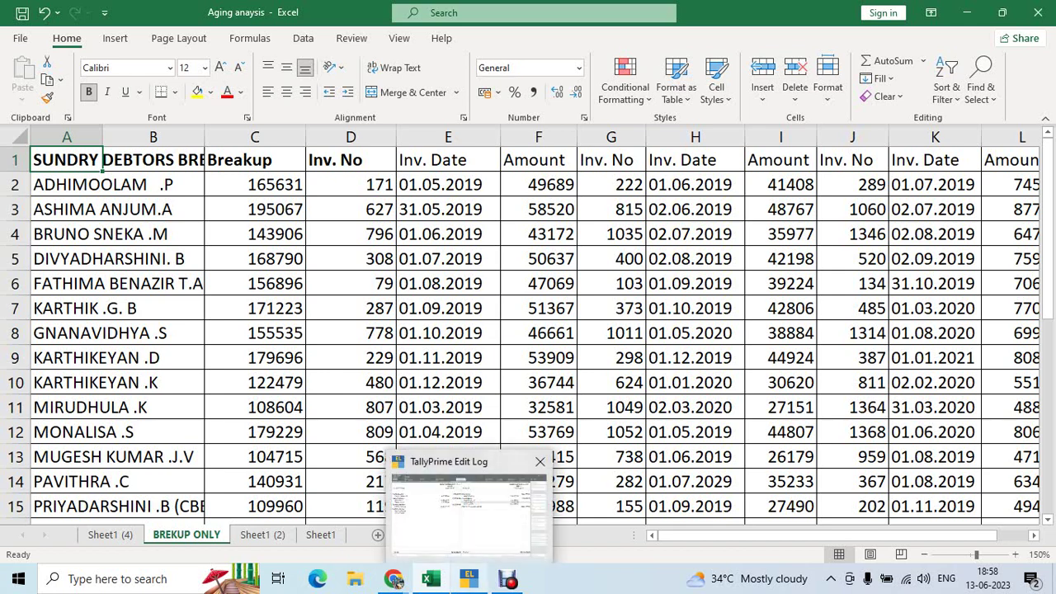
Close the Balance Sheet and start a new Multi Ledger Creation from the Ledgers masters
click(468, 580)
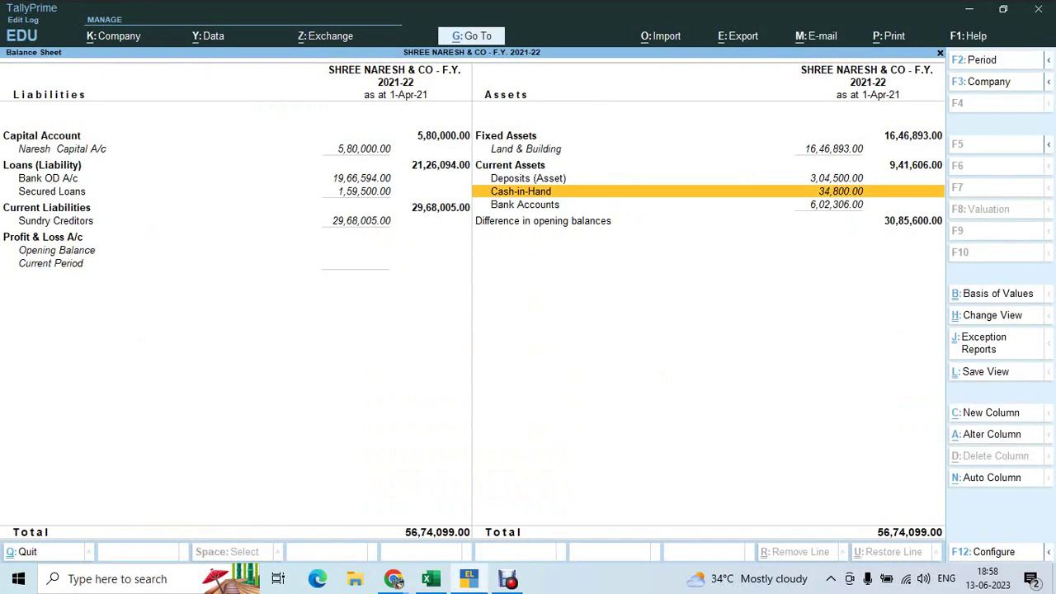
key(Escape)
key(Up)
key(Up)
key(Up)
key(Up)
key(Up)
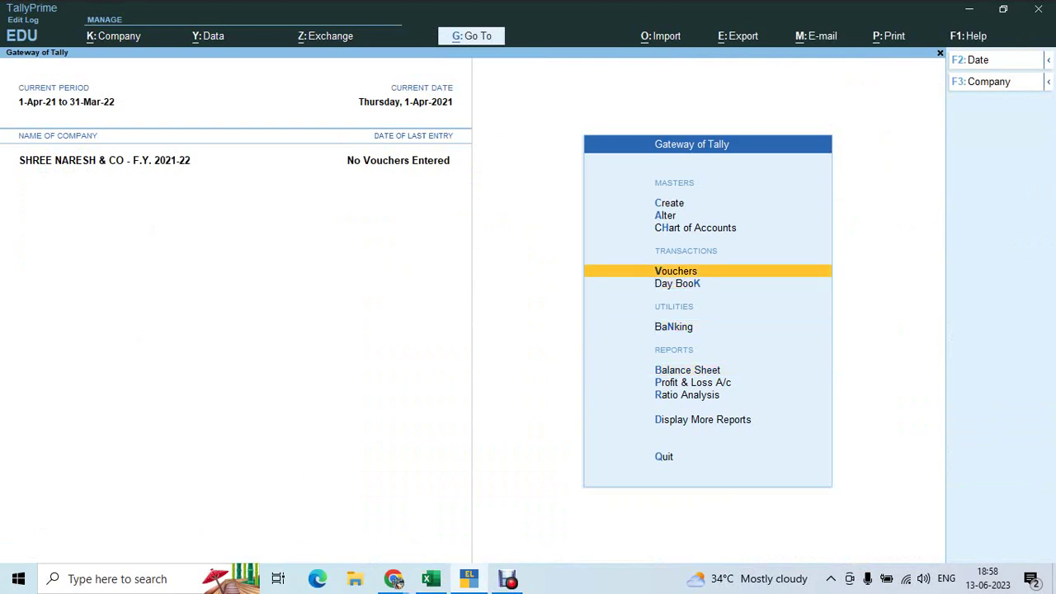
key(Down)
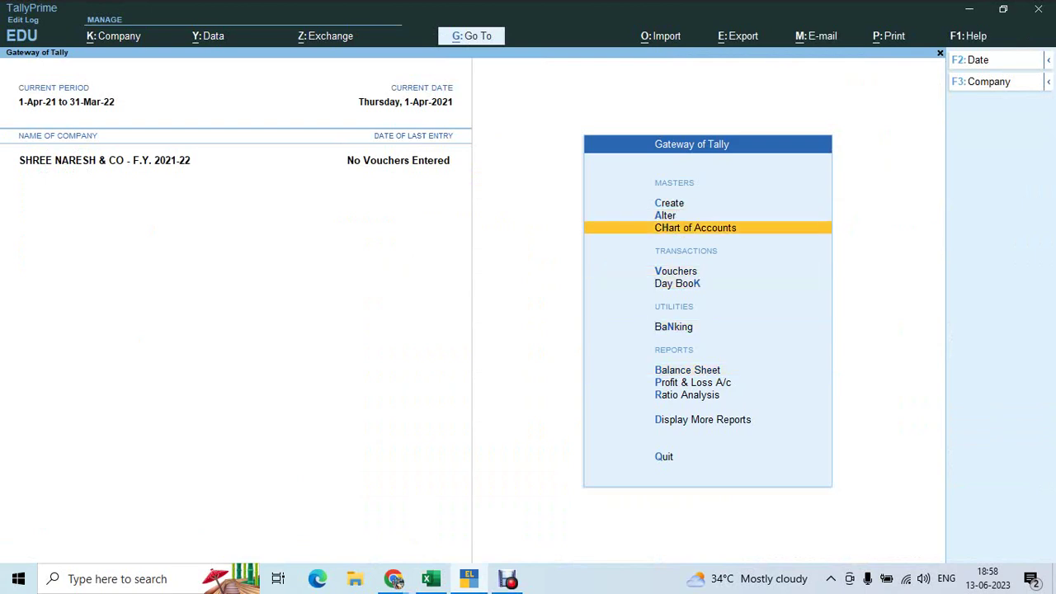
key(Return)
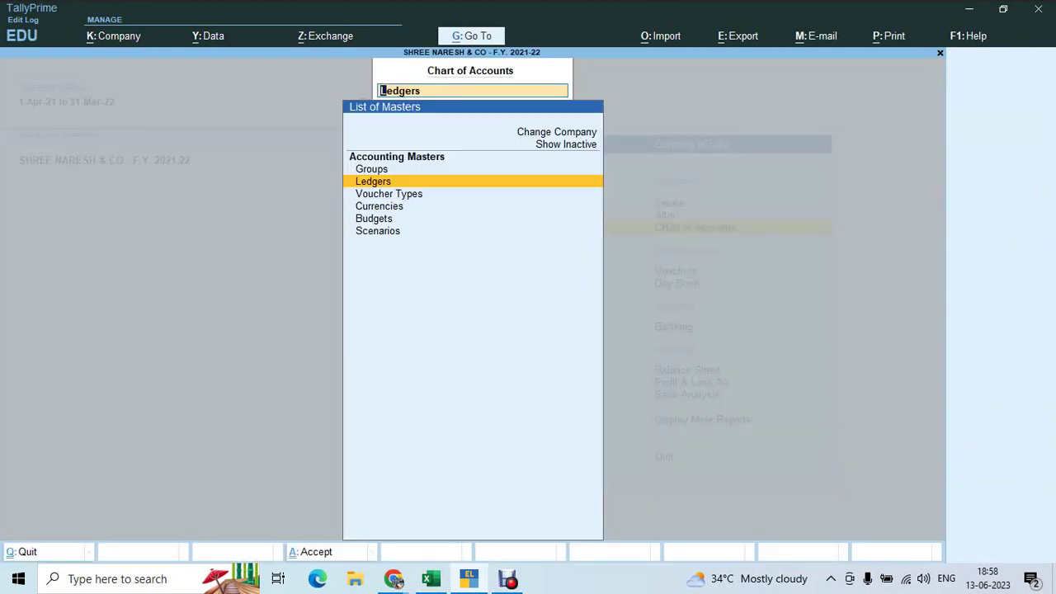
key(Escape)
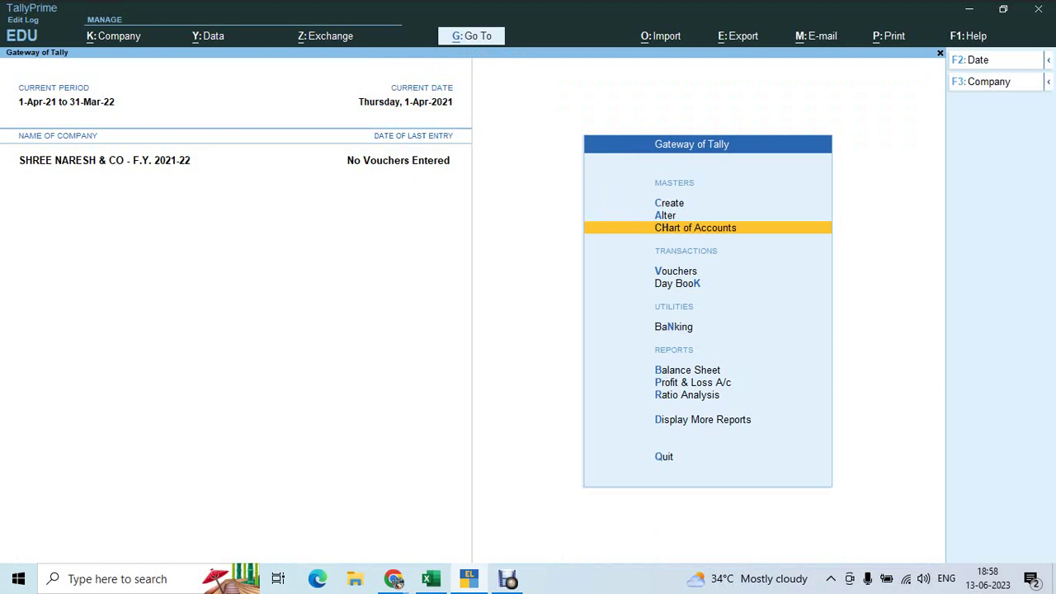
key(Return)
key(Return)
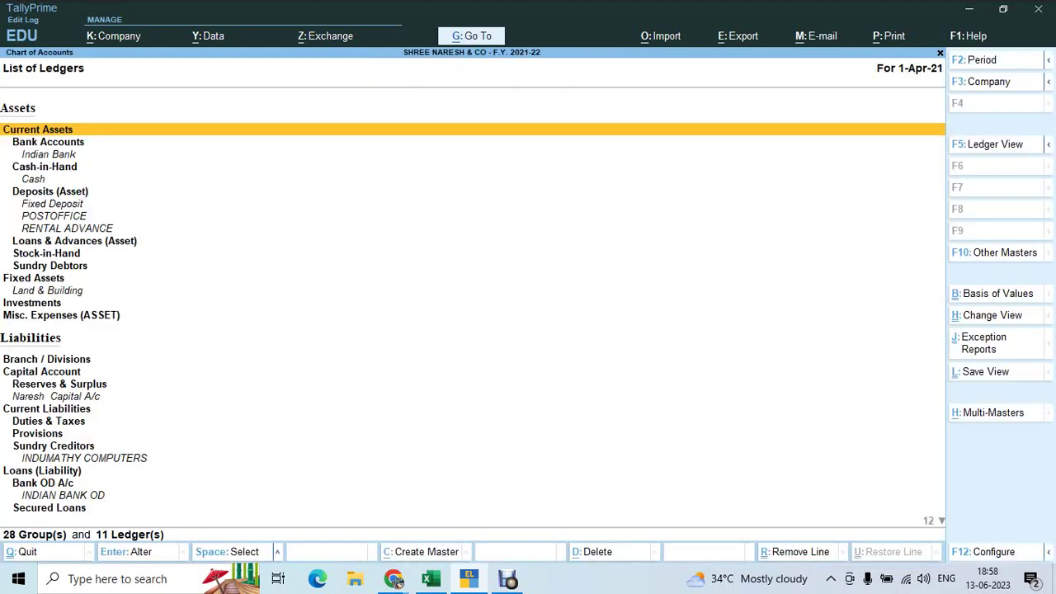
key(alt+h)
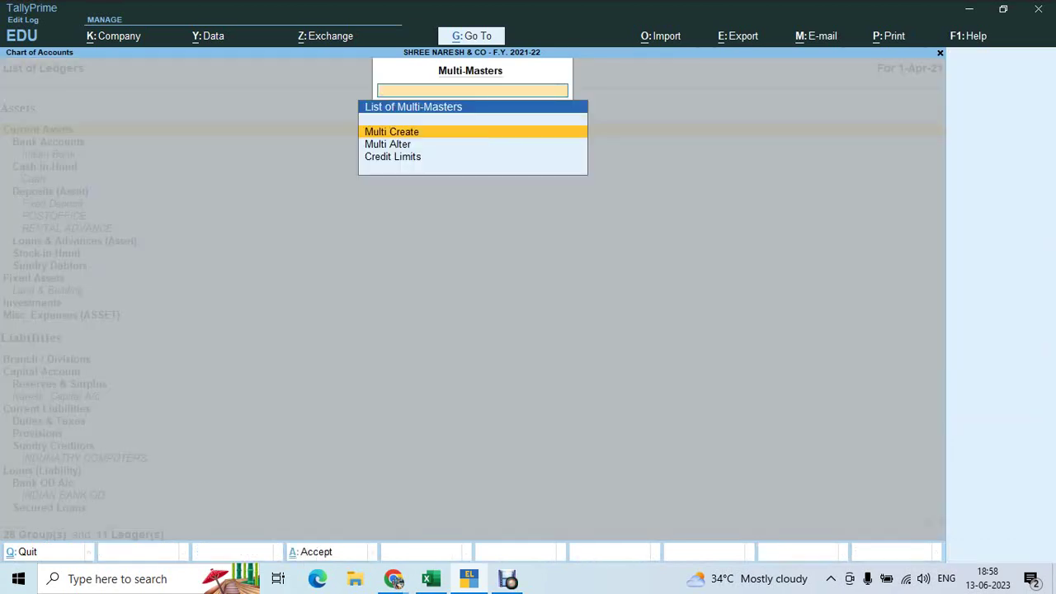
key(Return)
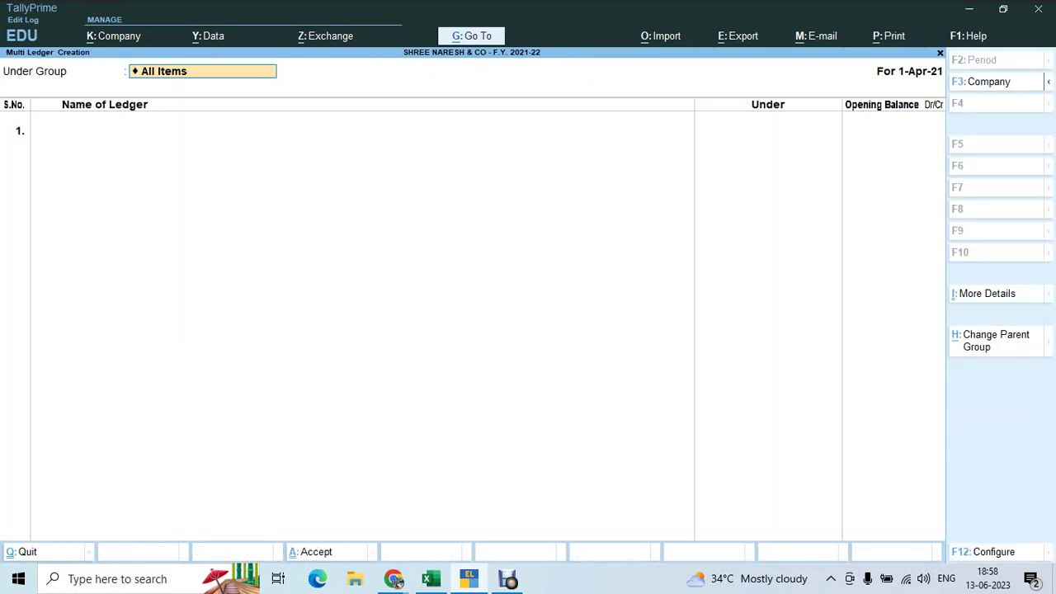
Set the Under Group to Sundry Debtors, then switch to the Excel breakup workbook
key(BackSpace)
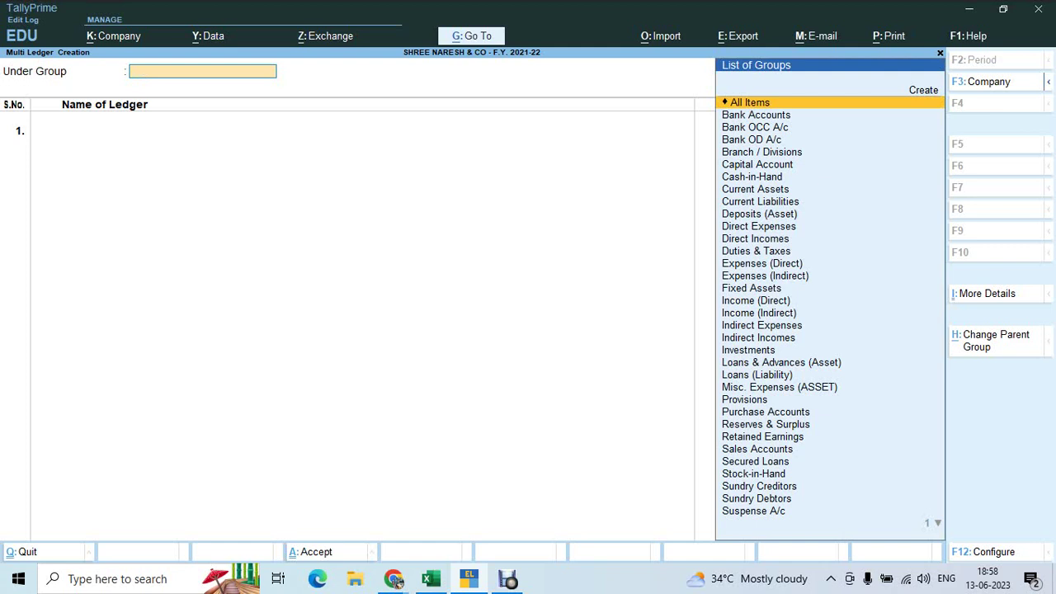
text(Sun)
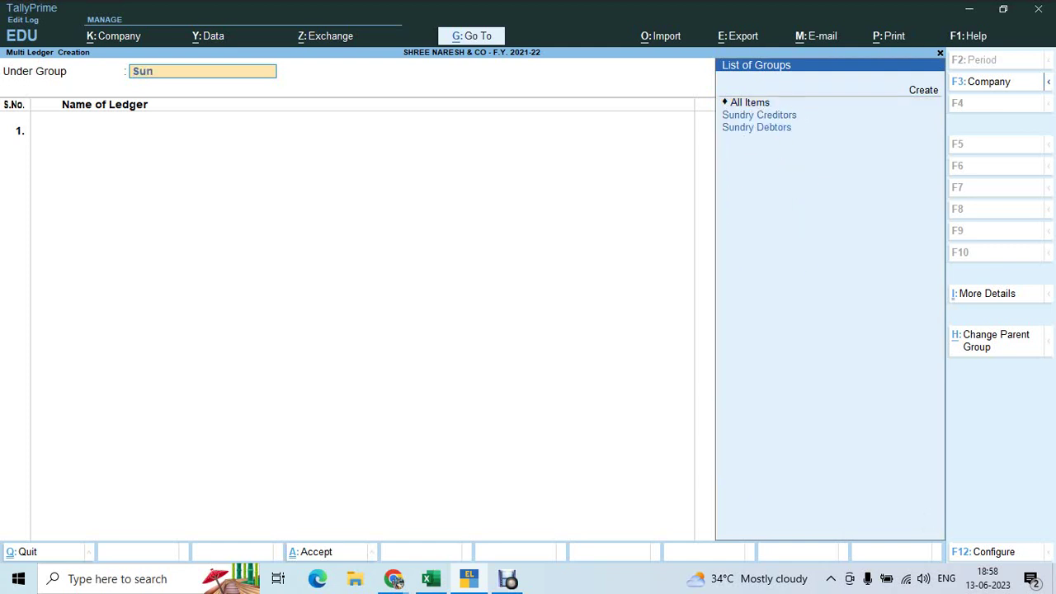
key(Down)
key(Down)
key(Return)
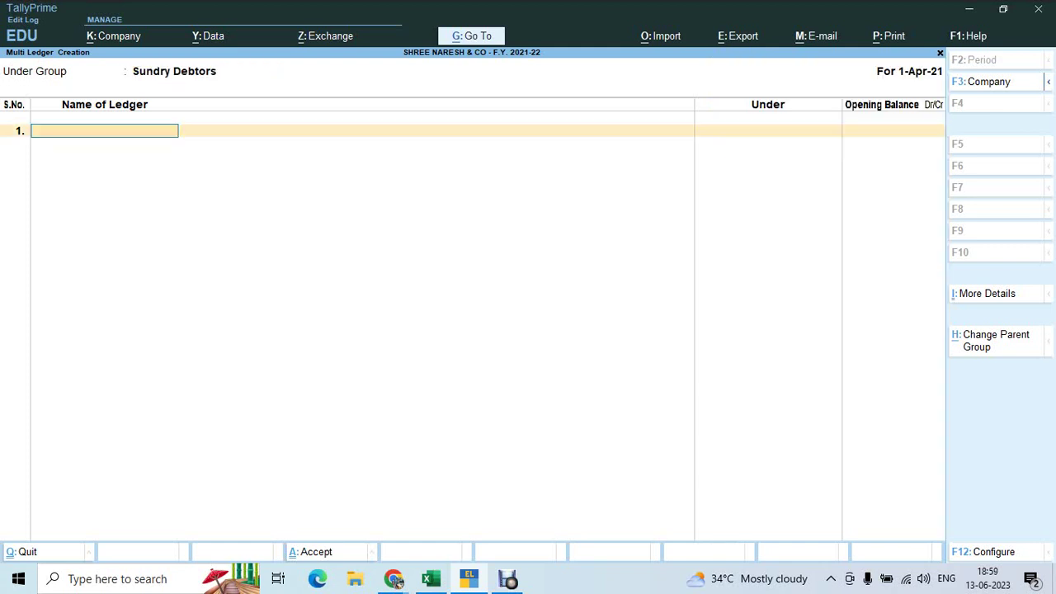
key(alt+Tab)
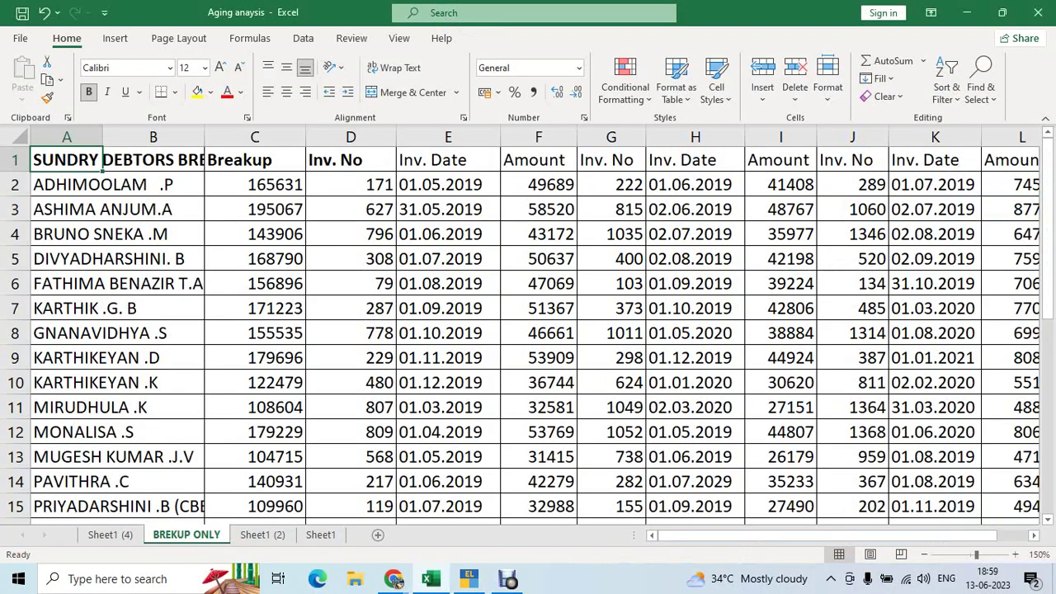
Copy the first debtor's name from cell A2 into the ledger name field
click(102, 184)
key(ctrl+c)
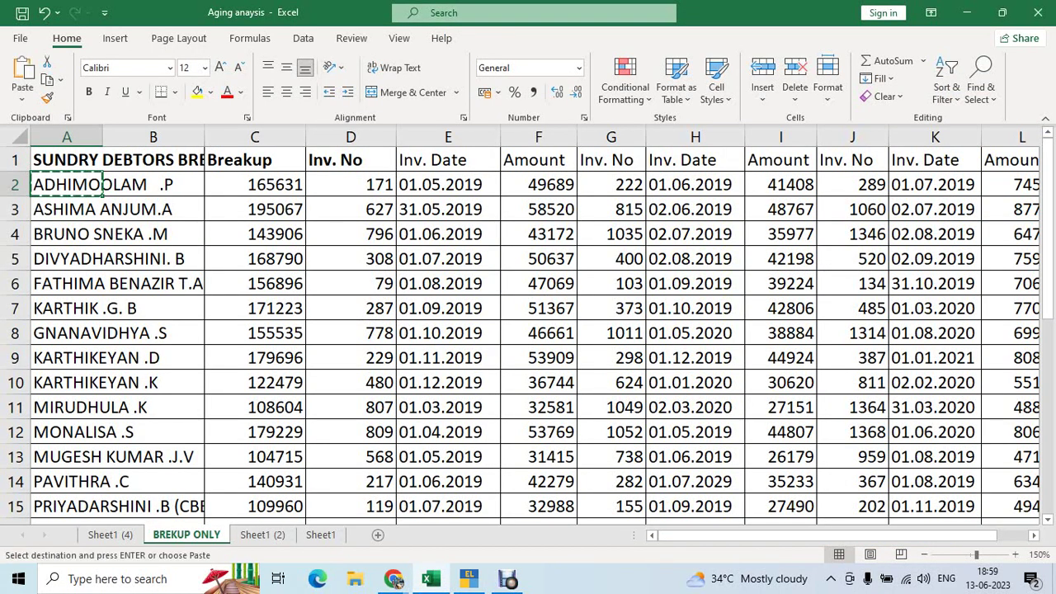
key(alt+Tab)
key(ctrl+v)
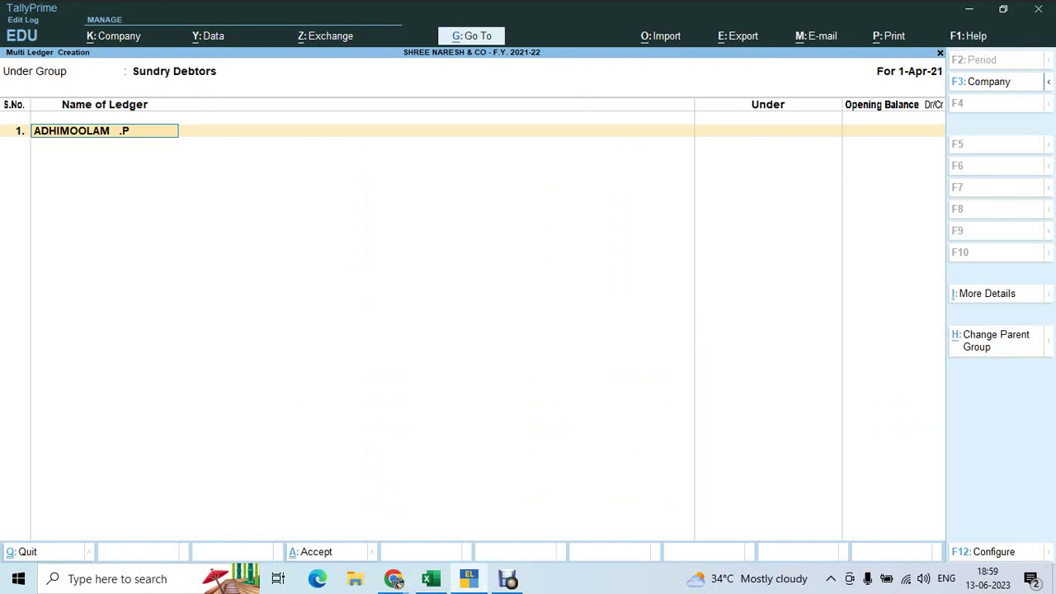
key(Return)
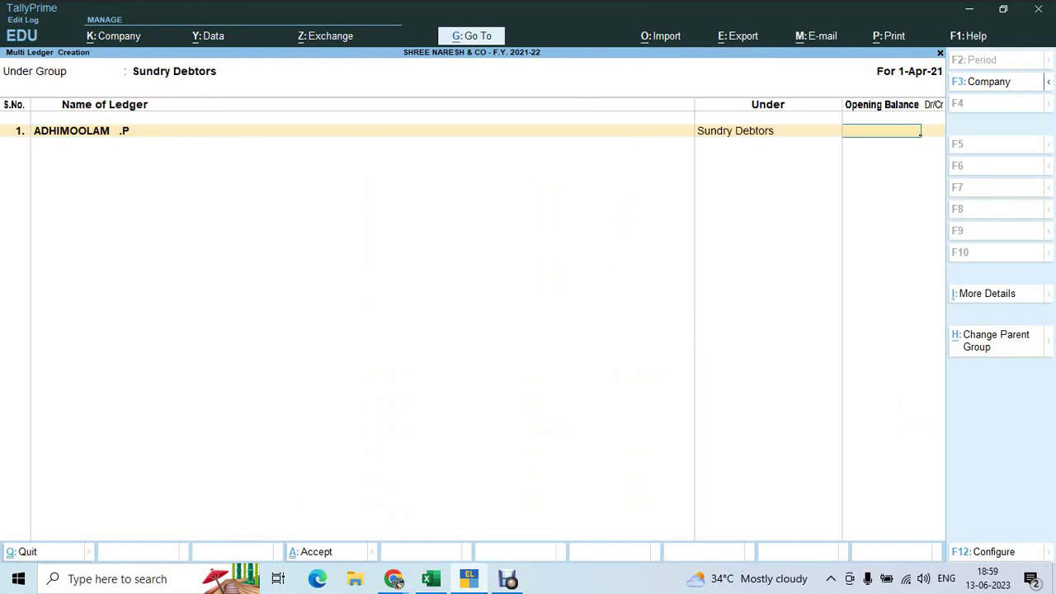
Copy the 165631 breakup amount from C2 and enter it as the opening balance
key(alt+Tab)
key(alt+Tab)
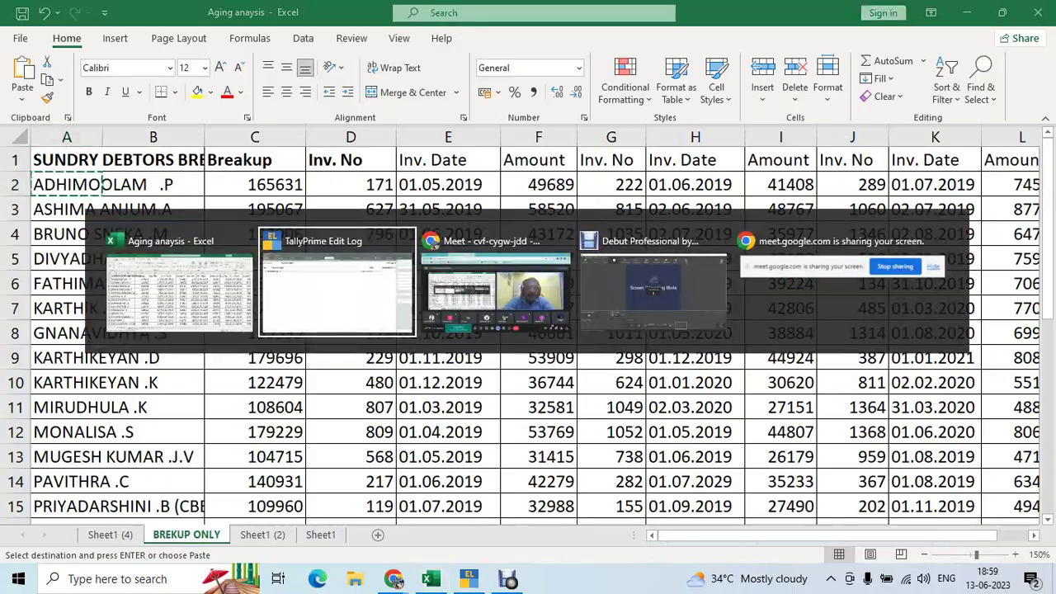
key(alt+Tab)
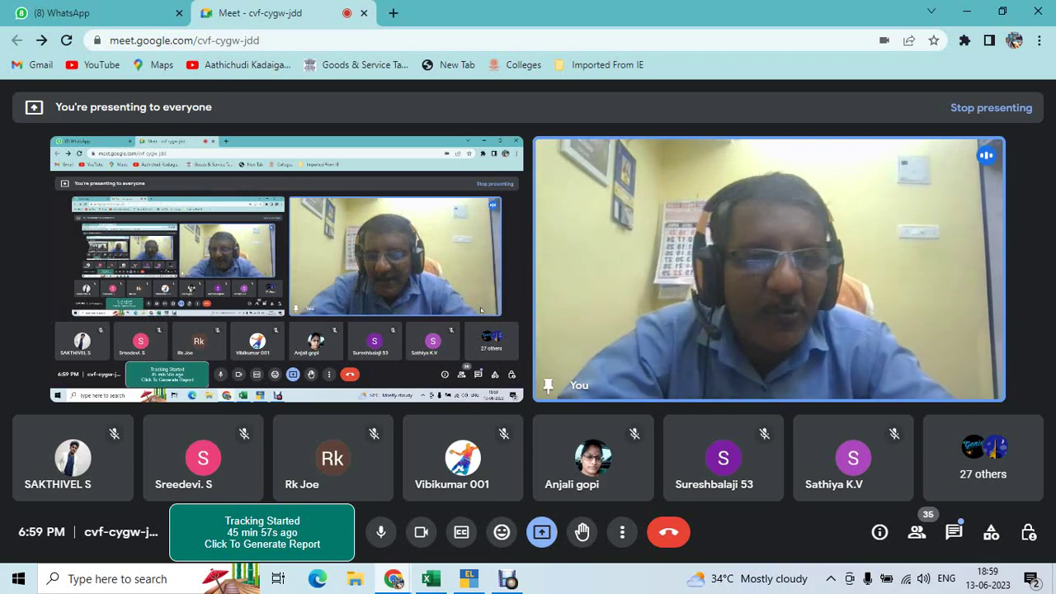
key(alt+Tab)
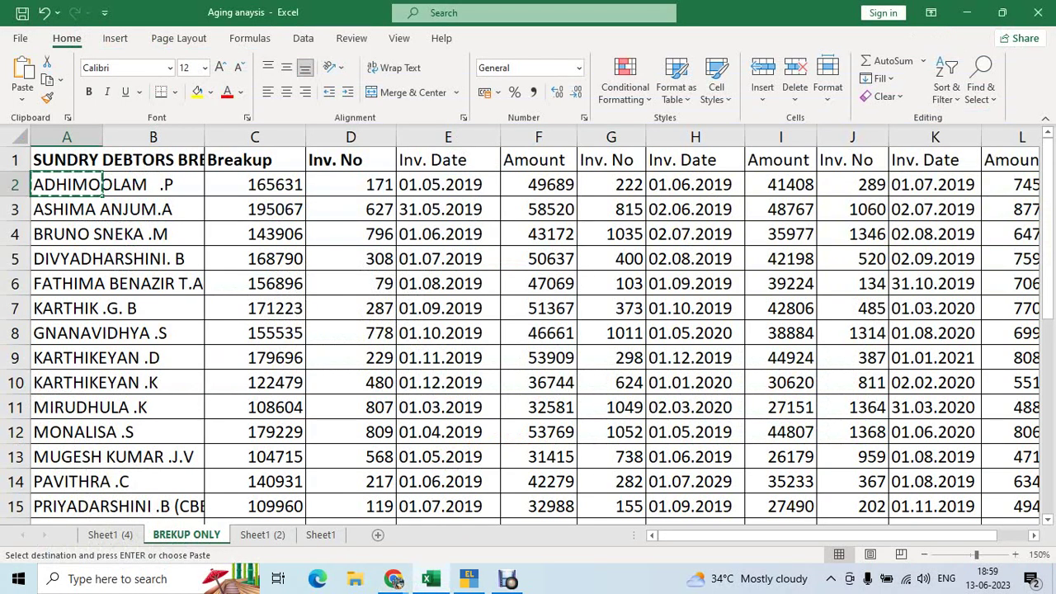
key(Right)
key(Right)
key(ctrl+c)
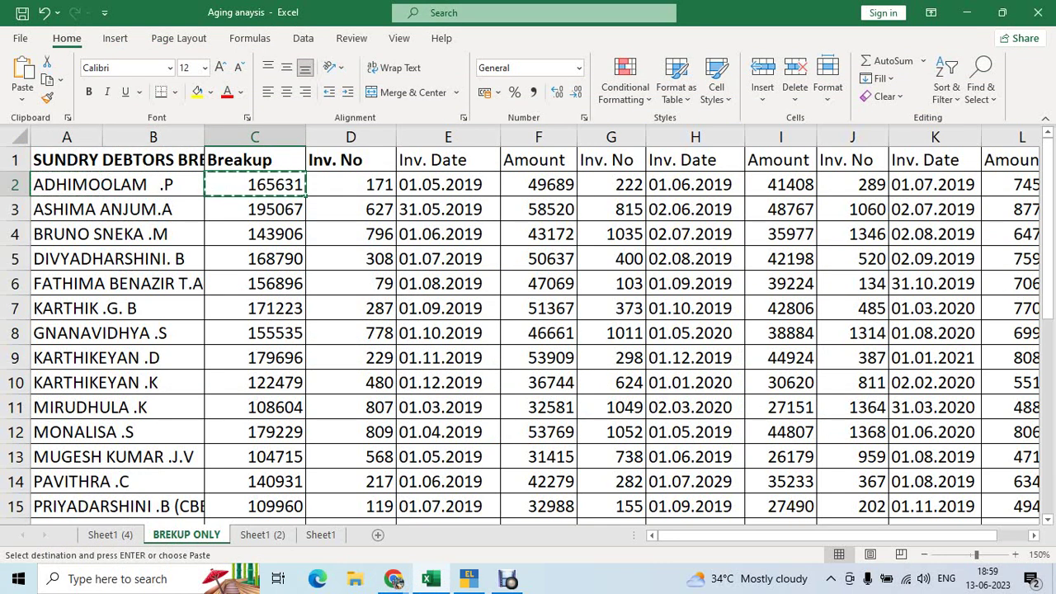
key(shift+space)
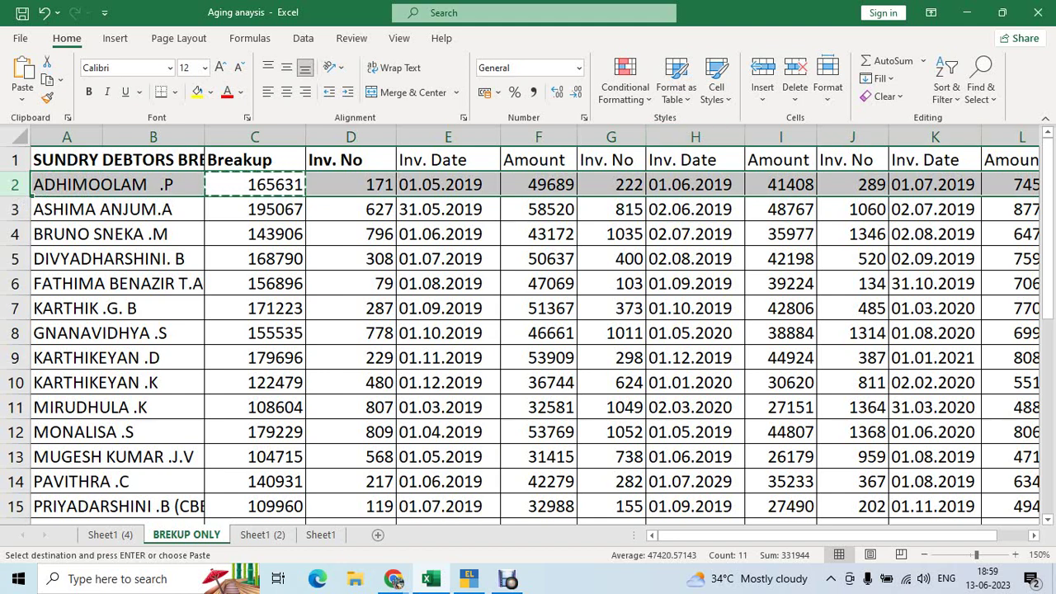
key(alt+Tab)
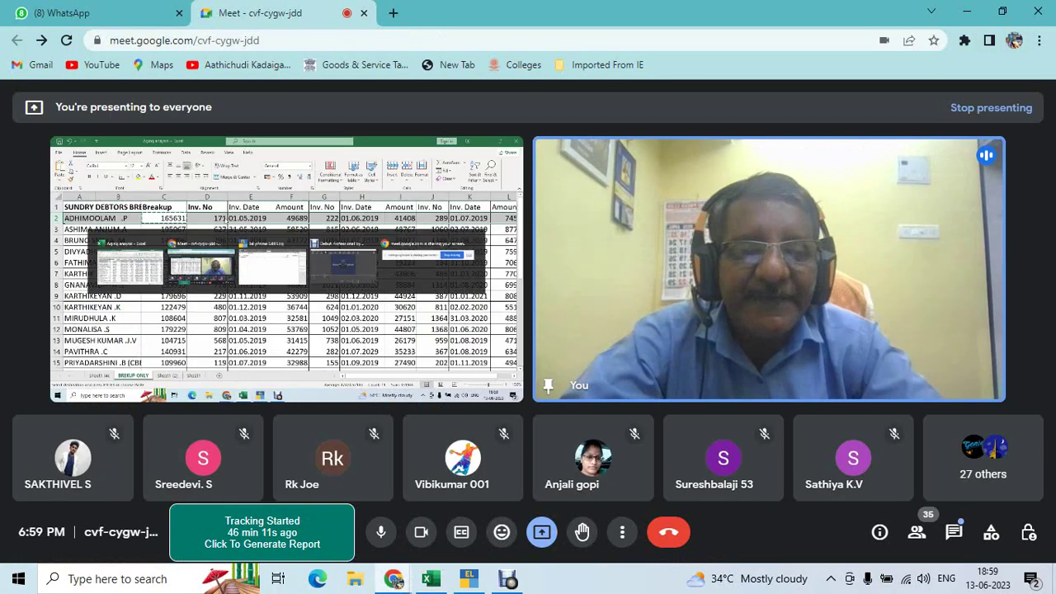
key(alt+Tab)
key(Tab)
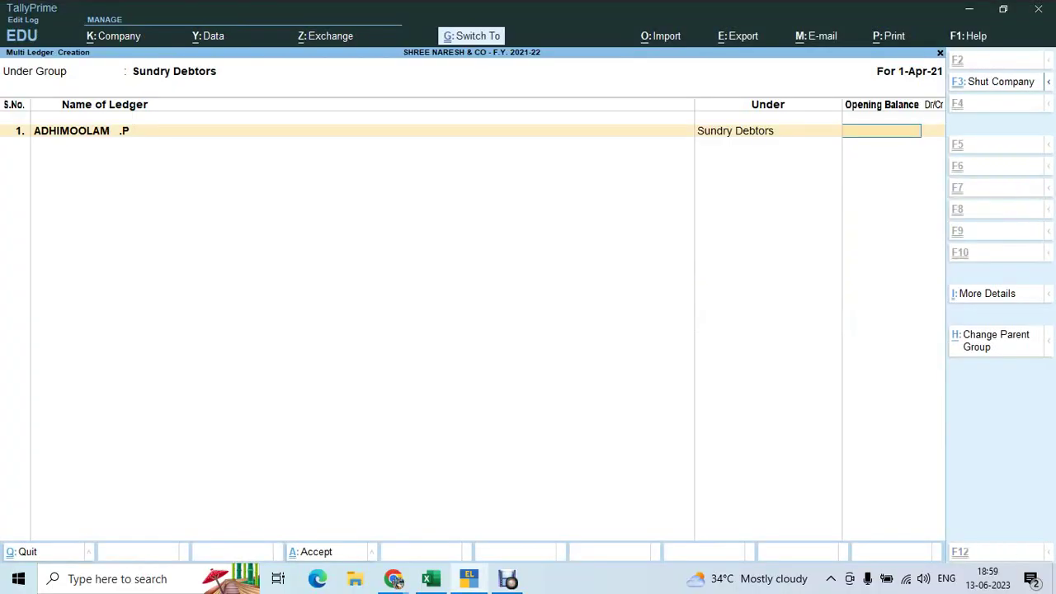
key(ctrl+v)
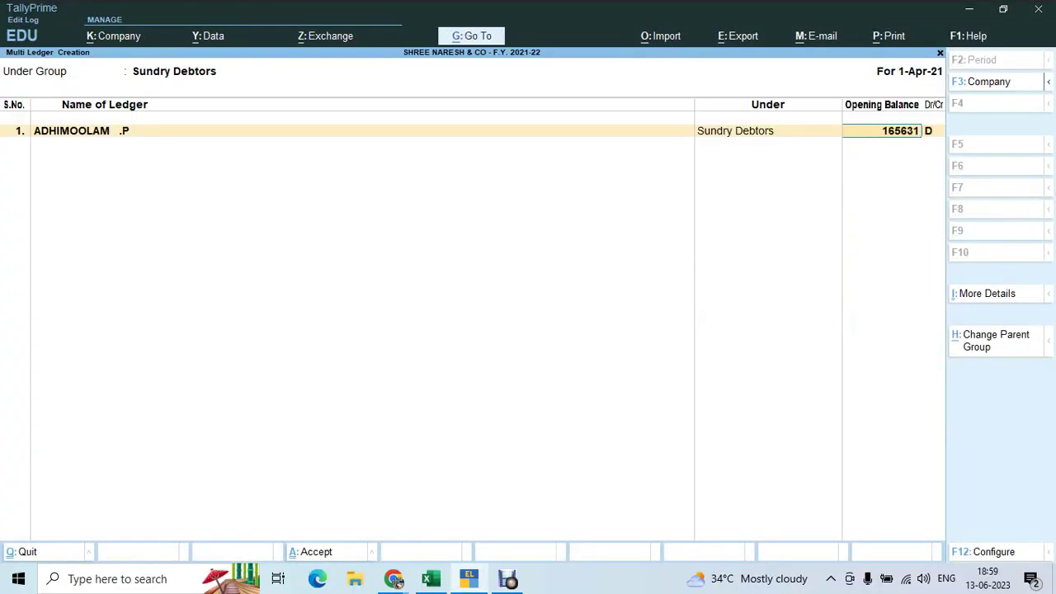
key(Return)
key(Return)
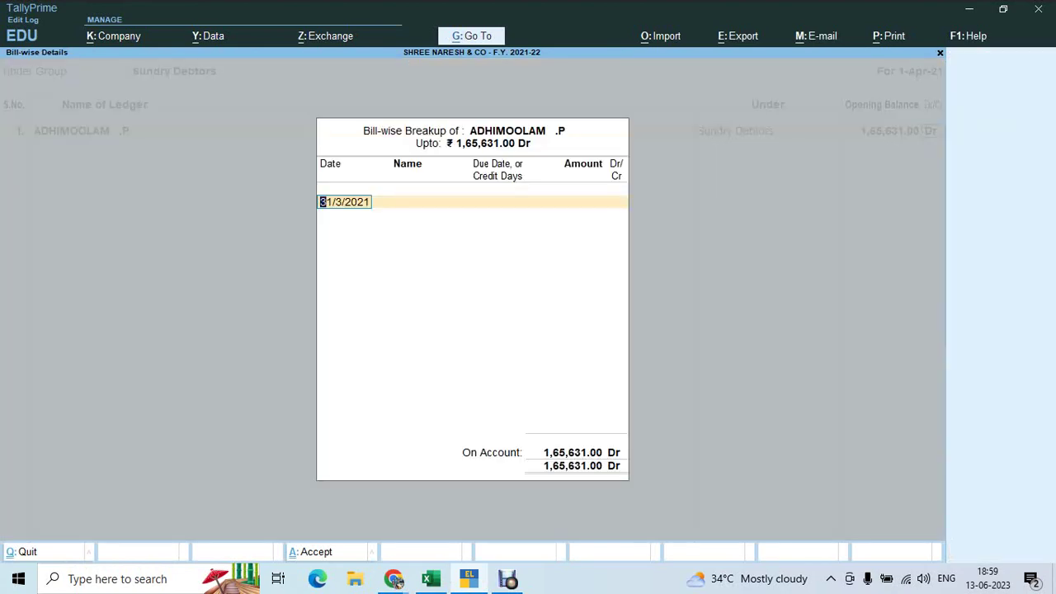
Check the first debtor's invoice date in Excel and copy its 49689 amount from F2
key(alt+Tab)
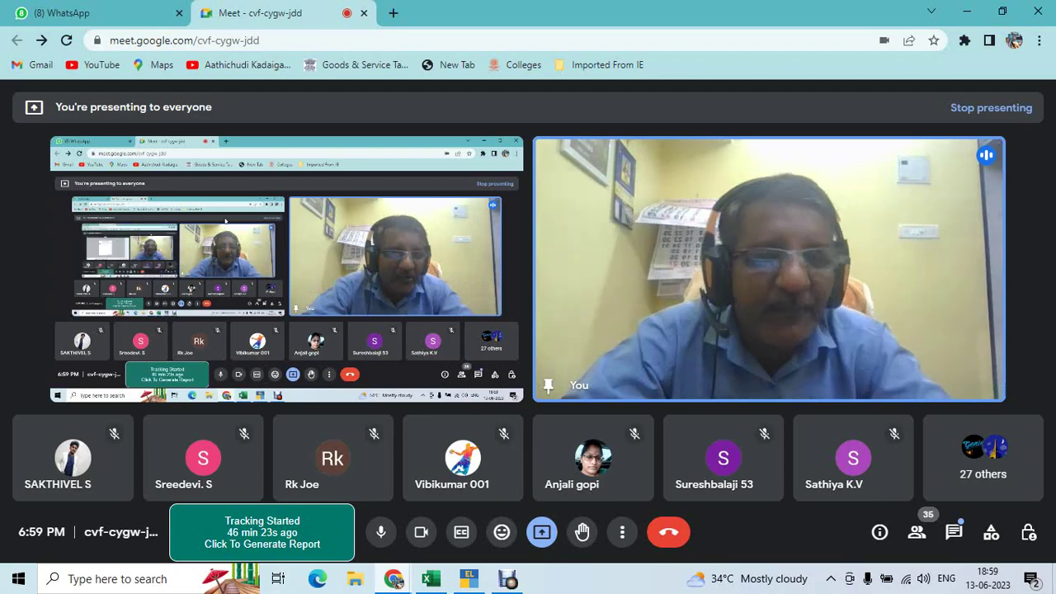
key(alt+Tab)
key(Tab)
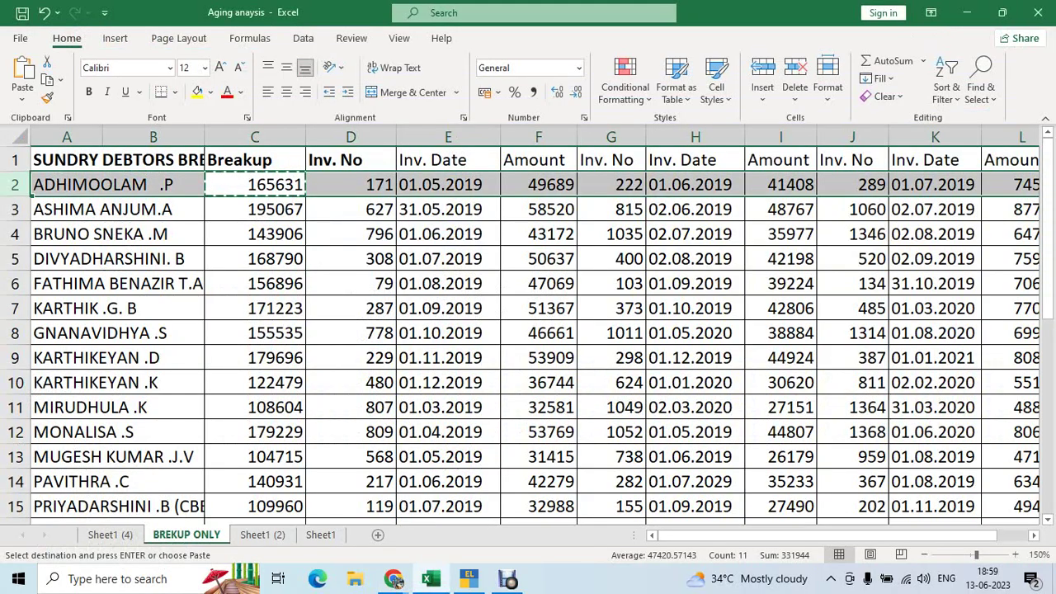
click(448, 185)
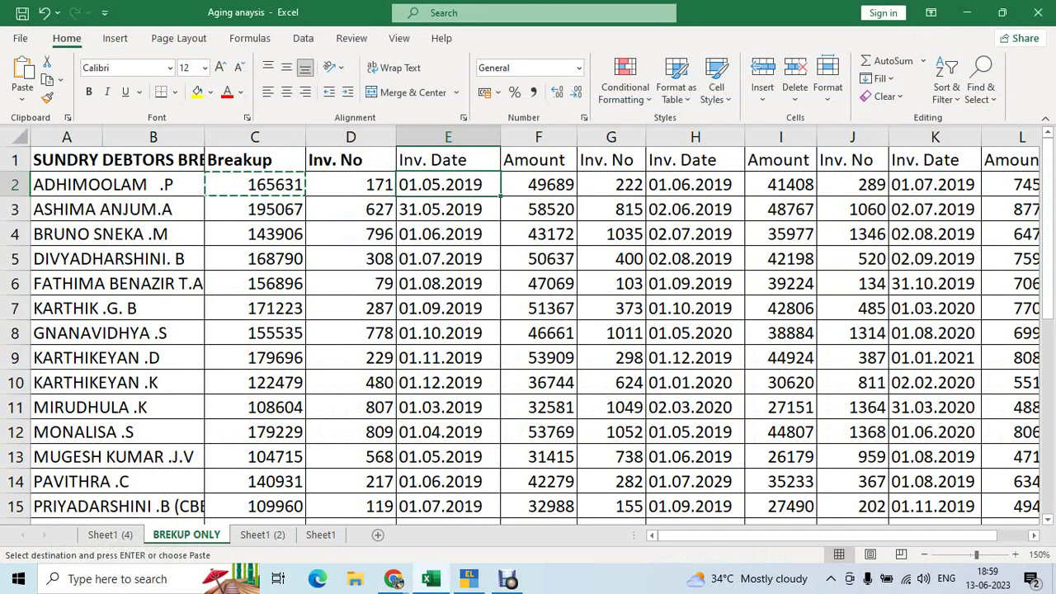
key(shift+space)
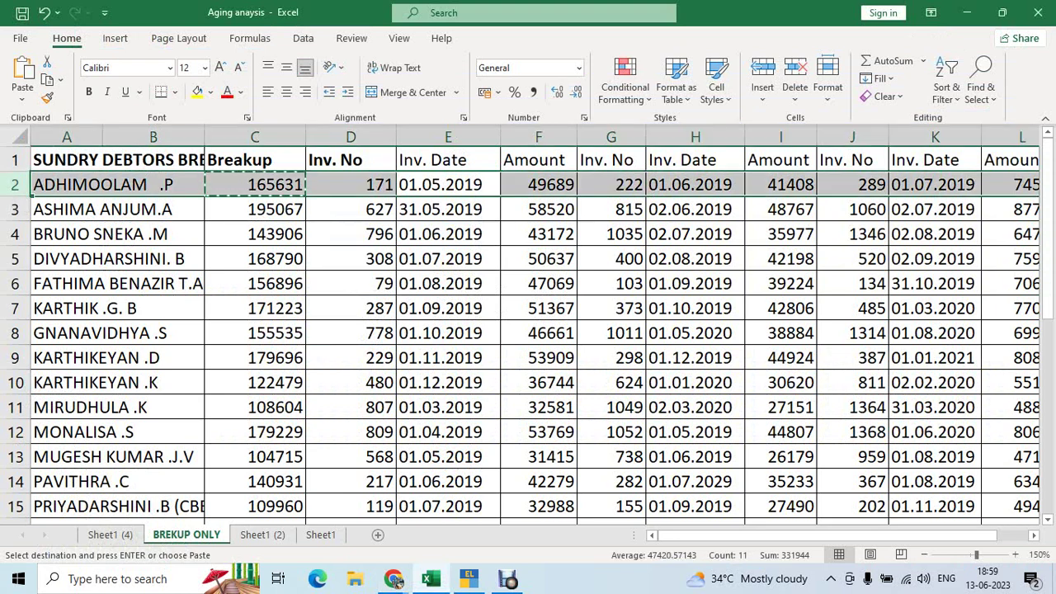
click(538, 184)
key(ctrl+c)
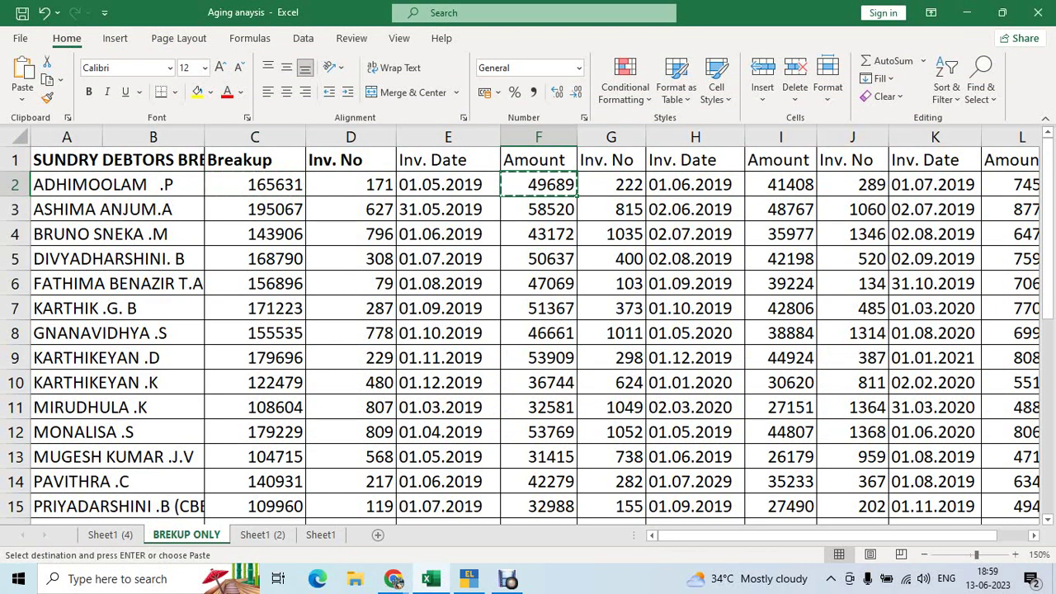
key(shift+space)
click(394, 579)
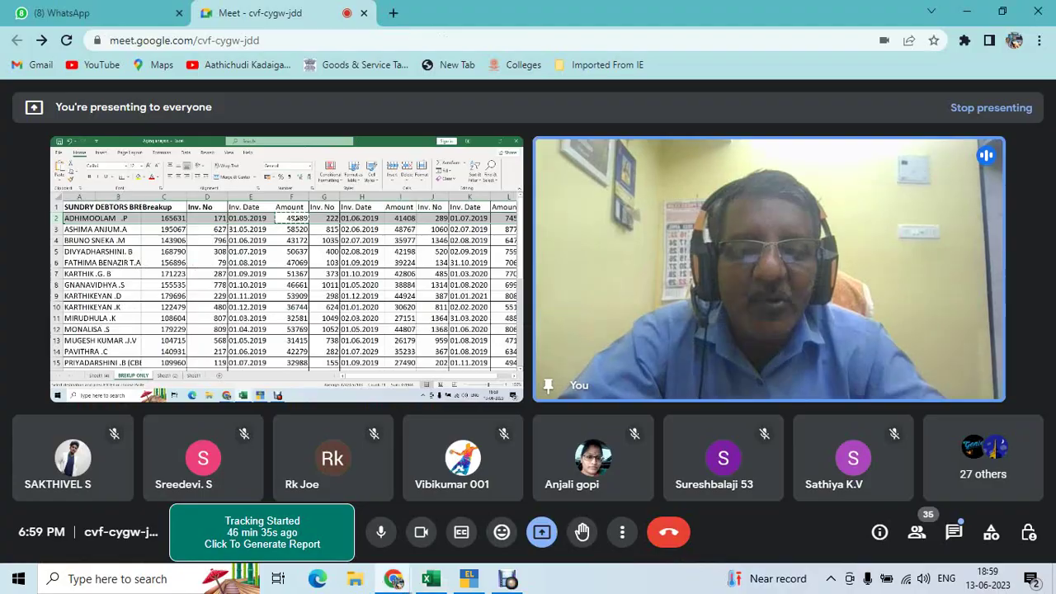
key(alt+Tab)
key(Tab)
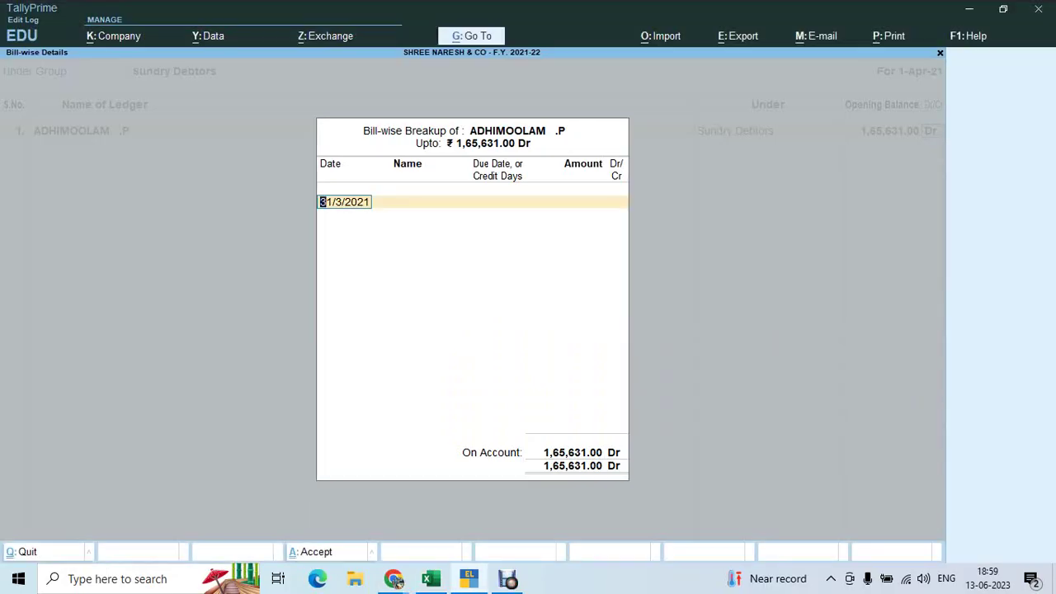
Enter bill 171 dated 1.5.19, 15 credit days, 49,689.00 Dr in the breakup
text(1.5.19)
key(Return)
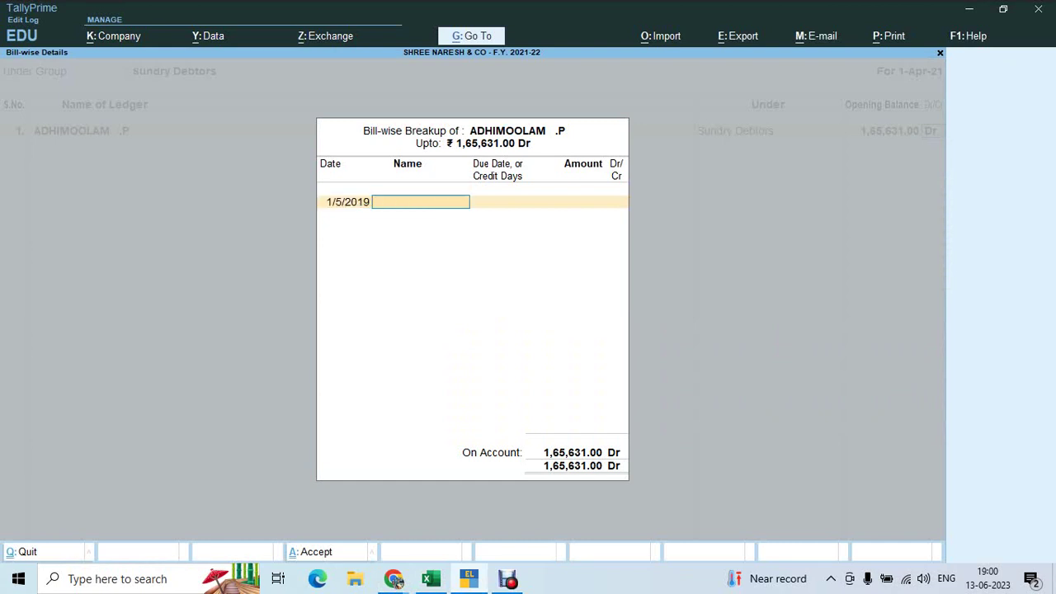
click(395, 579)
key(alt+Tab)
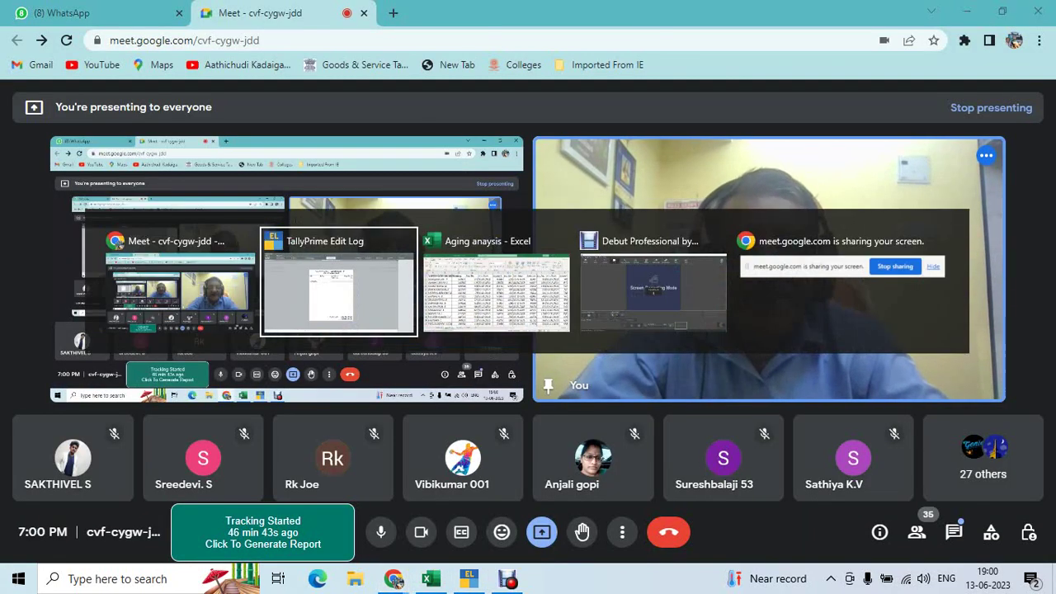
key(alt+Tab)
key(Tab)
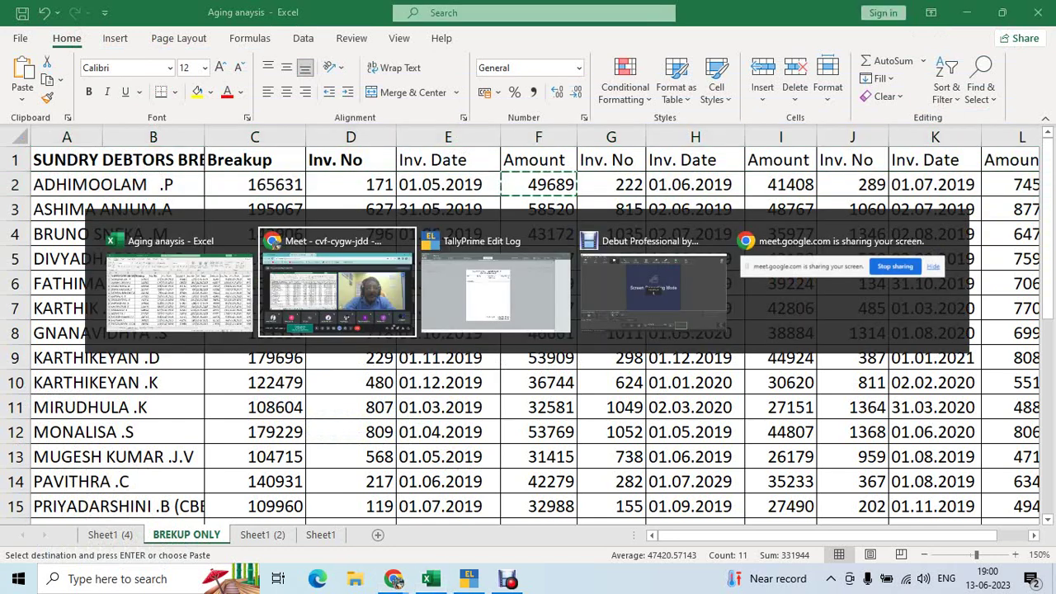
key(Return)
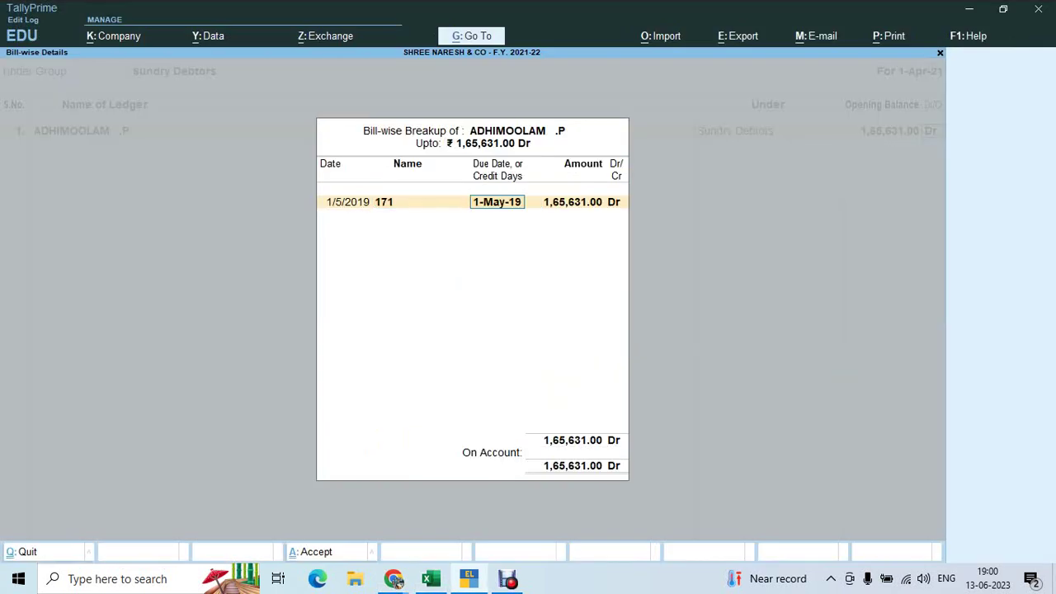
text(15)
key(Return)
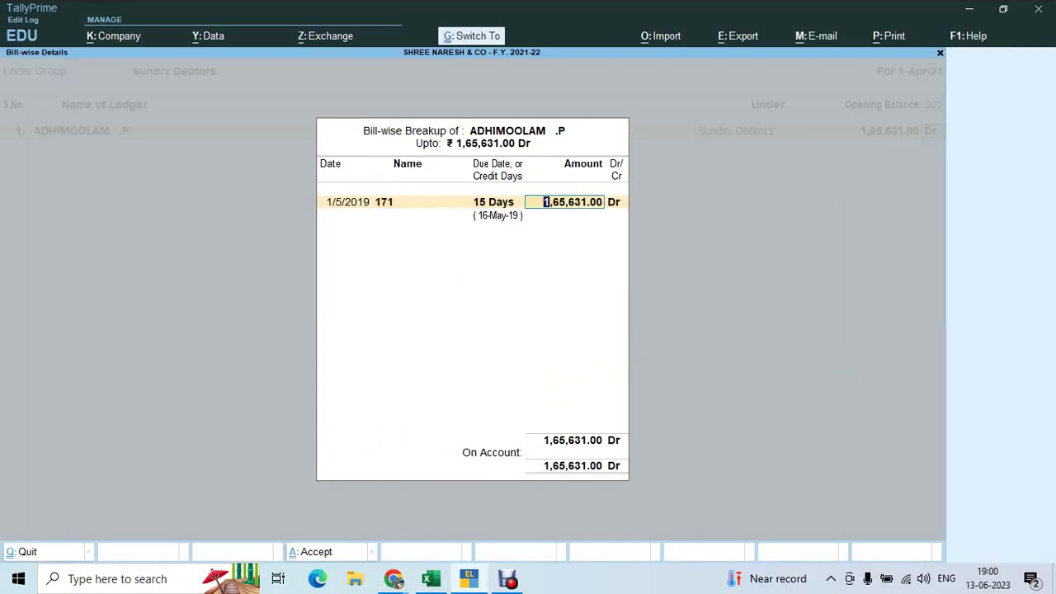
text(49689)
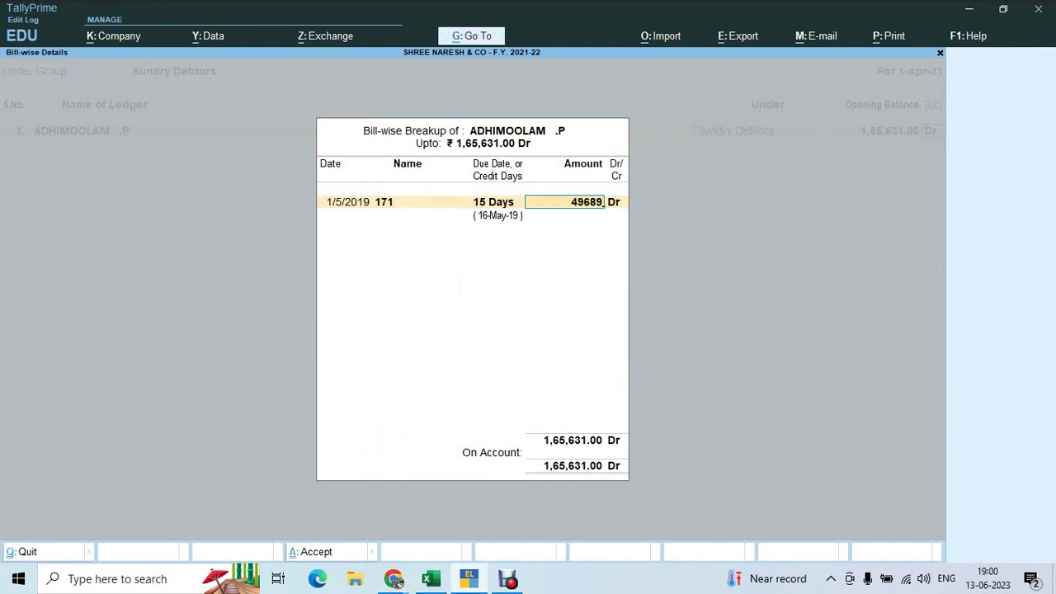
key(Return)
key(Return)
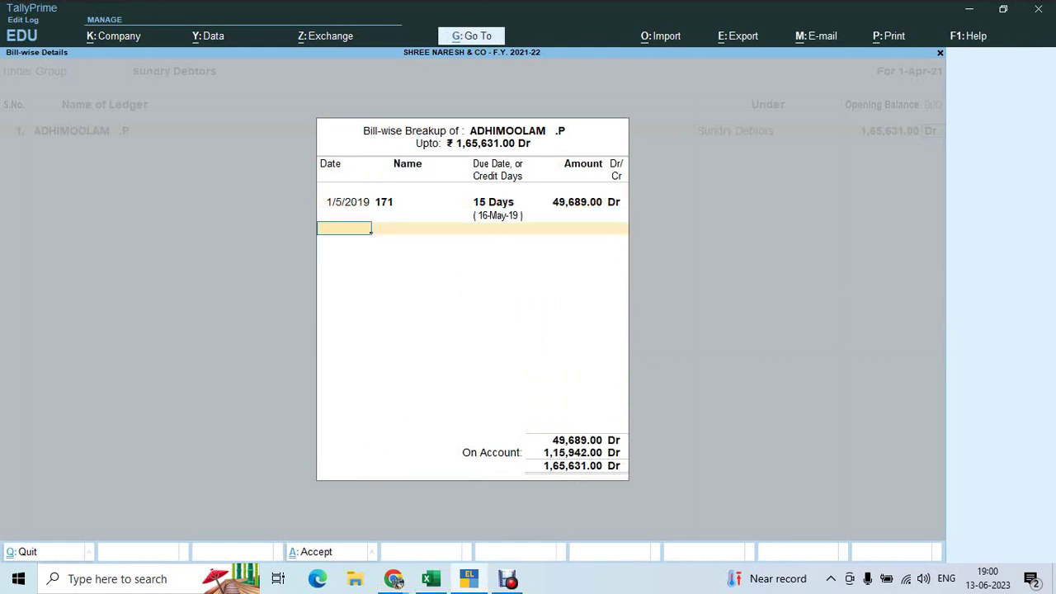
key(alt+Tab)
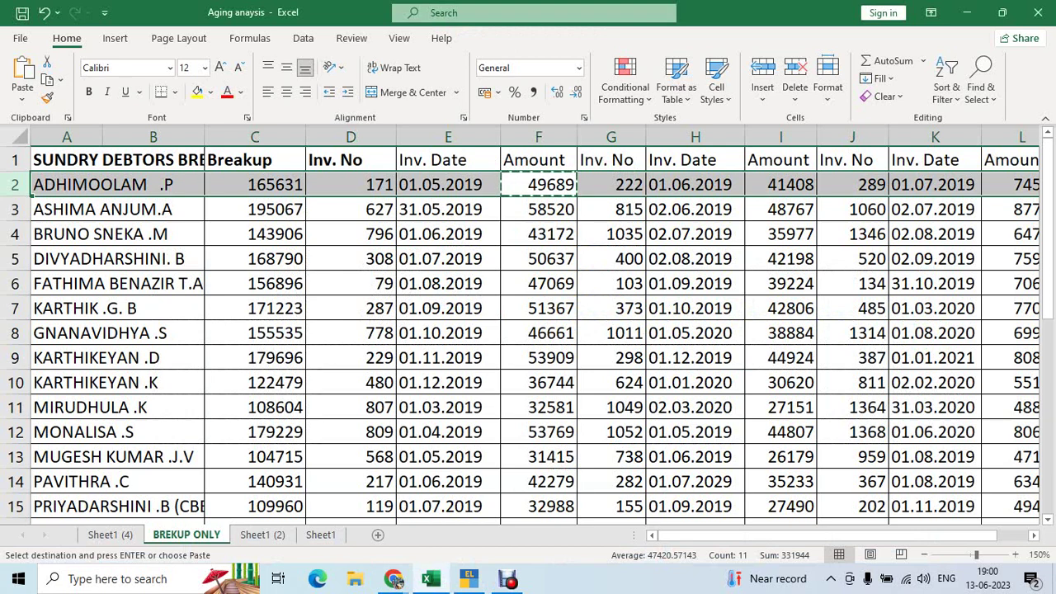
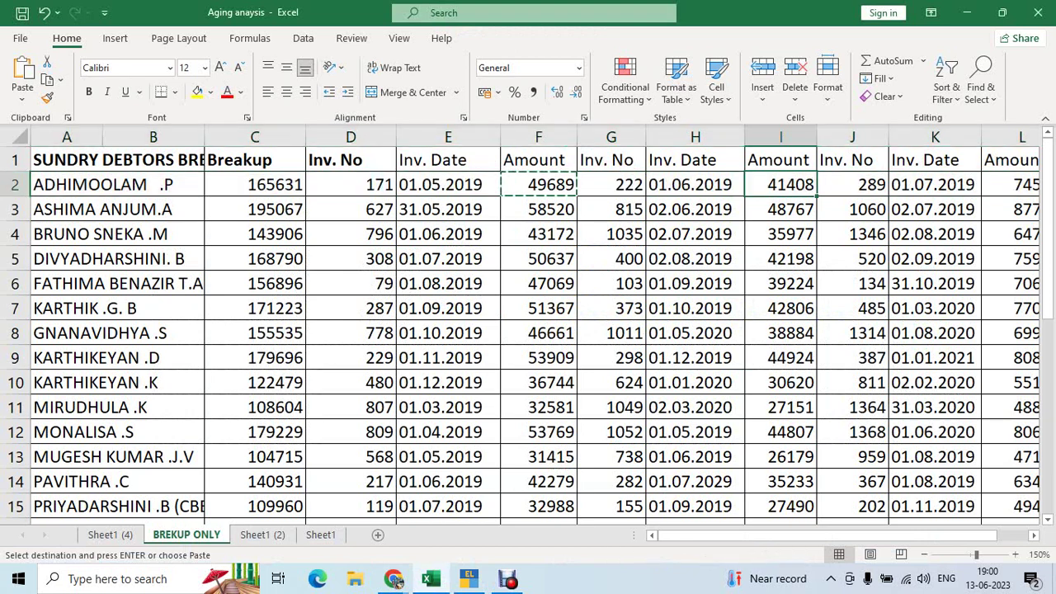
Add bill 222 dated 1/6/2019 with 15 days' credit for 41,408
click(781, 185)
key(ctrl+c)
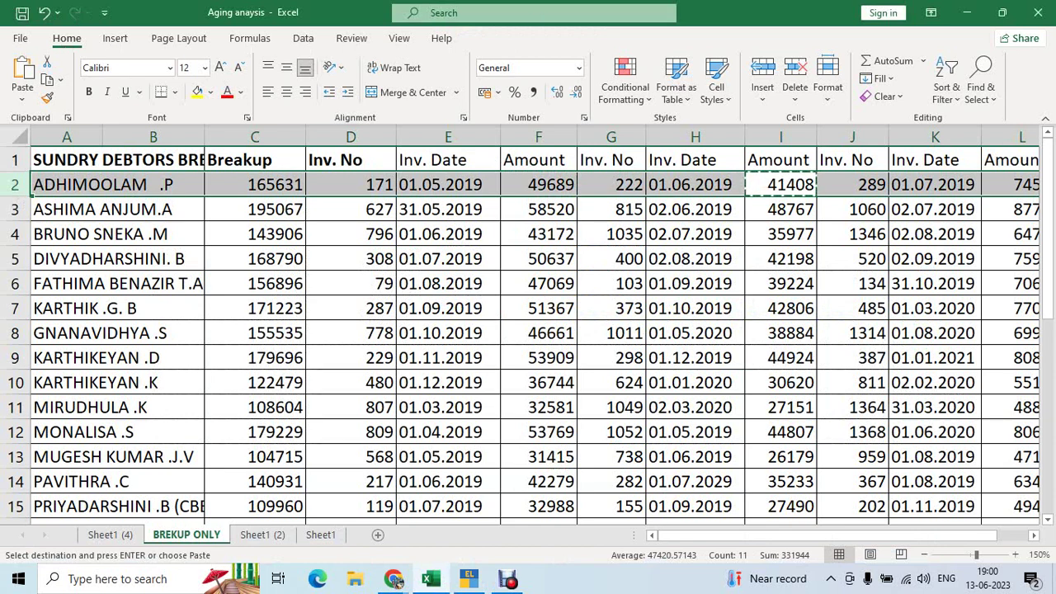
key(alt+Tab)
text(1.6.1)
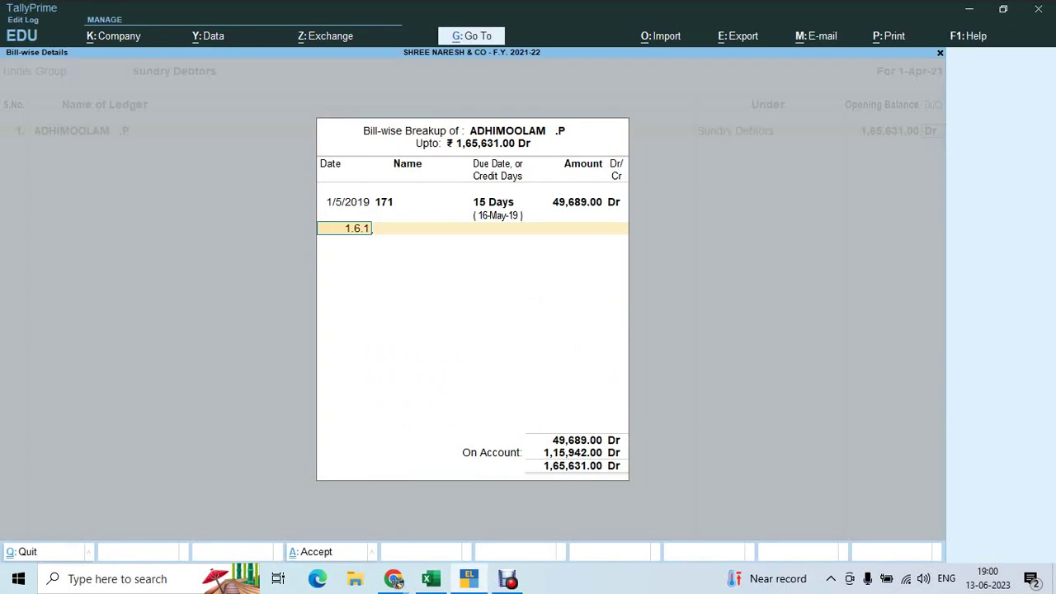
text(9)
key(Return)
key(ctrl+alt+v)
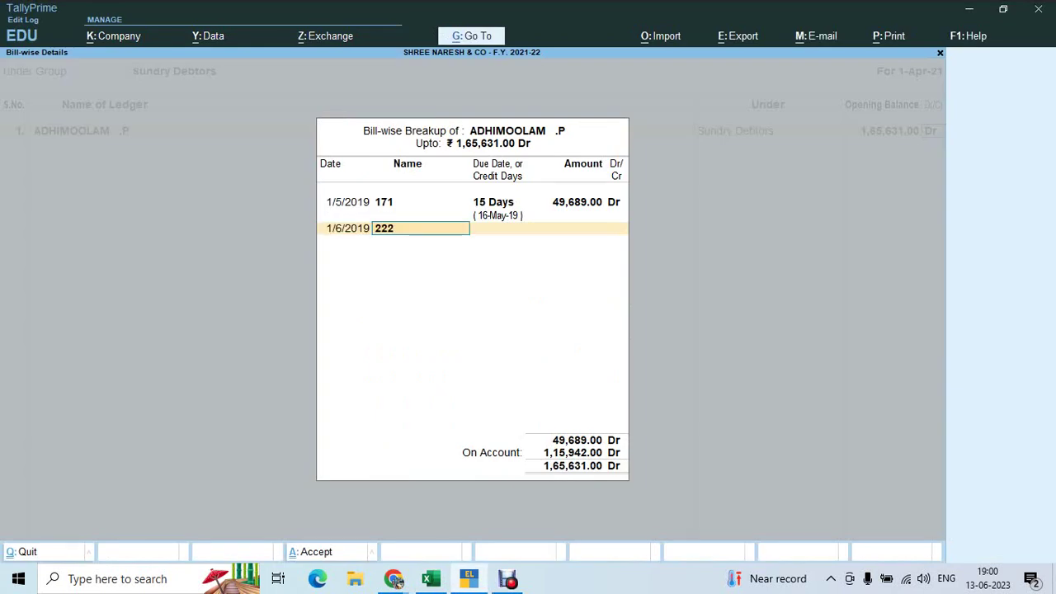
key(Return)
text(15)
key(Return)
text(41408)
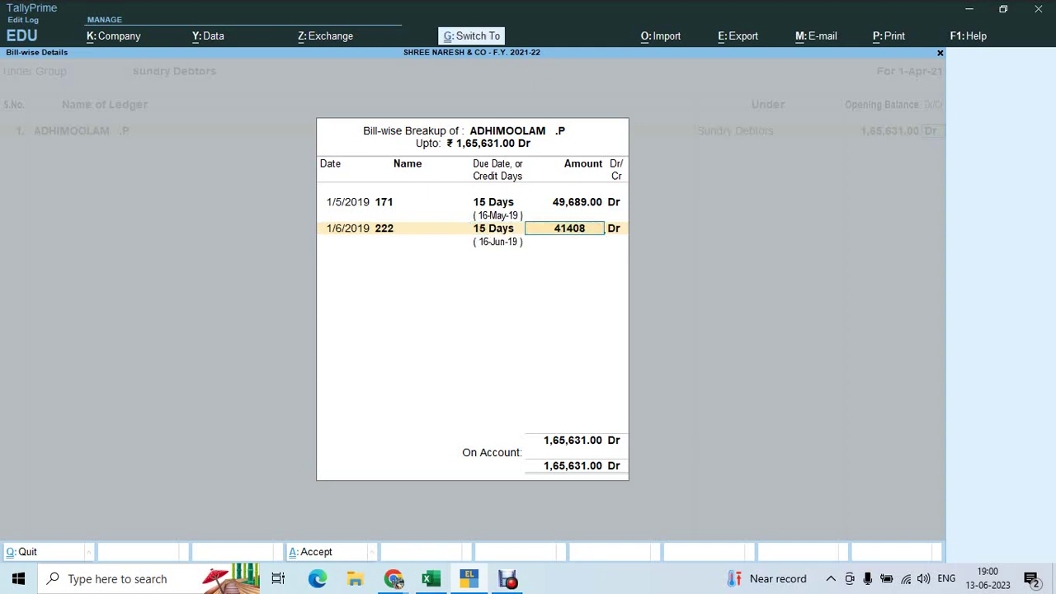
key(Return)
key(Return)
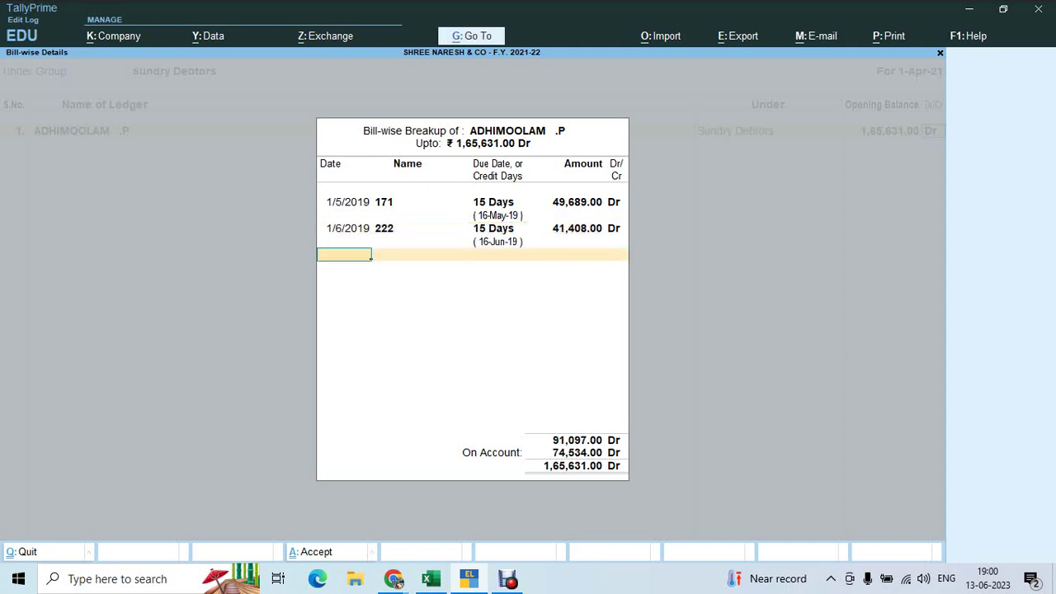
Enter 1/7/2019 as the next bill's date, read from the Excel row
key(alt+Tab)
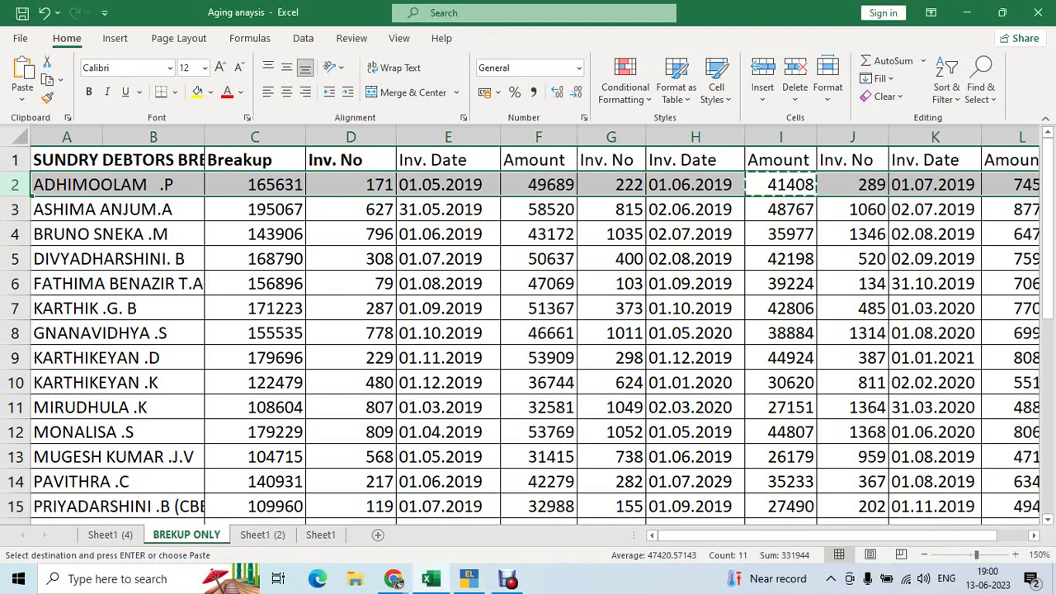
click(935, 184)
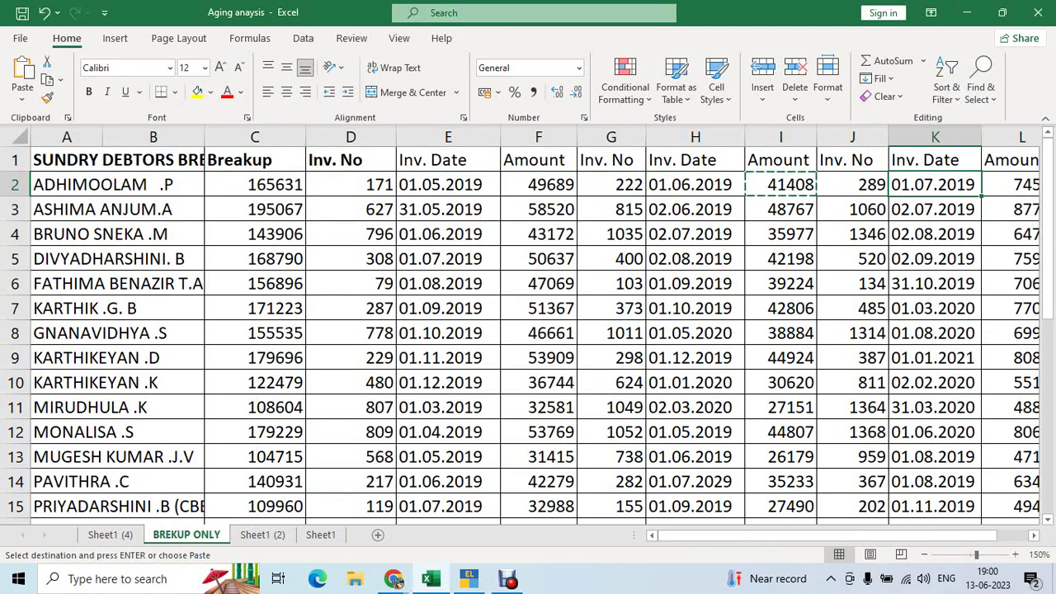
key(Right)
key(Right)
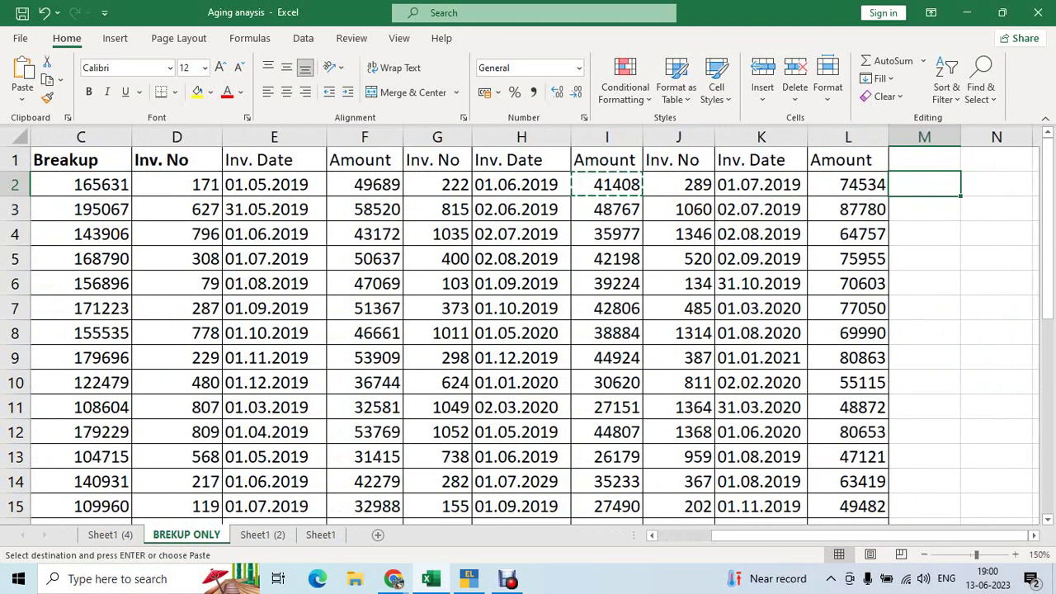
key(shift+Left)
key(shift+space)
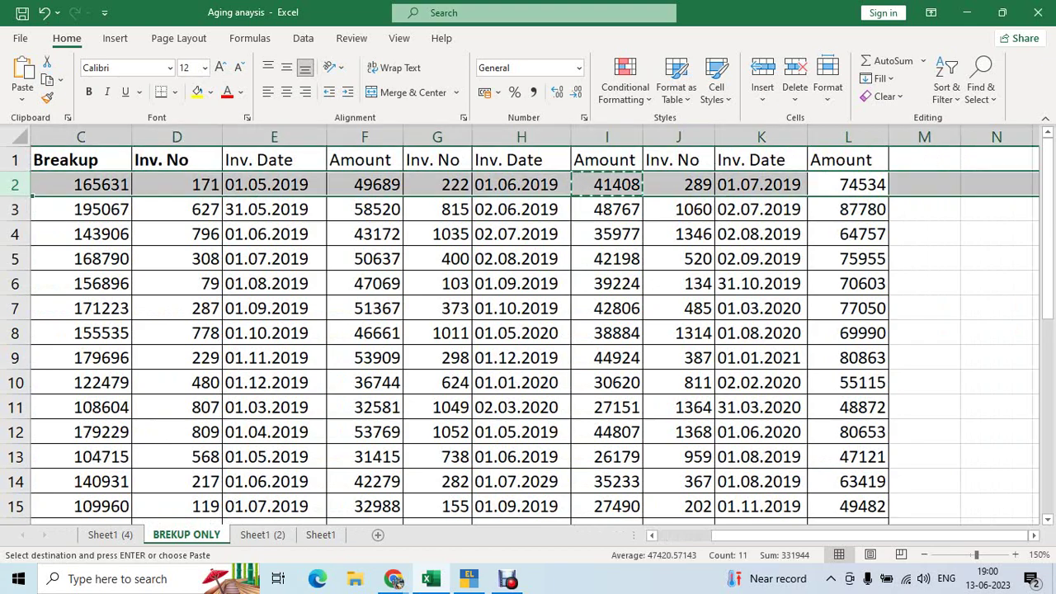
key(alt+Tab)
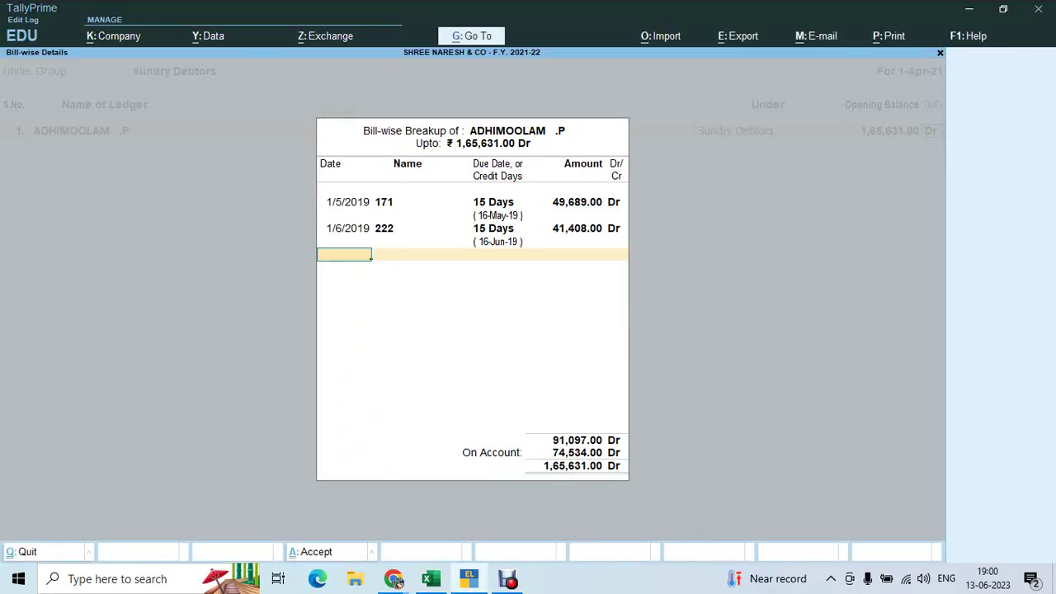
text(1.07.2019)
key(Return)
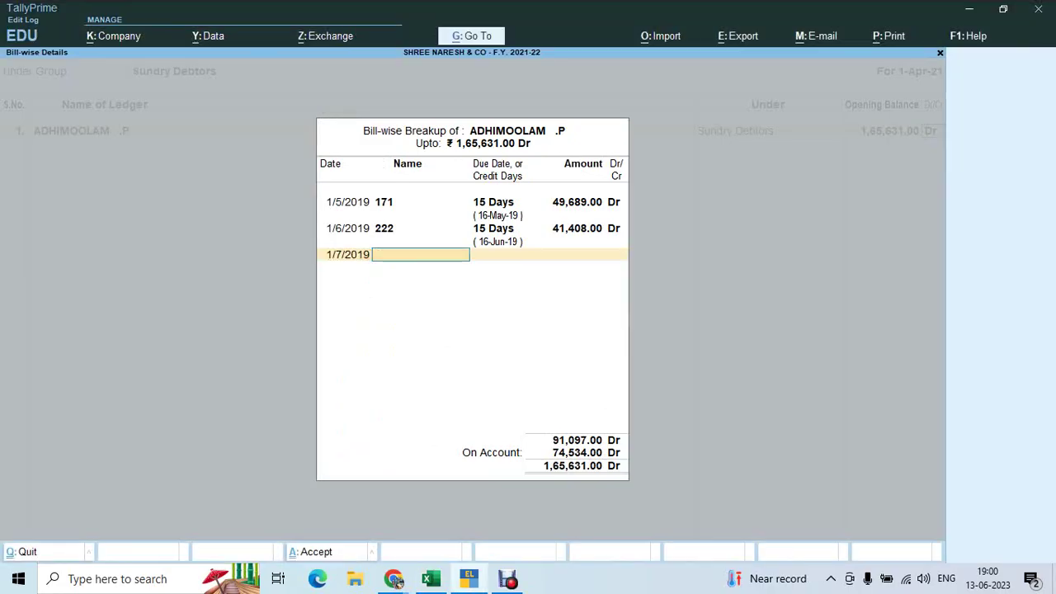
Complete bill 289 with 15 days' credit and 74,534 Dr, accepting the breakup
key(alt+Tab)
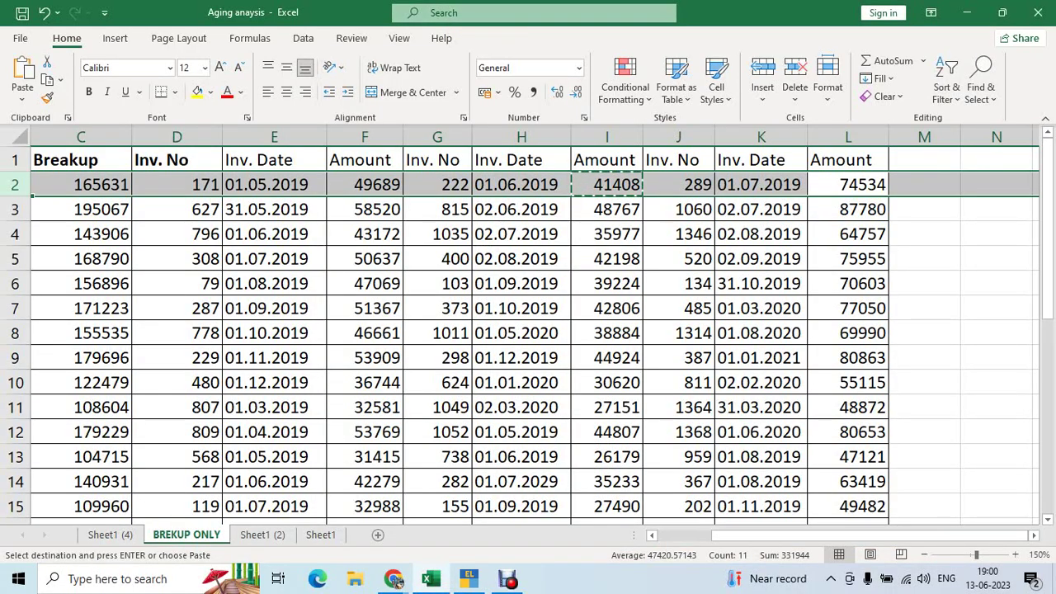
key(alt+Tab)
text(2)
key(Return)
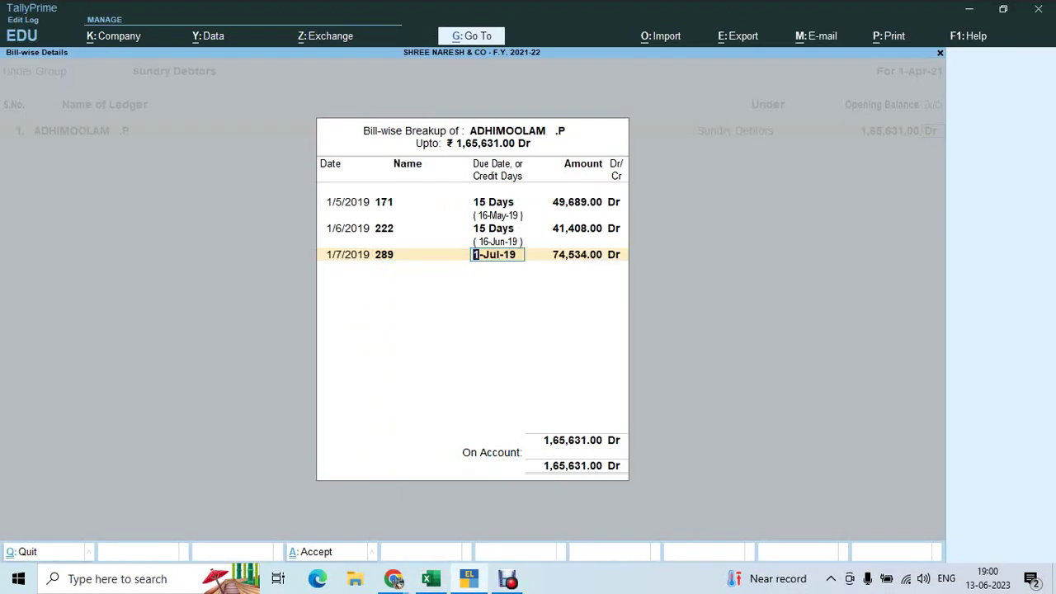
text(15)
key(Return)
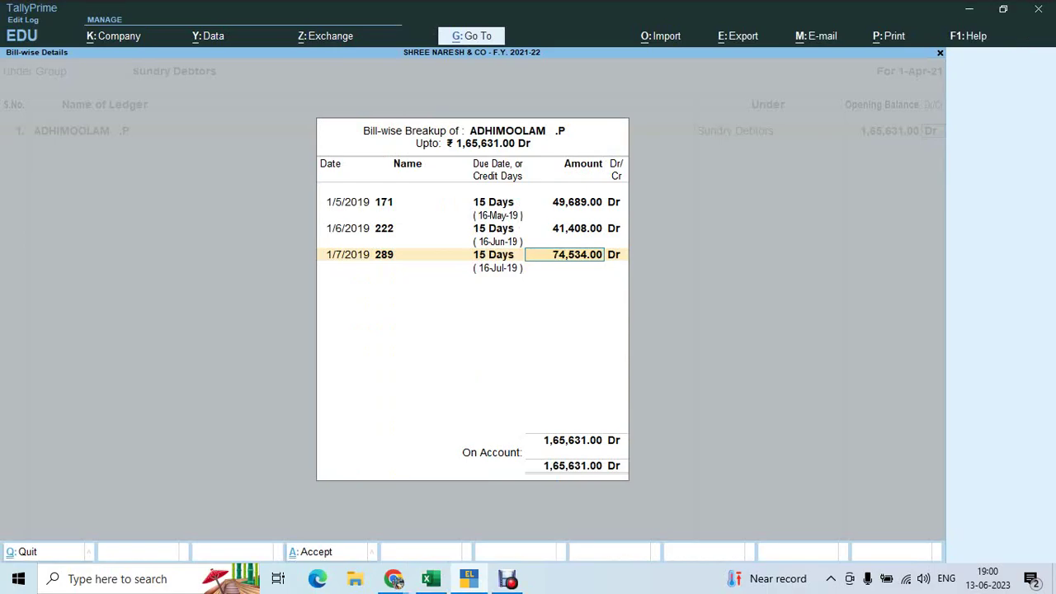
key(alt+Tab)
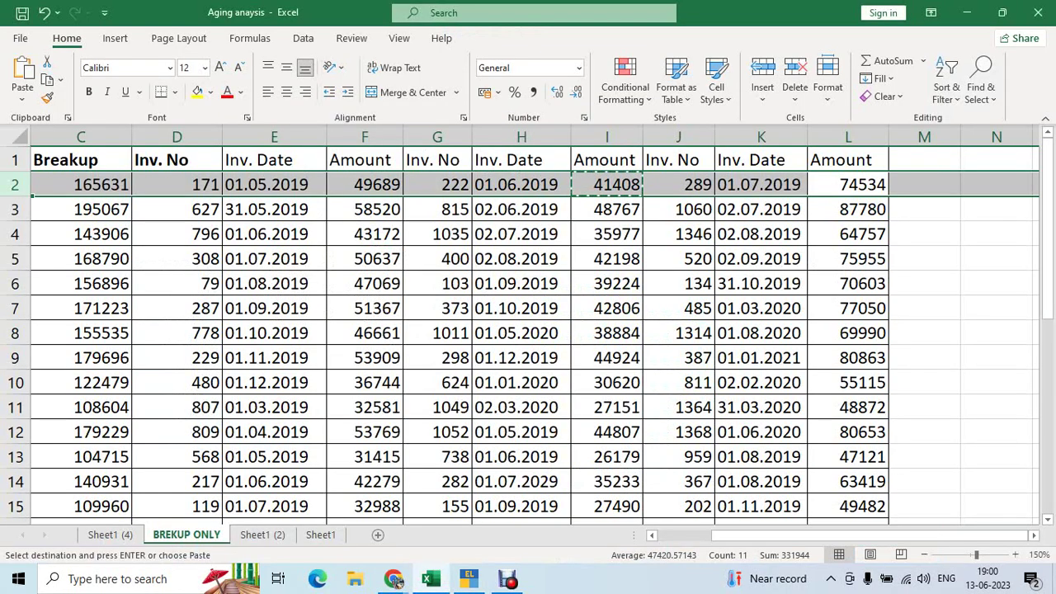
key(alt+Tab)
key(Return)
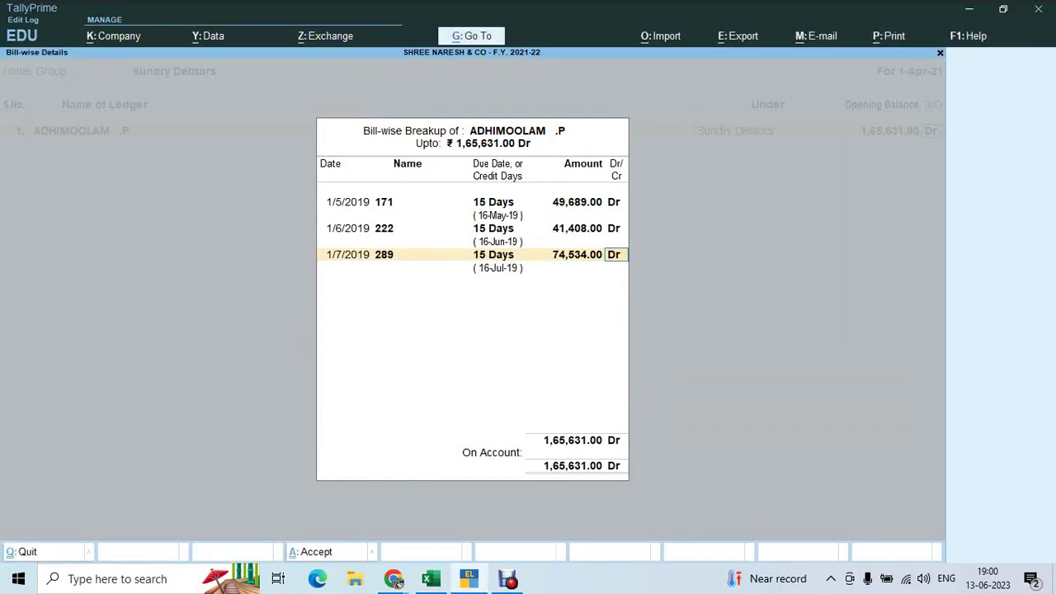
key(Return)
key(Return)
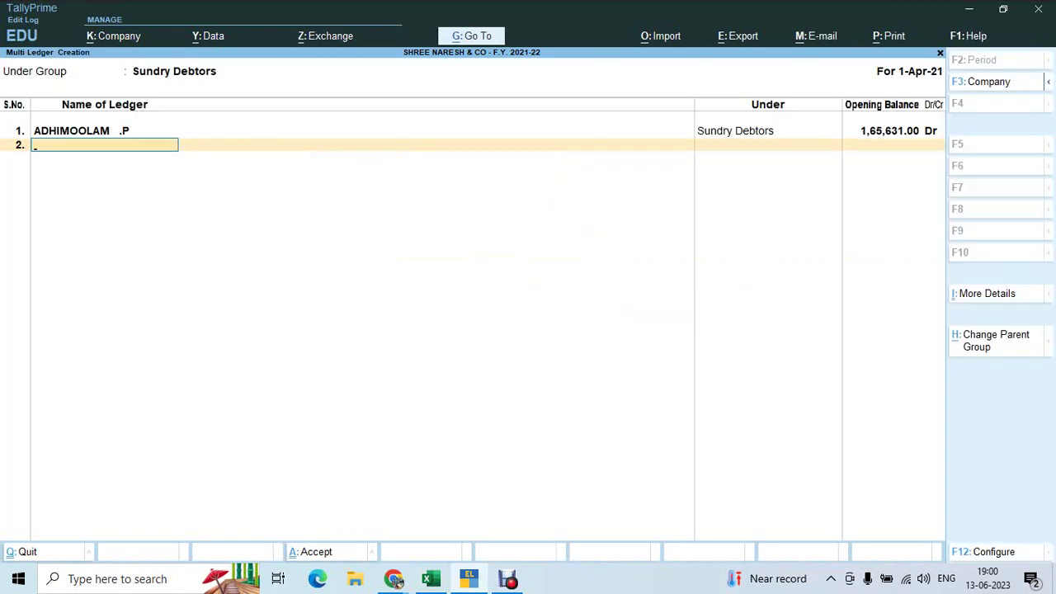
key(alt+Tab)
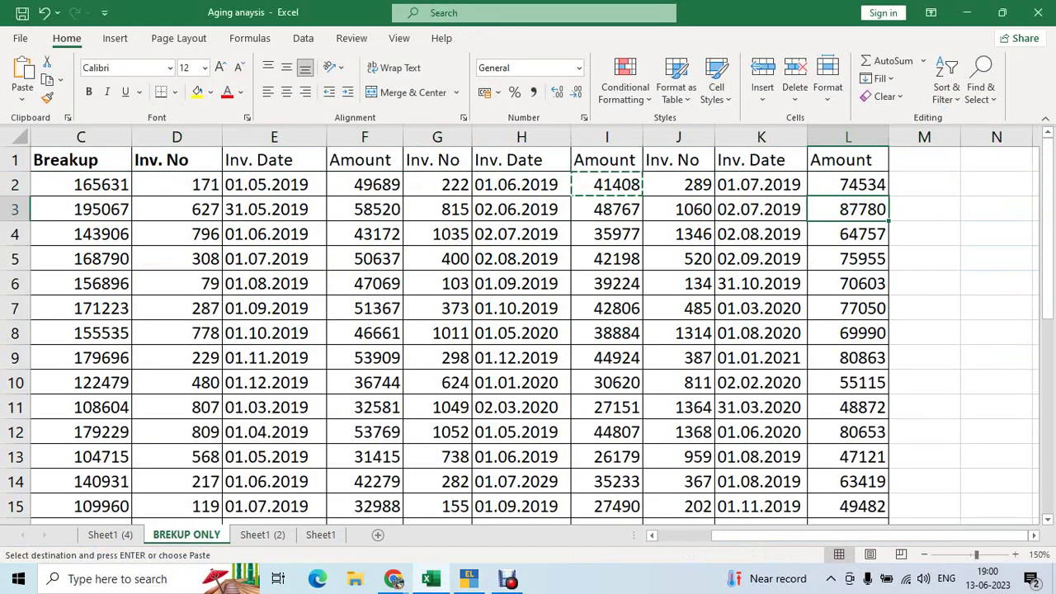
key(Left)
key(Left)
key(Left)
key(Left)
key(Left)
key(Left)
key(Left)
key(Left)
key(Left)
key(Left)
key(Left)
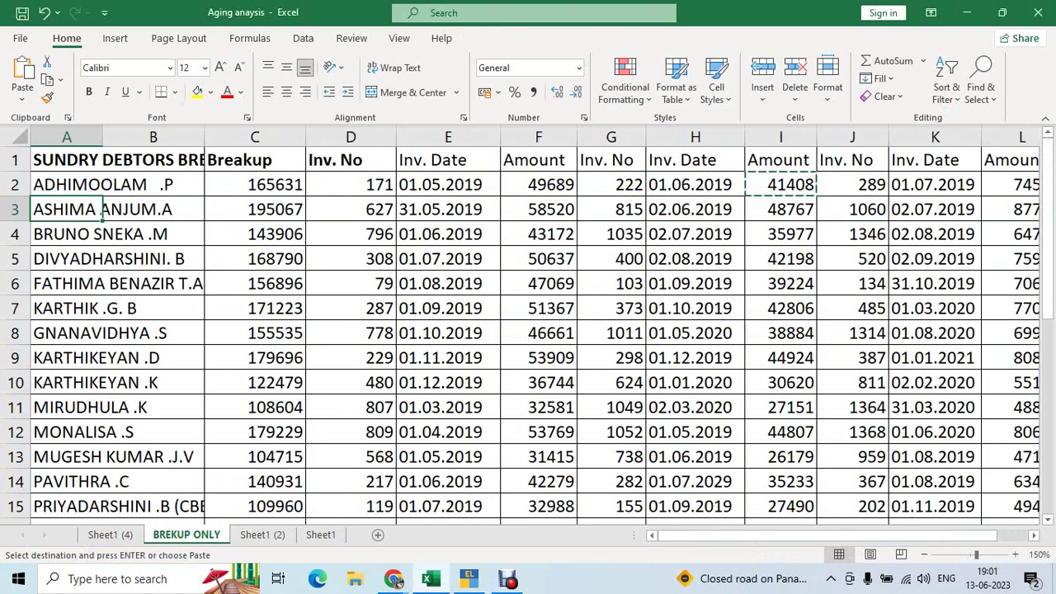
key(ctrl+c)
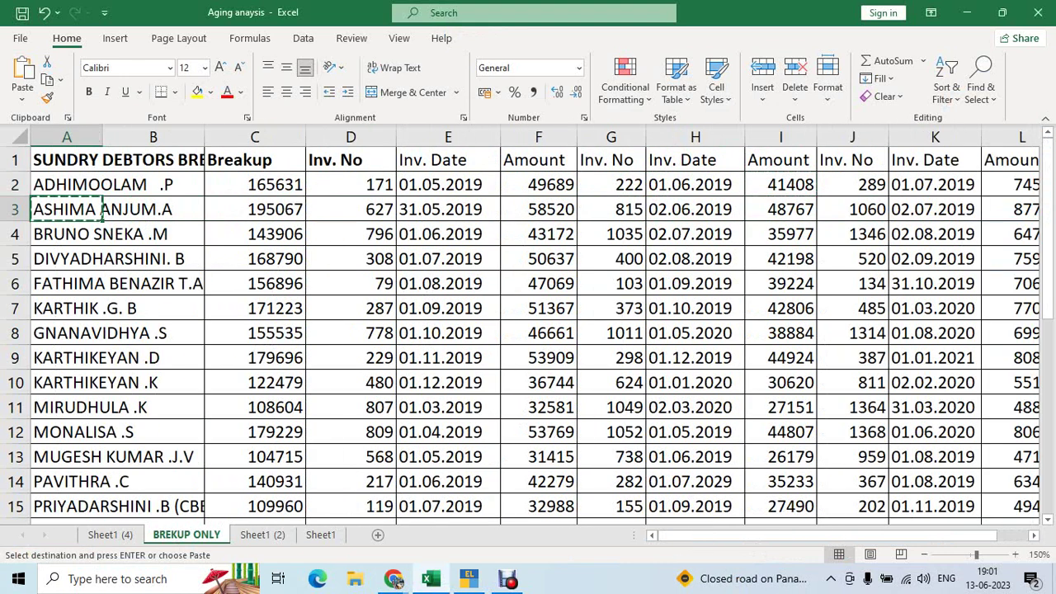
key(alt+Tab)
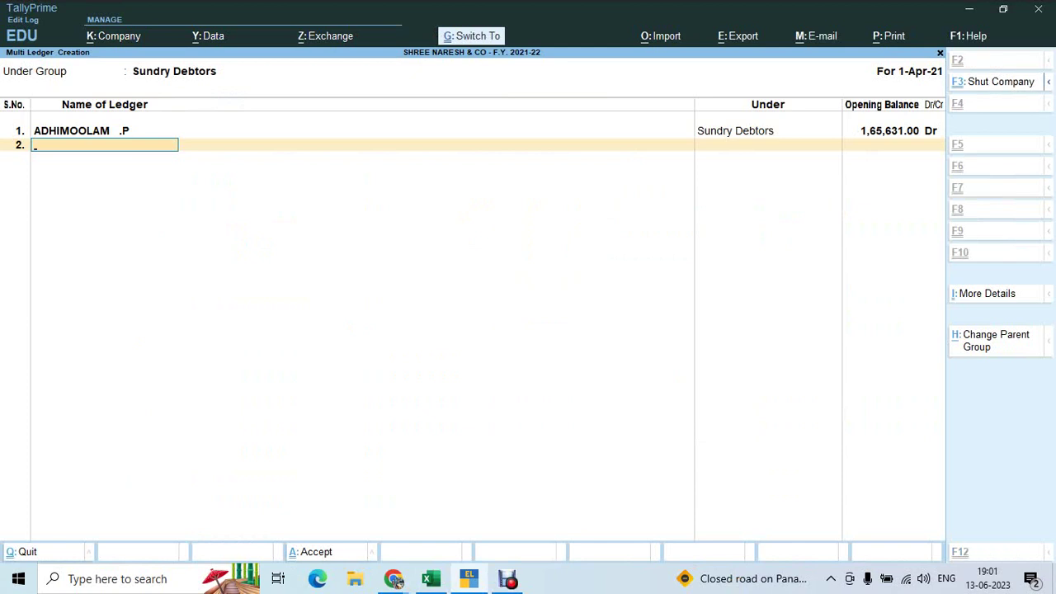
key(ctrl+alt+v)
key(Return)
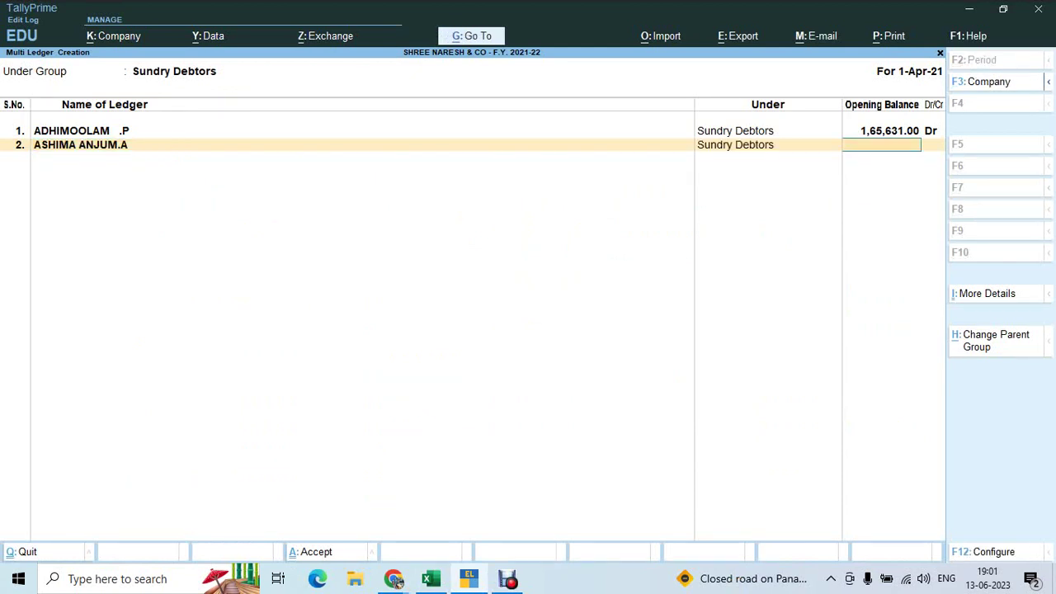
key(alt+Tab)
click(254, 209)
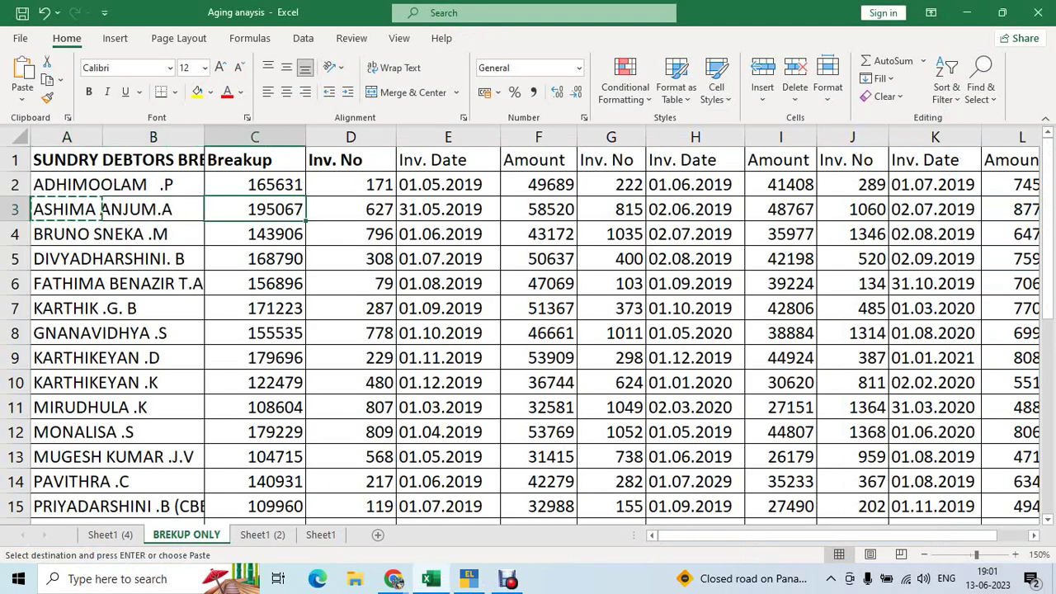
key(ctrl+c)
key(alt+Tab)
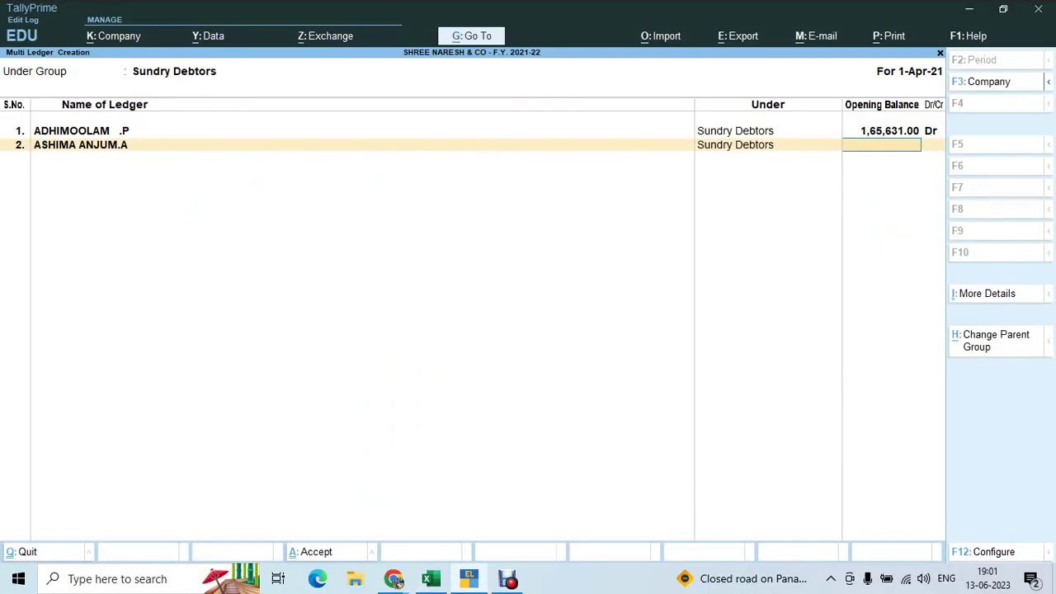
key(ctrl+alt+v)
key(Return)
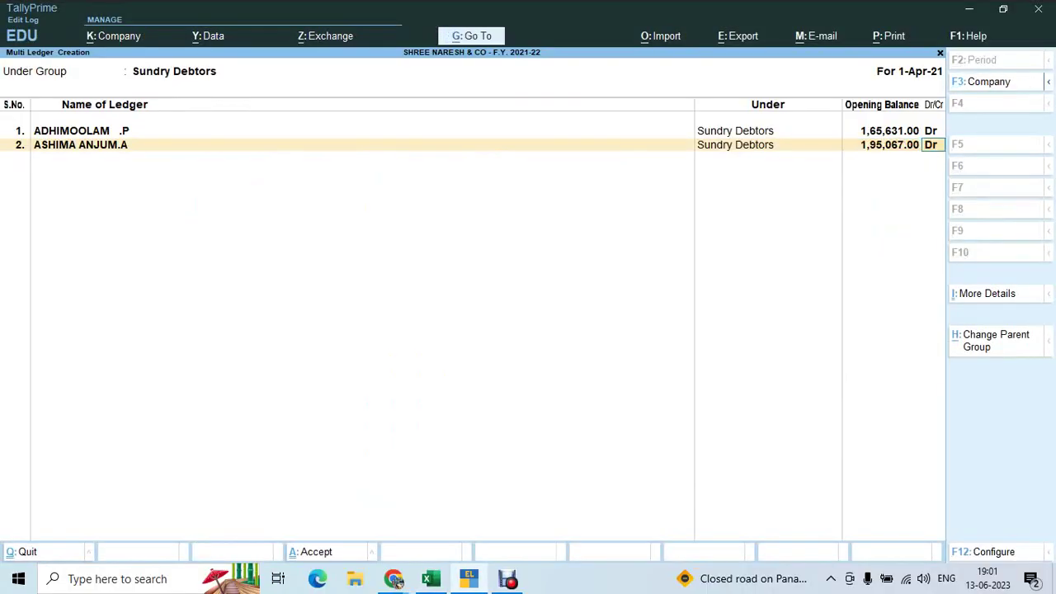
key(Return)
key(alt+Tab)
key(Right)
key(Right)
key(Right)
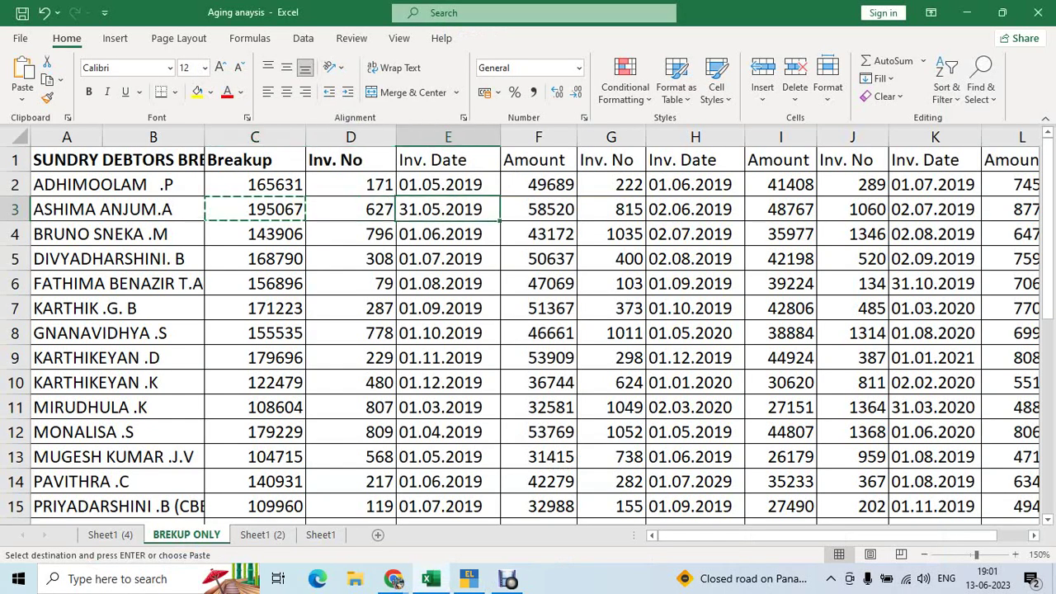
key(ctrl+c)
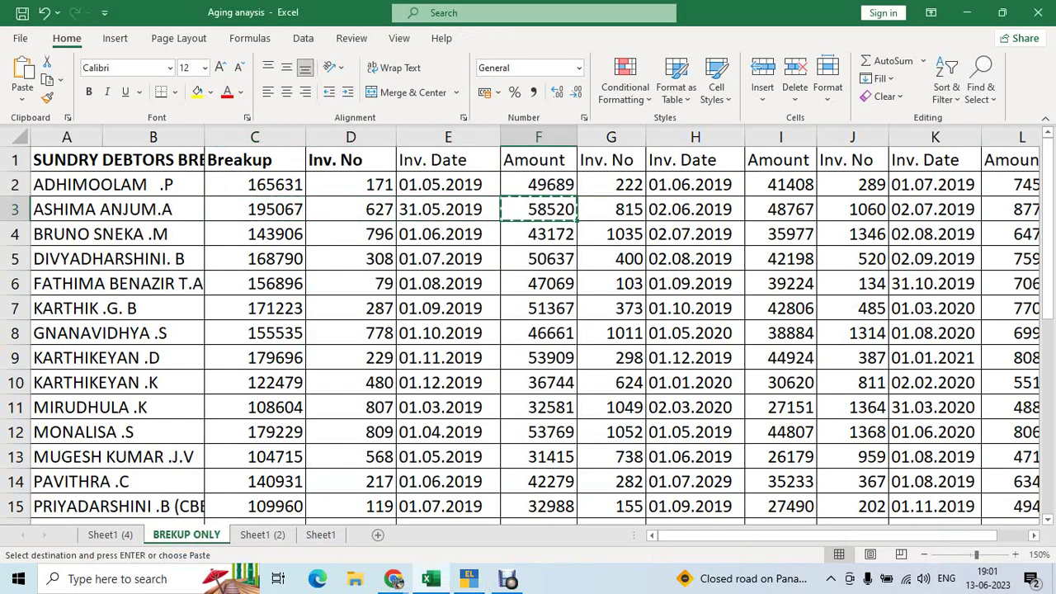
key(shift+space)
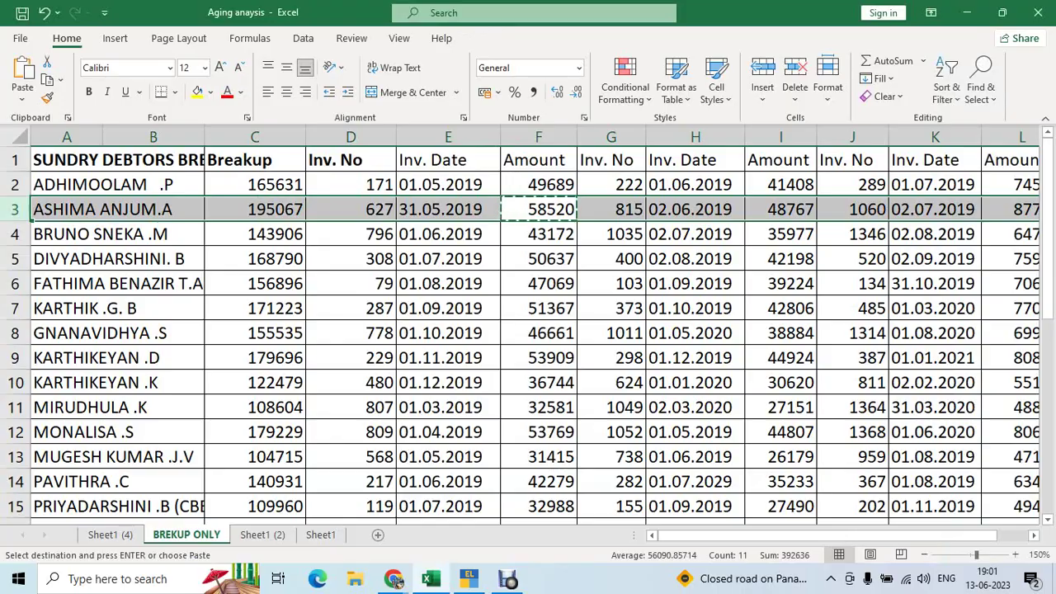
Add bill 627 dated 31/5/2019 with 15 days' credit for 58,520
key(alt+Tab)
text(31.5)
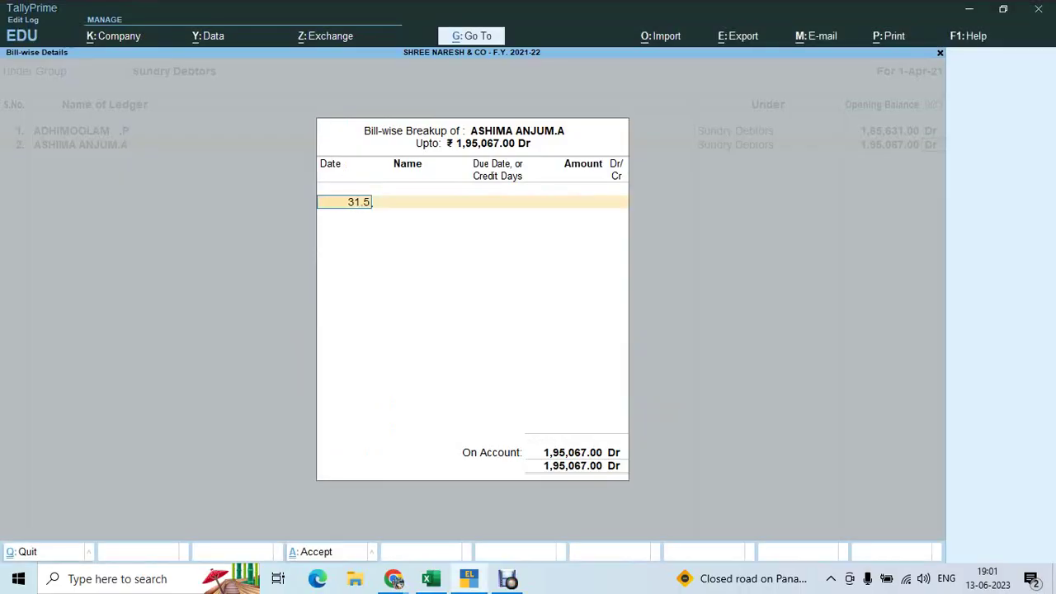
text(.19)
key(Return)
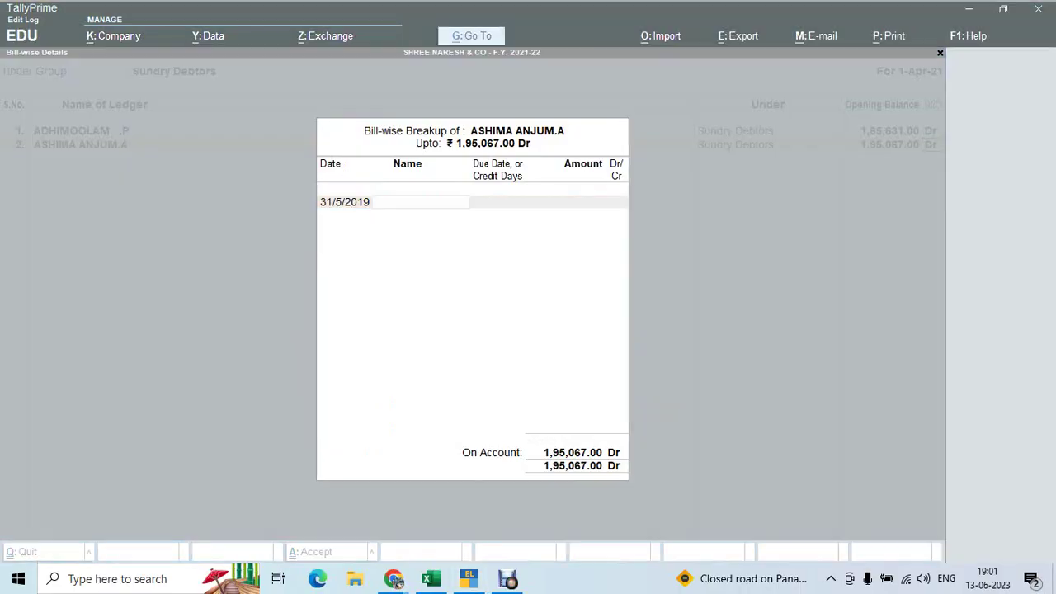
key(alt+Tab)
key(alt+Tab)
text(6)
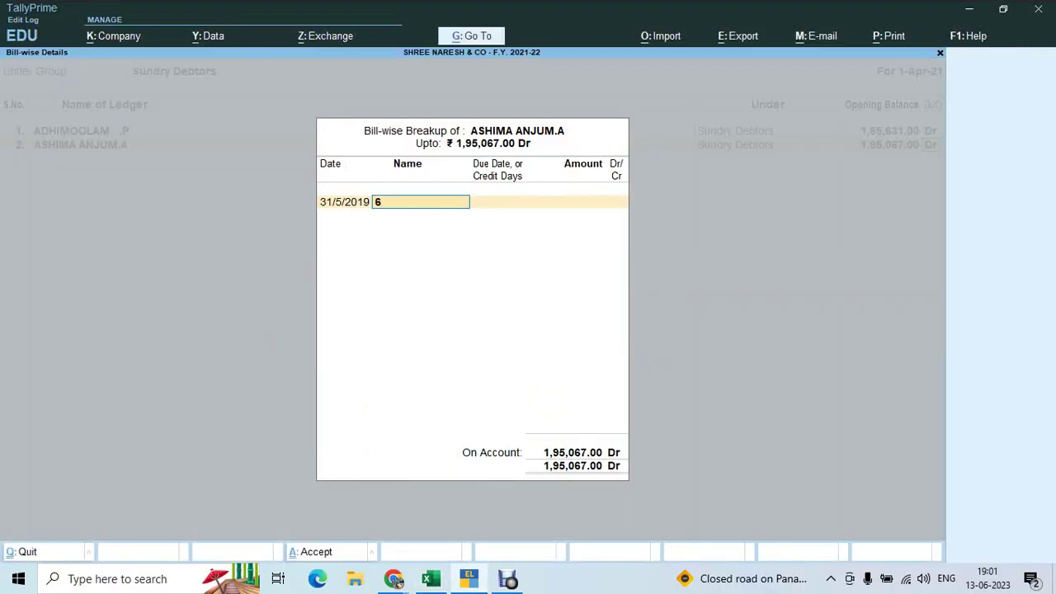
text(27)
key(Return)
text(15)
key(Return)
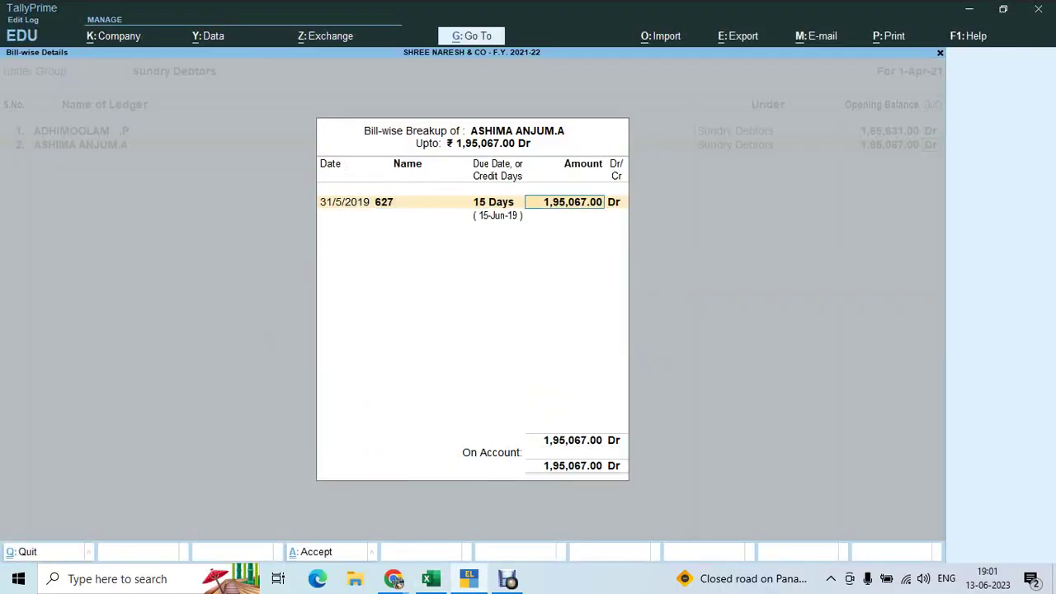
text(58520)
key(Return)
key(Return)
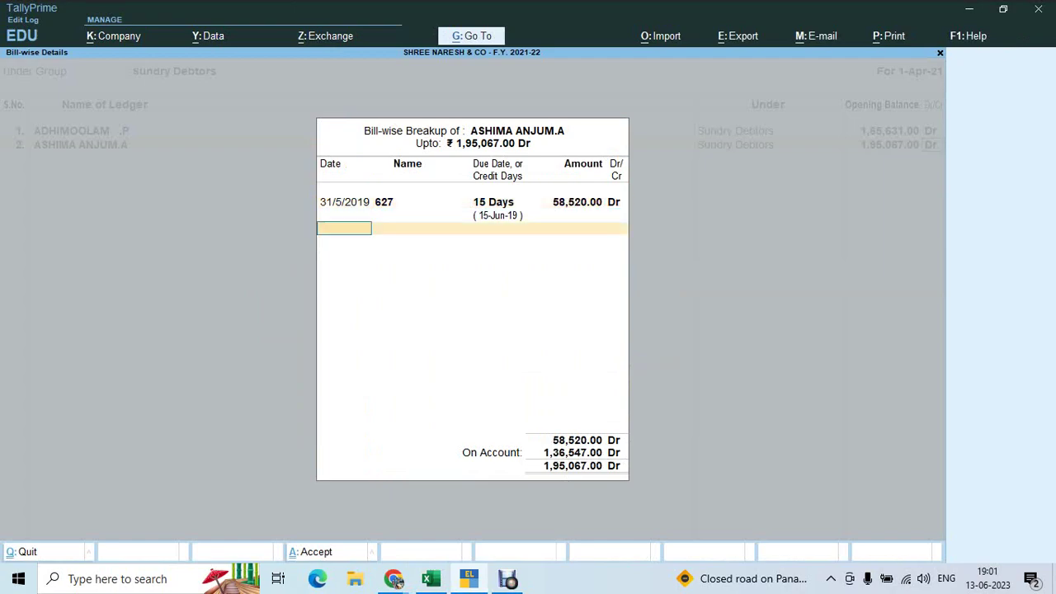
Copy the 48,767 amount from Excel and enter the second bill's date 2/6/2019
key(alt+Tab)
key(Right)
key(Right)
key(Right)
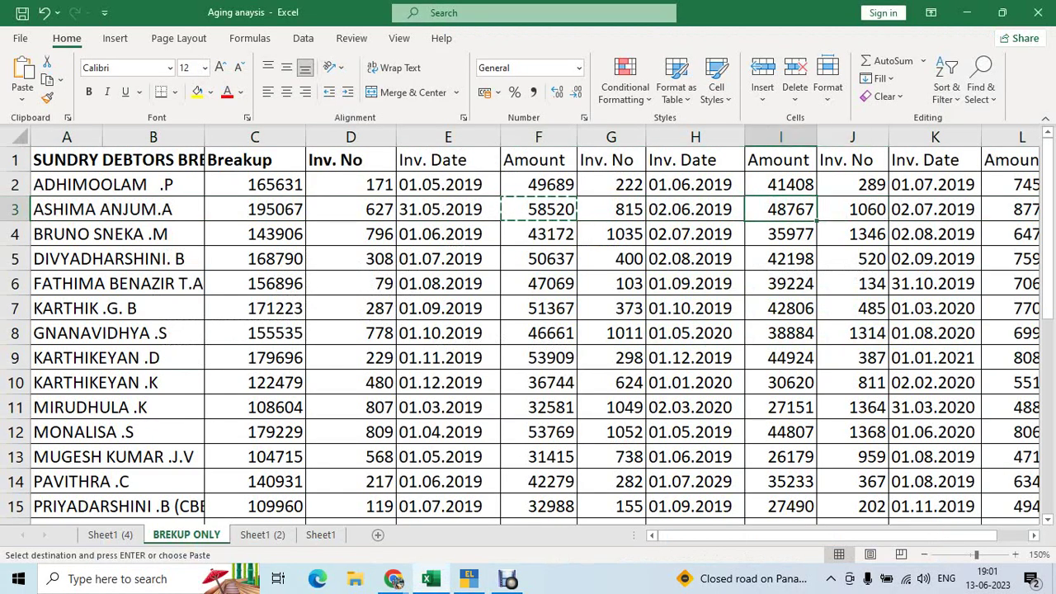
key(ctrl+c)
key(shift+space)
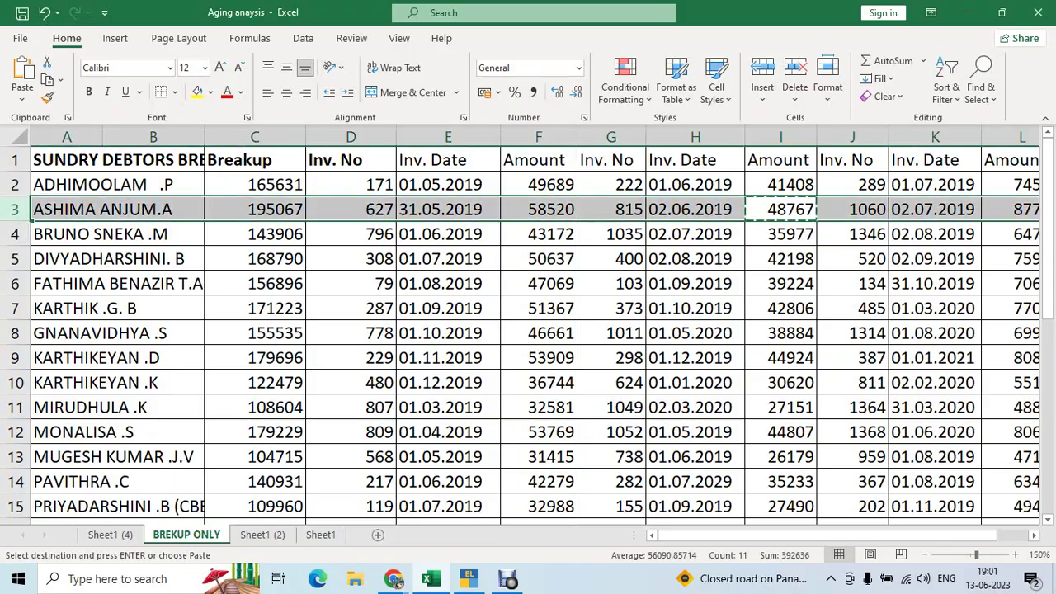
key(alt+Tab)
text(2.)
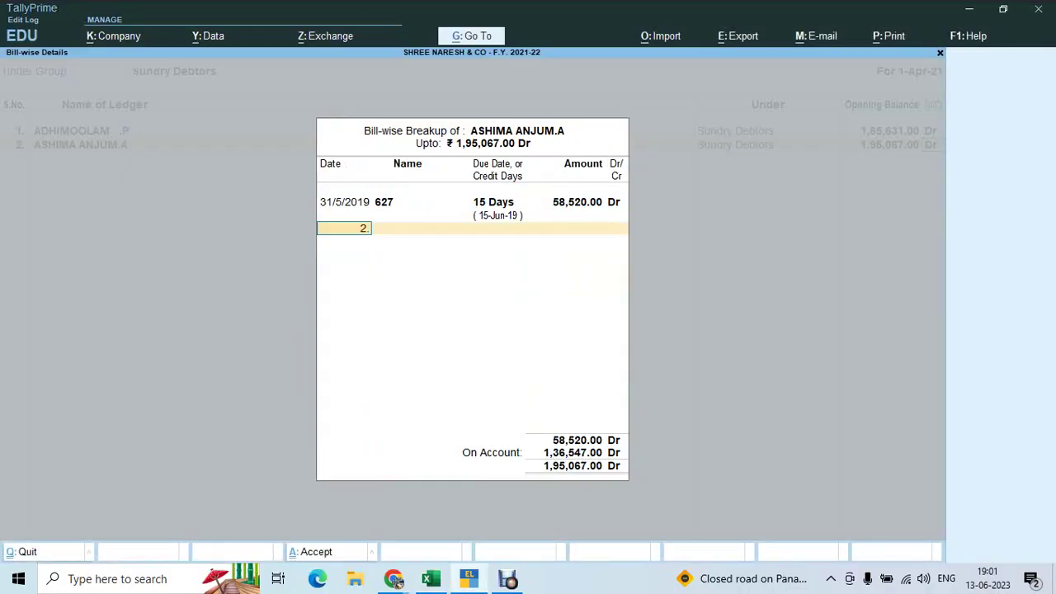
text(06.20)
text(19)
key(Return)
Complete bill 815 with 15 days' credit and 48,767 Dr
key(alt+Tab)
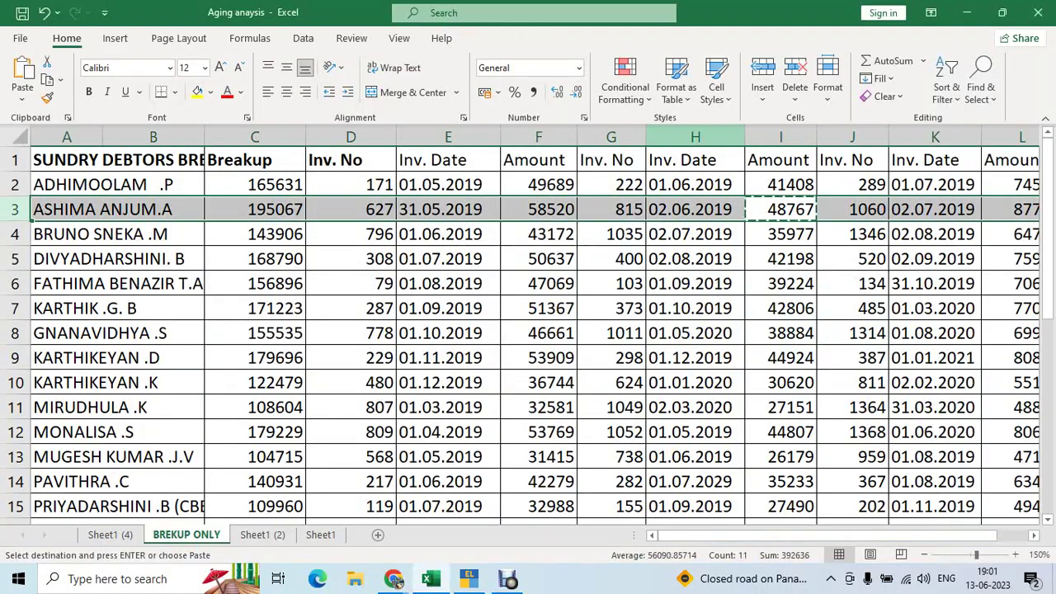
key(alt+Tab)
text(815)
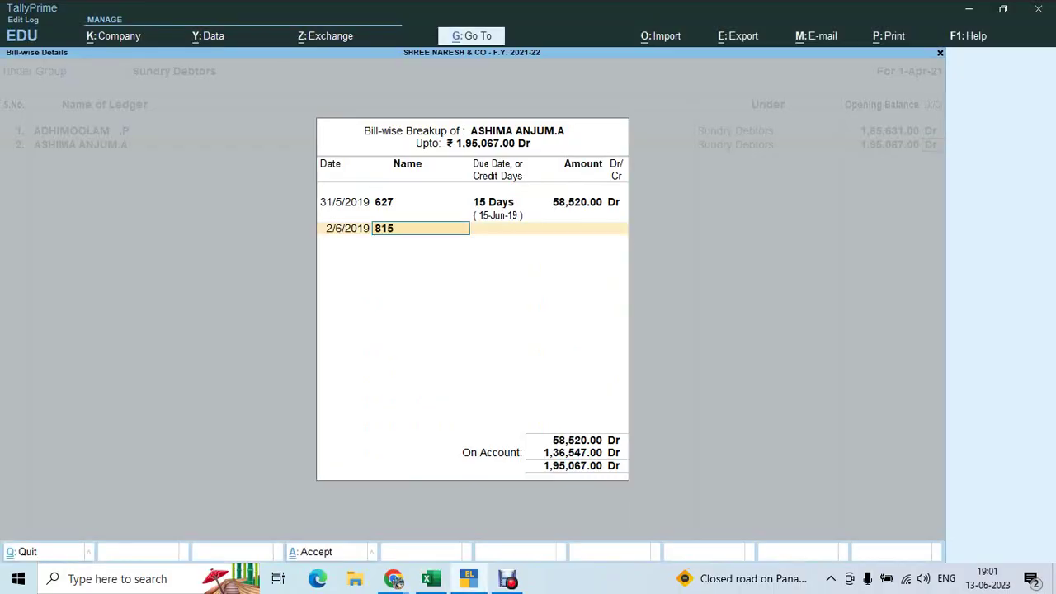
key(Return)
text(15)
key(Return)
key(Return)
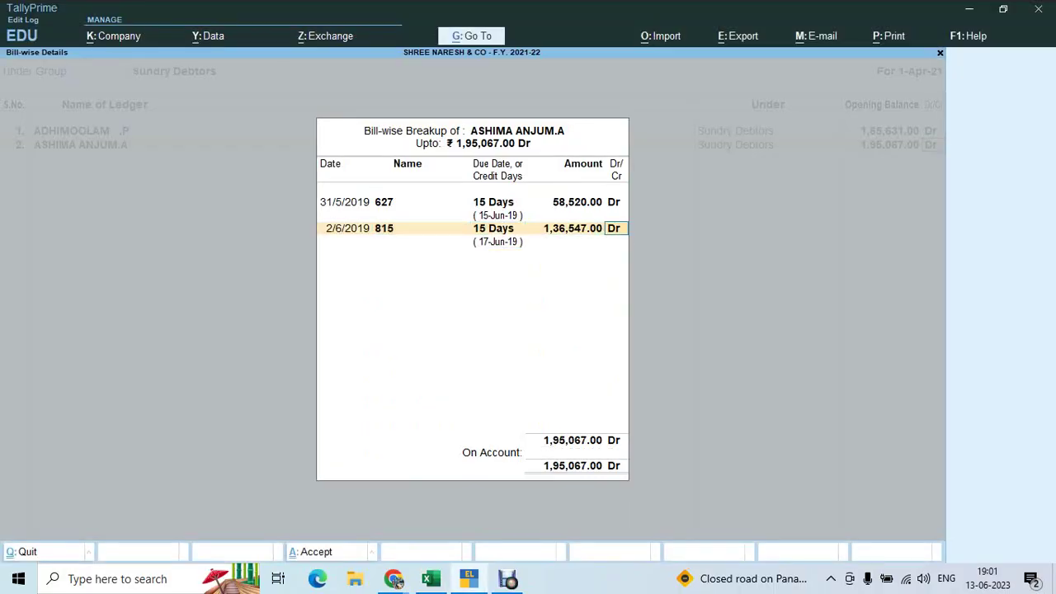
key(shift+Tab)
text(48767)
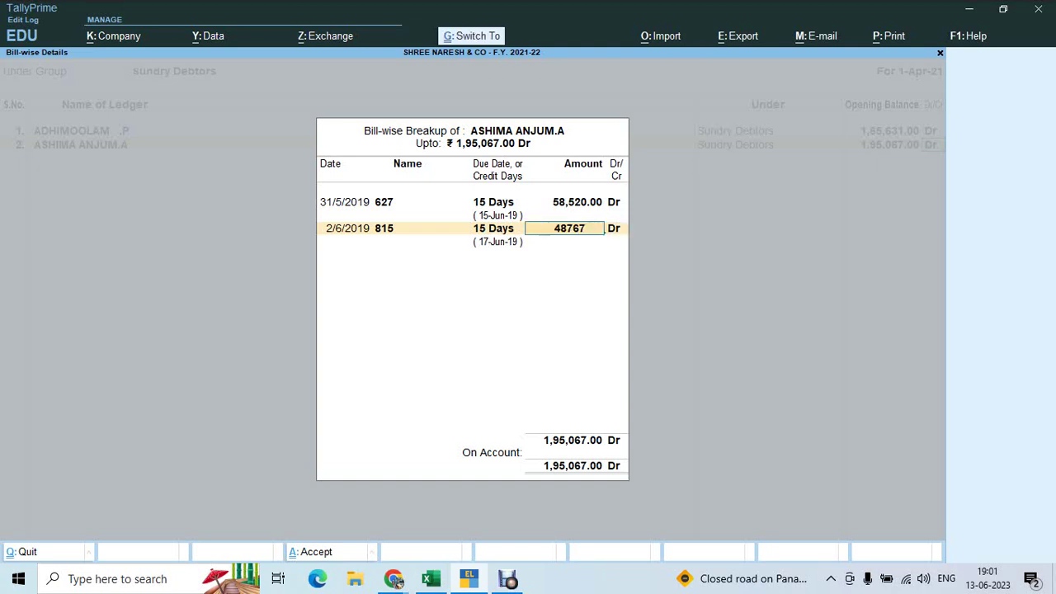
key(Return)
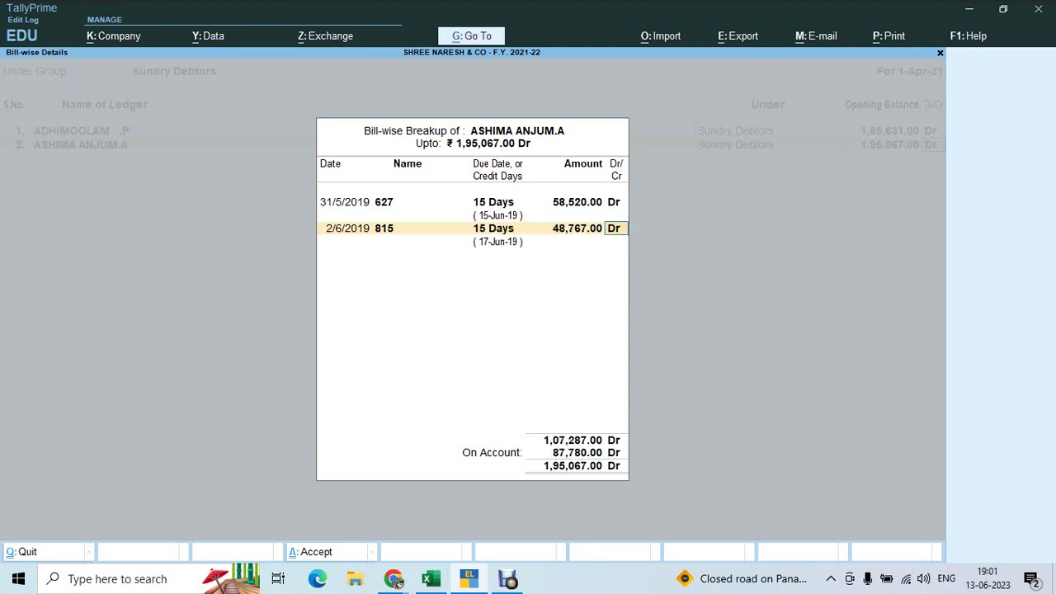
key(Return)
Enter the third bill's date 2/7/2019, read from the Excel row
key(alt+Tab)
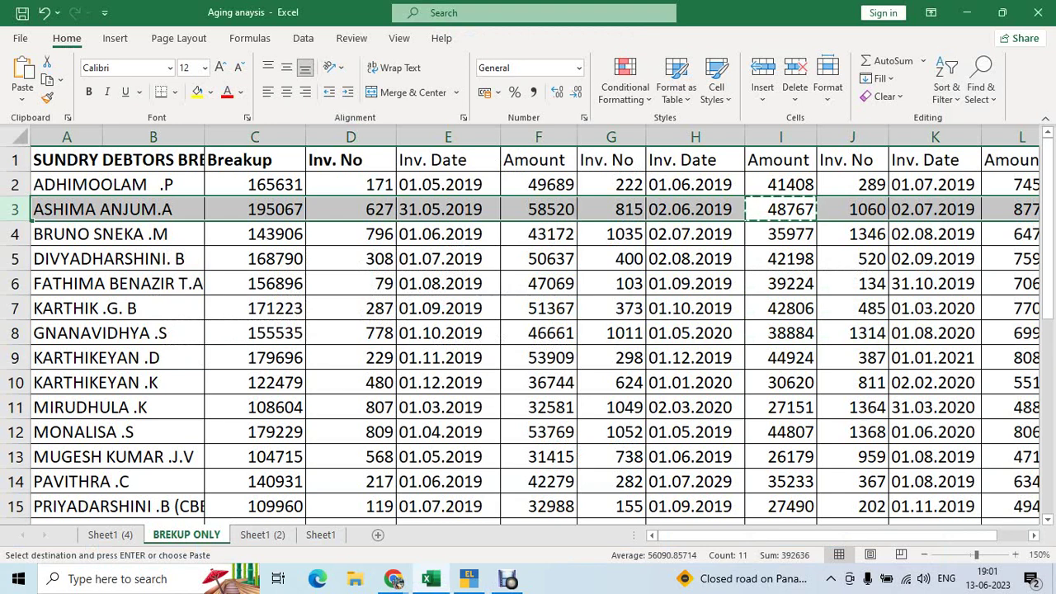
click(935, 208)
key(shift+space)
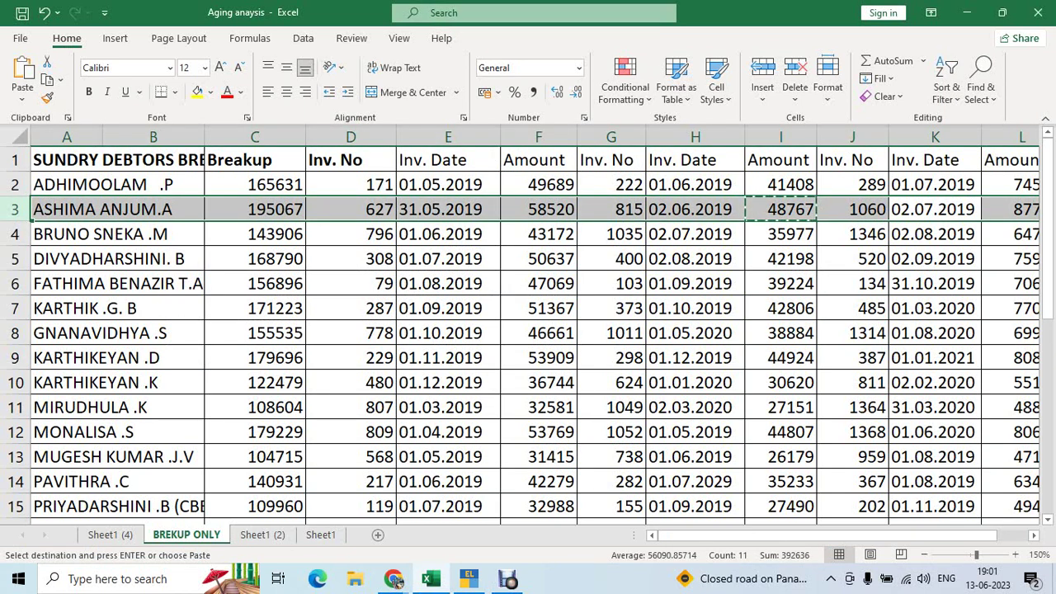
key(alt+Tab)
text(2.07)
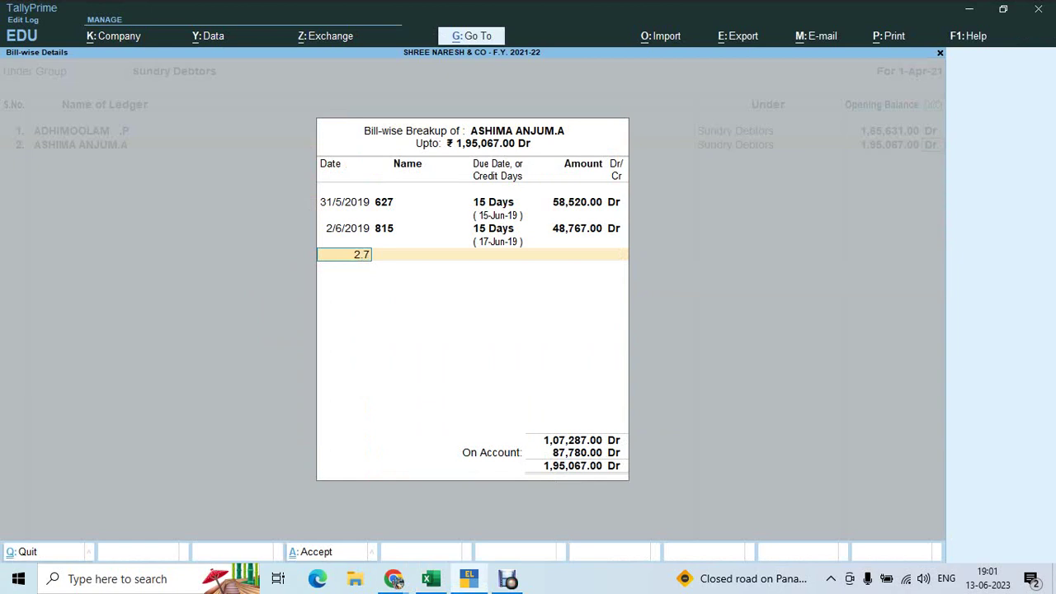
text(.2019)
key(Return)
Complete bill 1060 with 15 days' credit and 87,780 Dr
key(alt+Tab)
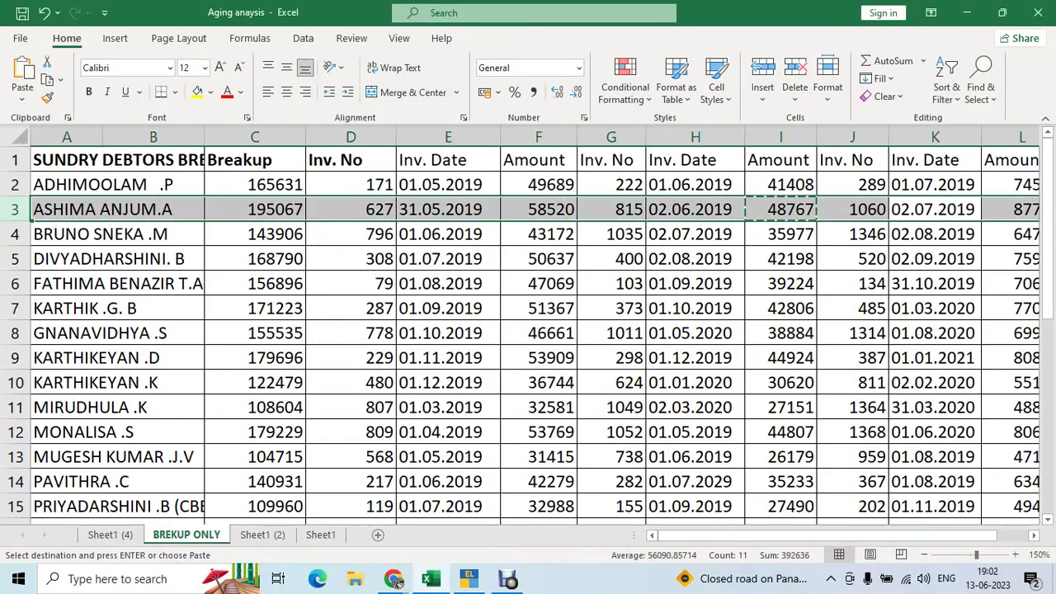
key(alt+Tab)
text(1060)
key(Return)
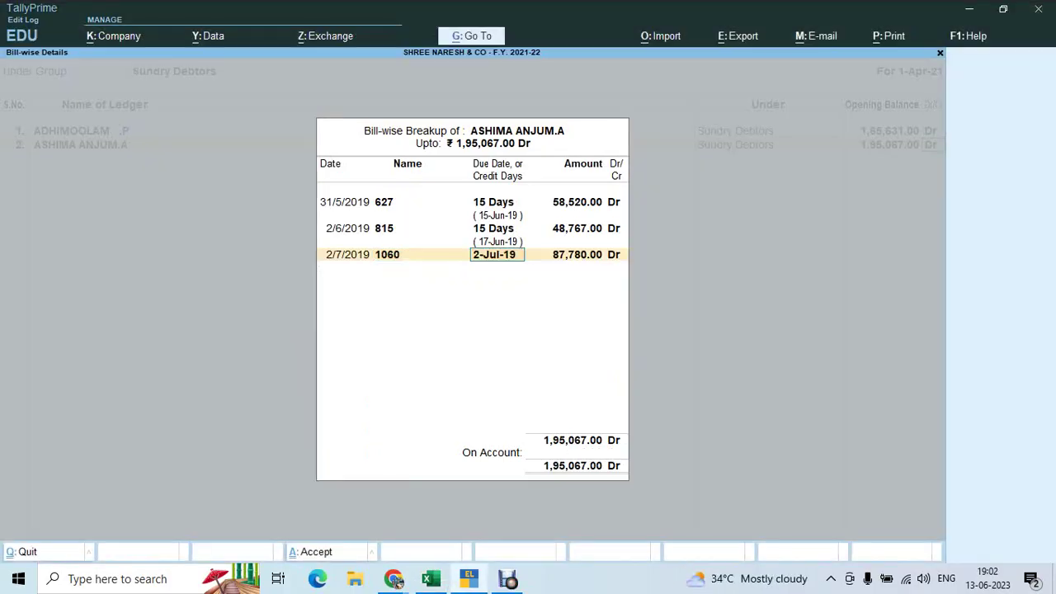
text(15)
key(Return)
key(alt+Tab)
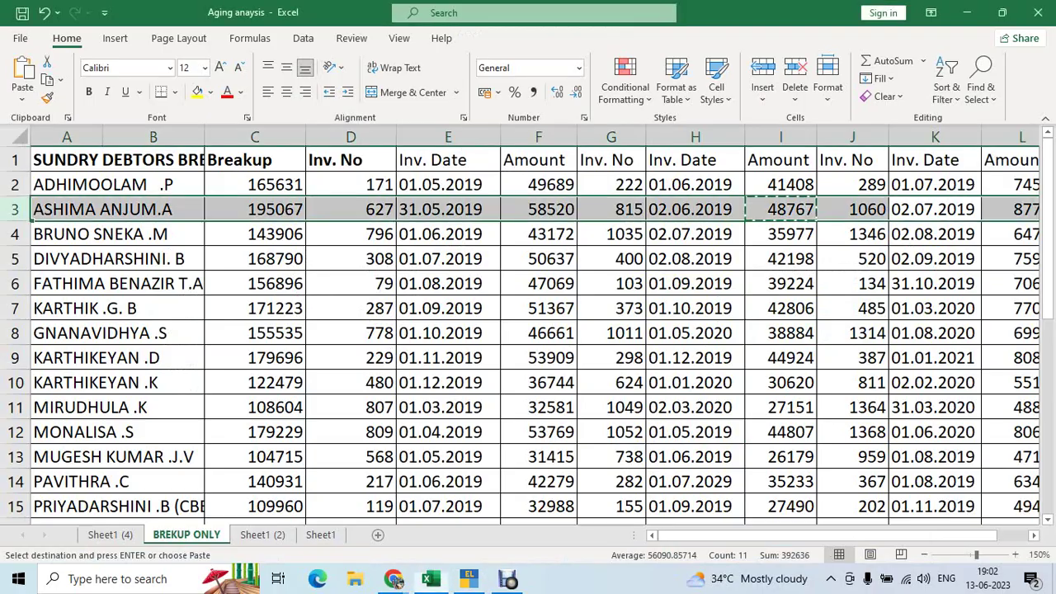
key(Right)
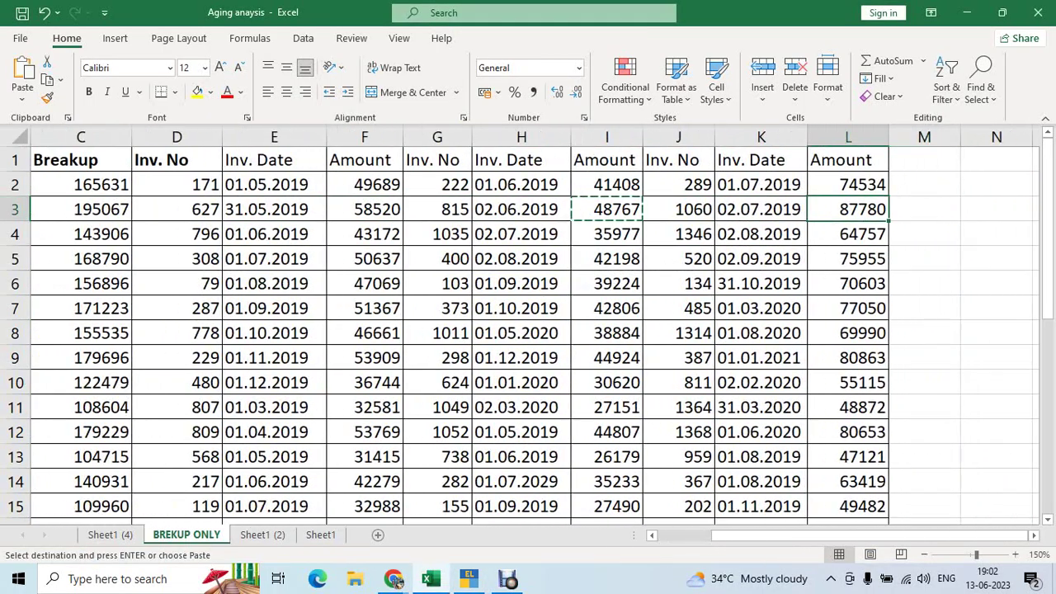
key(alt+Tab)
key(Return)
key(Return)
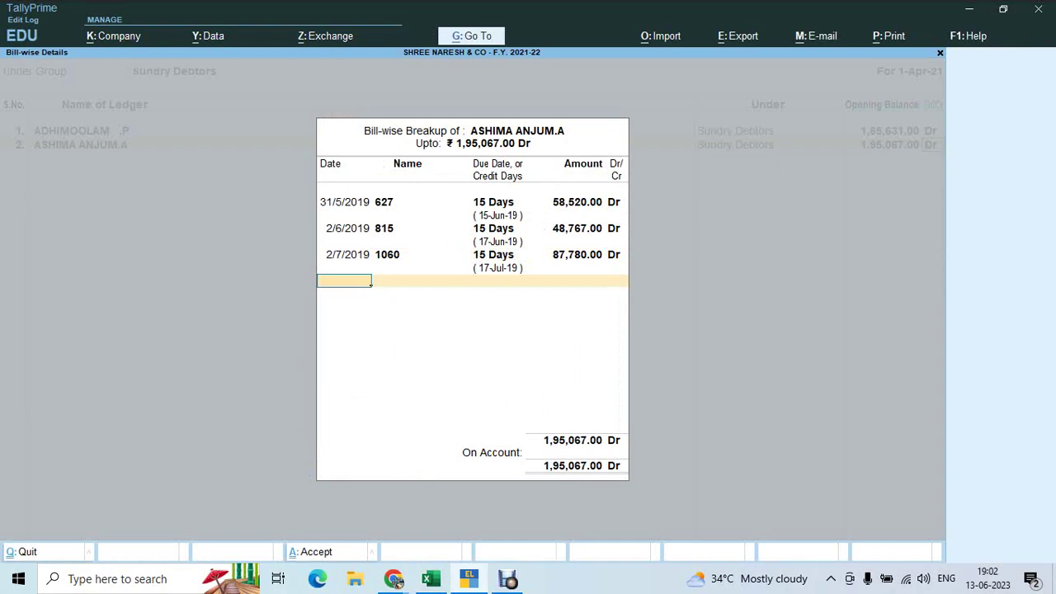
key(Return)
key(alt+Tab)
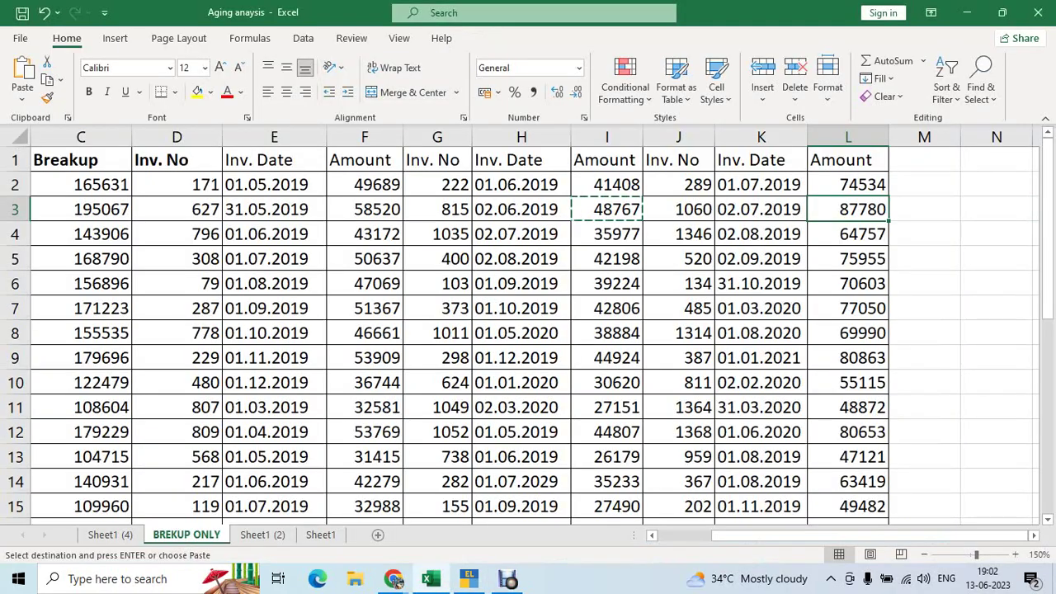
key(Down)
key(Left)
key(Left)
key(Home)
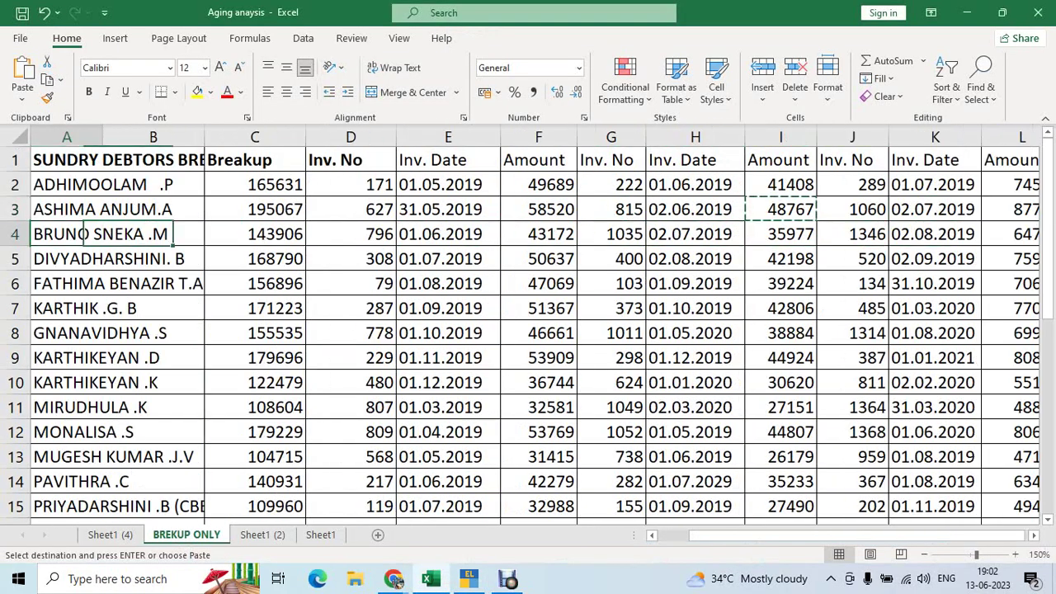
key(ctrl+c)
key(alt+Tab)
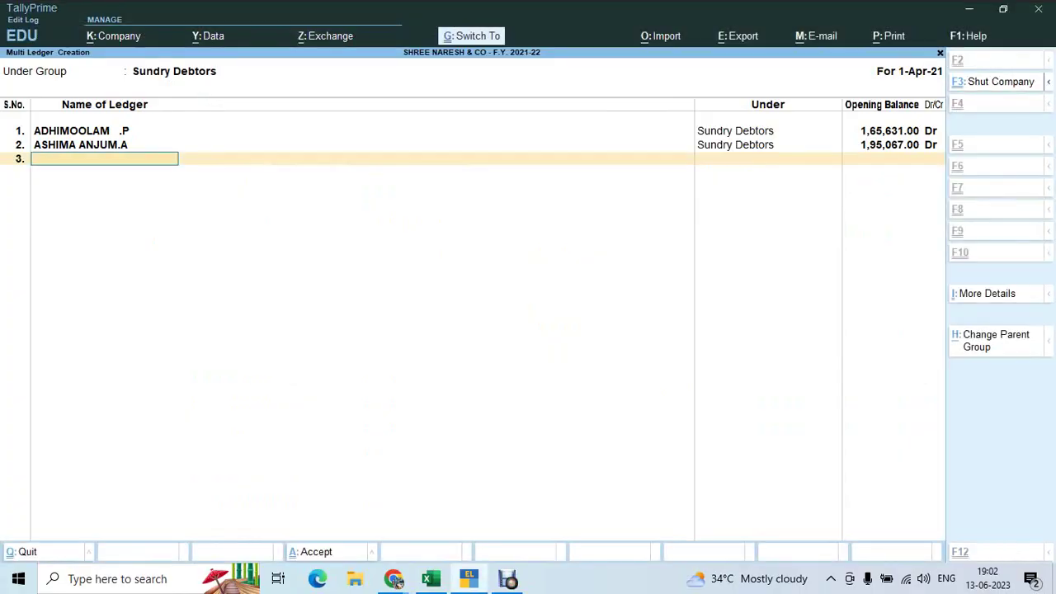
key(ctrl+alt+v)
key(Return)
key(alt+Tab)
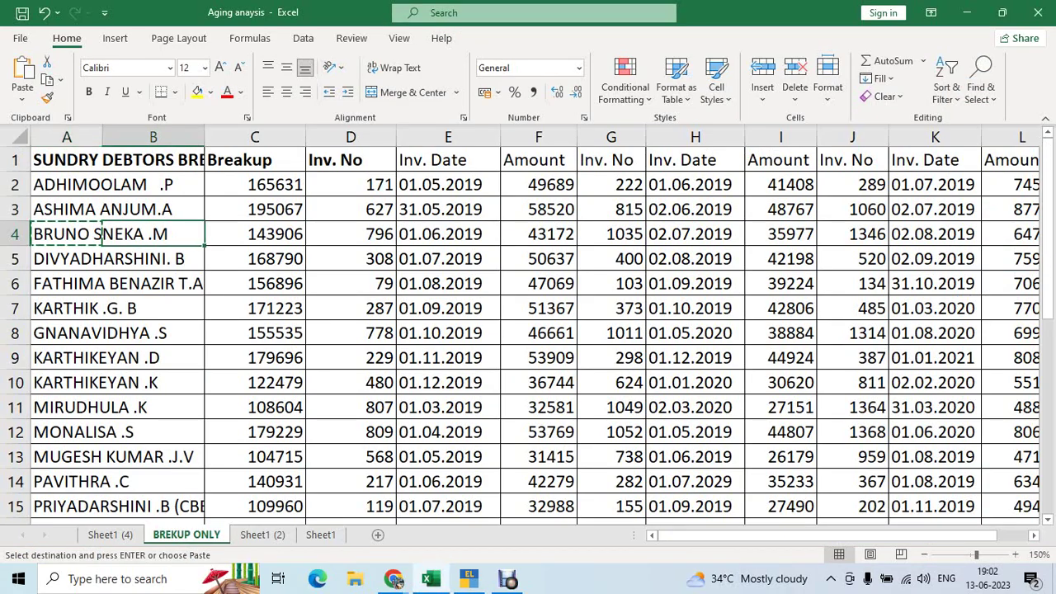
key(Right)
key(ctrl+c)
key(alt+Tab)
key(ctrl+alt+v)
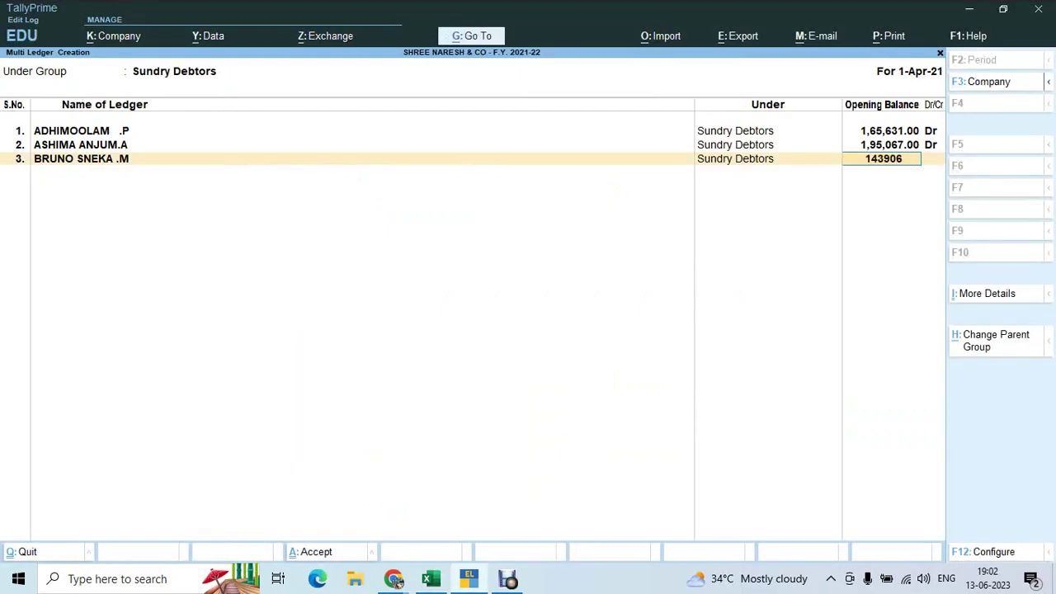
key(Return)
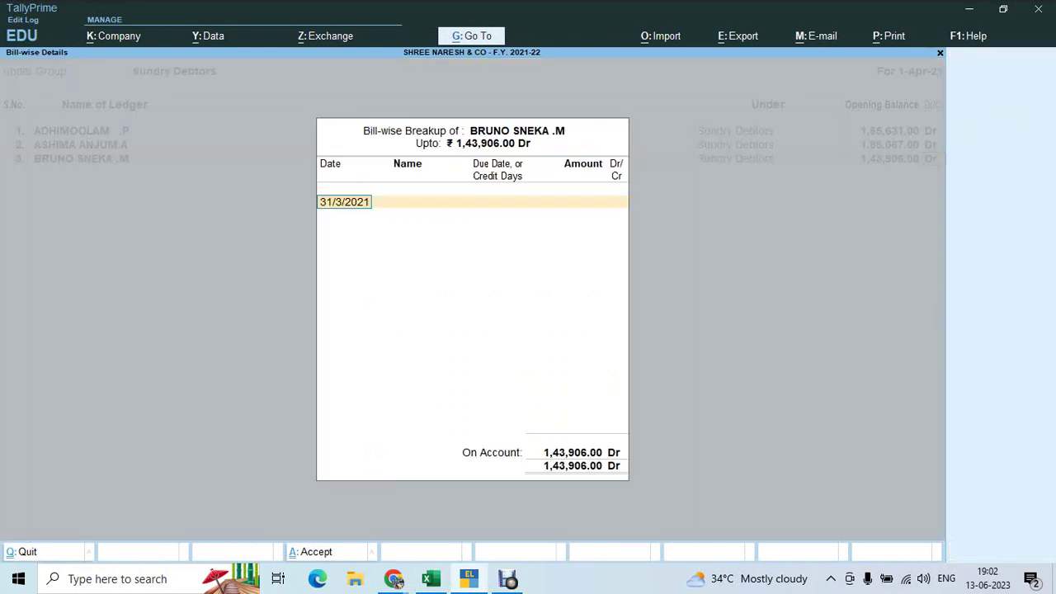
Copy the 43,172 amount from F4 and enter the bill date 1/6/2019
key(alt+Tab)
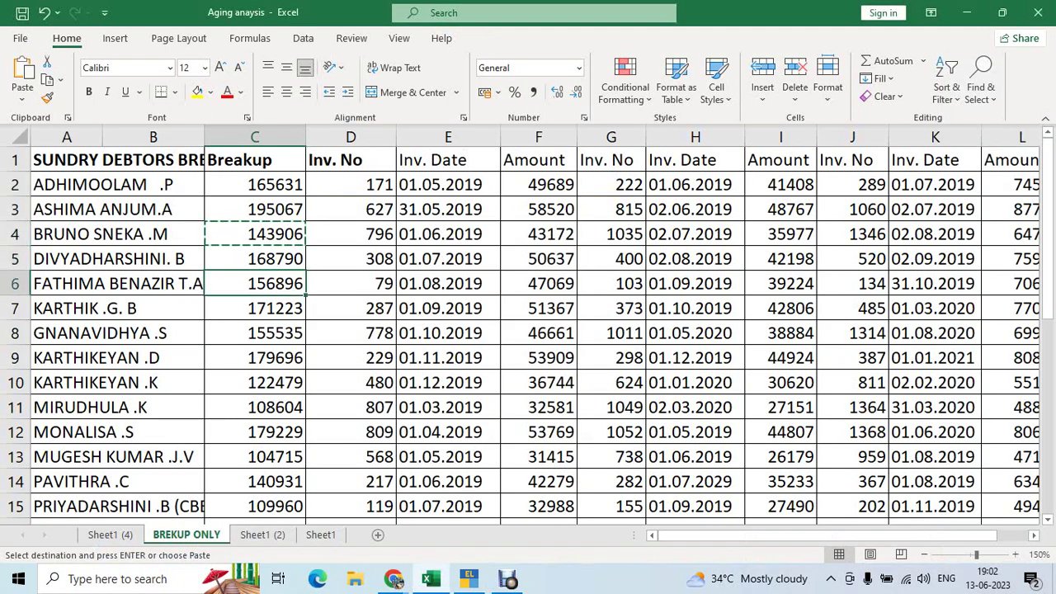
key(Right)
key(Right)
key(Right)
key(ctrl+c)
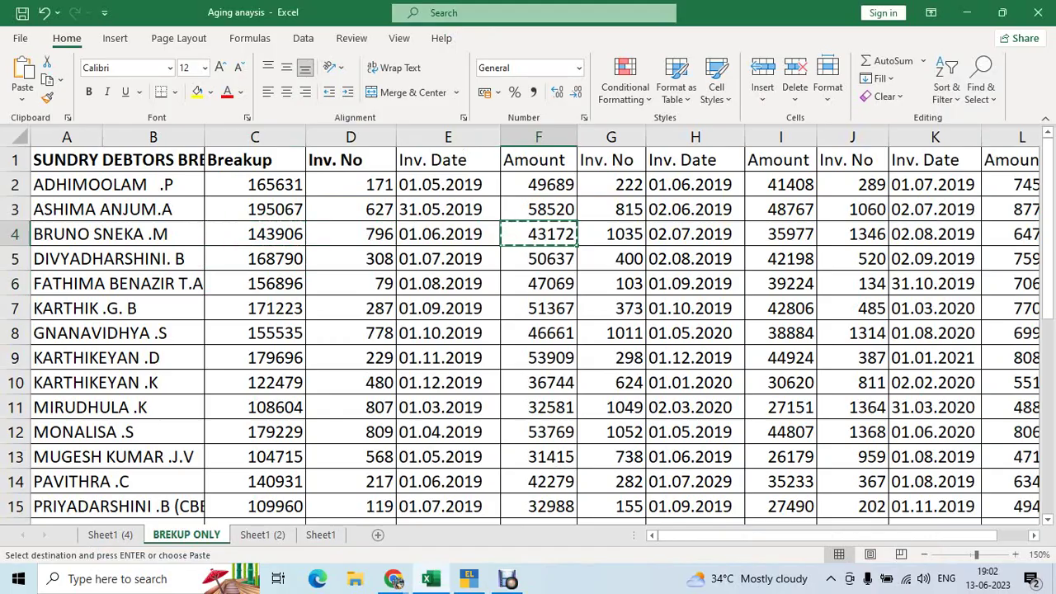
key(alt+Tab)
text(1.)
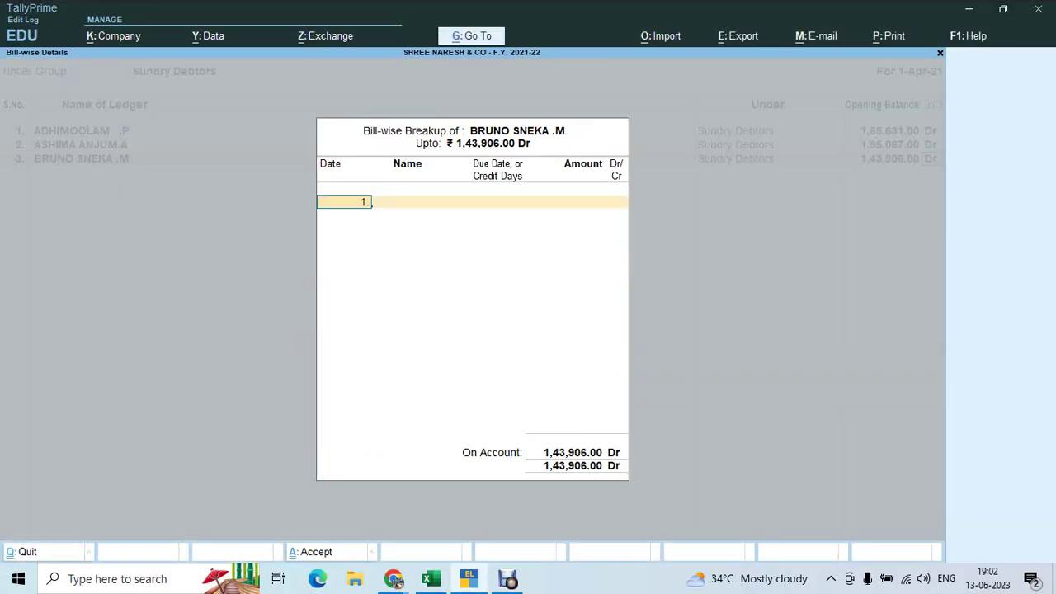
text(6.19)
key(Return)
Complete bill 796 with 30 credit days and 43,172 Dr
key(alt+Tab)
key(alt+Tab)
text(79)
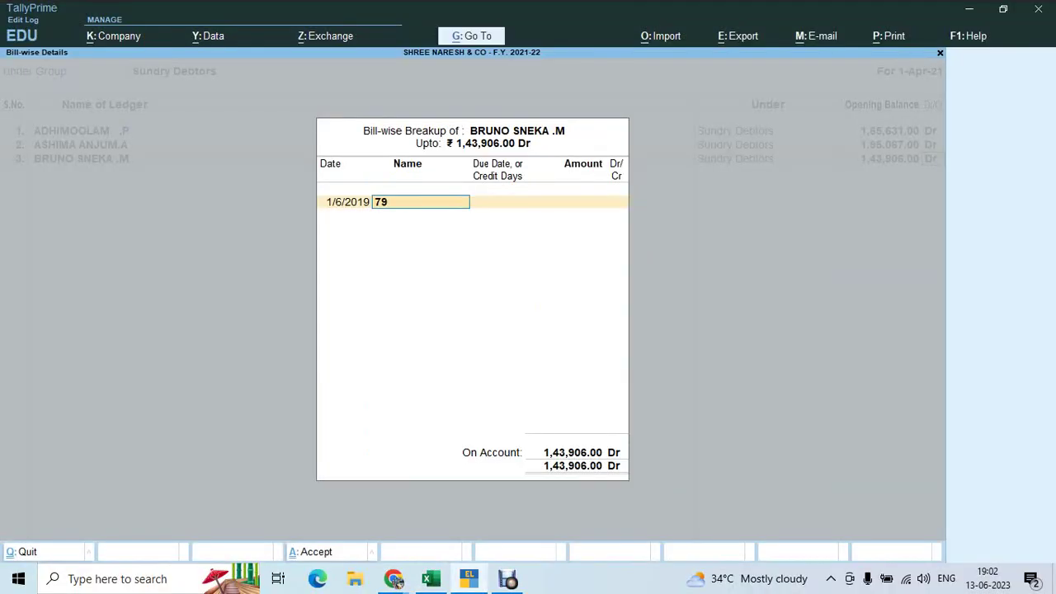
key(Return)
text(1)
key(Return)
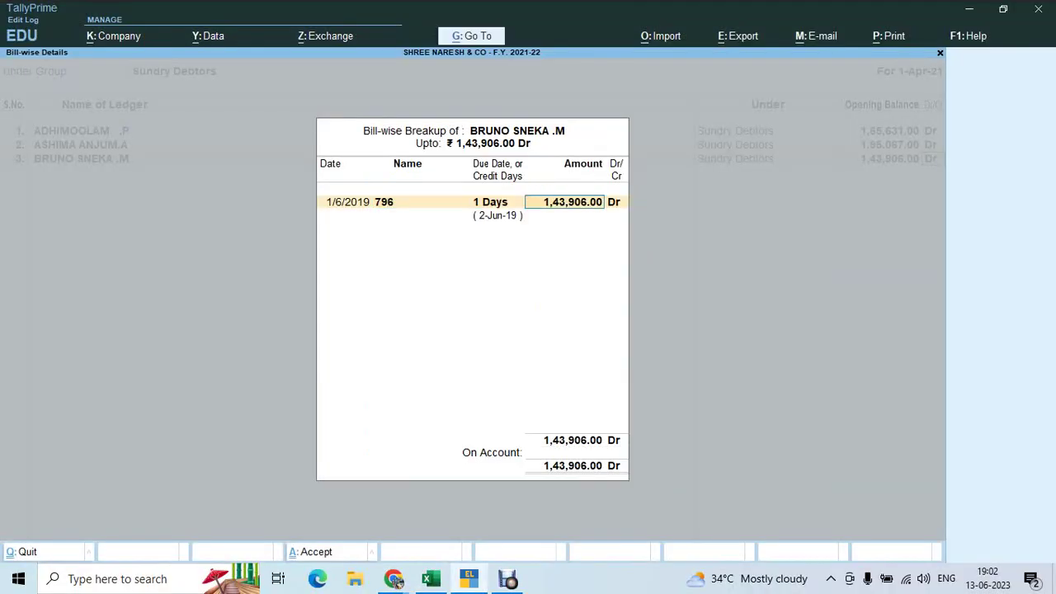
key(BackSpace)
key(BackSpace)
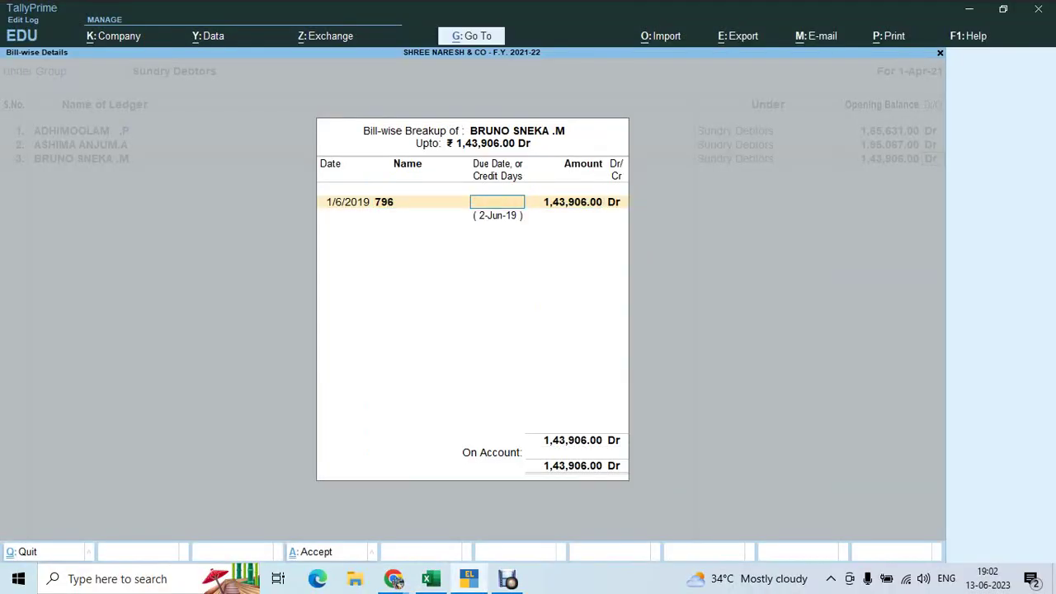
text(30)
key(Return)
key(alt+Tab)
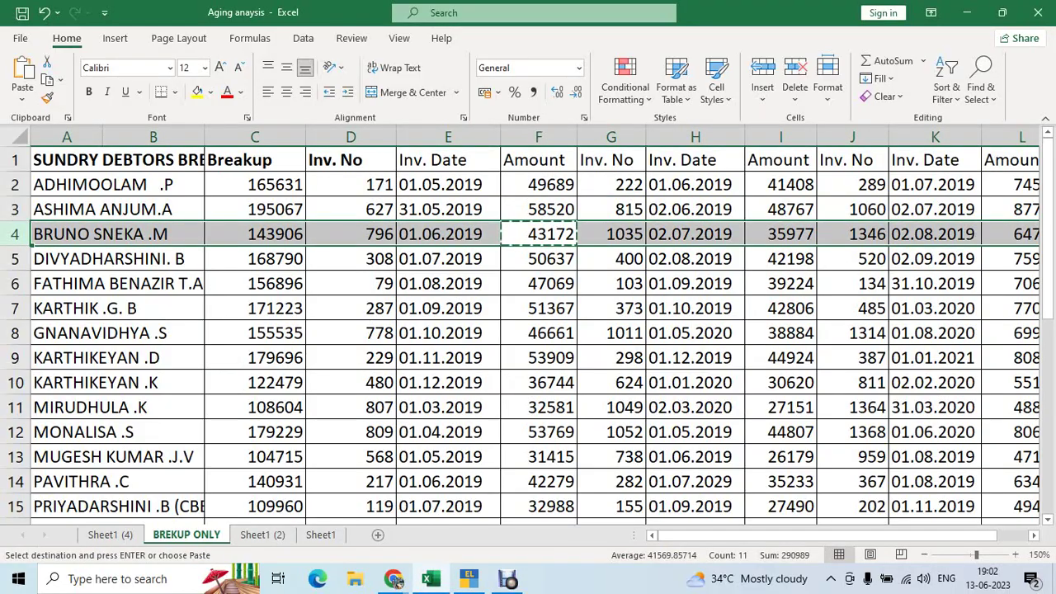
key(alt+Tab)
text(43172)
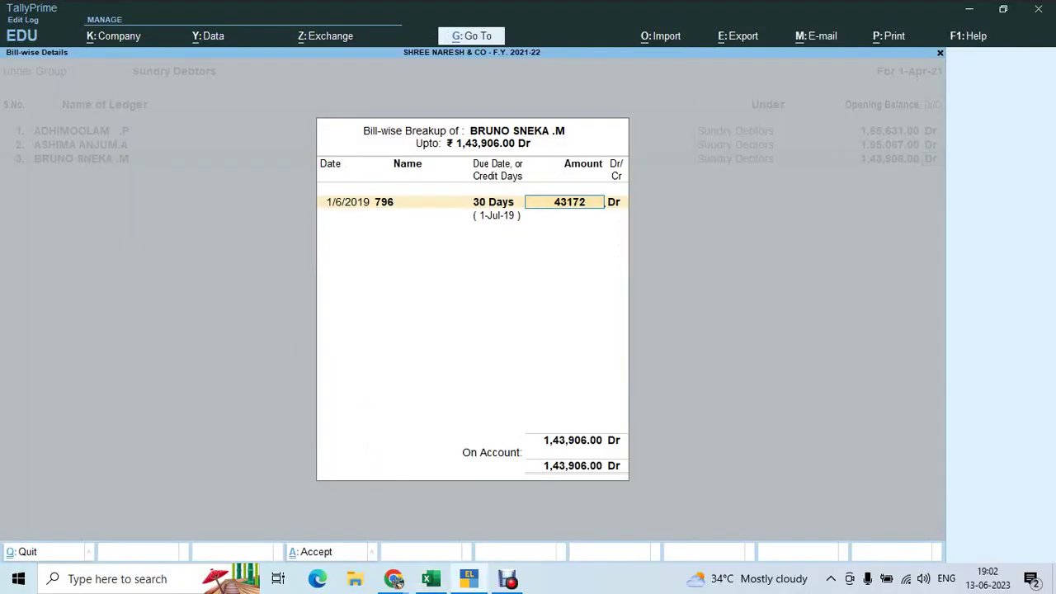
key(Return)
Add bill 1035 dated 2/7/2019, 15 days credit, for 35,977 Dr to the debtor's breakup
key(alt+Tab)
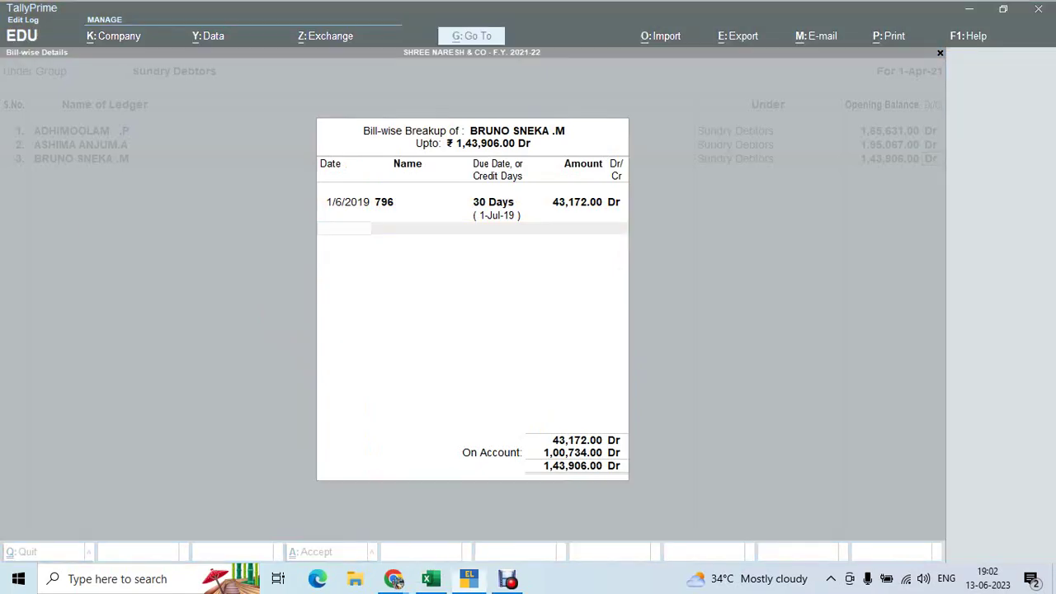
key(Right)
key(Right)
key(Right)
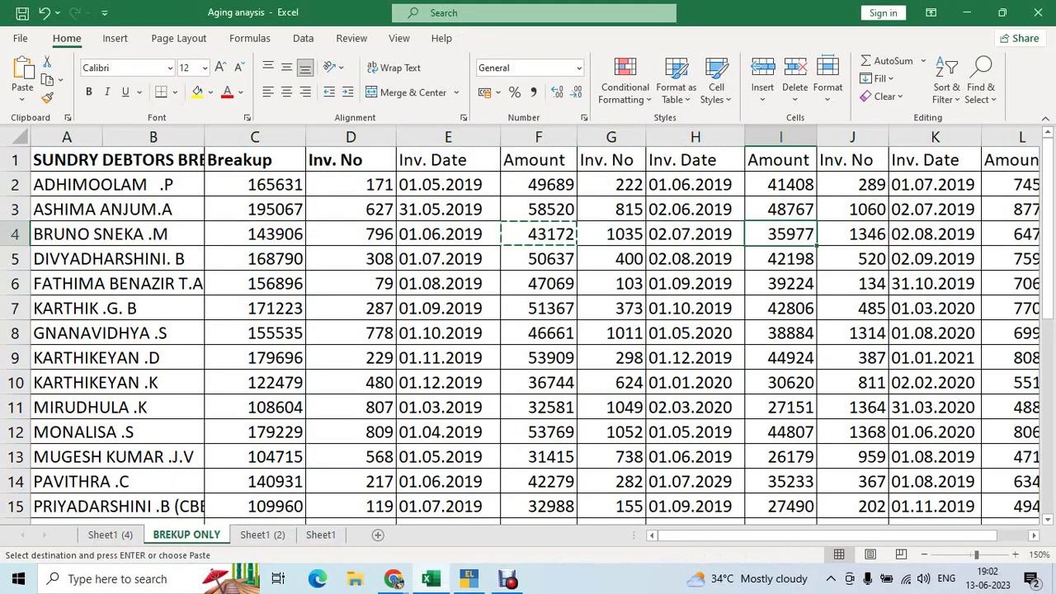
key(shift+space)
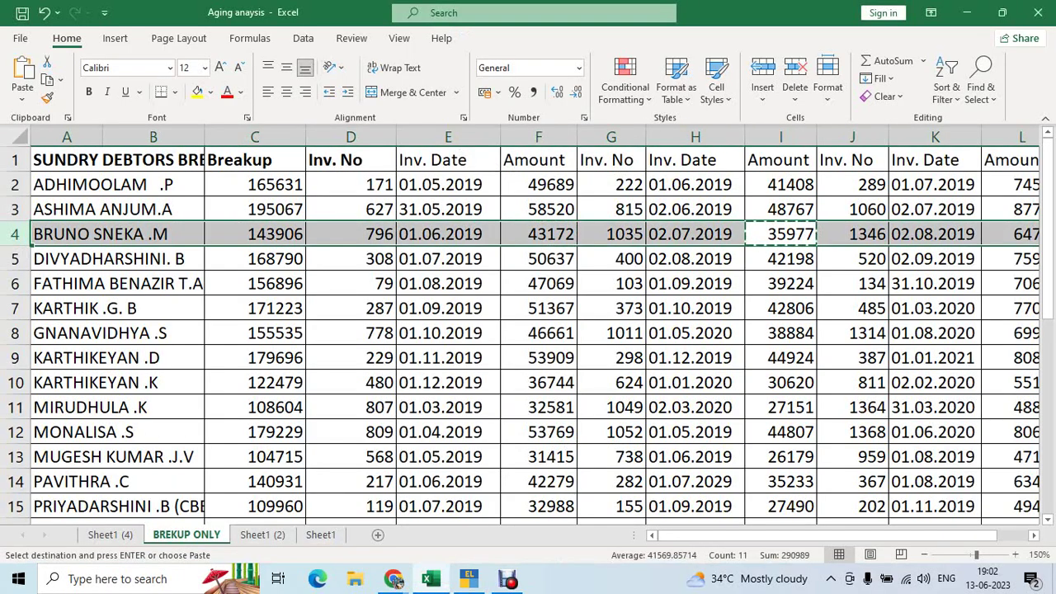
key(alt+Tab)
text(2.7.19)
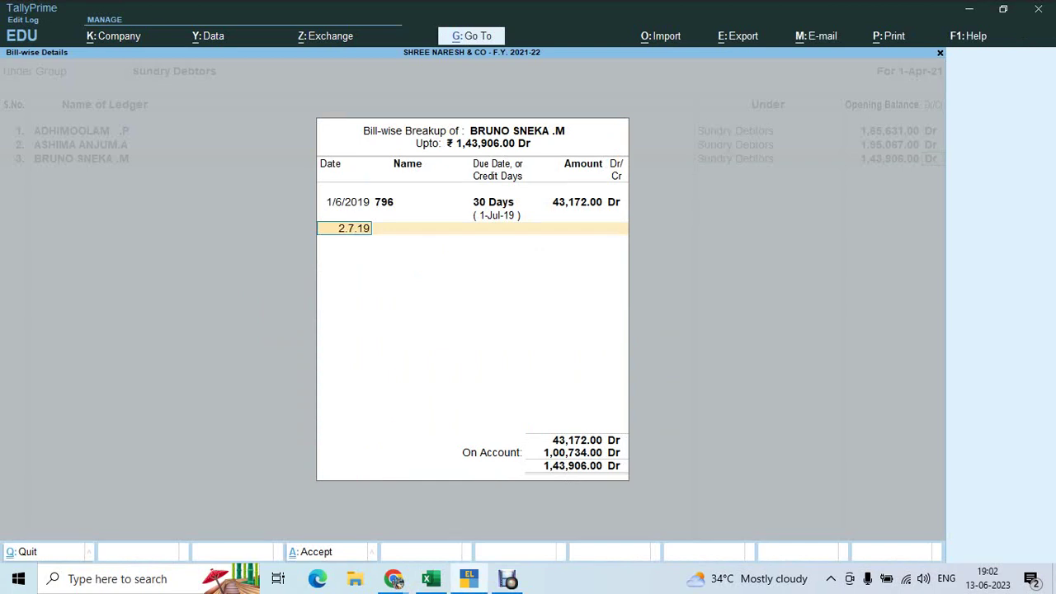
key(Return)
text(1035)
key(Return)
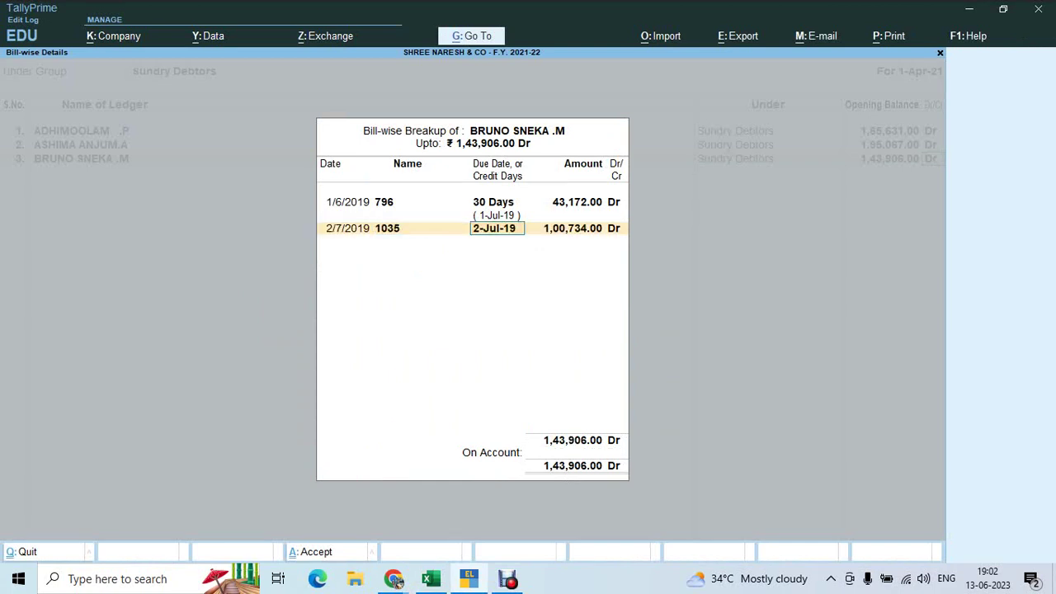
text(15)
key(Return)
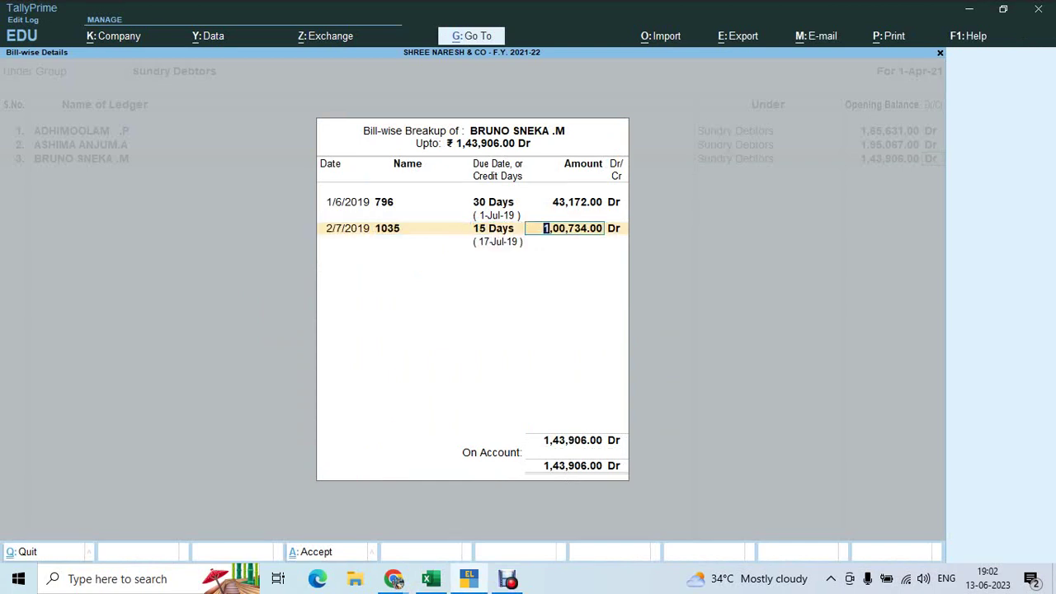
text(35977)
key(Return)
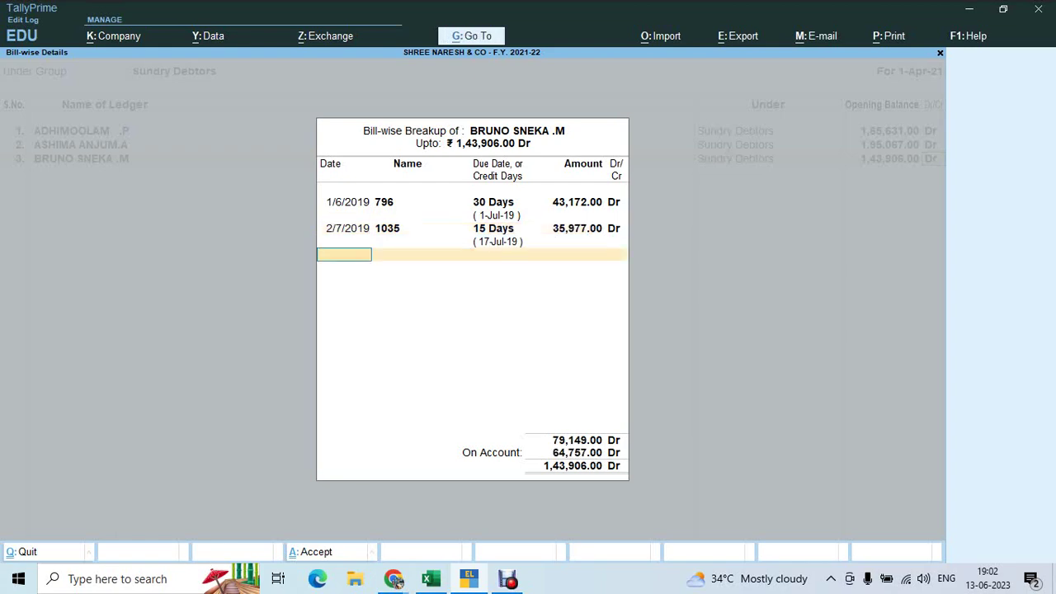
Add bill 1346 dated 2/8/2019, 15 days credit, for the remaining 64,757 Dr
key(alt+Tab)
key(Right)
key(Right)
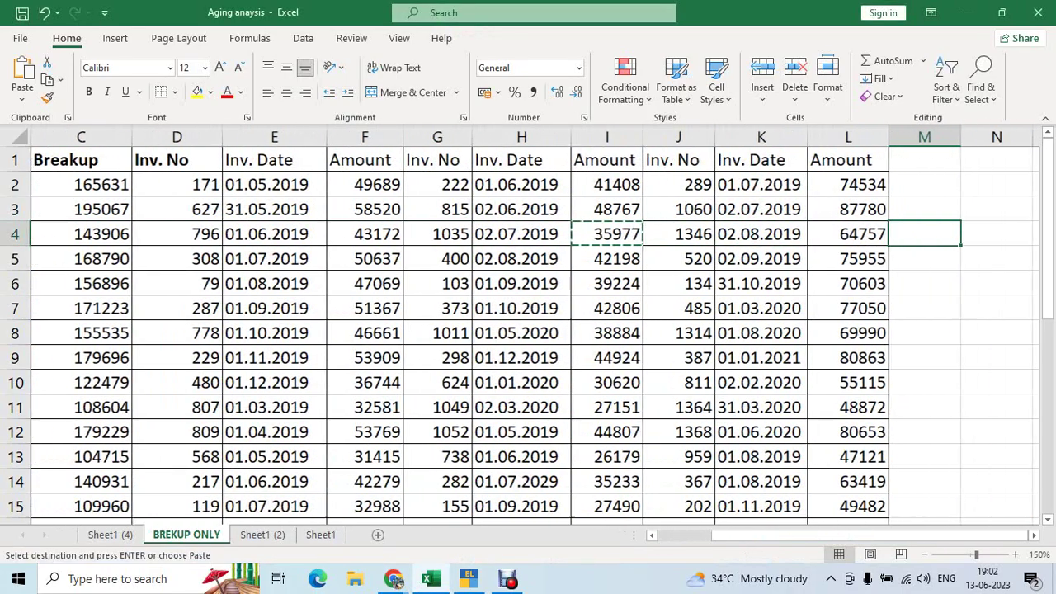
key(Left)
key(Left)
key(shift+space)
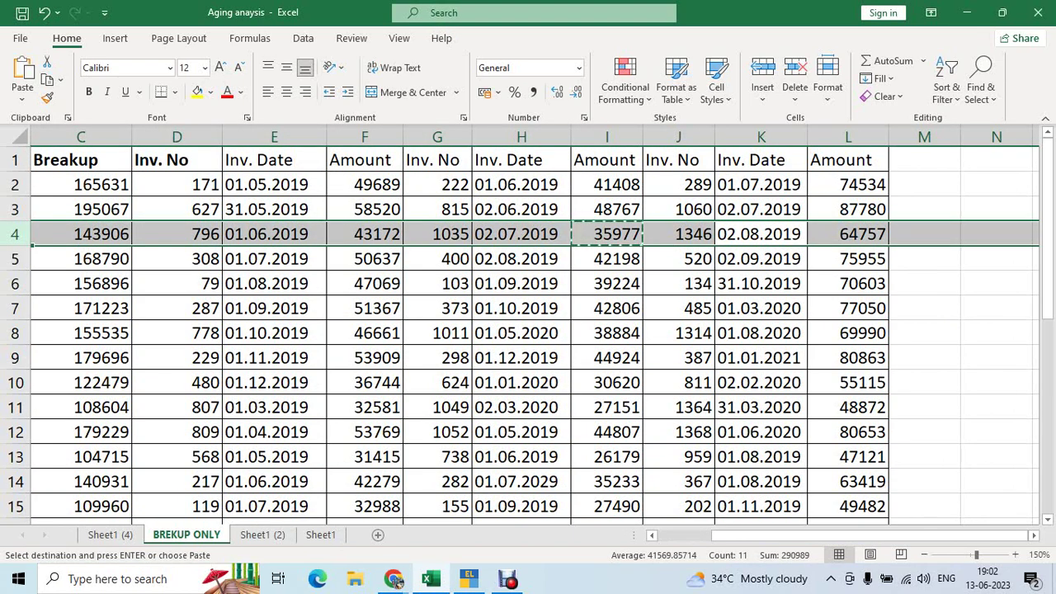
key(alt+Tab)
text(2.08.2019)
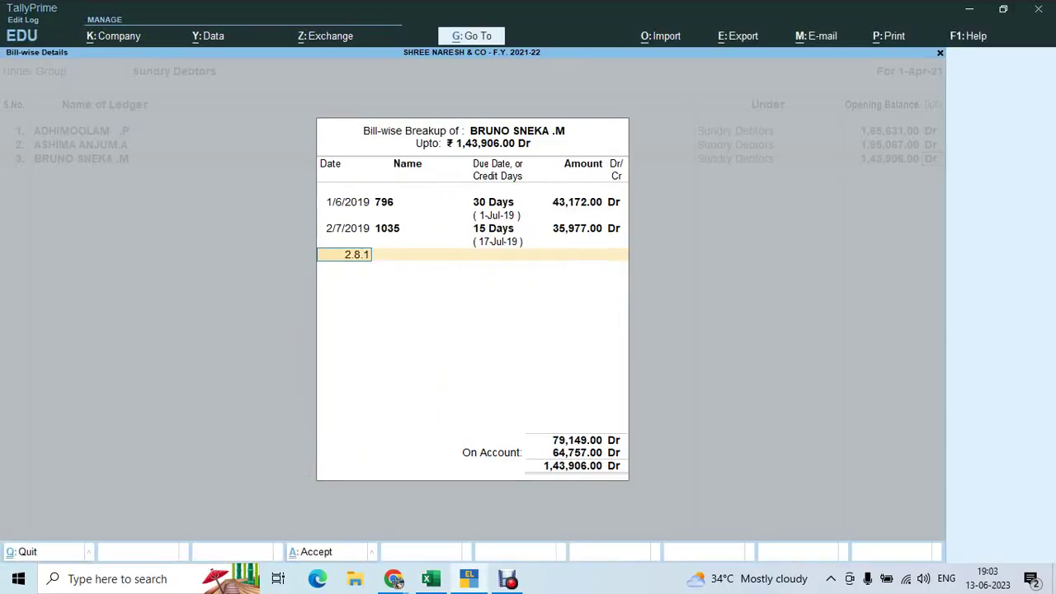
key(Return)
key(alt+Tab)
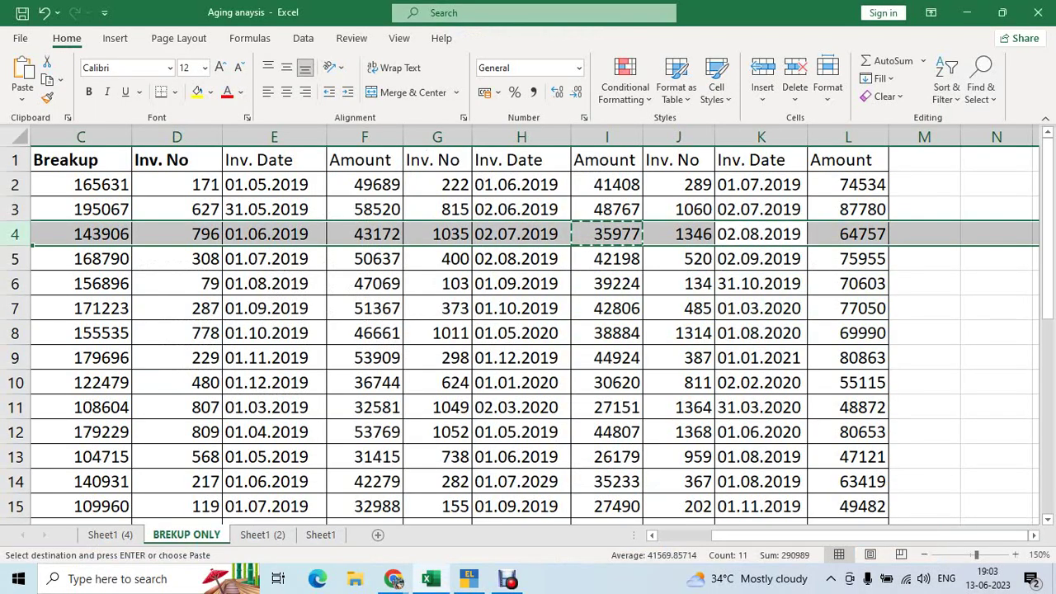
key(alt+Tab)
text(1)
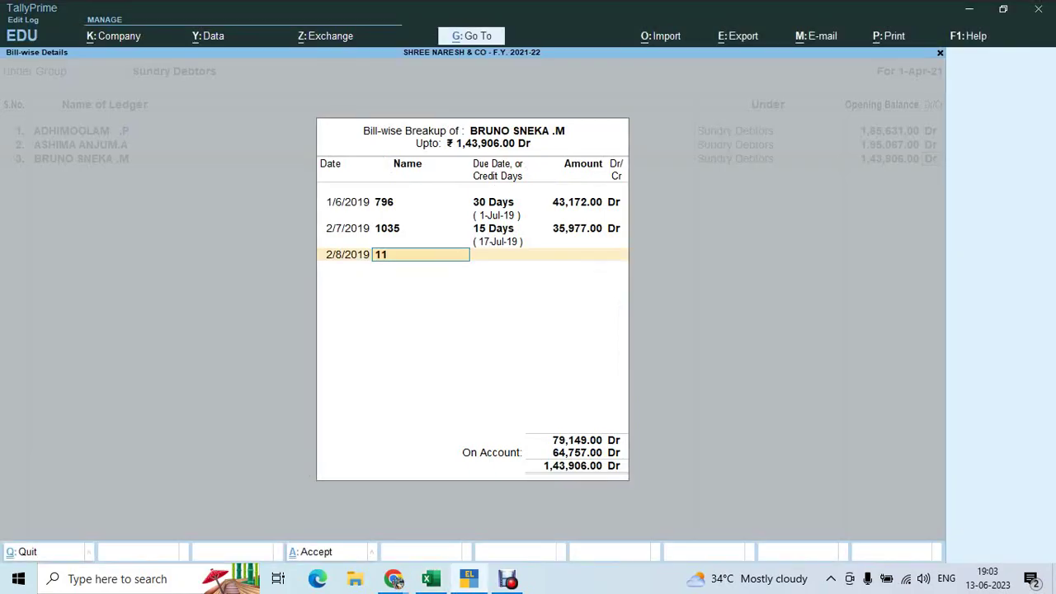
text(346)
key(Return)
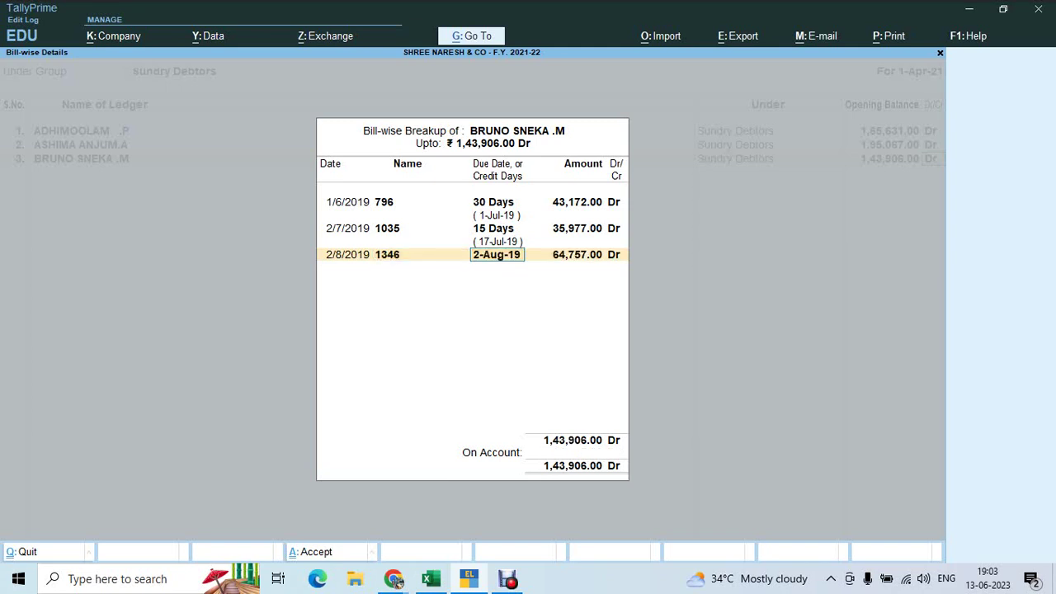
text(15)
key(Return)
key(Return)
key(alt+Tab)
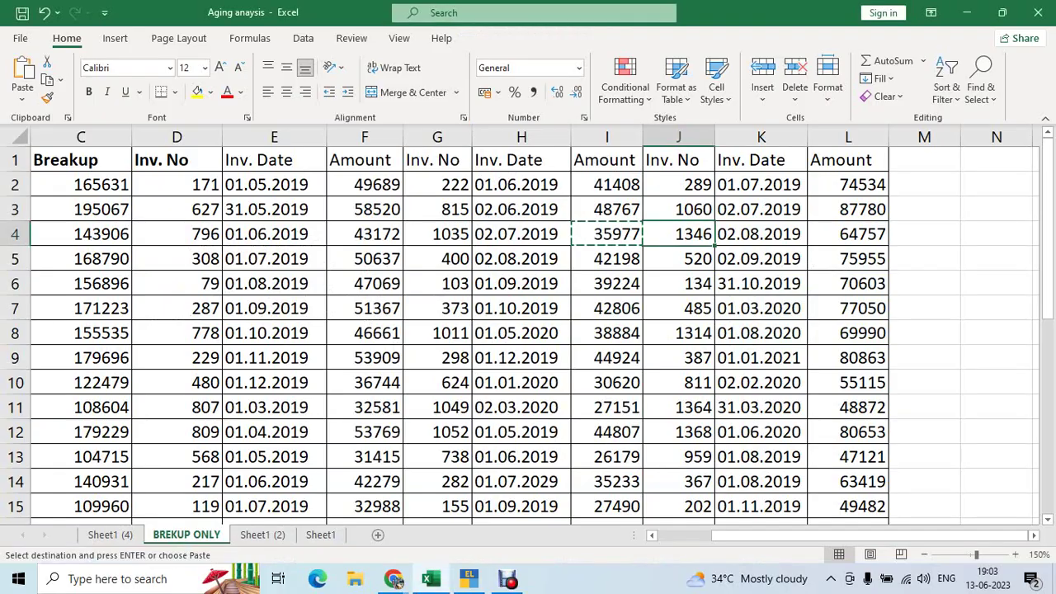
key(alt+Tab)
key(Return)
key(Return)
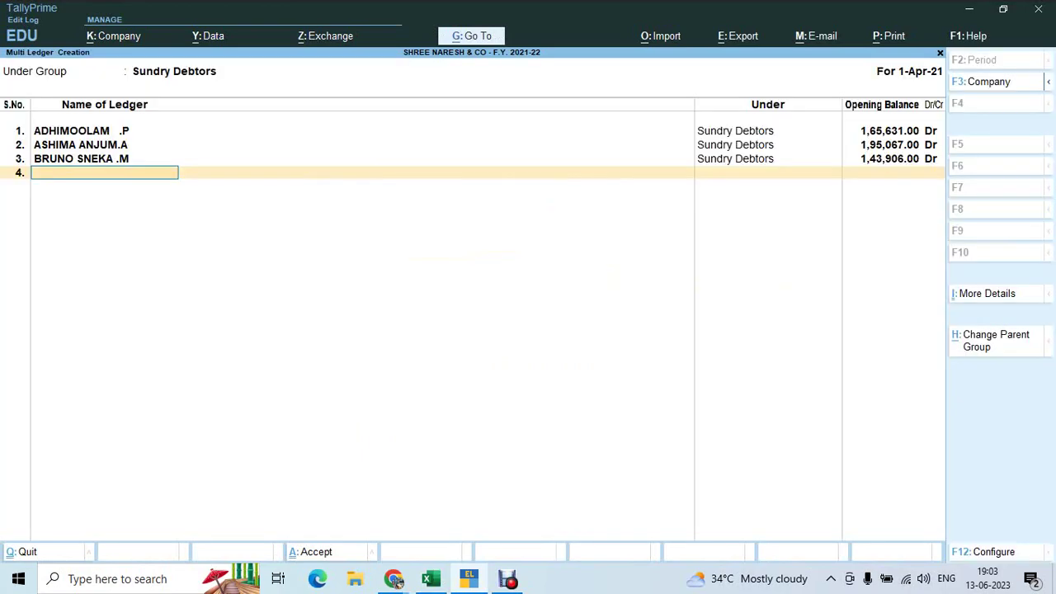
Add the debtor name from Excel cell A5 as the fourth ledger
key(alt+Tab)
key(Down)
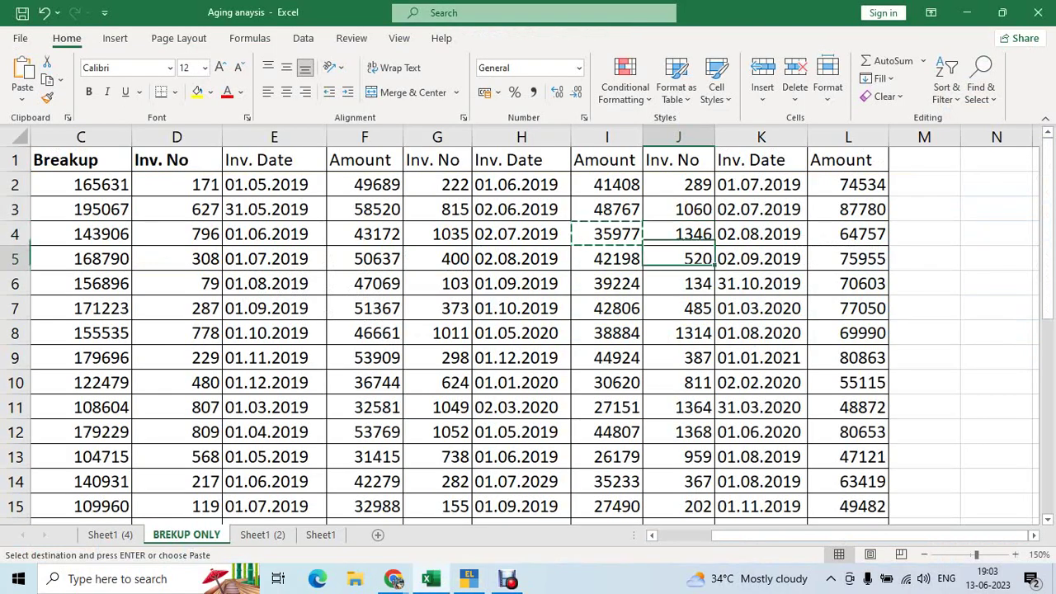
key(Left)
key(Left)
key(Left)
key(Home)
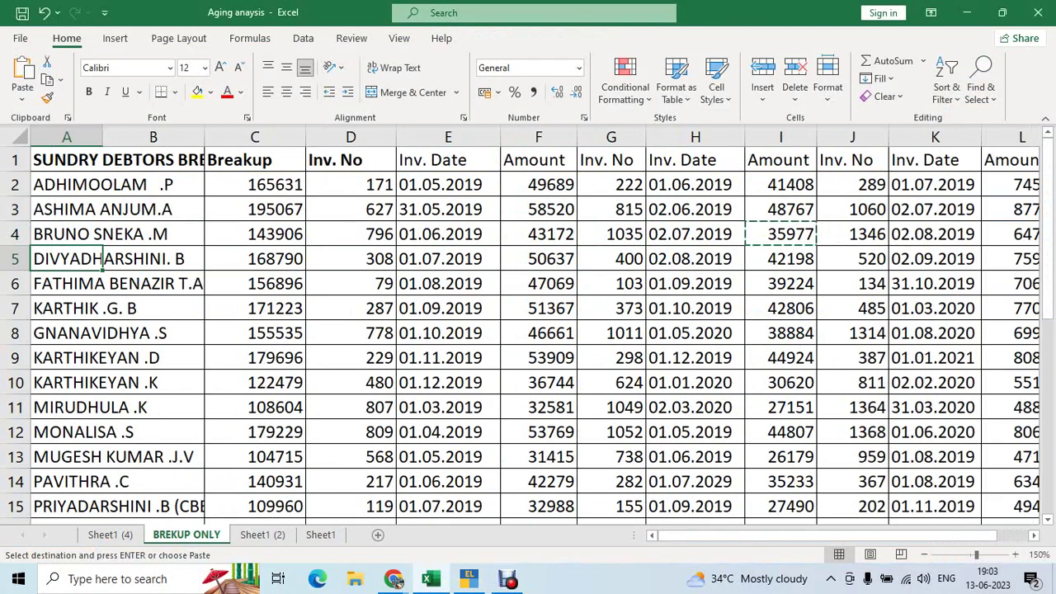
key(ctrl+c)
key(alt+Tab)
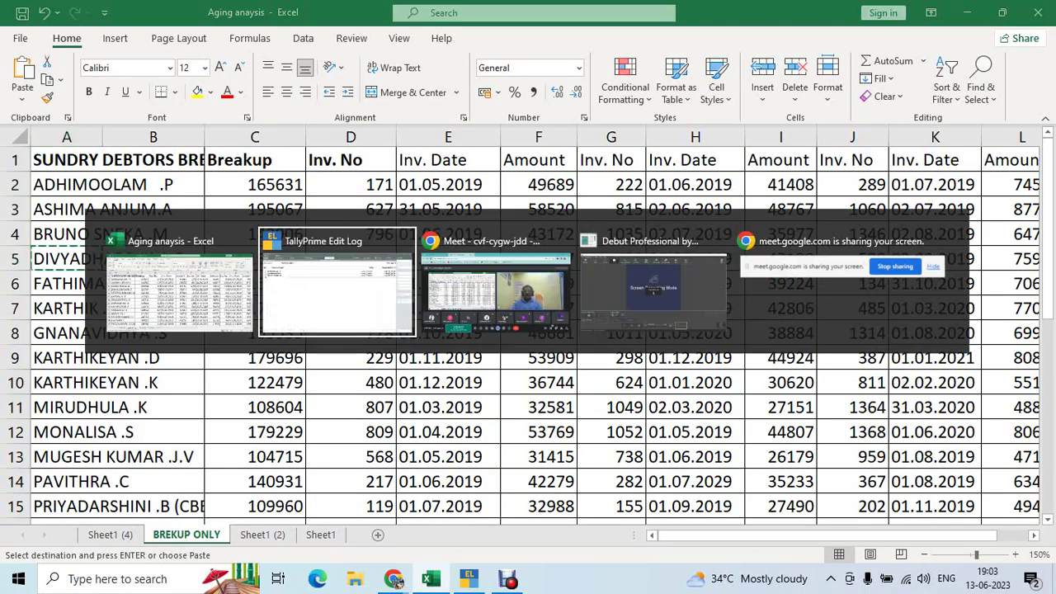
key(ctrl+v)
key(Return)
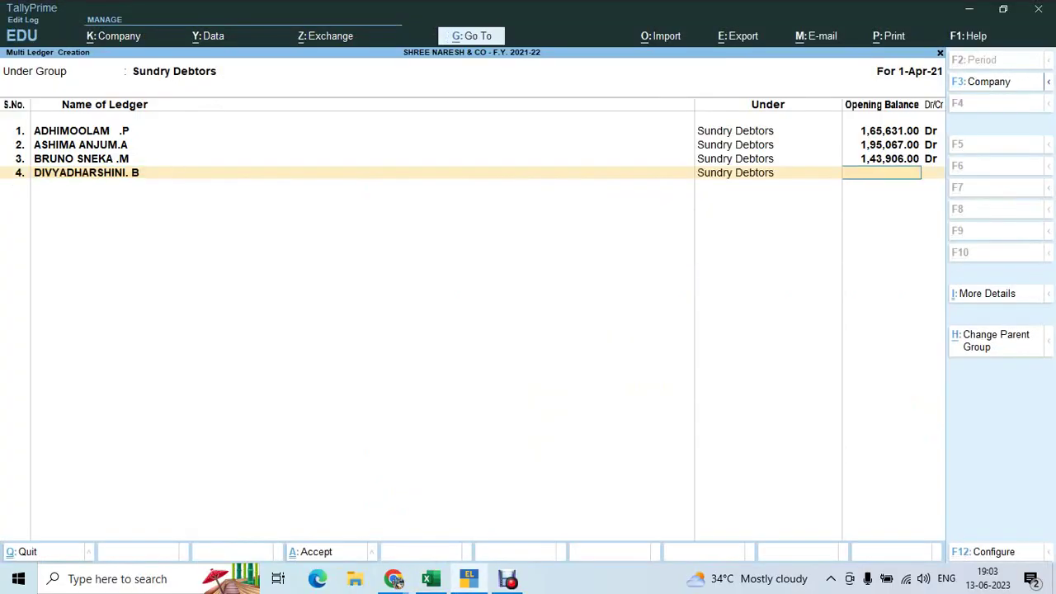
Give the ledger an opening balance of 1,68,790.00 Dr from cell C5
key(alt+Tab)
key(Right)
key(Right)
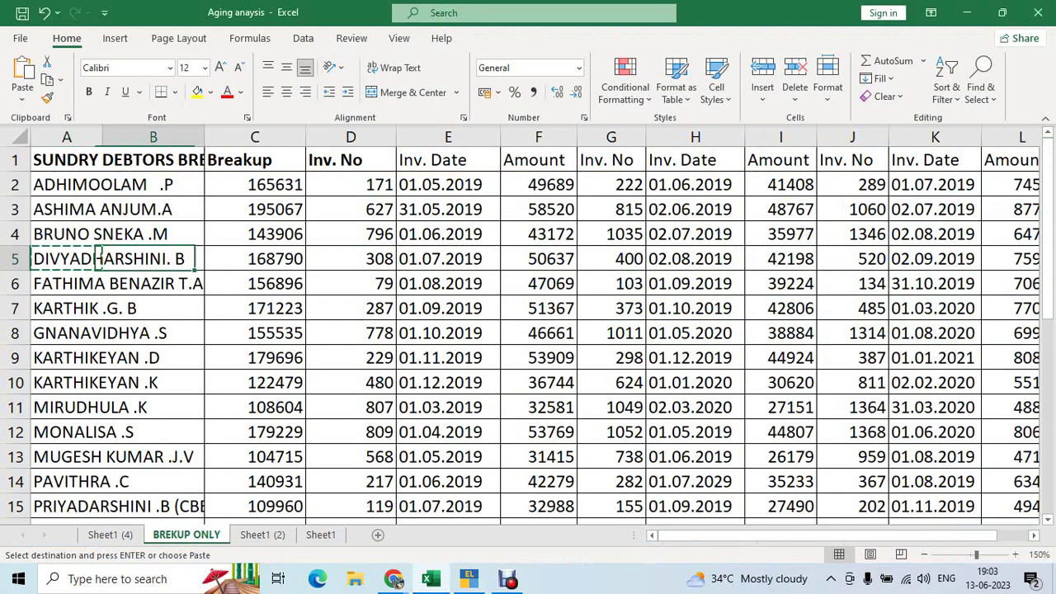
key(ctrl+c)
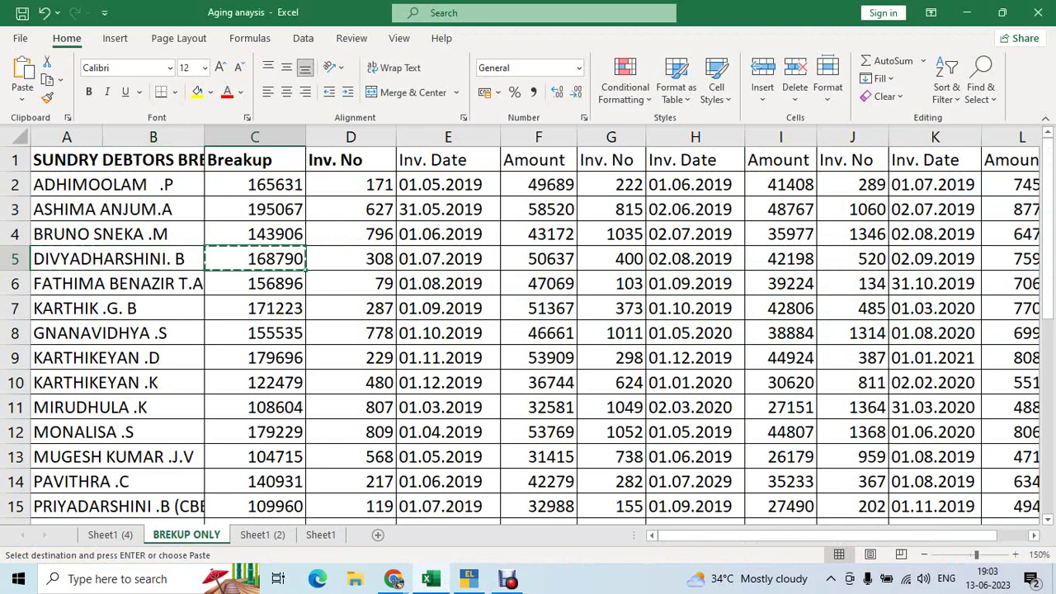
key(shift+space)
key(alt+Tab)
key(ctrl+alt+v)
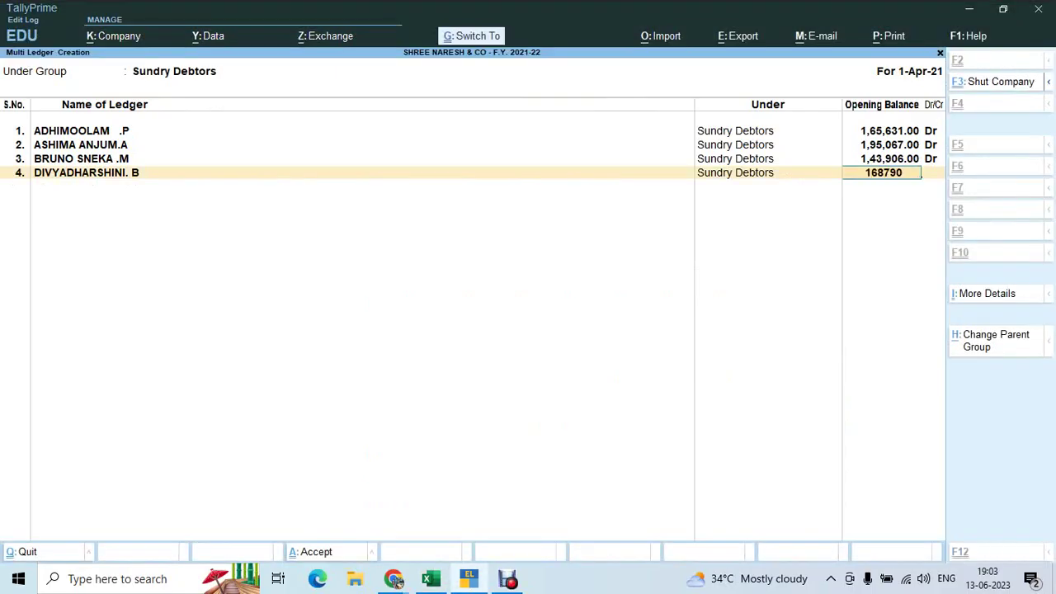
key(Return)
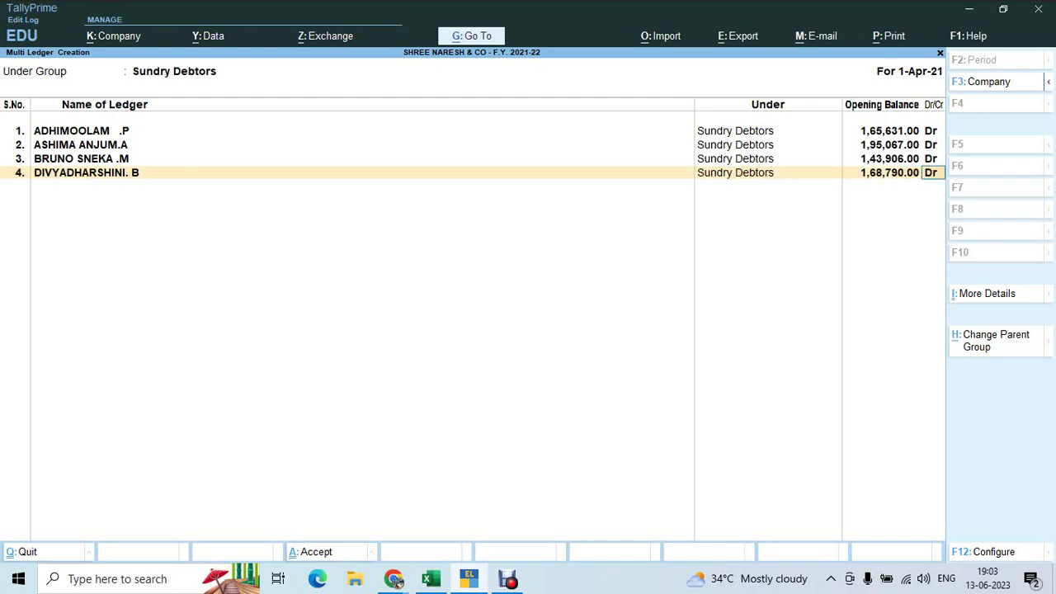
key(Return)
Copy the first invoice amount 50637 from Excel cell F5
key(alt+Tab)
key(Down)
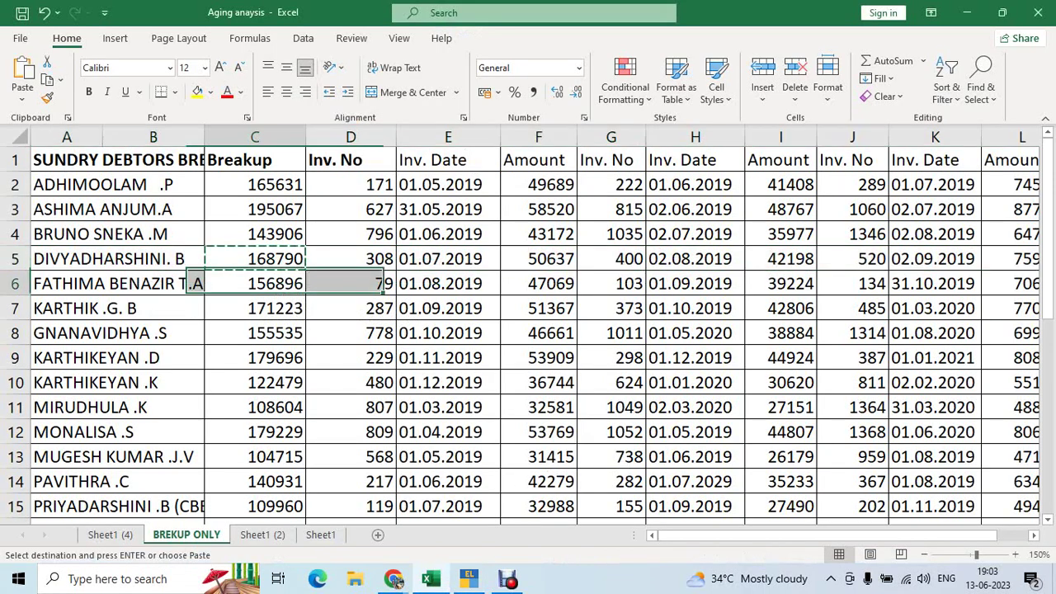
key(Right)
key(Right)
key(Right)
key(Up)
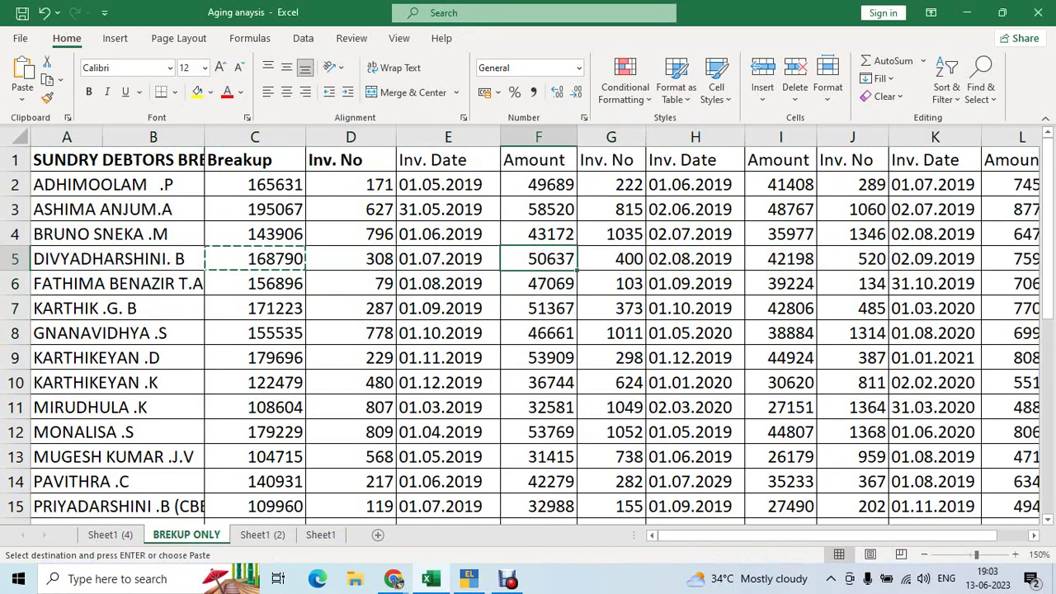
key(ctrl+c)
key(shift+space)
key(alt+Tab)
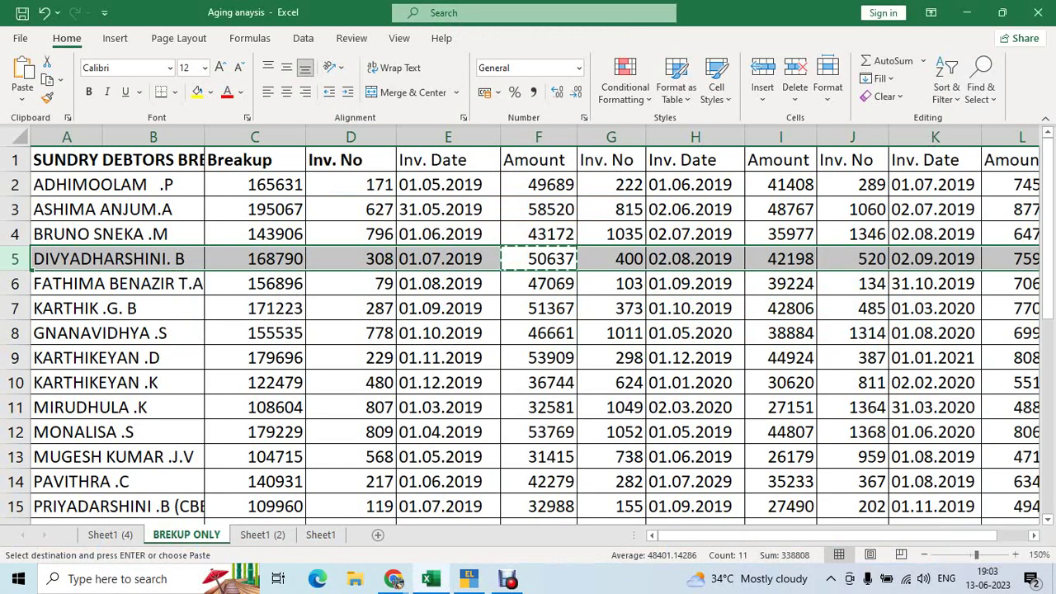
key(alt+Tab)
Enter bill 308 dated 1/7/2019, 15 days credit, for 50,637 Dr
text(1.7.19)
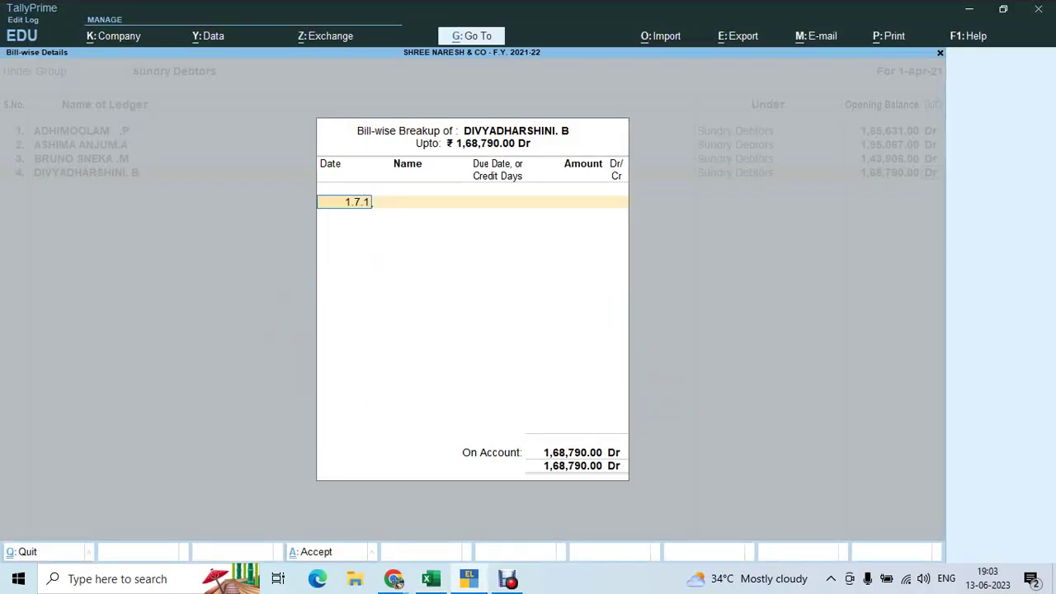
key(Return)
text(308)
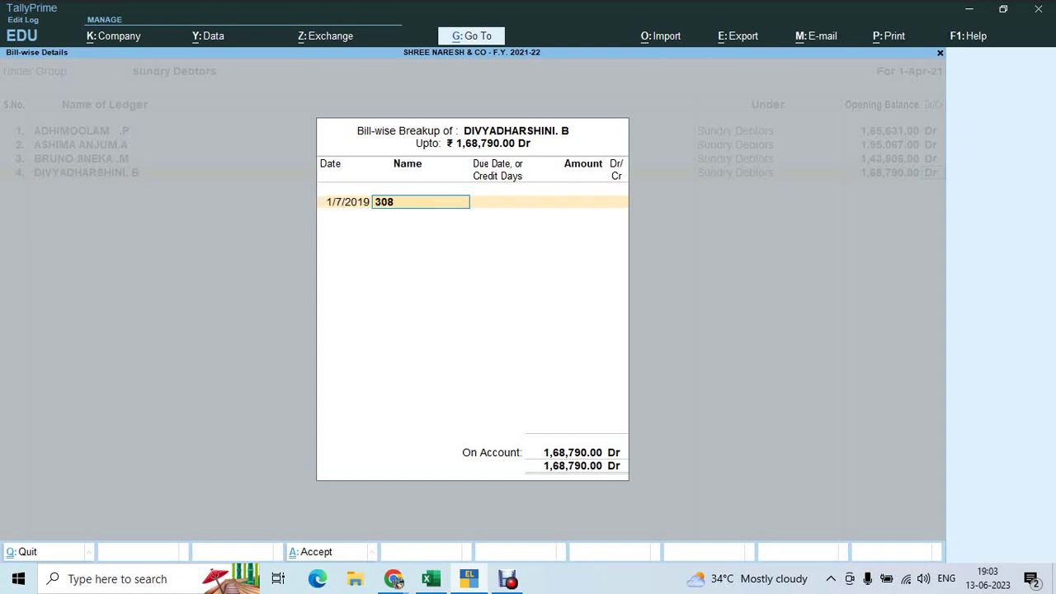
key(Return)
text(15)
key(Return)
text(50637)
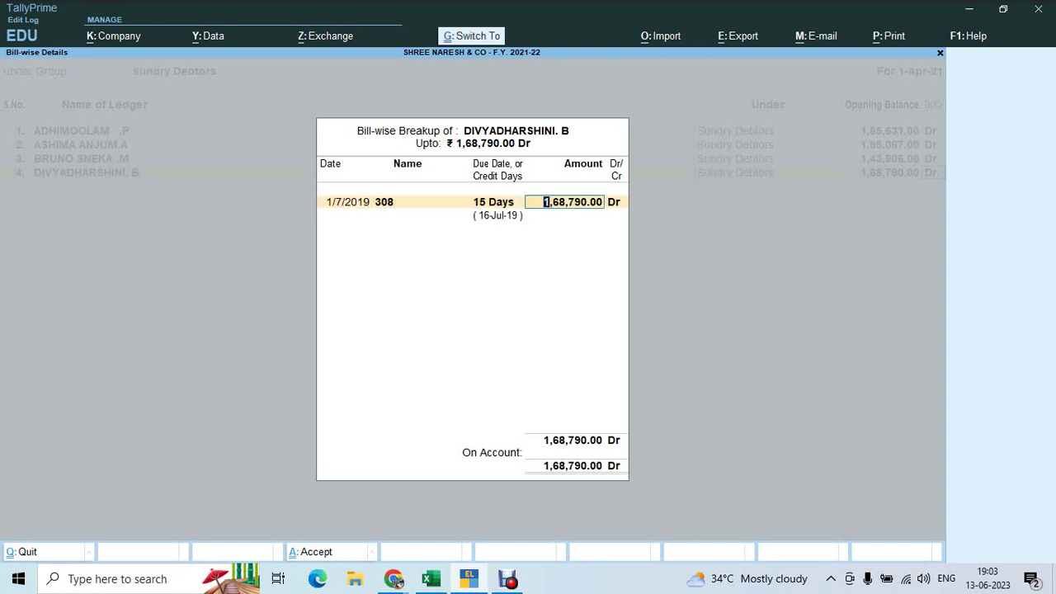
key(Return)
key(Return)
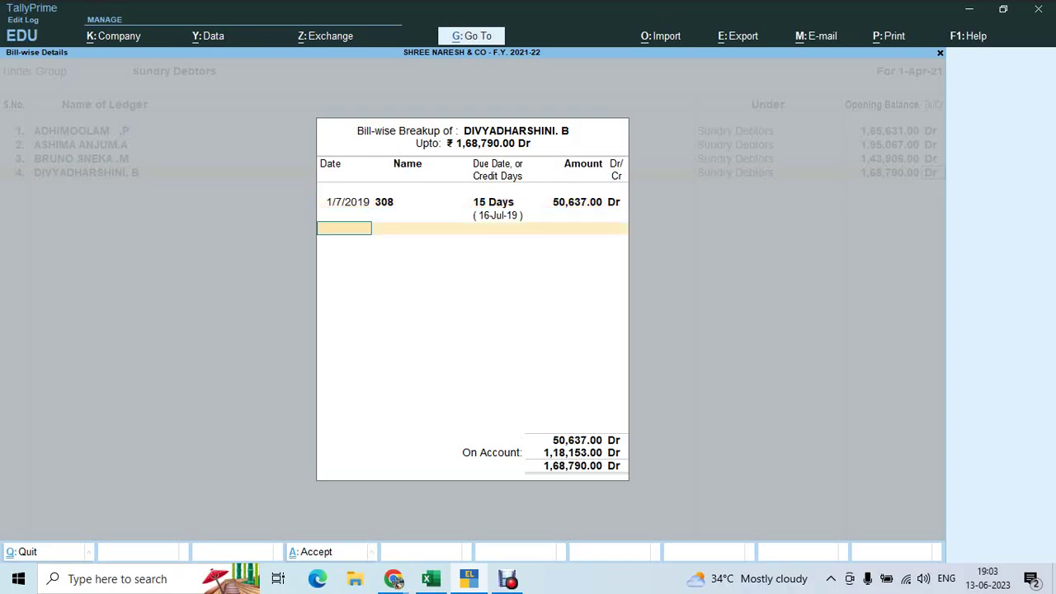
Add bill 400 dated 2/8/2019, 15 days credit, for 42,198 Dr copied from I5
key(alt+Tab)
key(Right)
key(Right)
key(Right)
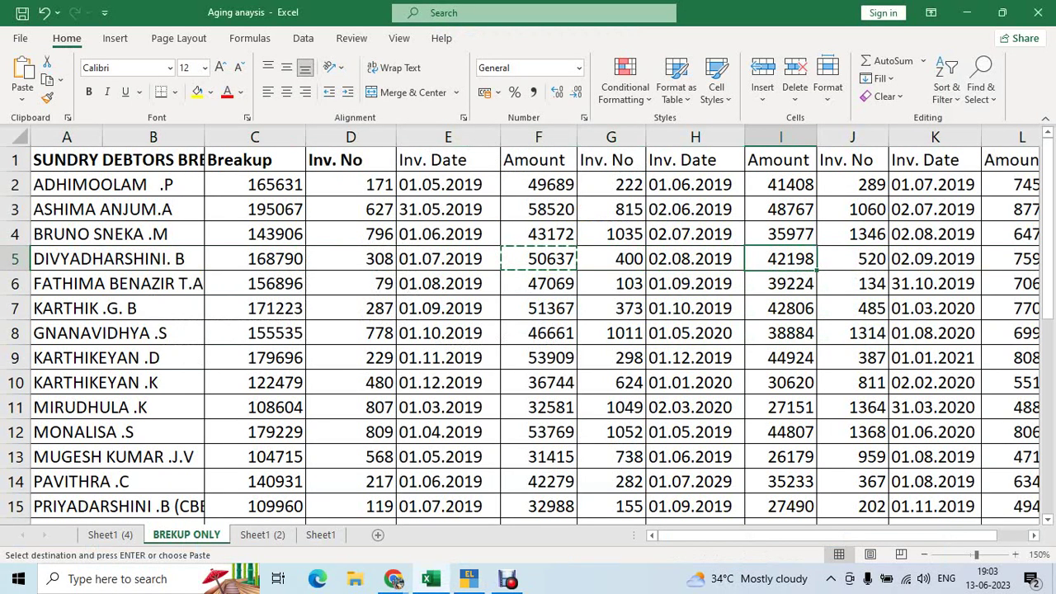
key(ctrl+c)
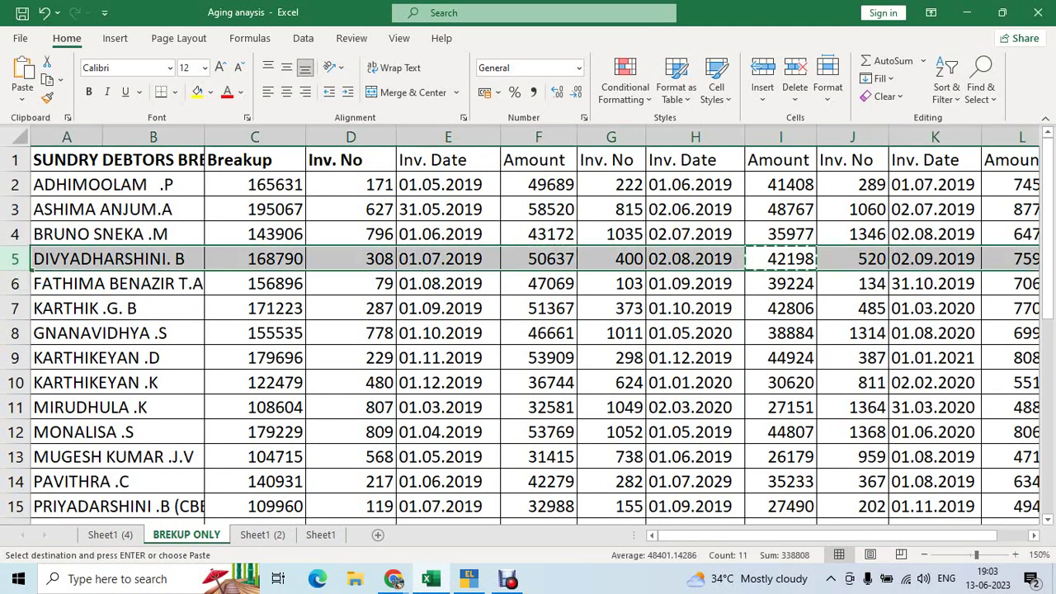
key(alt+Tab)
text(2.8.19)
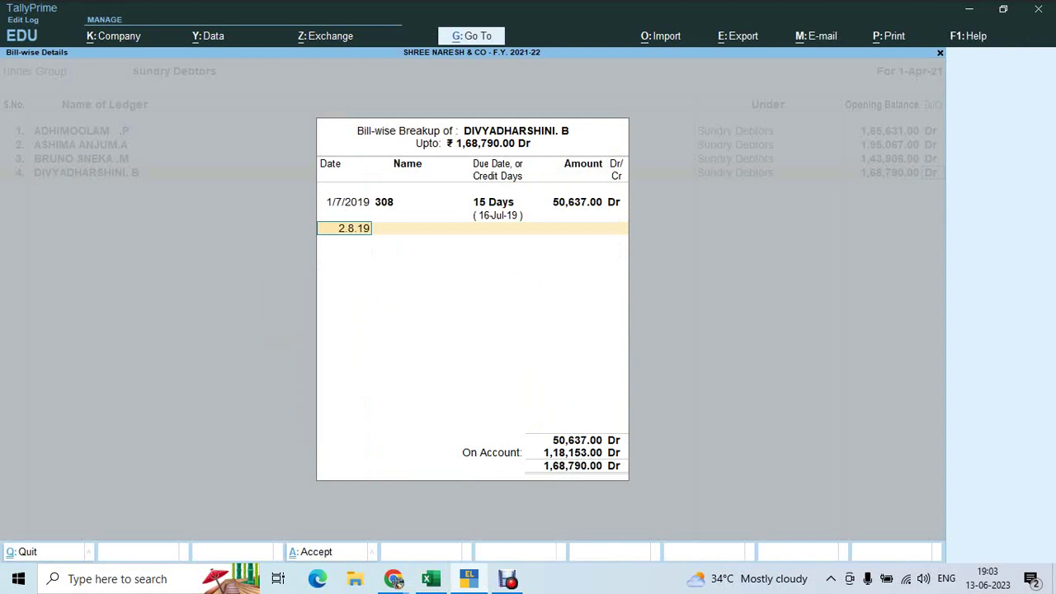
key(Return)
text(400)
key(Return)
text(15 Days)
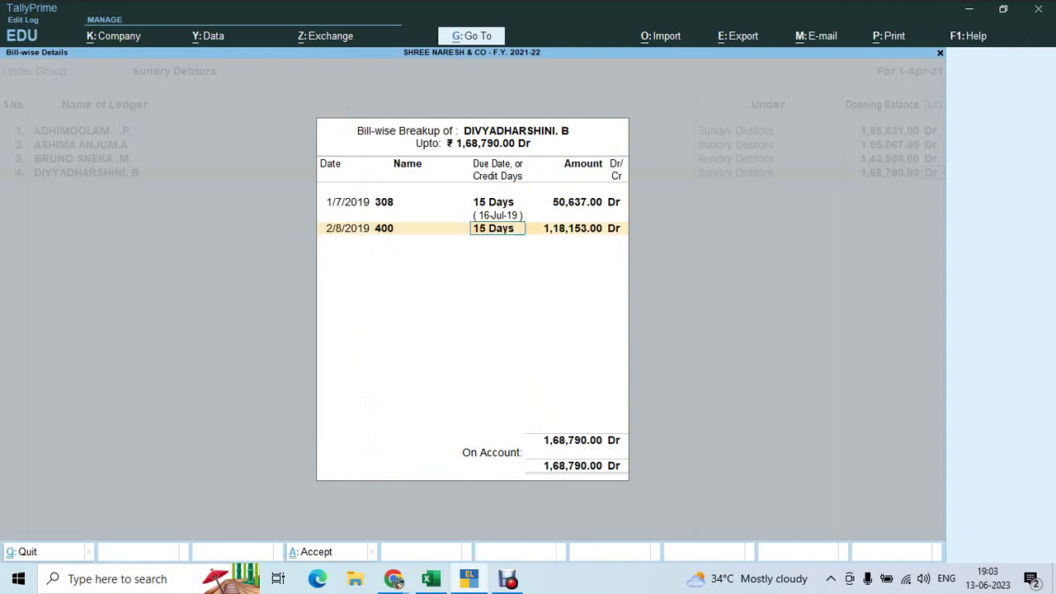
key(Return)
key(ctrl+alt+v)
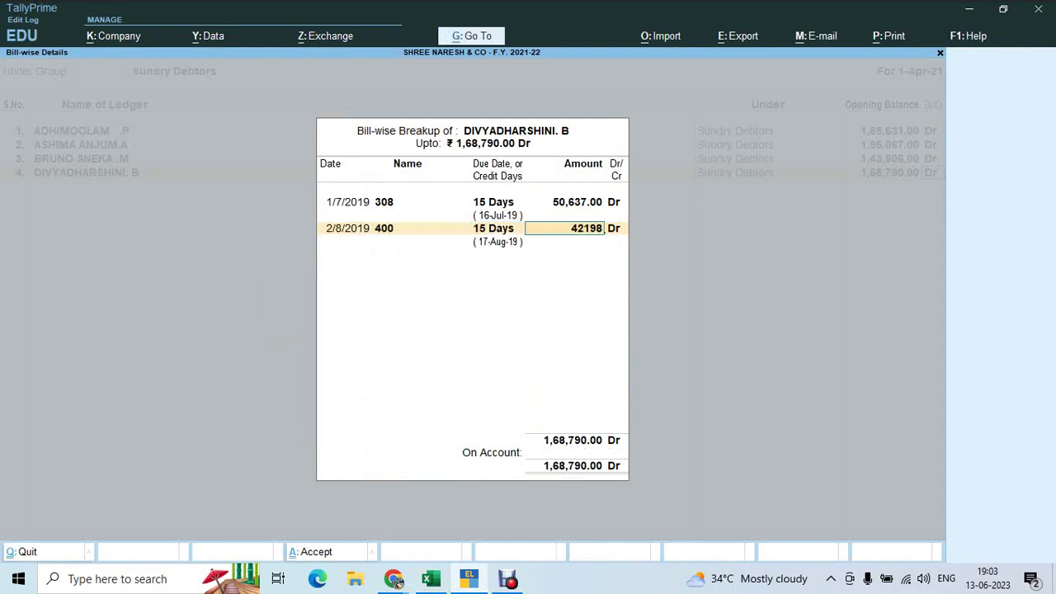
key(Return)
key(Return)
Add bill 520 dated 2/9/2019, 15 days, for 75,955 from L5, closing the breakup
key(alt+Tab)
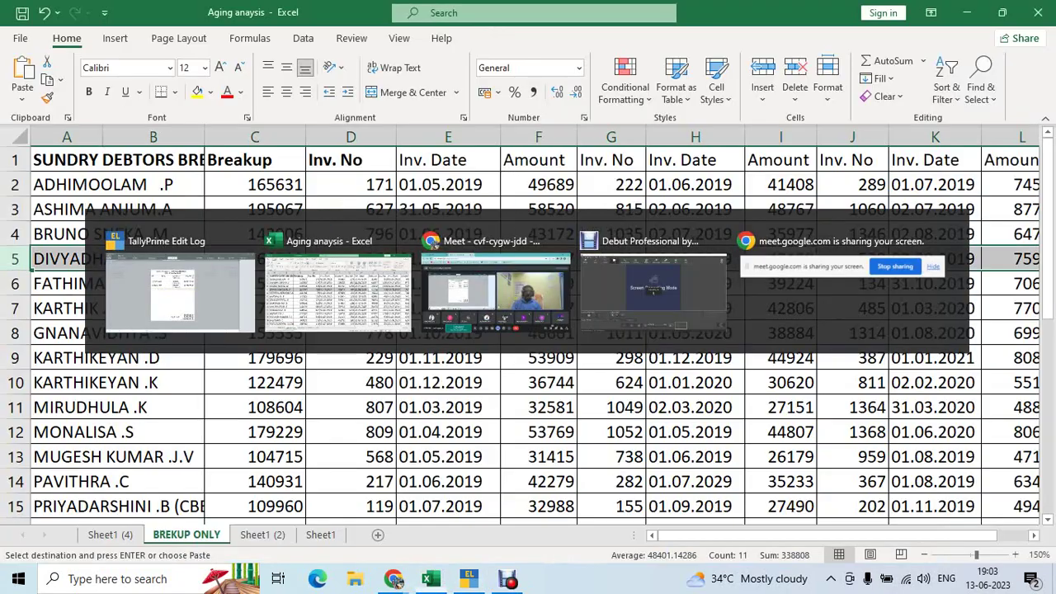
scroll(535, 330, right, 2)
click(849, 258)
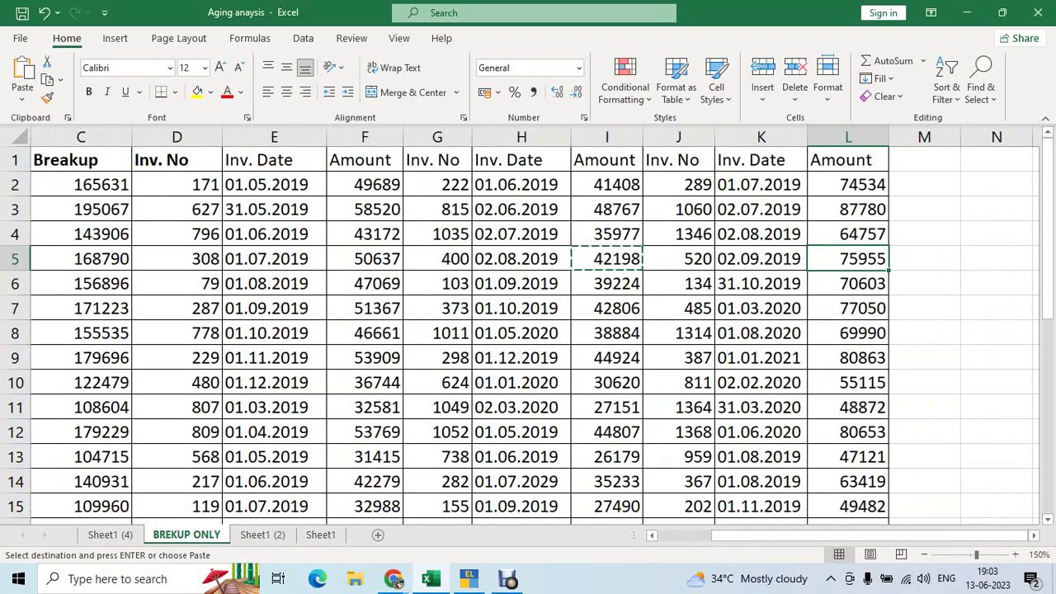
key(ctrl+c)
key(shift+space)
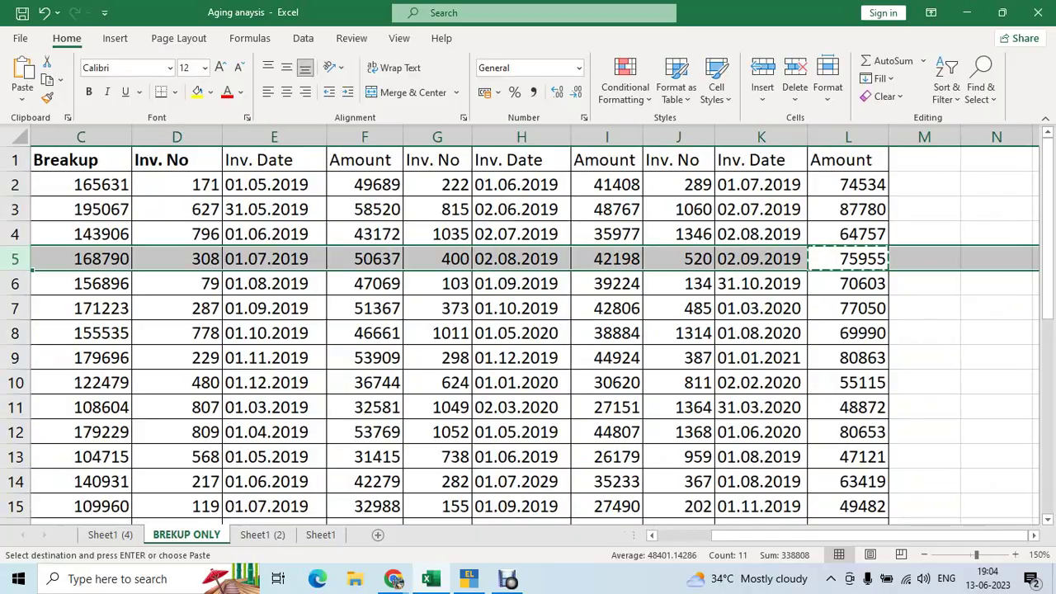
key(alt+Tab)
text(2.9.19)
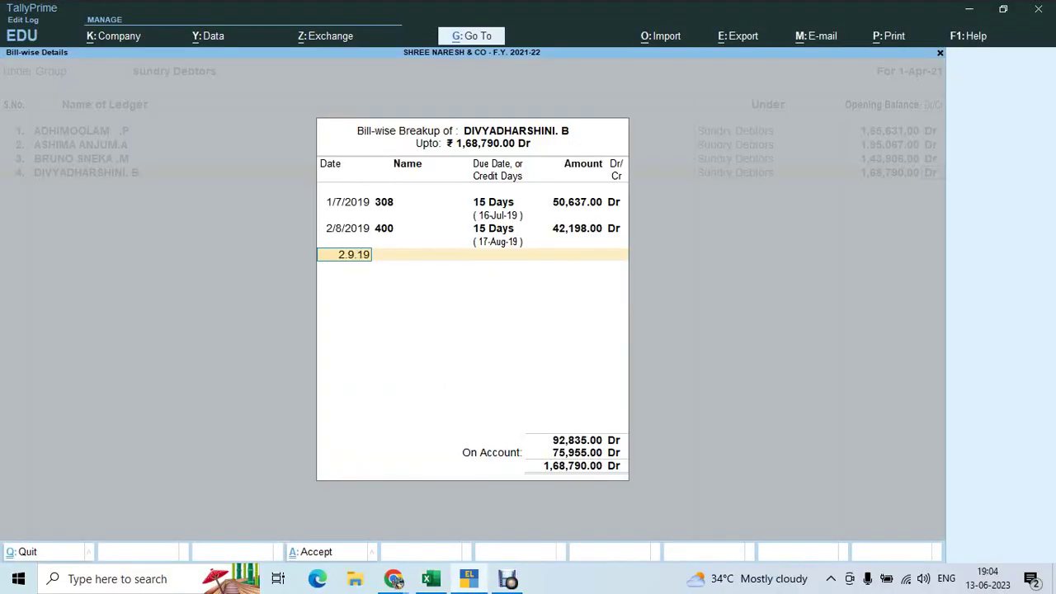
key(Return)
text(520)
key(Return)
text(15)
key(Return)
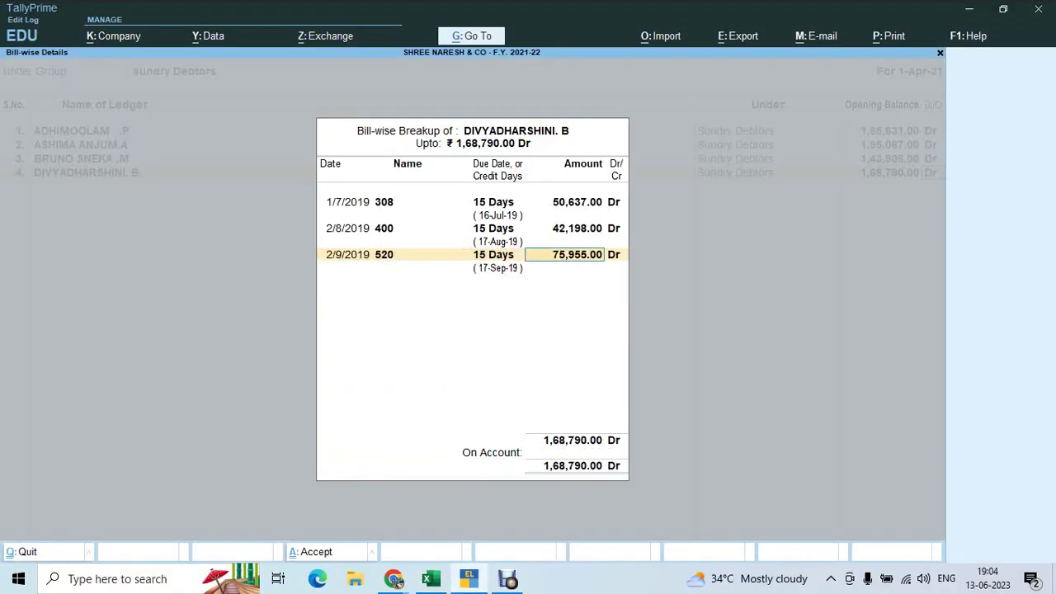
key(Return)
key(Return)
key(Return)
Copy the next debtor's name from Excel cell A6
key(alt+Tab)
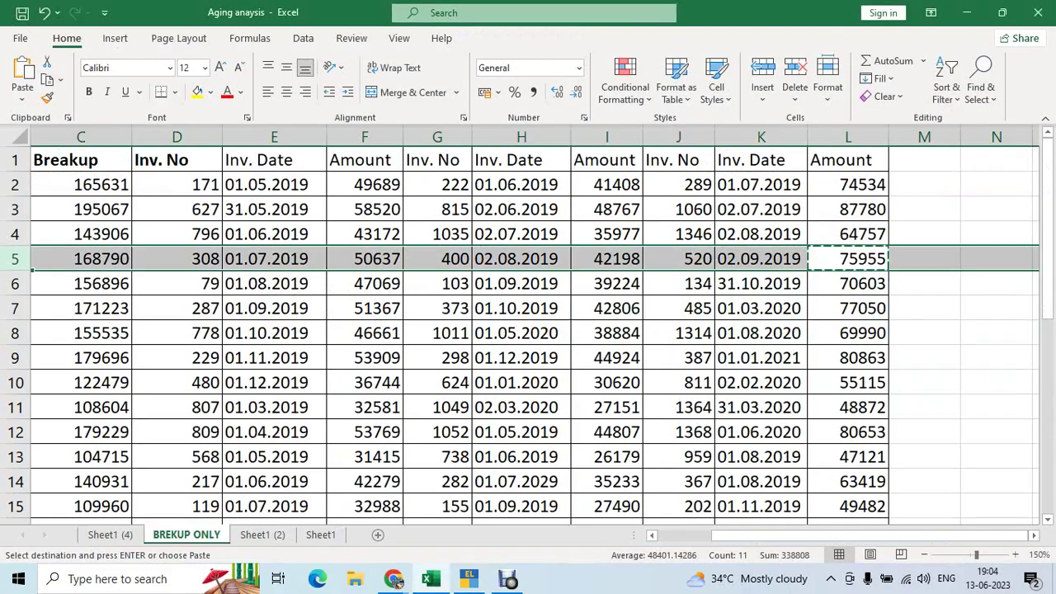
click(615, 283)
key(Left)
key(Left)
key(Left)
key(Left)
key(Left)
key(Left)
key(Left)
key(Left)
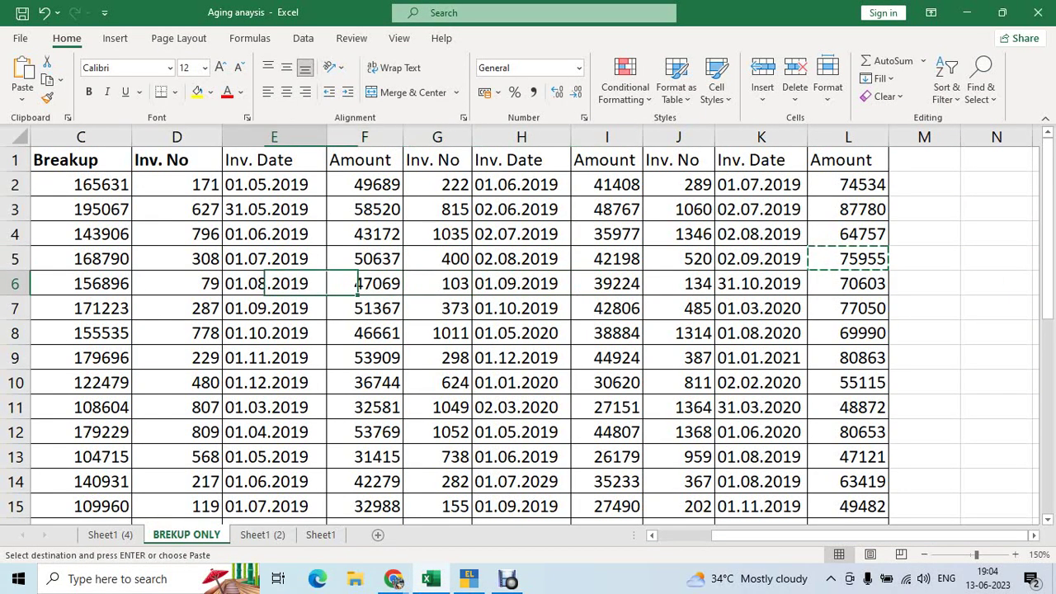
key(ctrl+c)
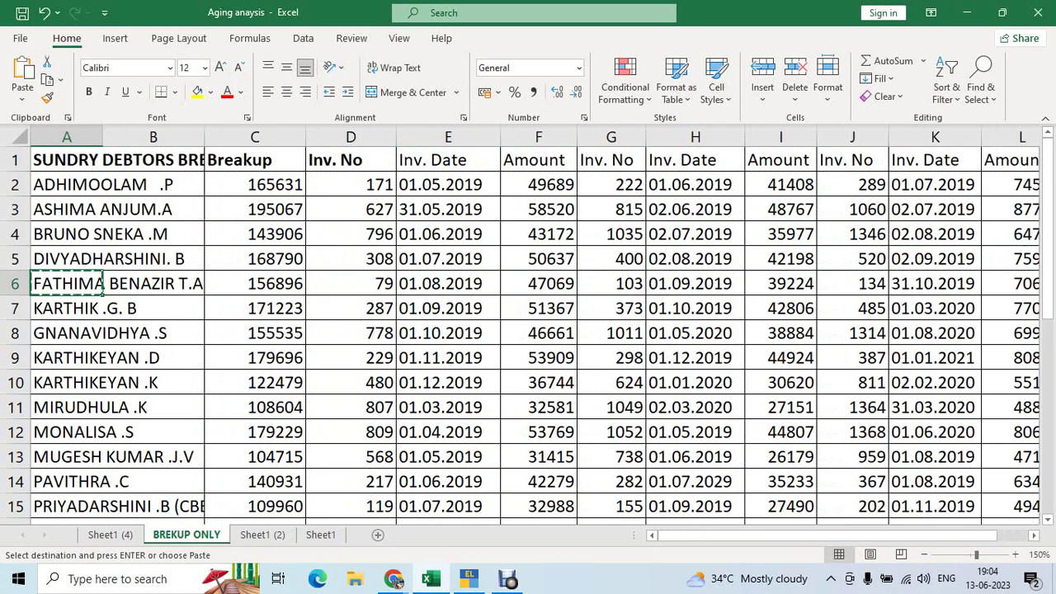
Create the fifth Sundry Debtors ledger with a 1,56,896.00 Dr opening balance from C6
key(alt+Tab)
key(ctrl+alt+v)
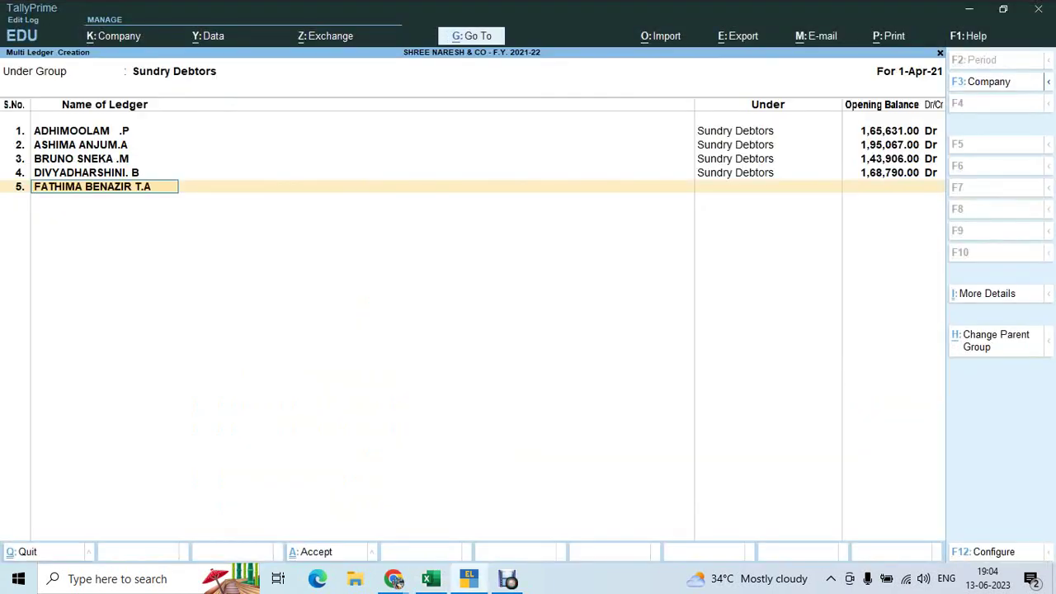
key(Return)
key(alt+Tab)
key(Right)
key(Right)
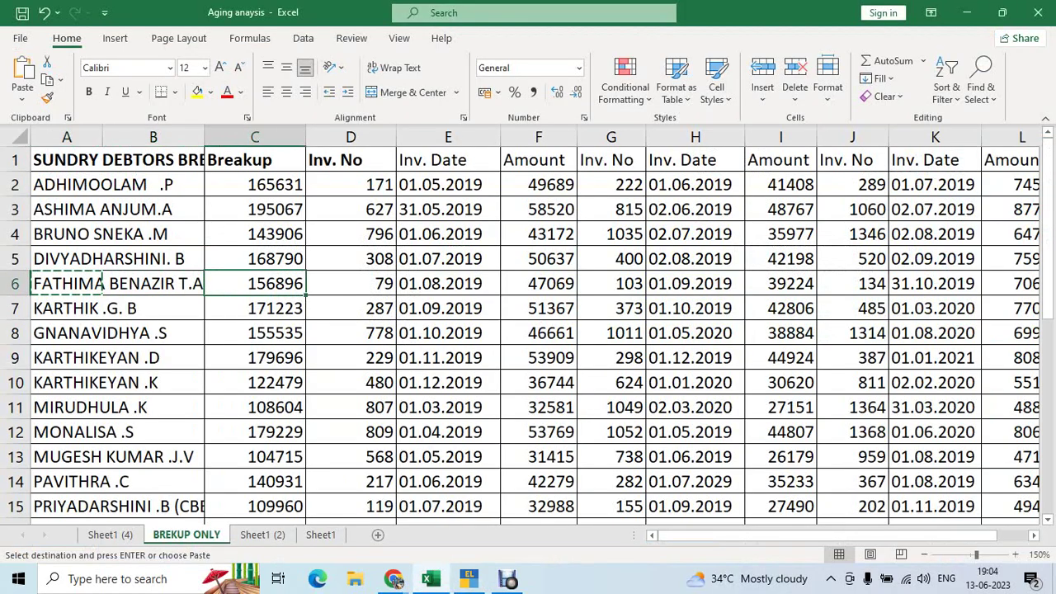
key(ctrl+c)
key(alt+Tab)
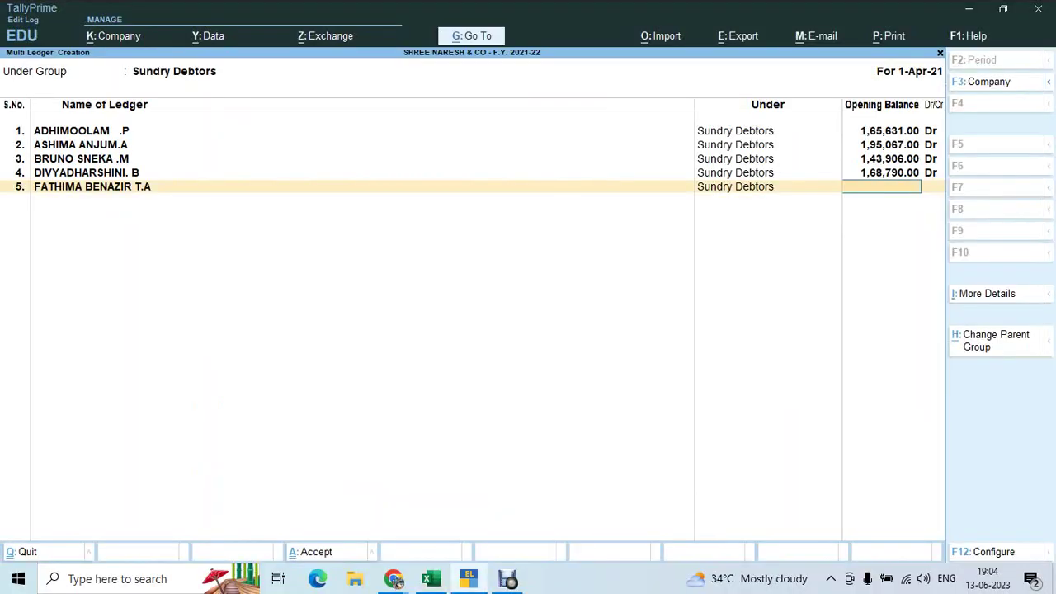
key(ctrl+alt+v)
key(Return)
Copy the first bill amount 47069 from Excel cell F6
key(alt+Tab)
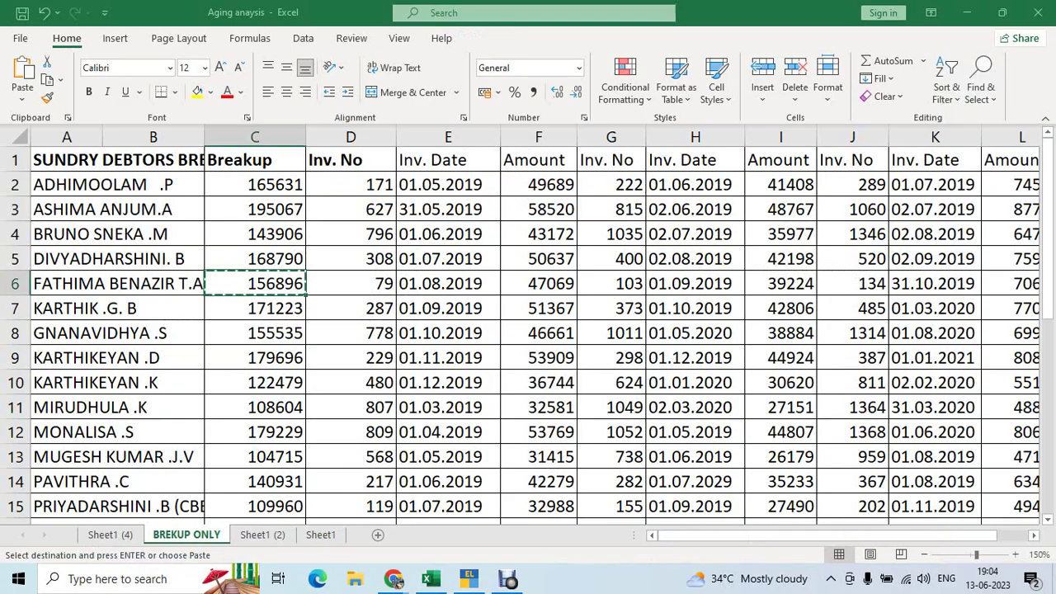
key(Right)
key(Right)
key(Right)
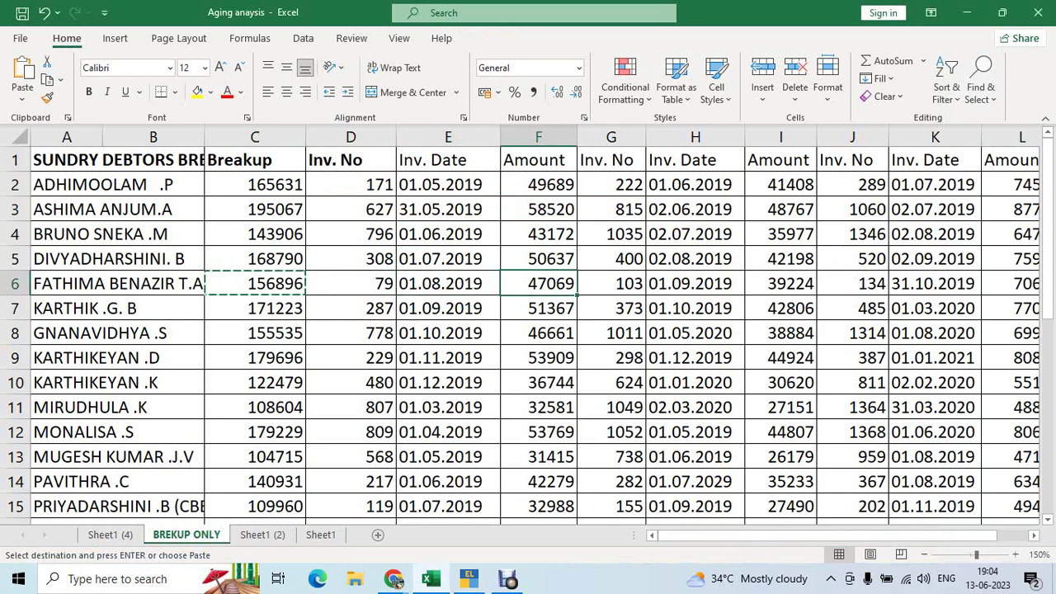
key(ctrl+c)
key(shift+space)
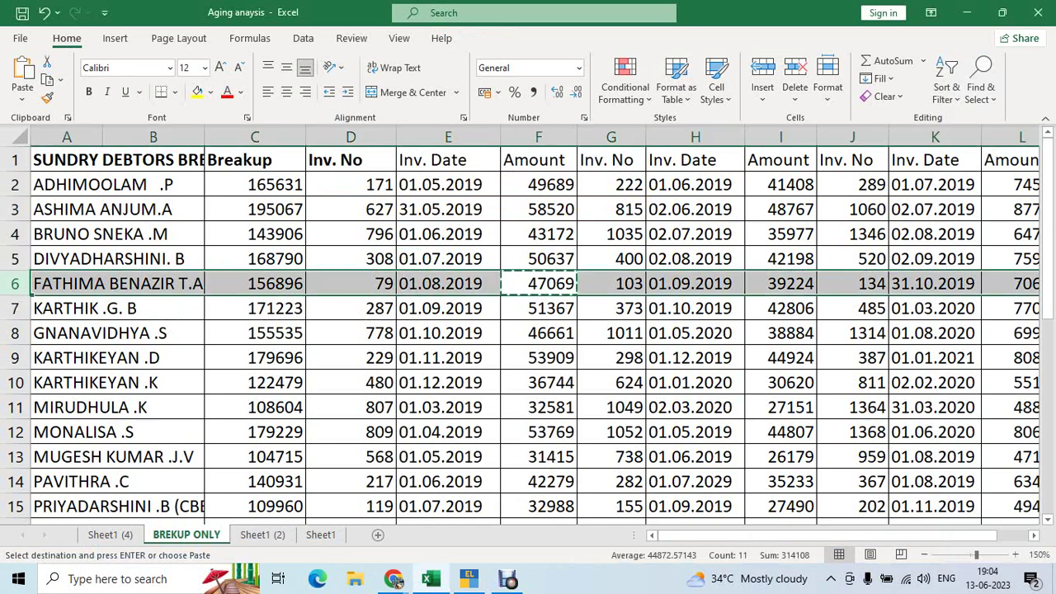
key(alt+Tab)
Enter bill 79 dated 1/8/2019 with 15 credit days and amount 47,069
text(1.8.1)
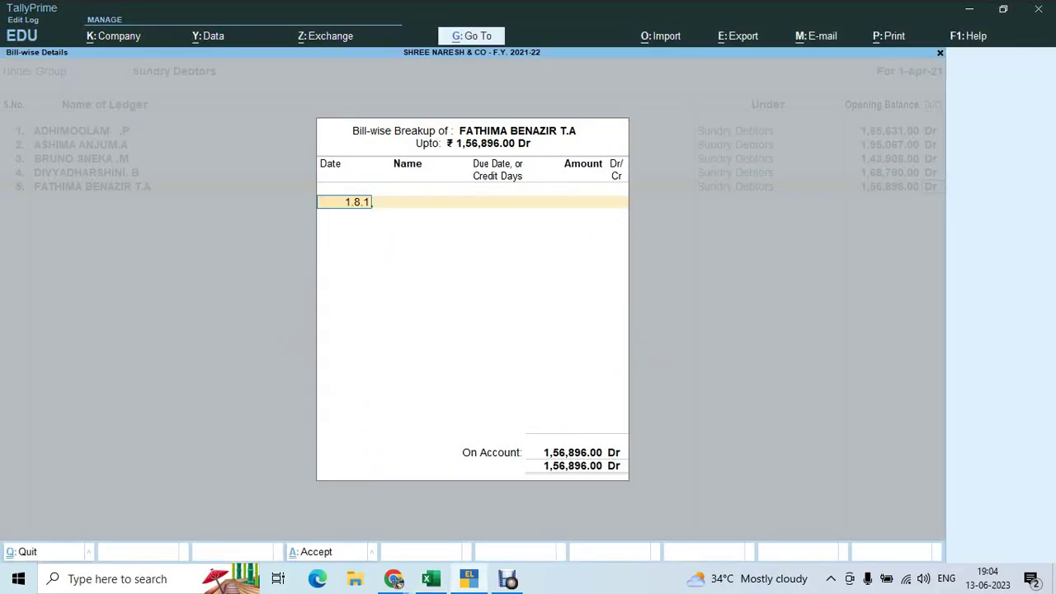
text(9)
key(Return)
key(alt+Tab)
key(alt+Tab)
text(7)
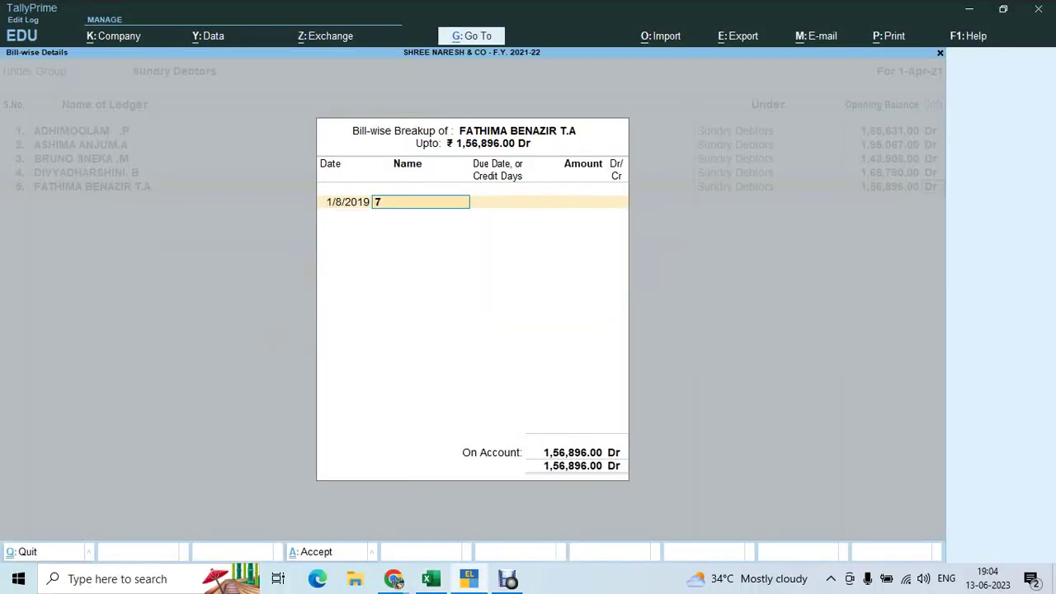
text(9)
key(Return)
key(alt+Tab)
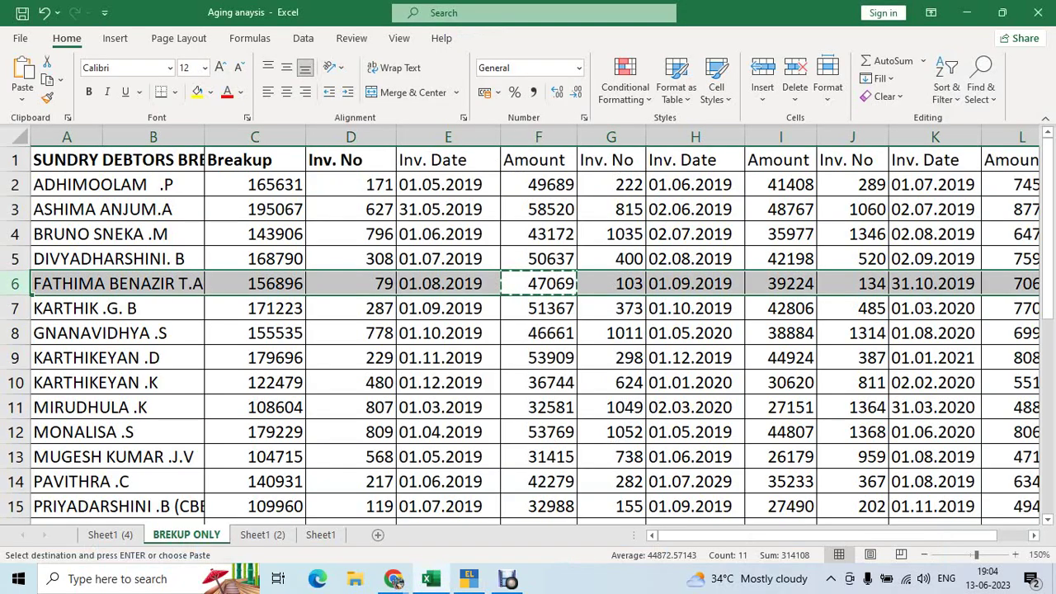
key(alt+Tab)
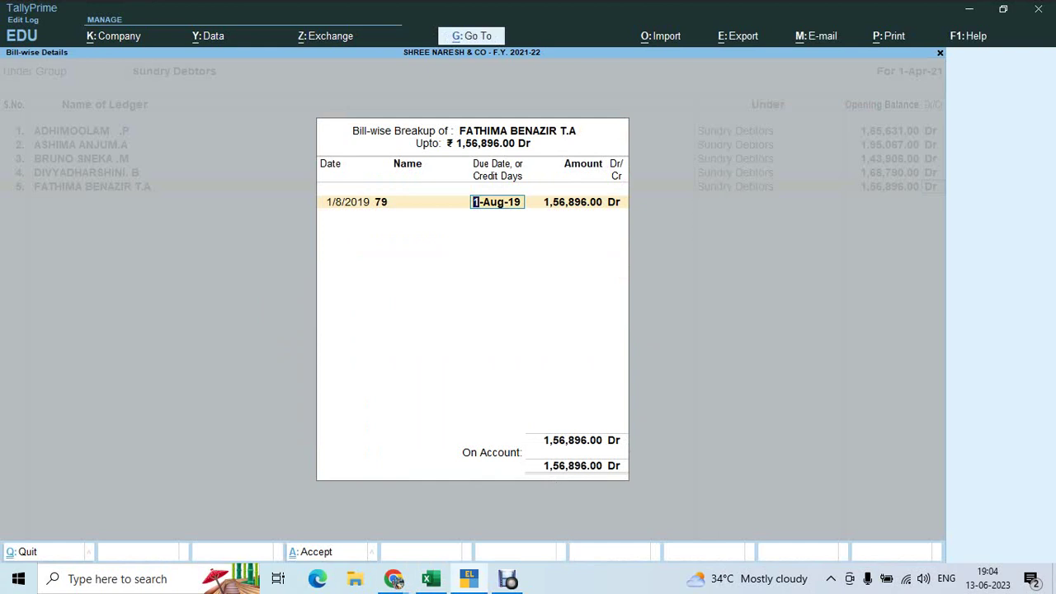
text(5)
text(5)
key(Return)
key(ctrl+alt+v)
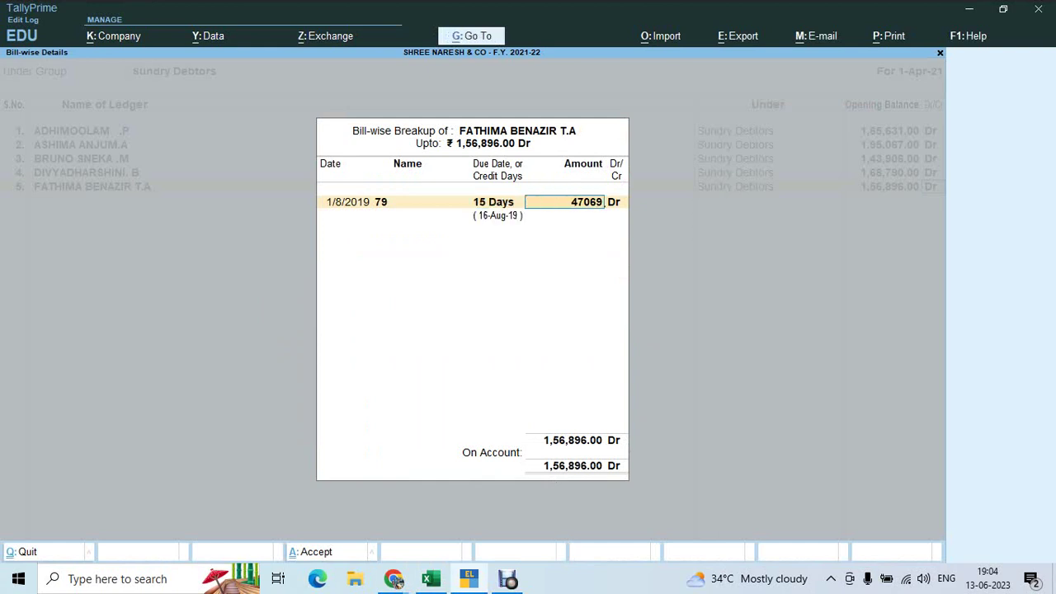
key(Return)
Add bill 103 dated 1/9/2019 with 15 credit days and amount 39,224
key(alt+Tab)
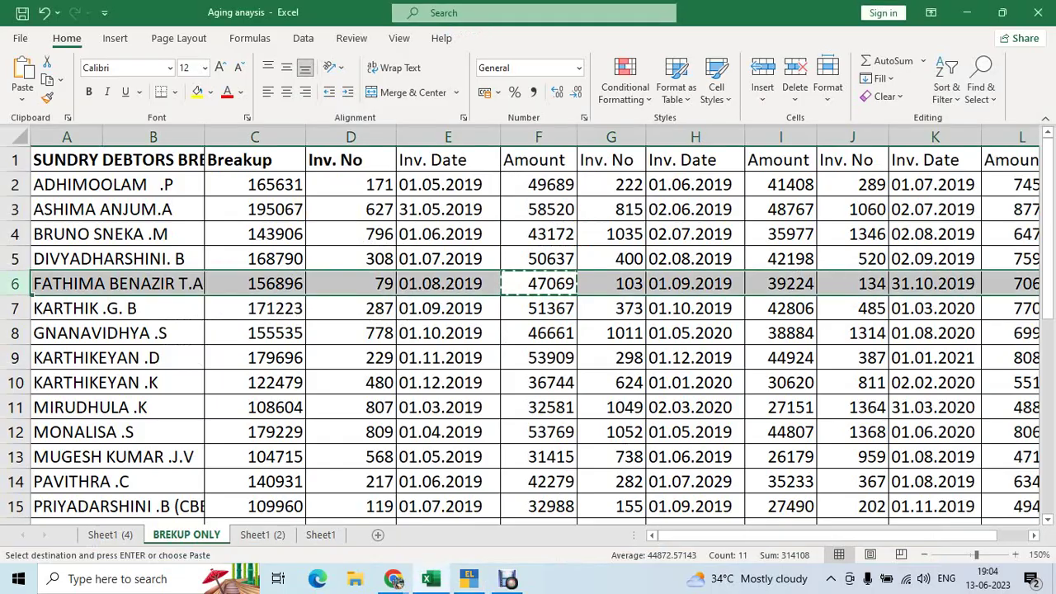
key(Right)
key(Right)
key(Right)
key(ctrl+c)
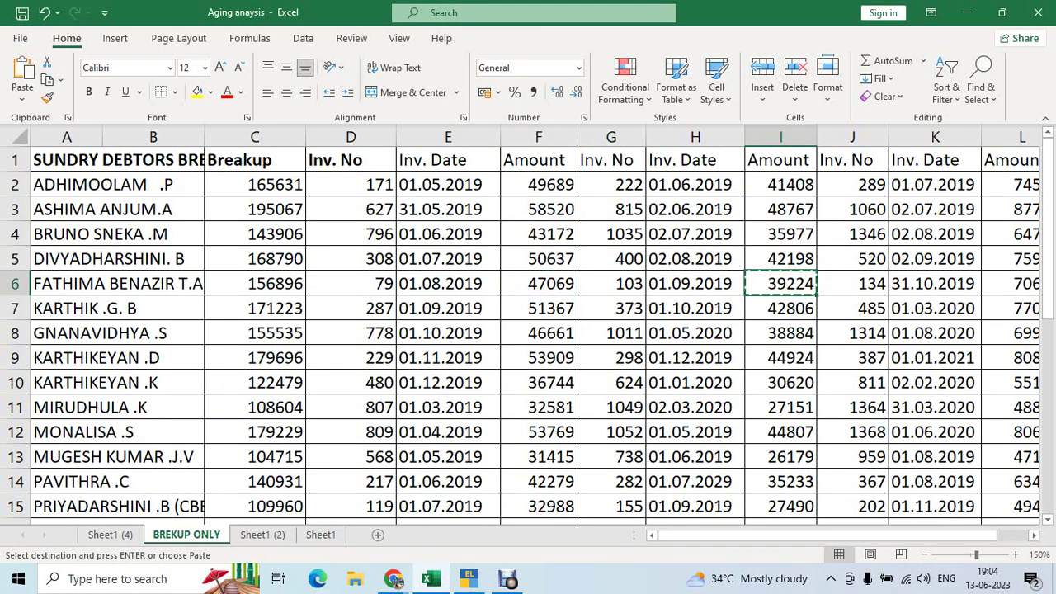
key(shift+space)
key(alt+Tab)
text(1.09.201)
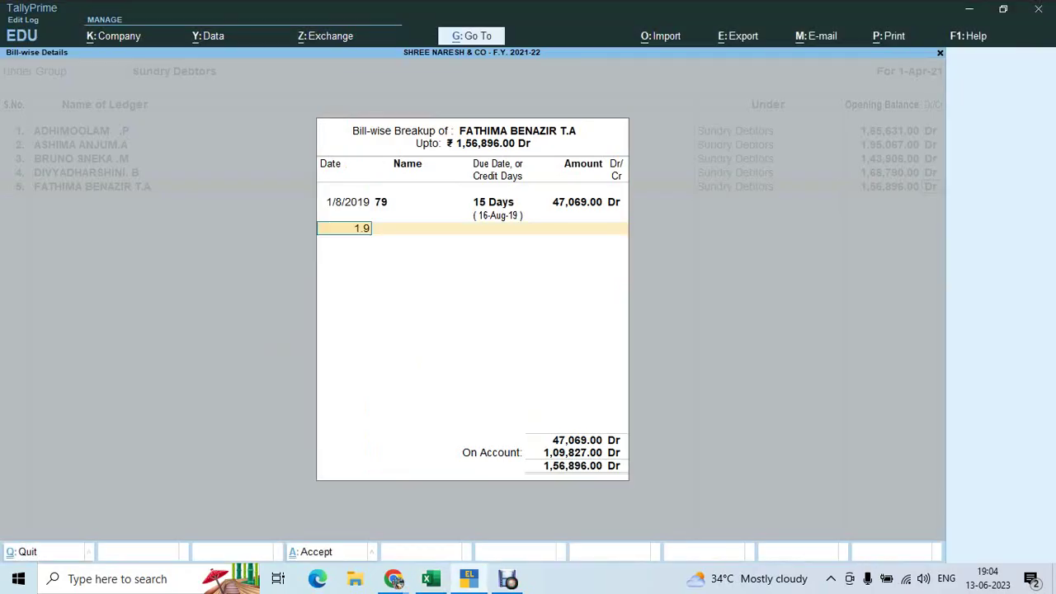
text(9)
key(Return)
key(alt+Tab)
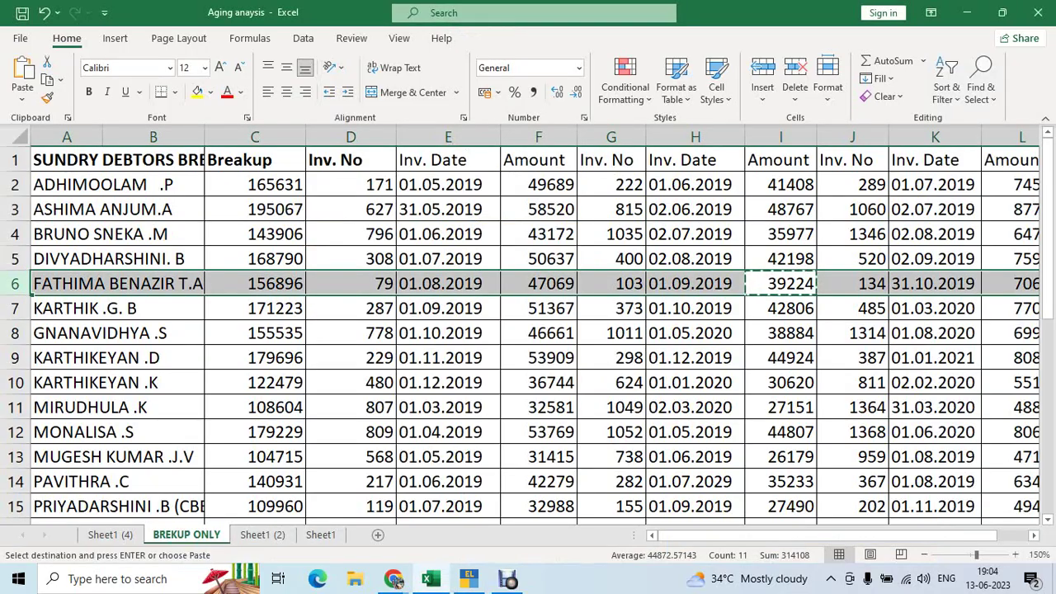
key(alt+Tab)
text(1)
key(Return)
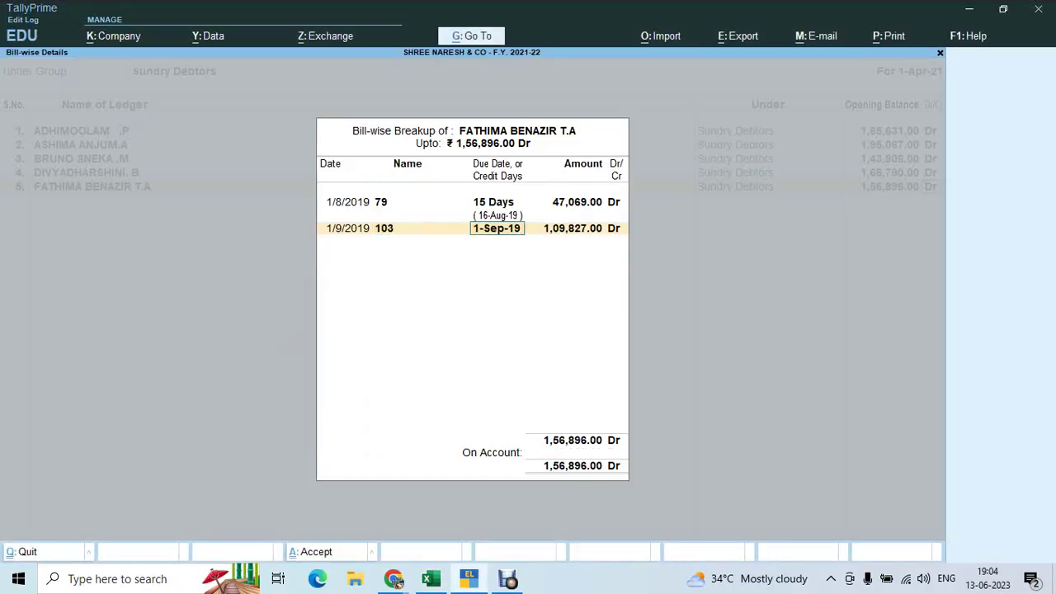
text(15)
key(Return)
text(39224)
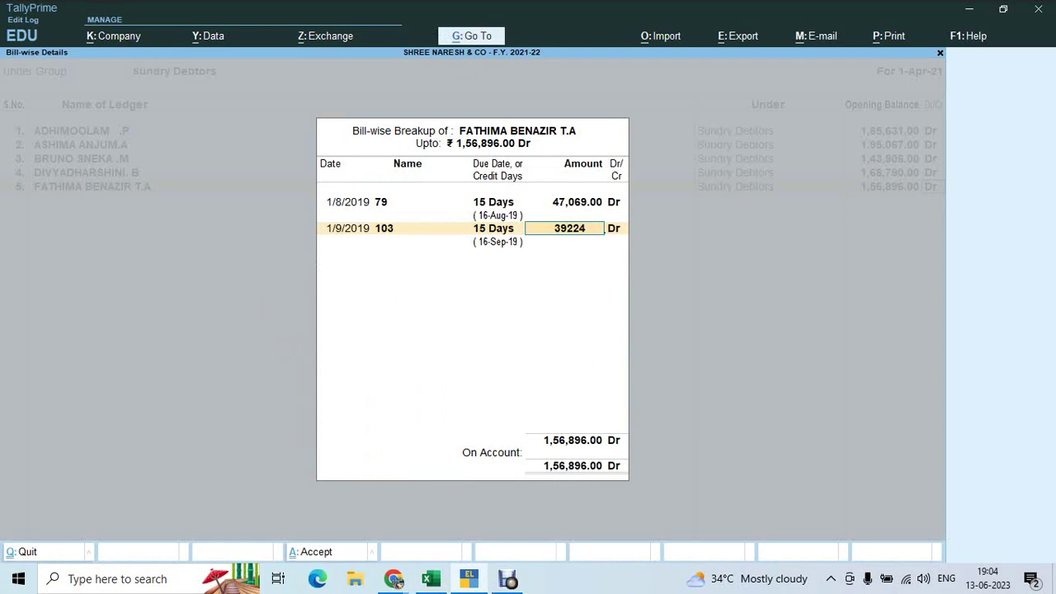
key(Return)
key(Return)
Add bill 134 dated 31/10/2019, 15 credit days, for the remaining 70,603 Dr, and close the breakup
key(alt+Tab)
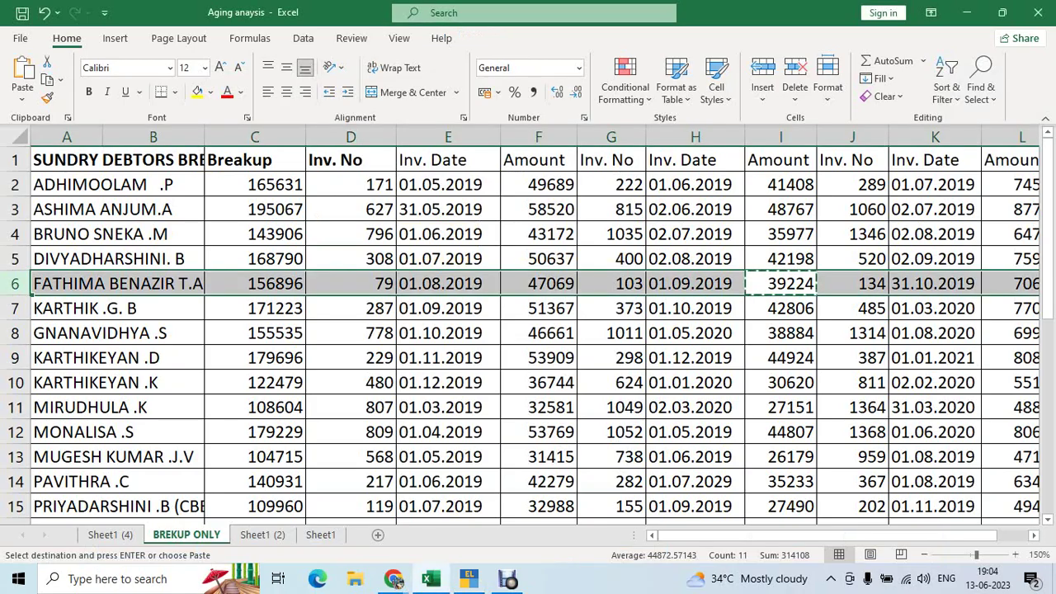
key(Right)
key(shift+Left)
key(shift+Left)
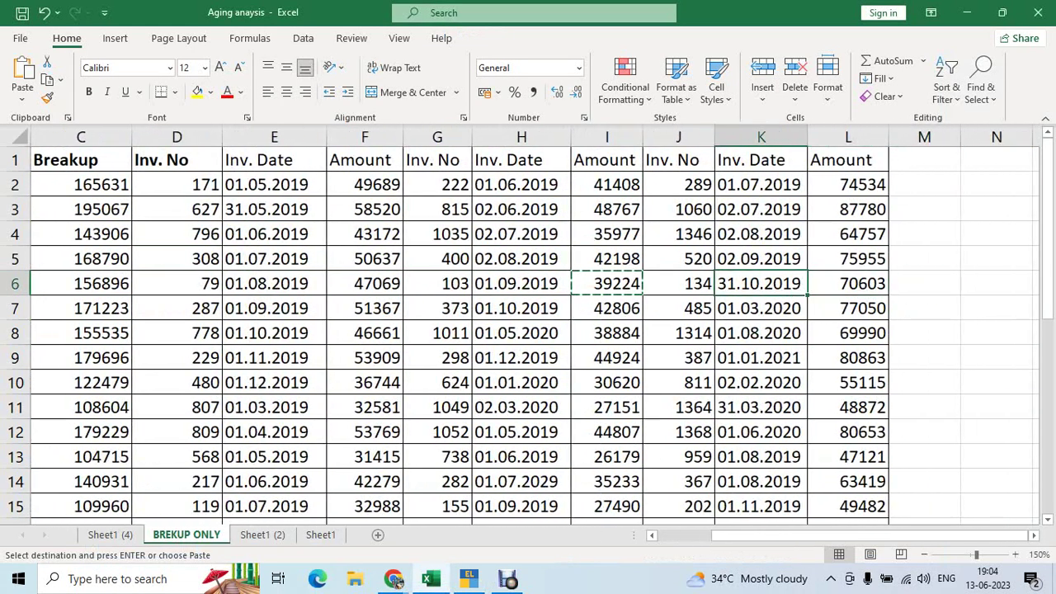
key(shift+space)
key(alt+Tab)
text(31.10.19)
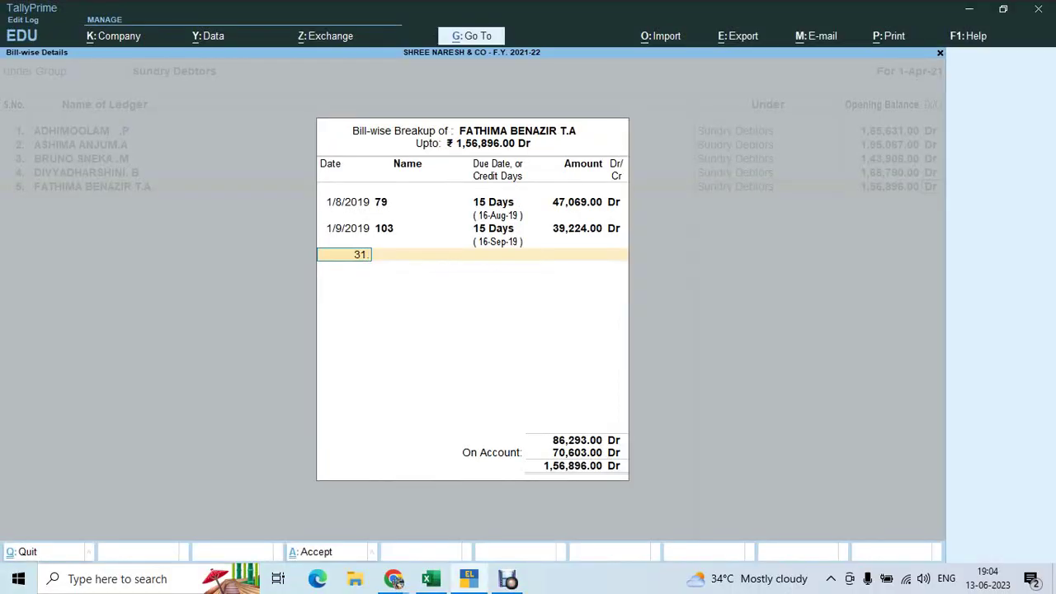
key(Return)
key(alt+Tab)
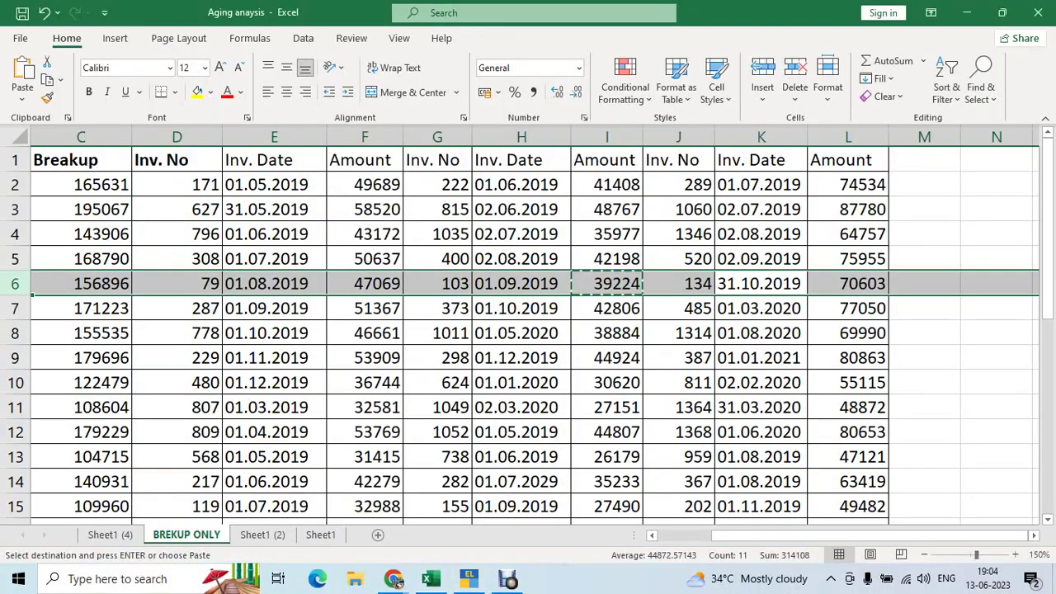
key(alt+Tab)
text(13)
key(Return)
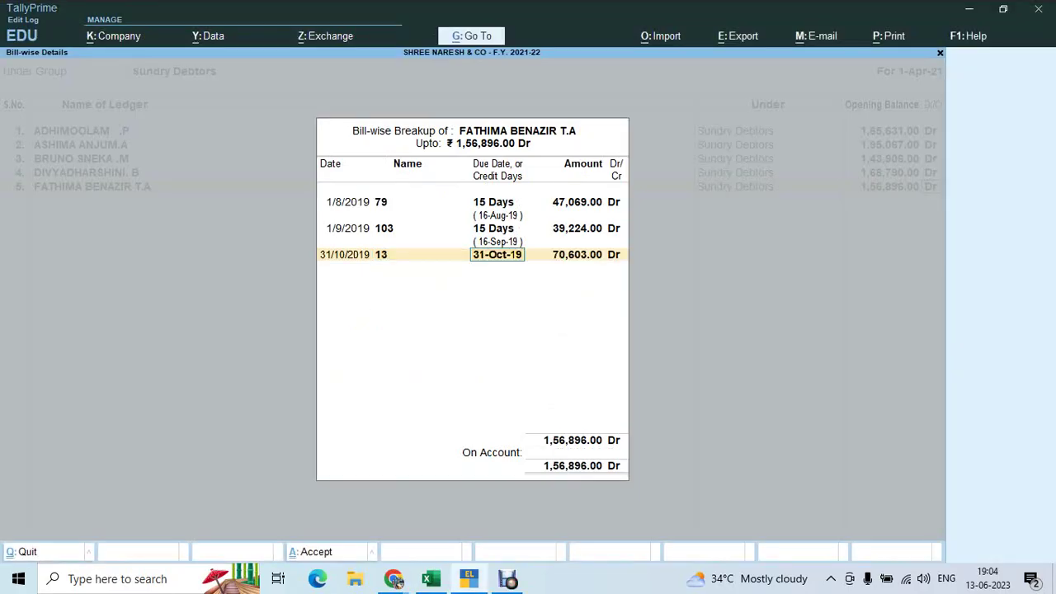
key(shift+Tab)
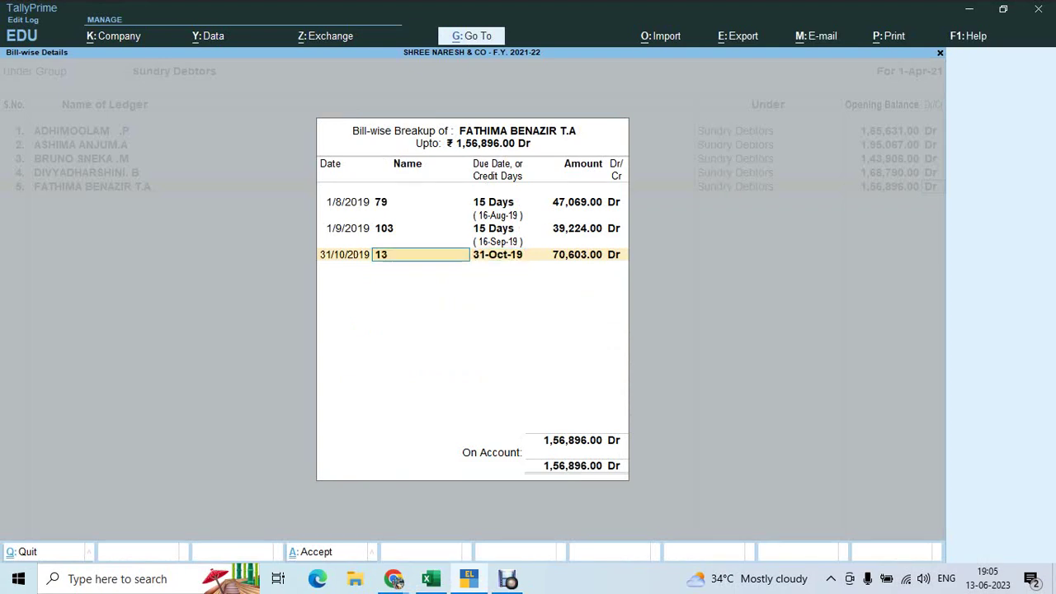
text(4)
key(Return)
text(15)
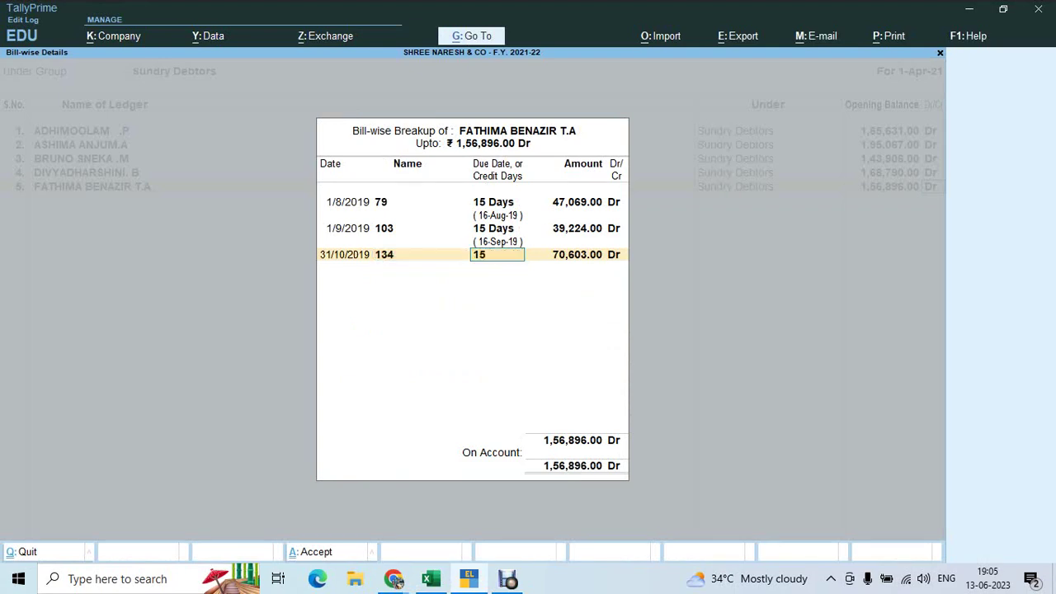
key(Return)
key(Return)
key(Return)
key(Return)
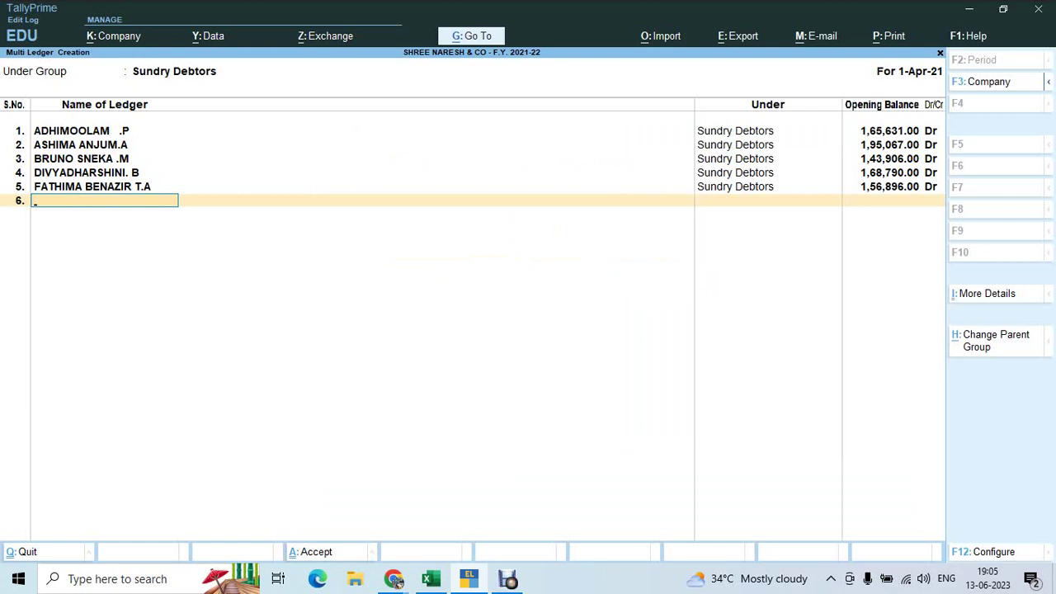
key(Return)
key(Return)
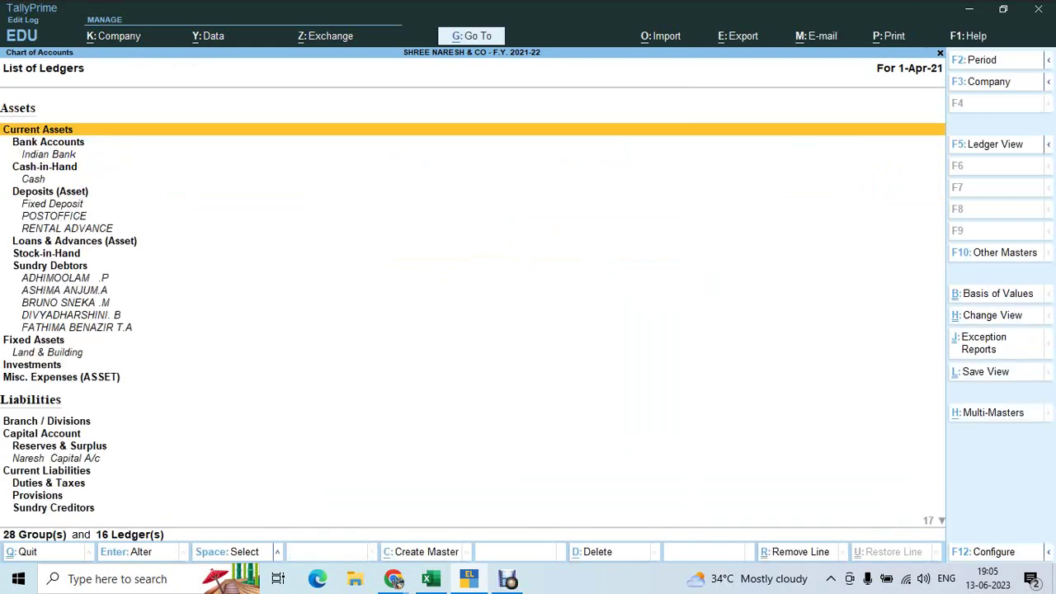
Close the List of Ledgers, decline quitting, and settle back on the Gateway of Tally
key(Escape)
key(Escape)
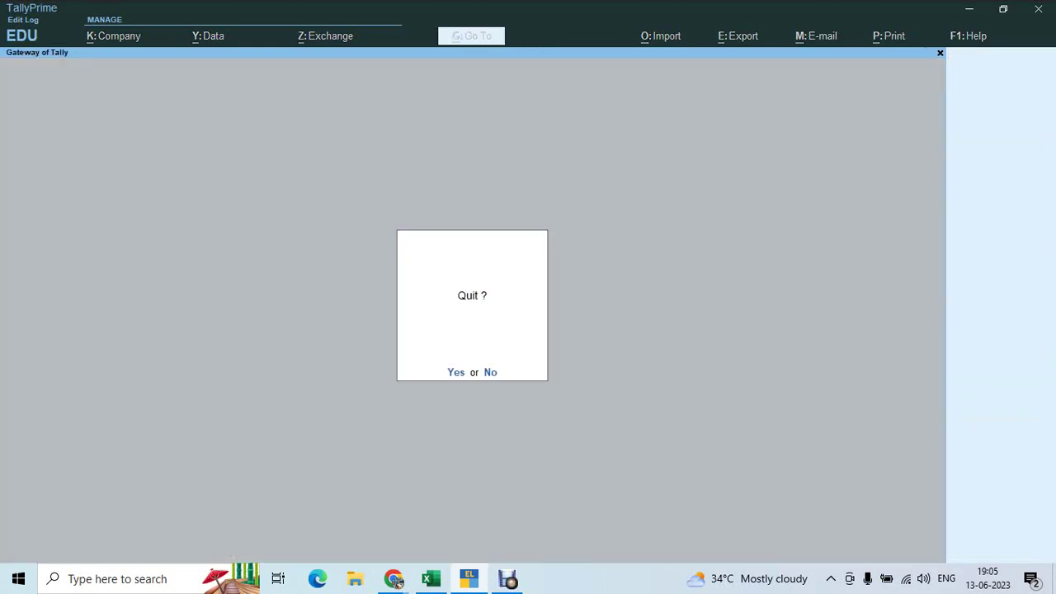
key(Escape)
key(alt+Tab)
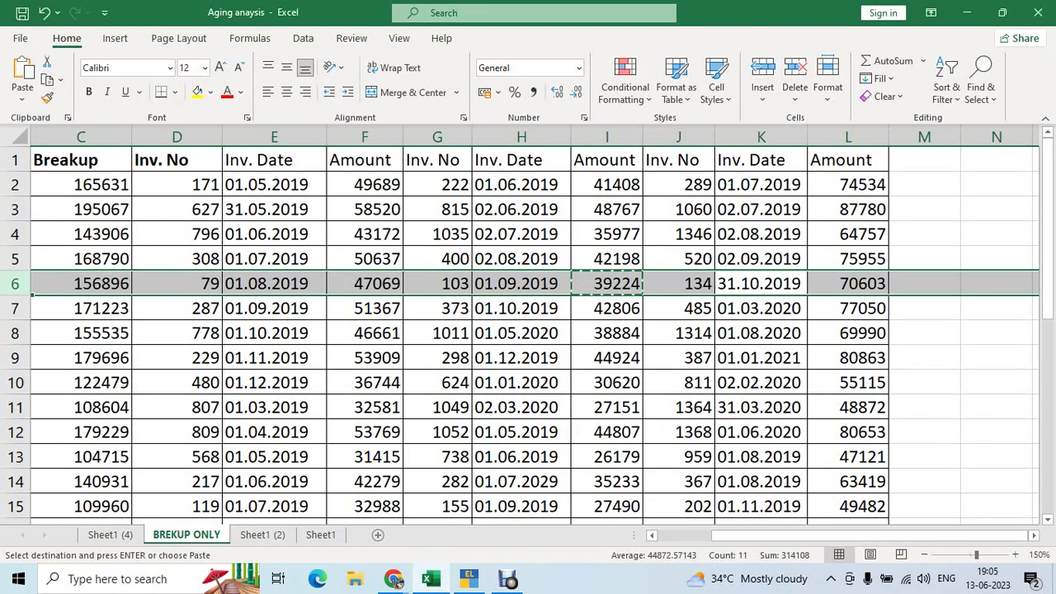
key(alt+Tab)
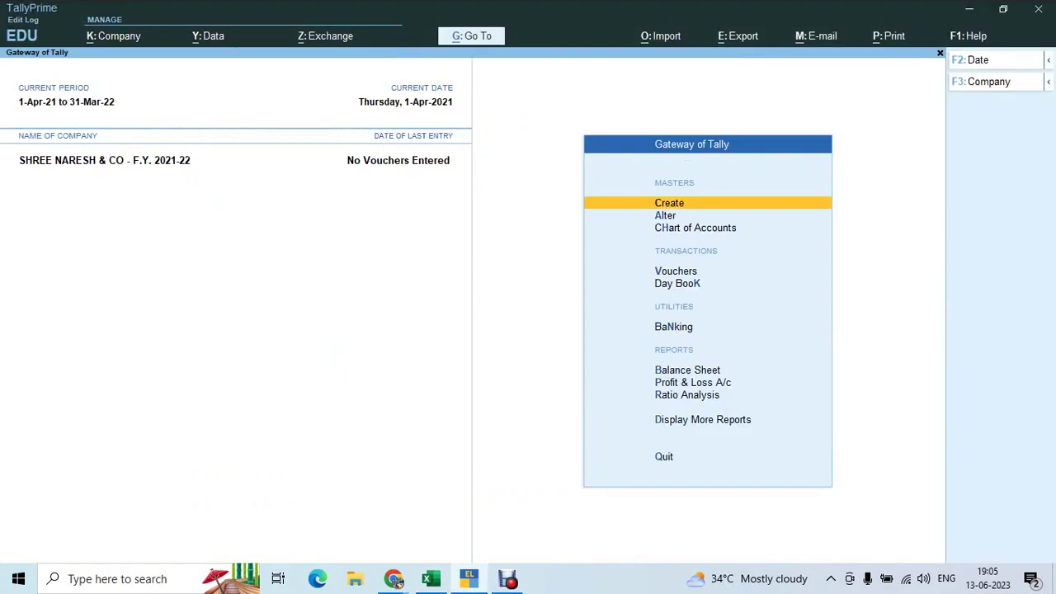
key(alt+Tab)
key(alt+Tab)
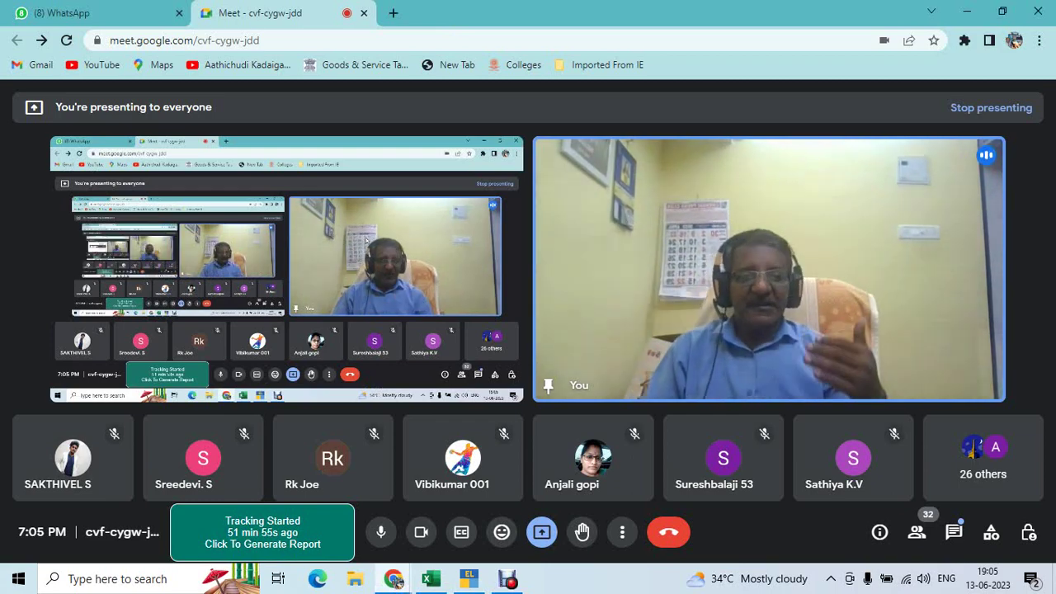
key(alt+Tab)
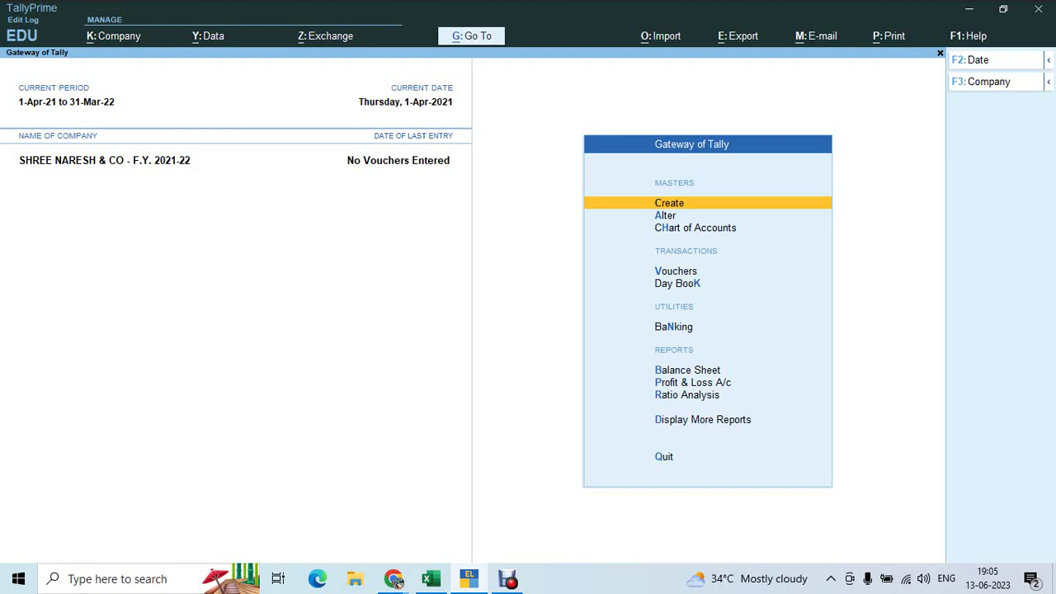
Open Outstandings > Bills Receivable and scroll through the pending bills totalling 8,30,290.00
key(d)
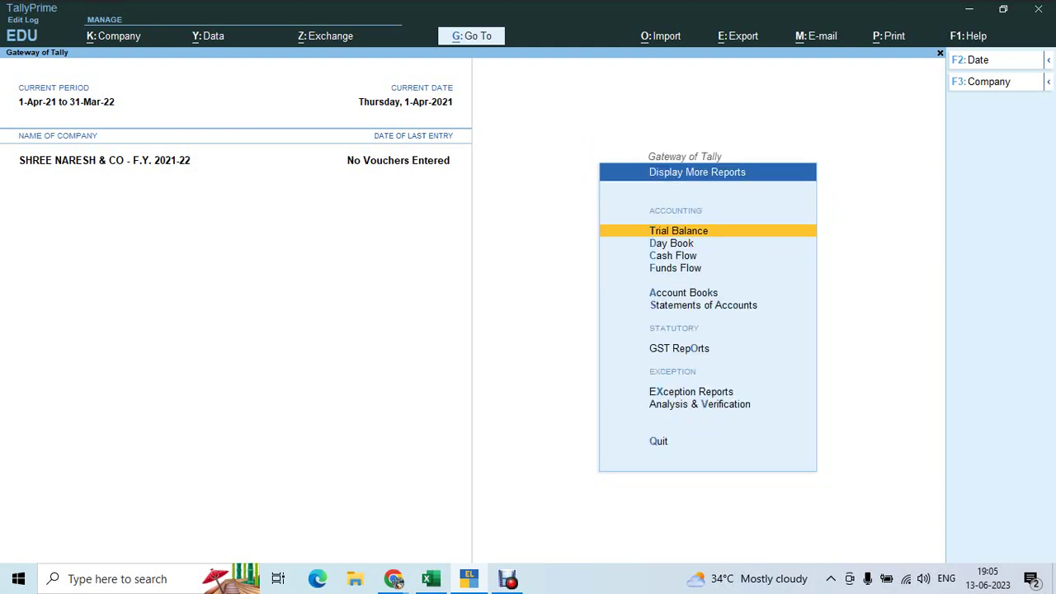
key(Down)
key(Down)
key(Down)
key(Down)
key(Down)
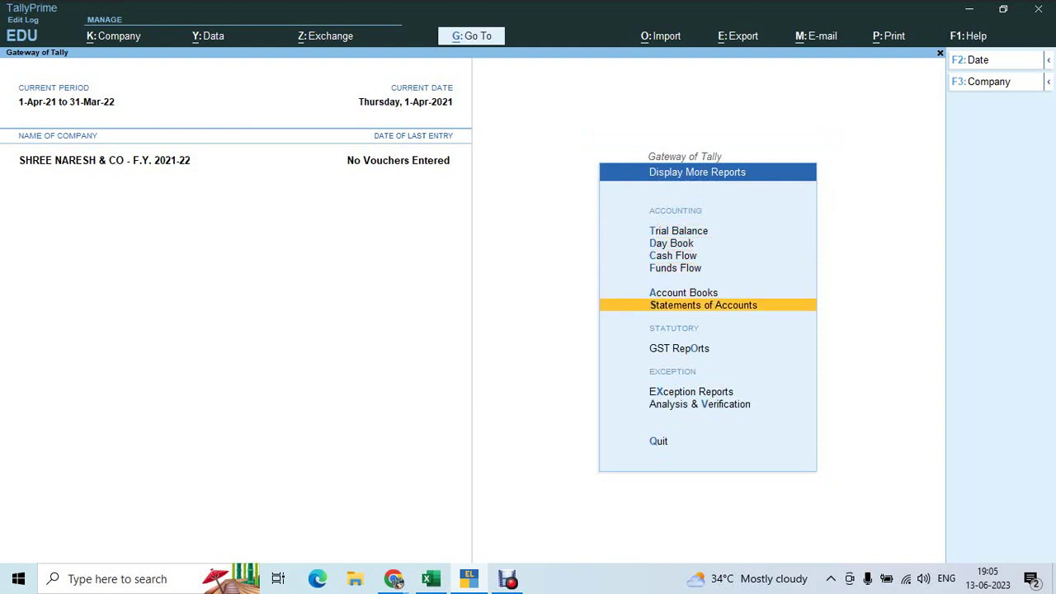
key(Return)
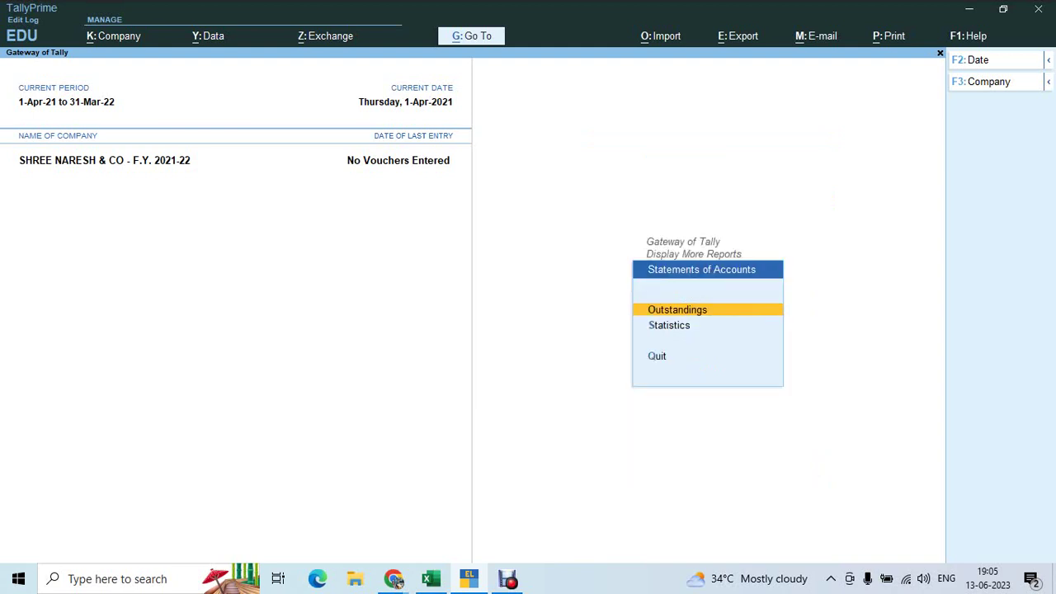
key(Return)
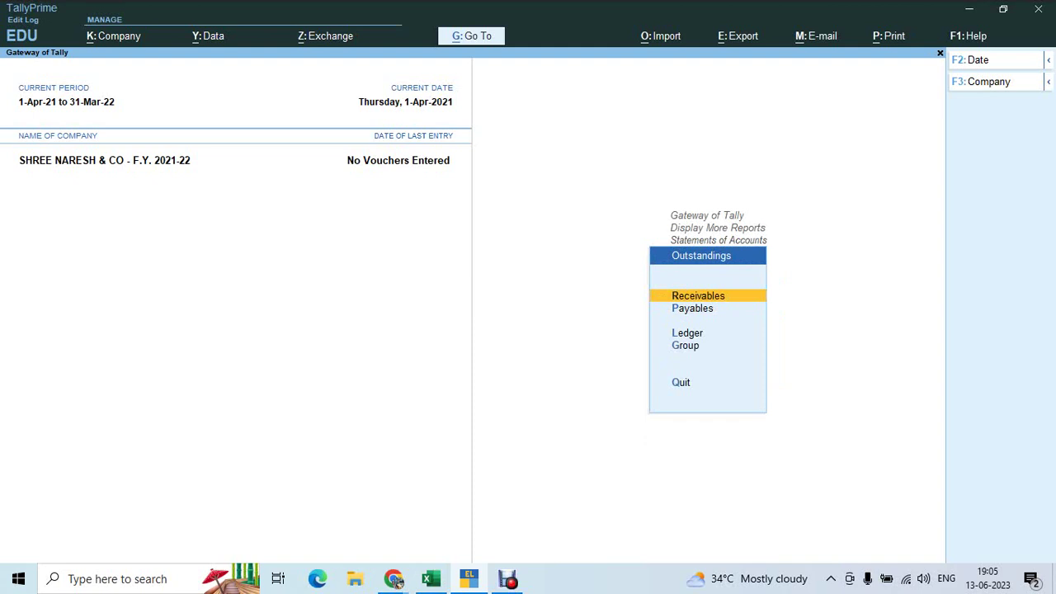
key(Down)
key(Down)
key(Down)
key(Up)
key(Up)
key(Up)
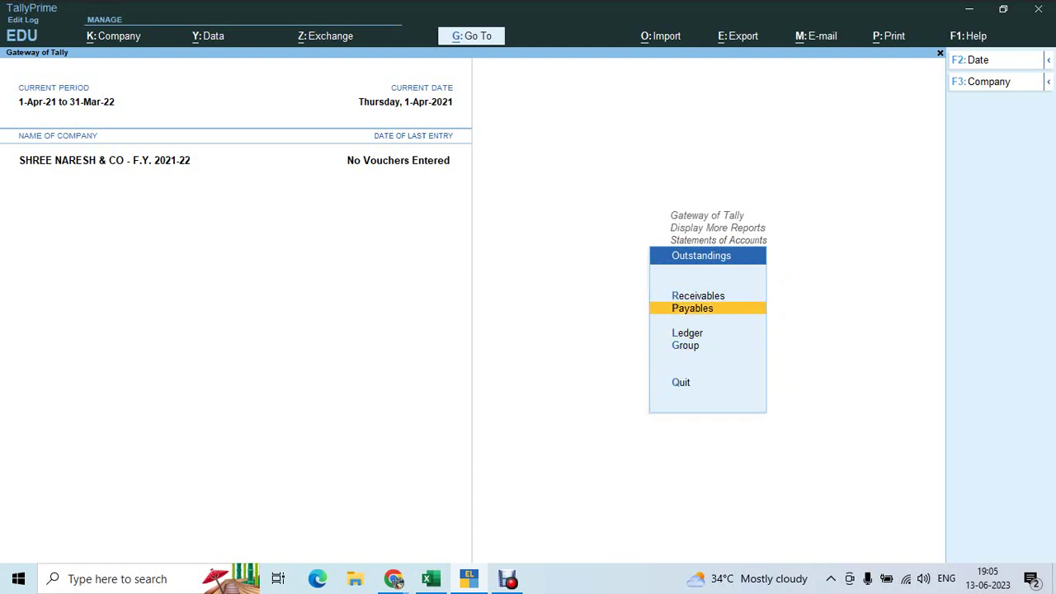
key(Return)
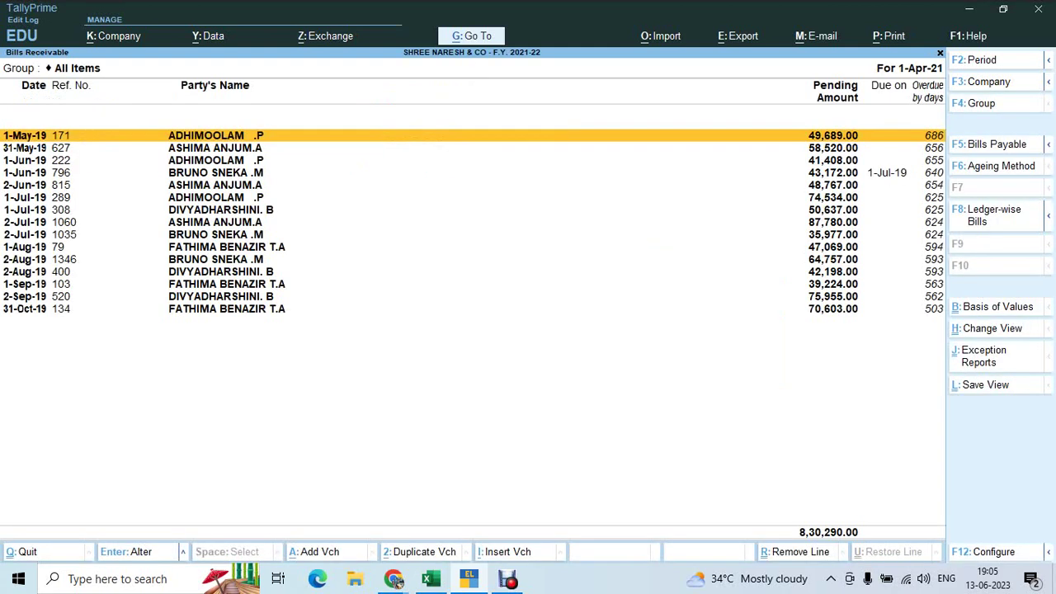
key(Down)
key(Down)
key(Down)
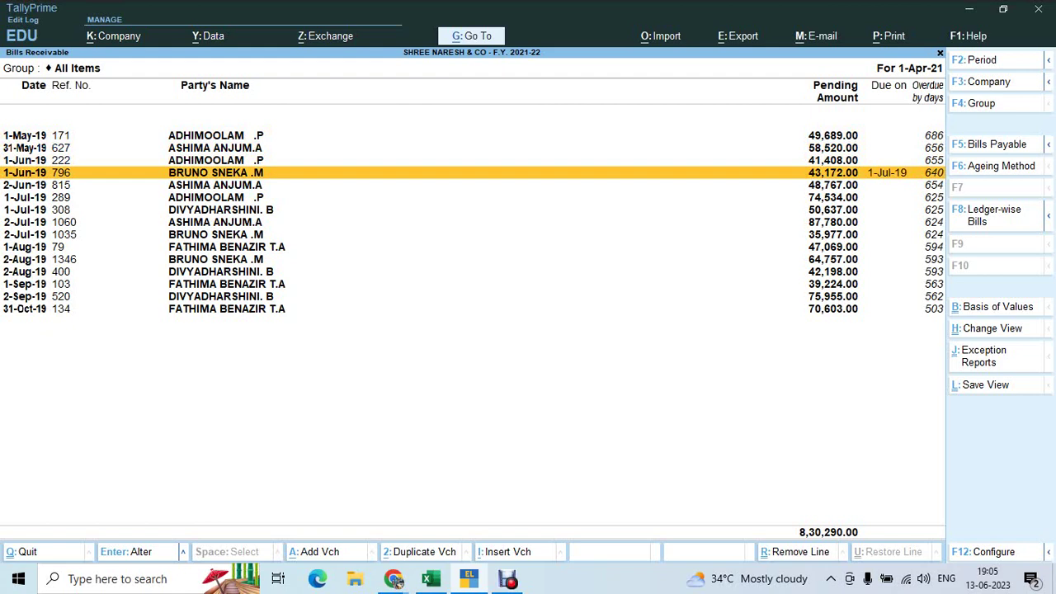
key(Up)
key(Up)
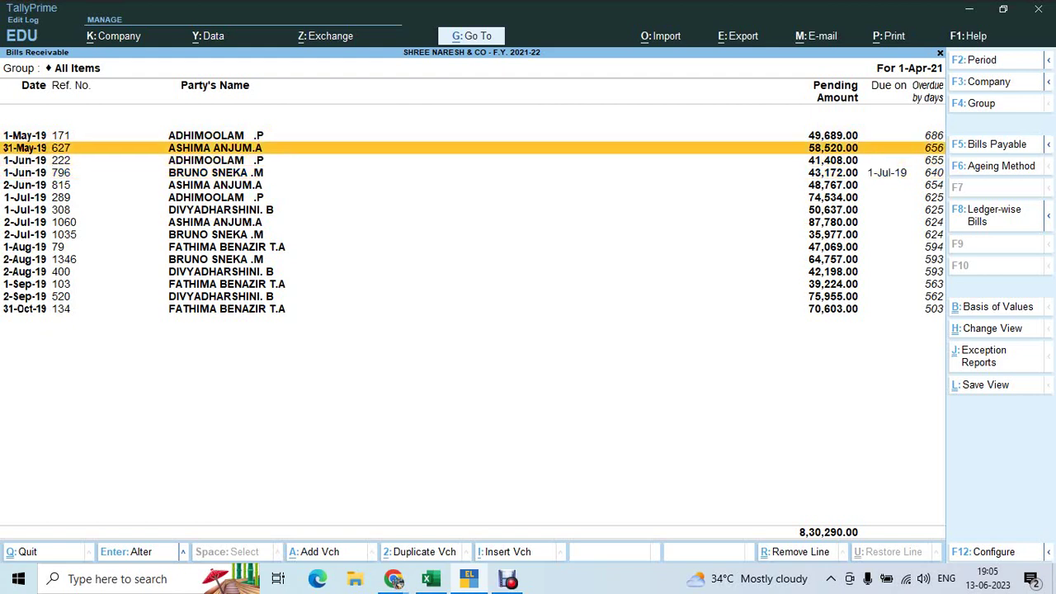
Close Bills Receivable and open Group Outstandings to list the groups
key(Escape)
key(Down)
key(Down)
key(Down)
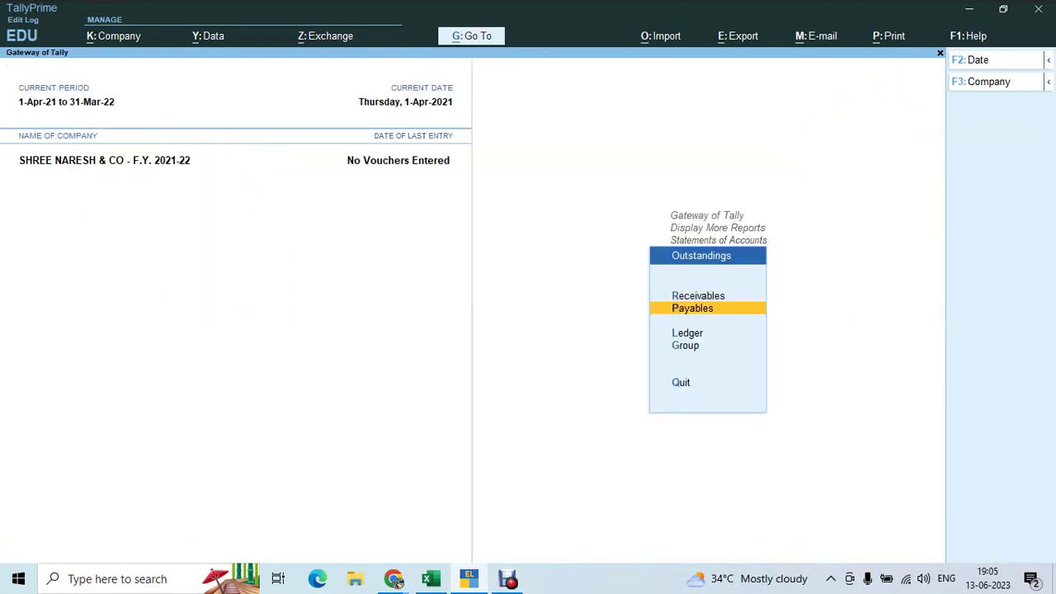
key(Return)
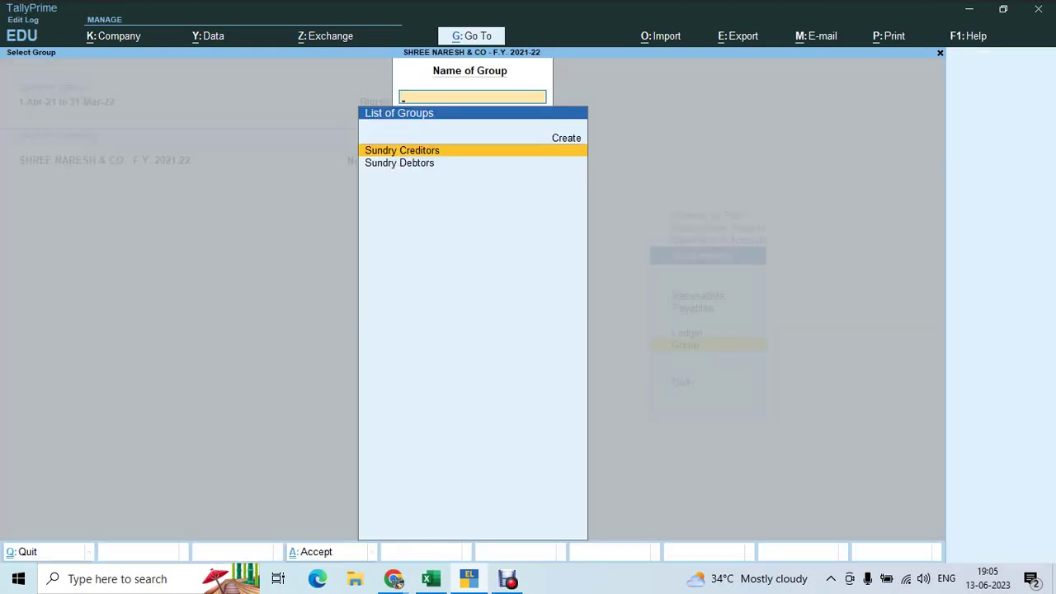
Open outstandings for the Sundry Debtors group and review each debtor's total
key(Down)
key(Return)
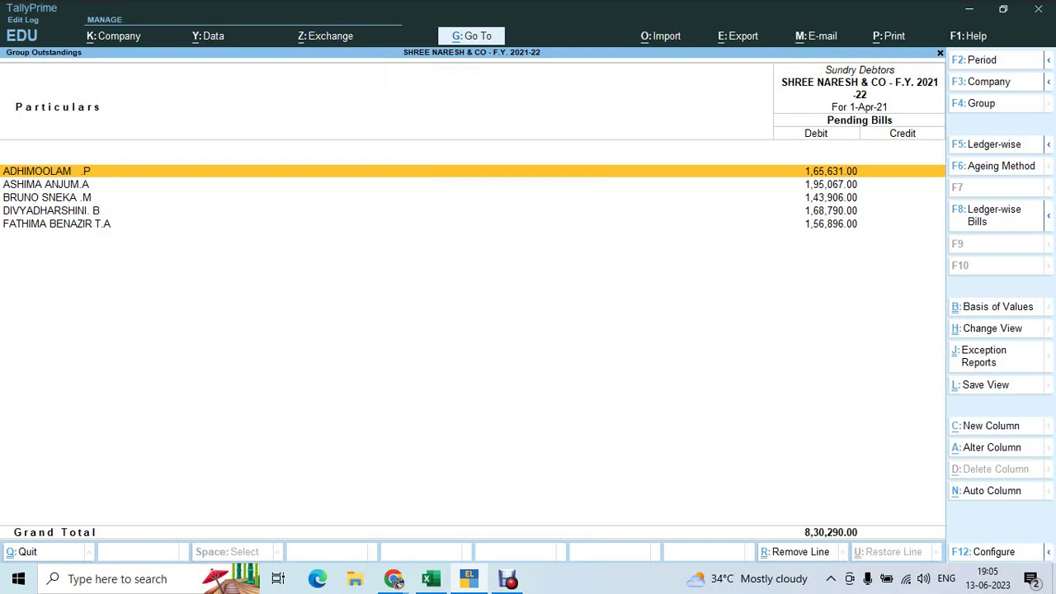
key(Down)
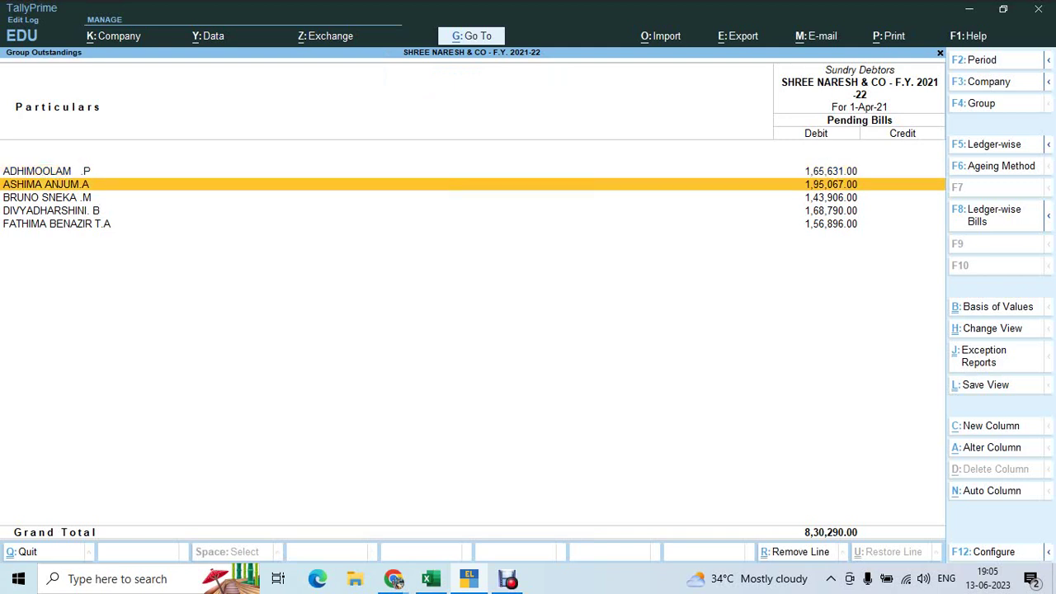
key(Down)
key(Down)
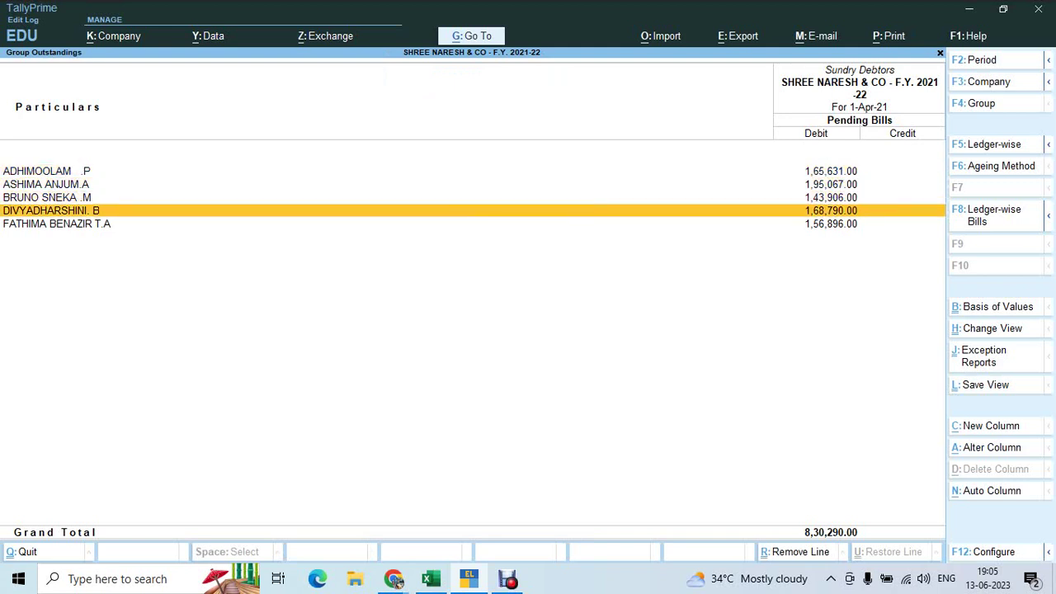
key(Down)
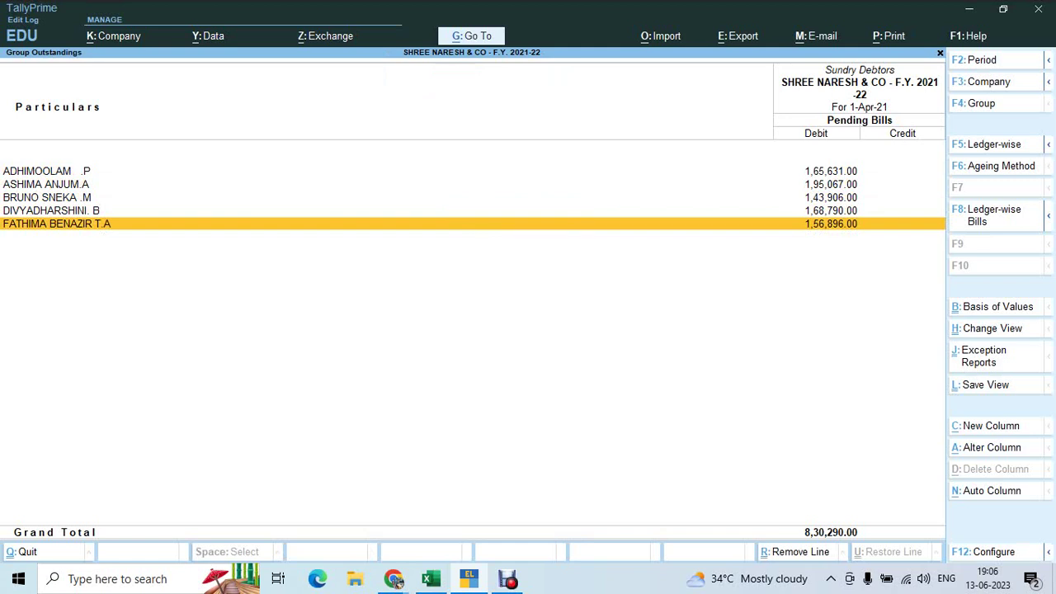
Show ledger-wise bills, review bills 289 through 134, and bring up the Ageing Method choice
key(F8)
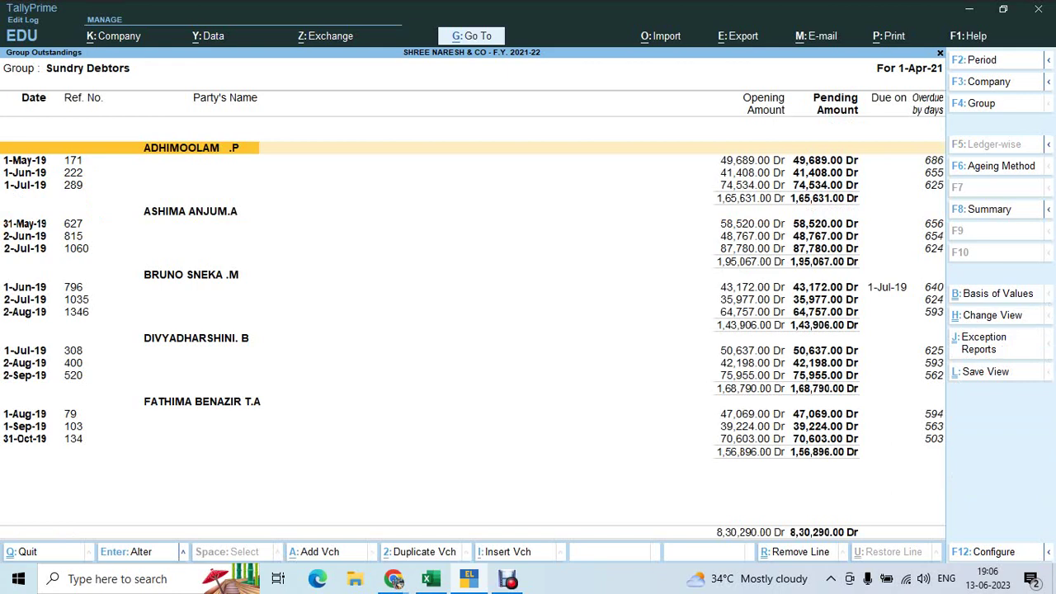
click(153, 185)
key(Down)
key(Down)
key(Down)
key(Down)
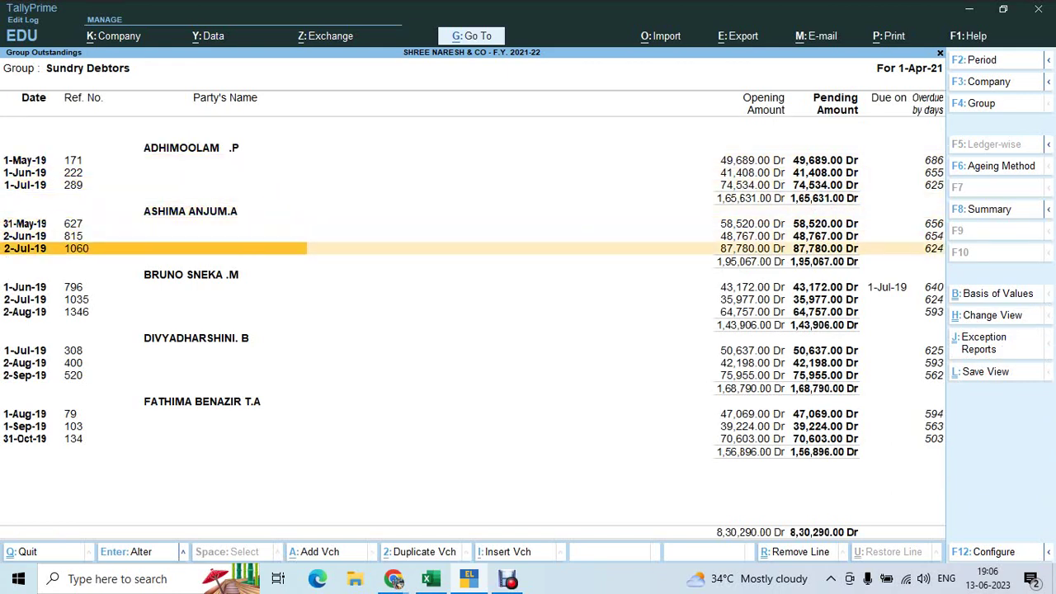
key(Down)
key(Down)
key(Down)
key(Down)
key(Down)
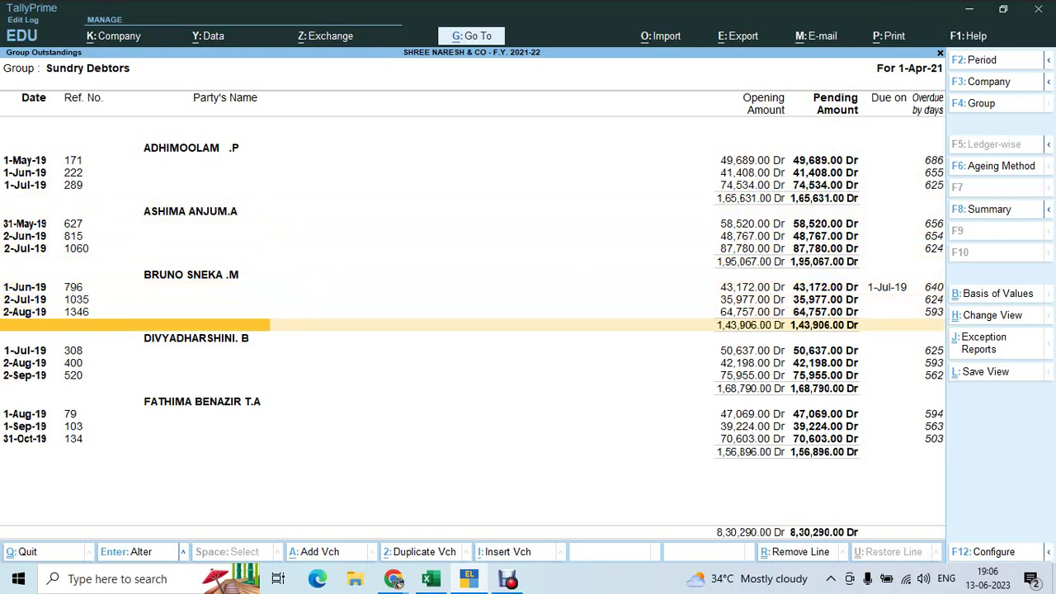
key(Down)
key(Down)
key(Down)
key(Down)
key(Down)
key(Down)
key(Down)
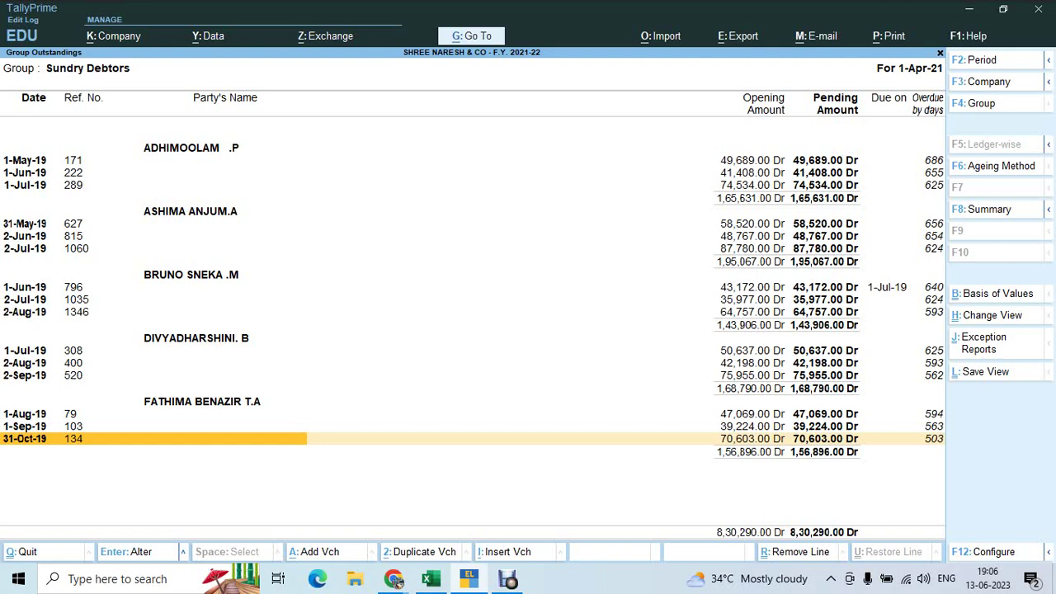
key(F6)
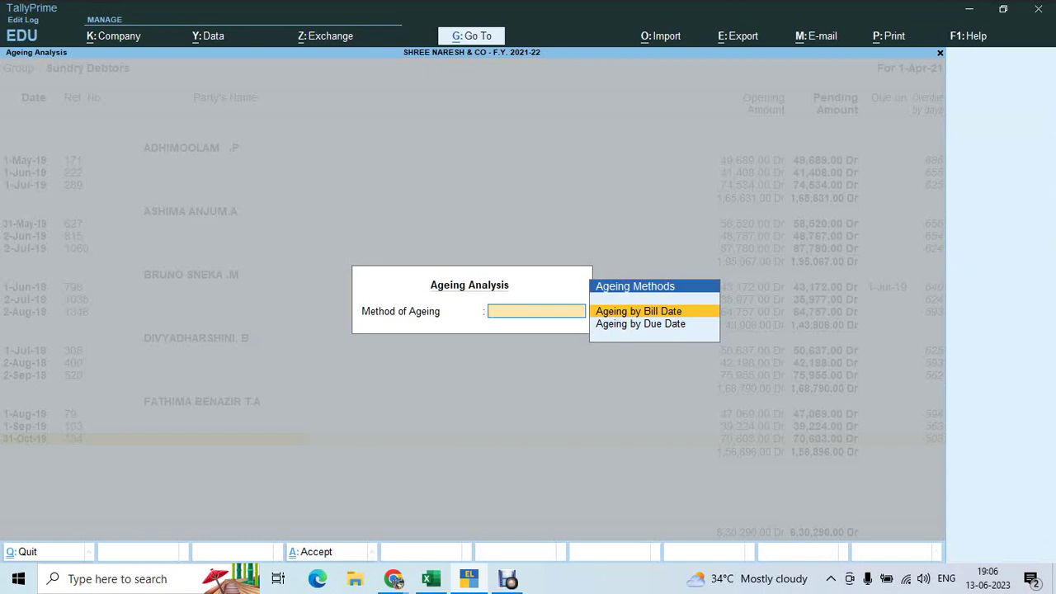
Cancel the Ageing Analysis prompt and switch to the Google Meet window
key(Escape)
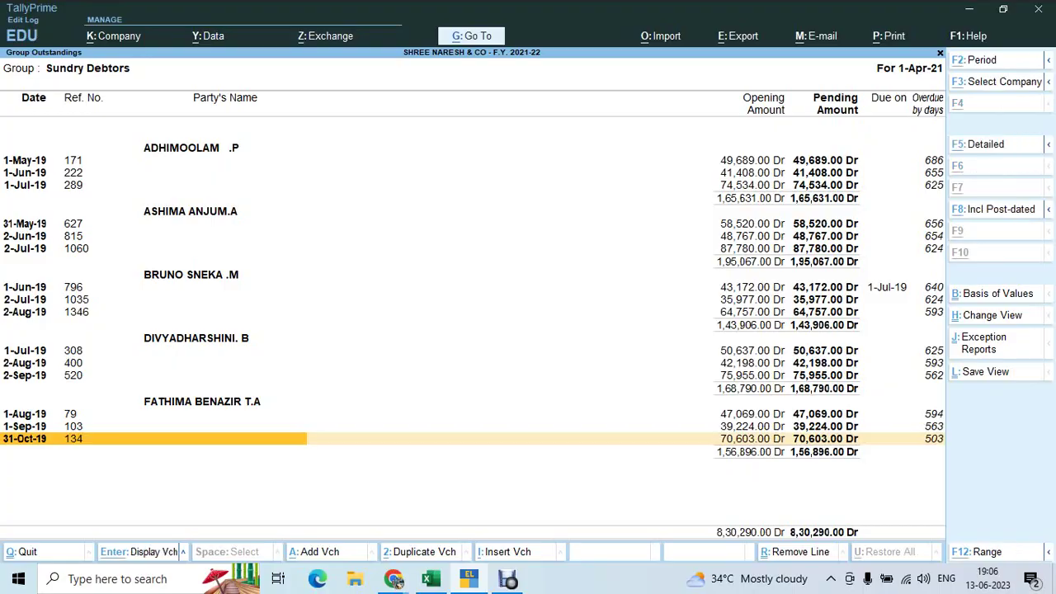
key(alt+Tab)
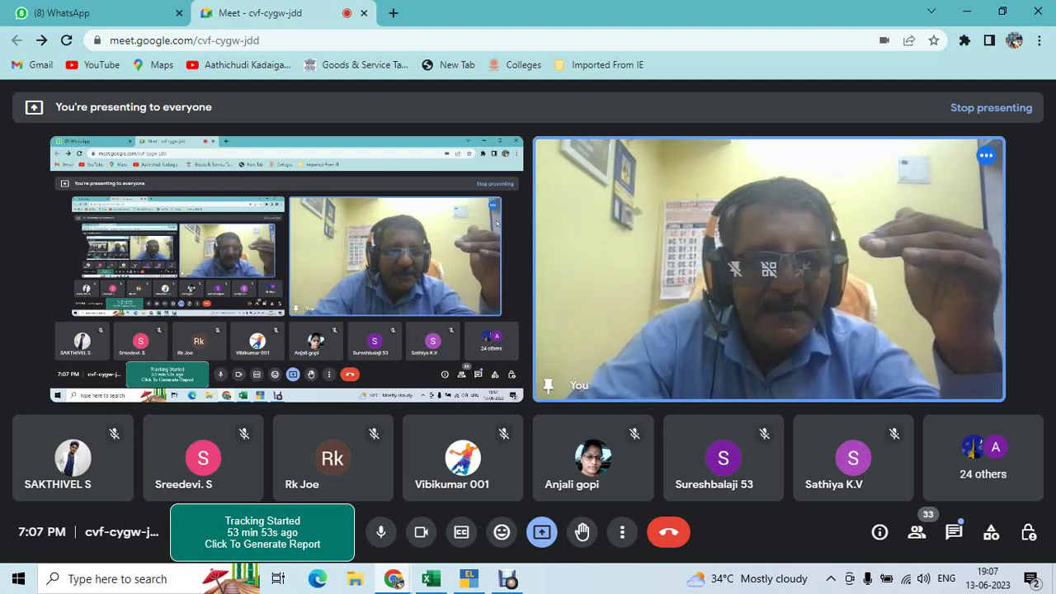
Return to TallyPrime, view the Balance Sheet totalling 56,74,099.00, then go back to Google Meet
key(alt+Tab)
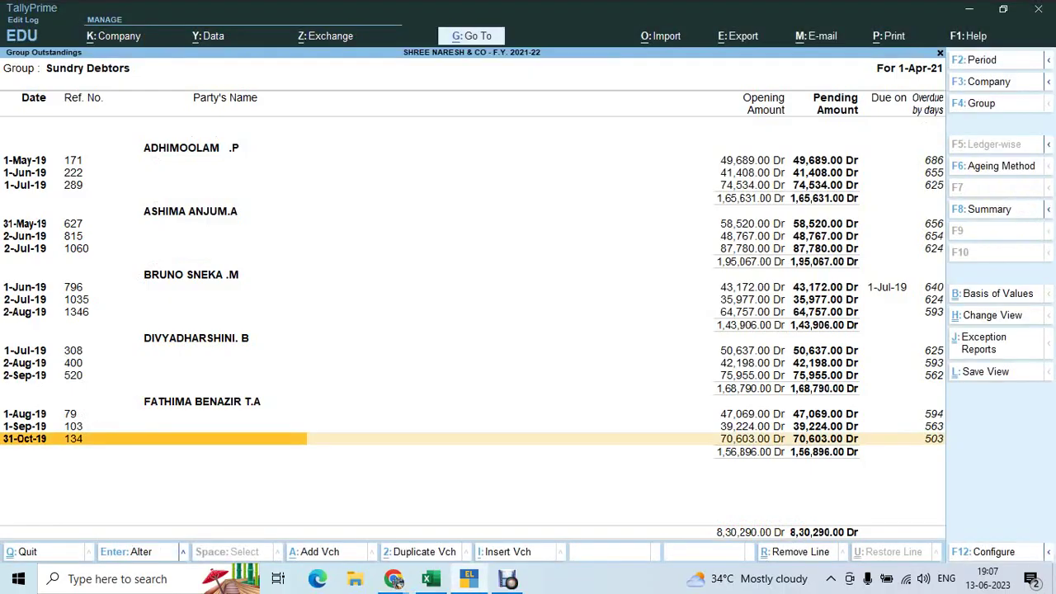
key(Escape)
key(Escape)
key(Escape)
key(Escape)
key(Escape)
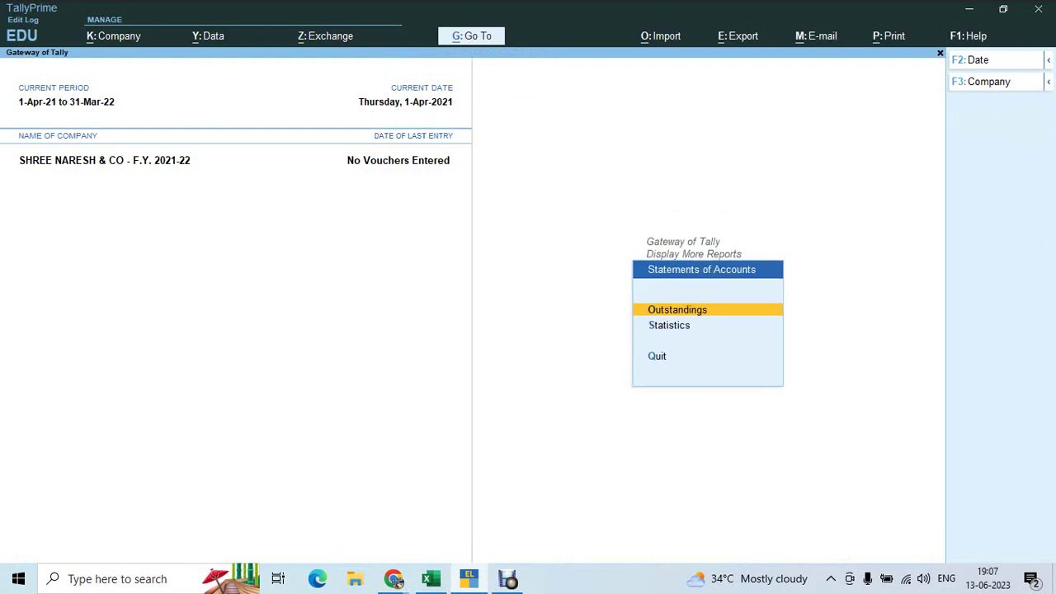
key(b)
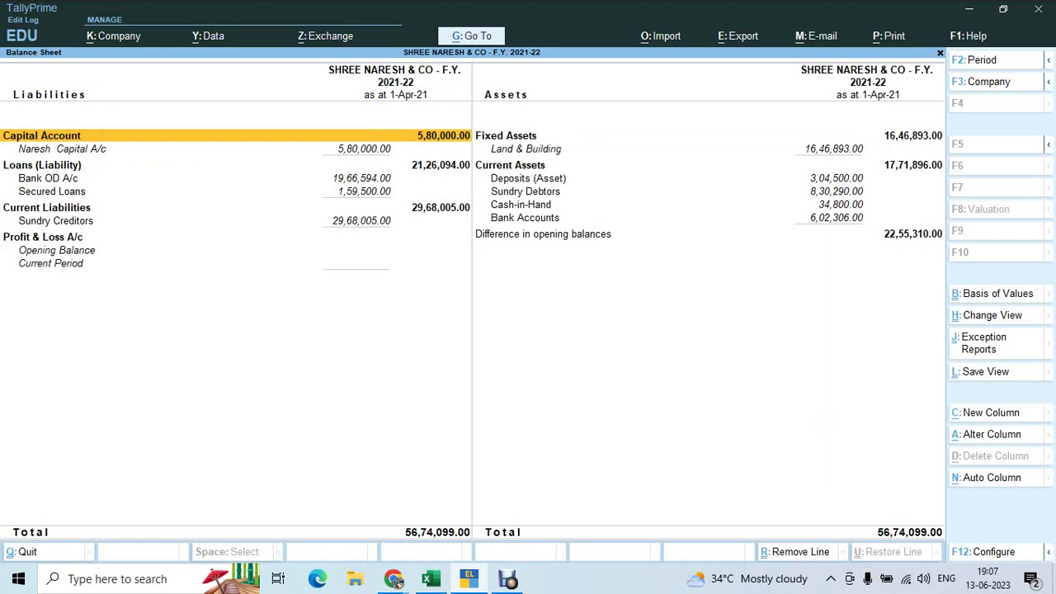
key(alt+Tab)
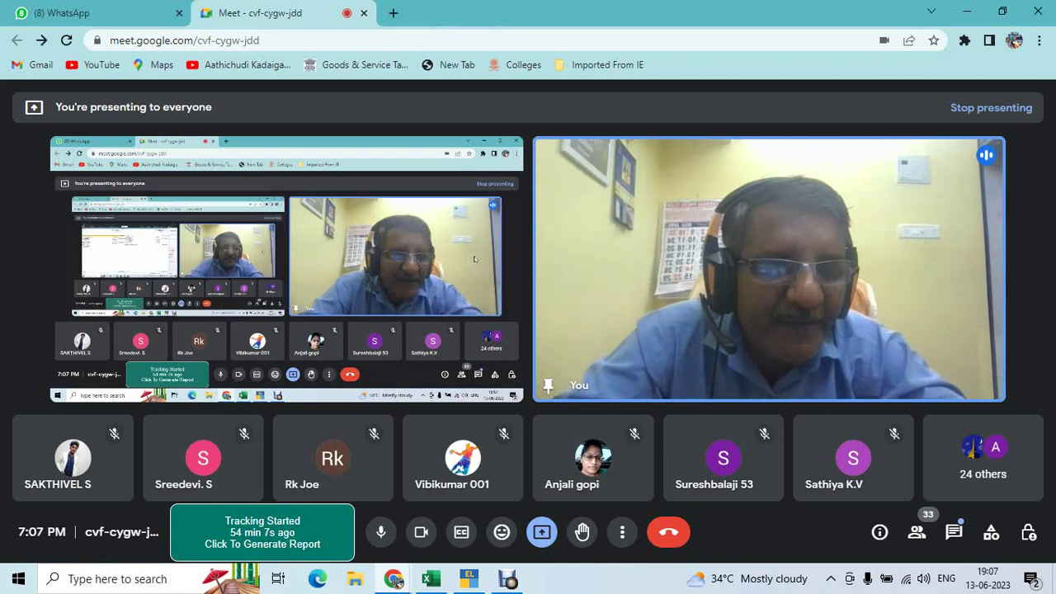